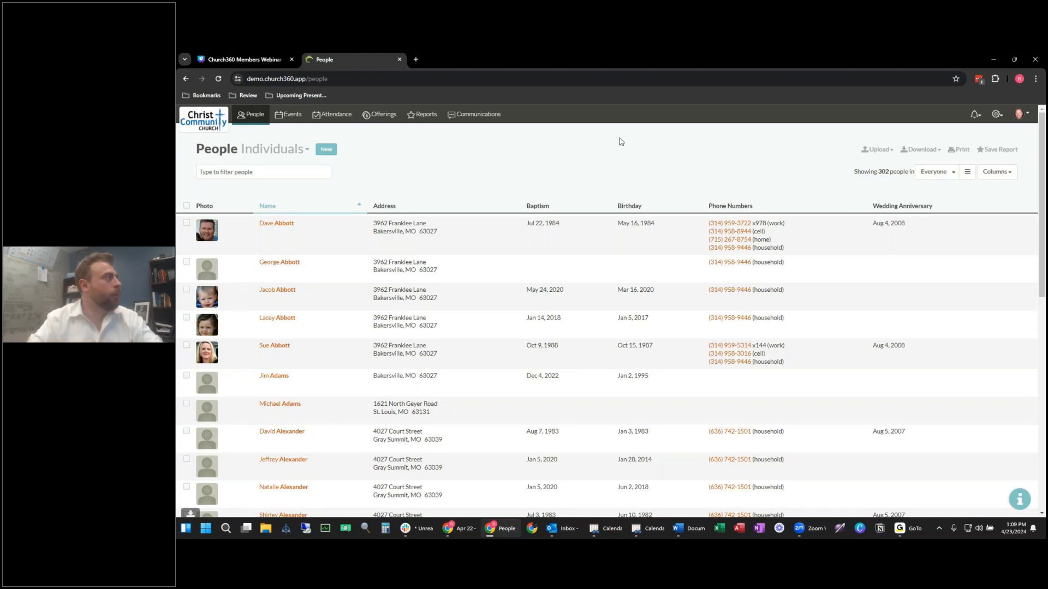
pyautogui.click(291, 147)
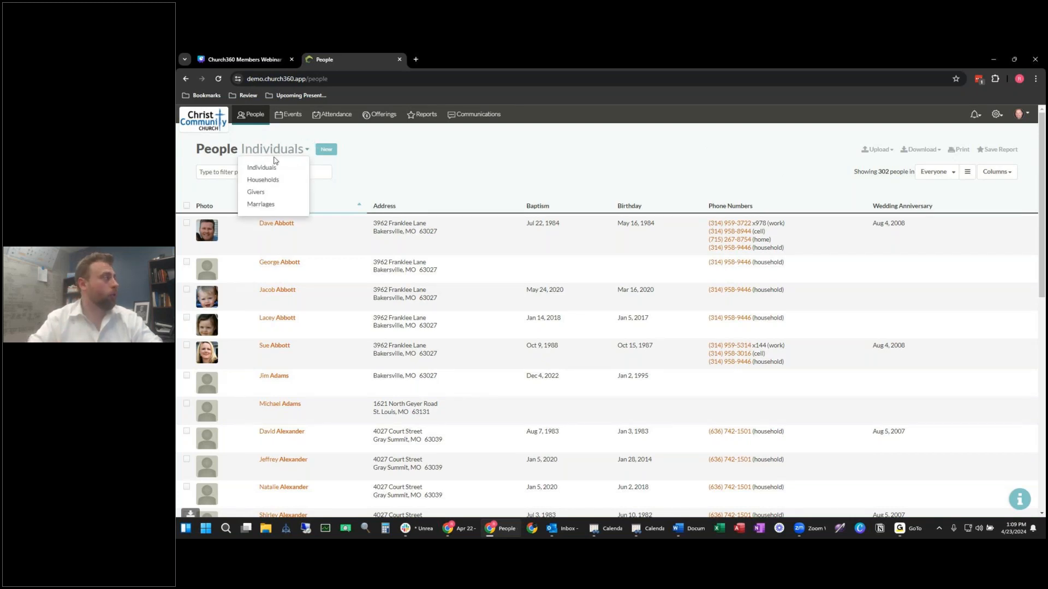
pyautogui.click(274, 181)
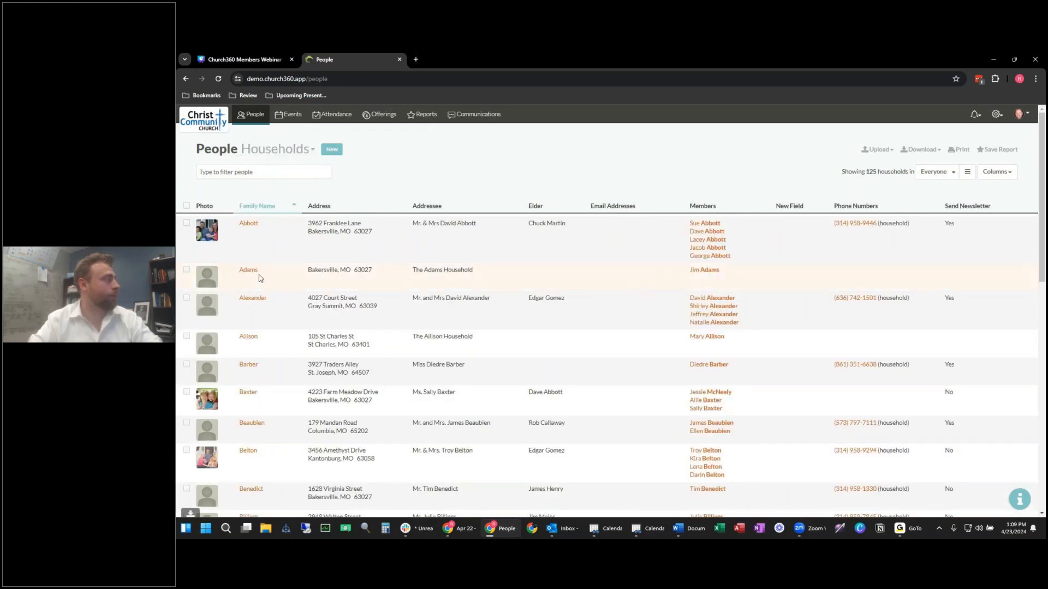
pyautogui.click(278, 149)
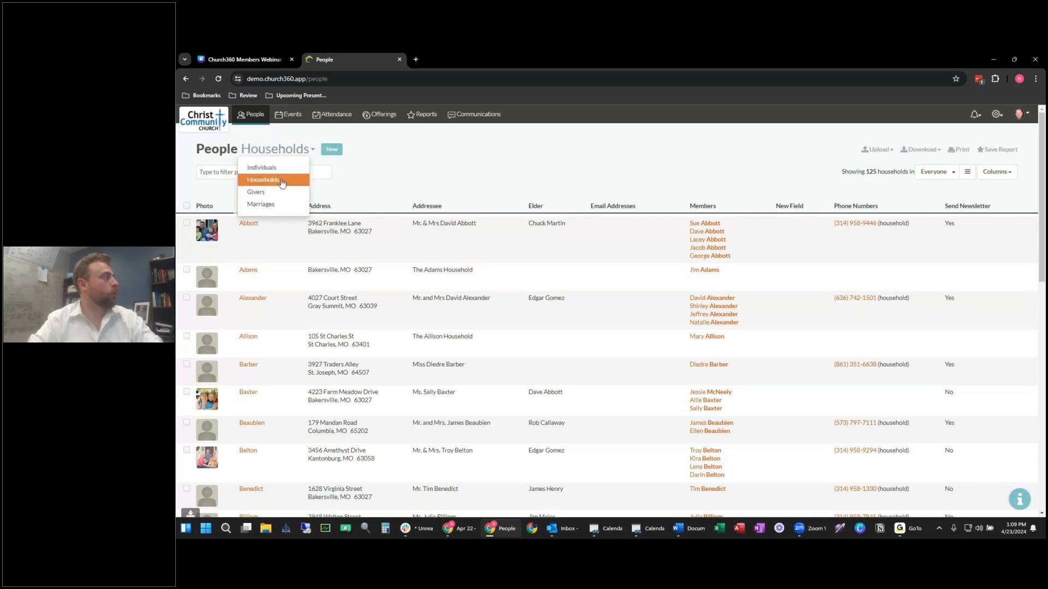
pyautogui.click(280, 194)
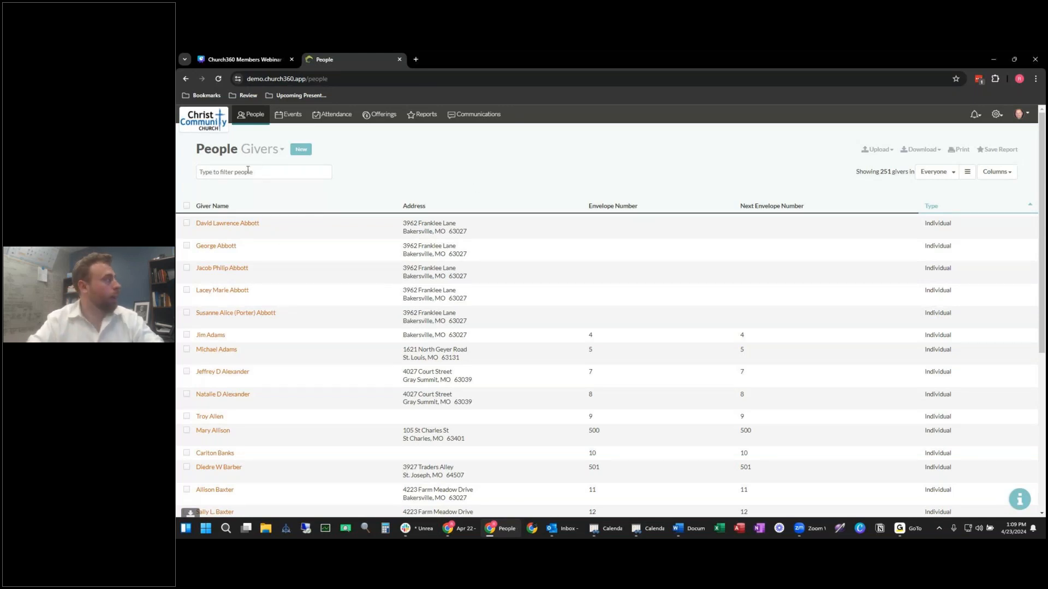
pyautogui.click(263, 156)
pyautogui.click(277, 206)
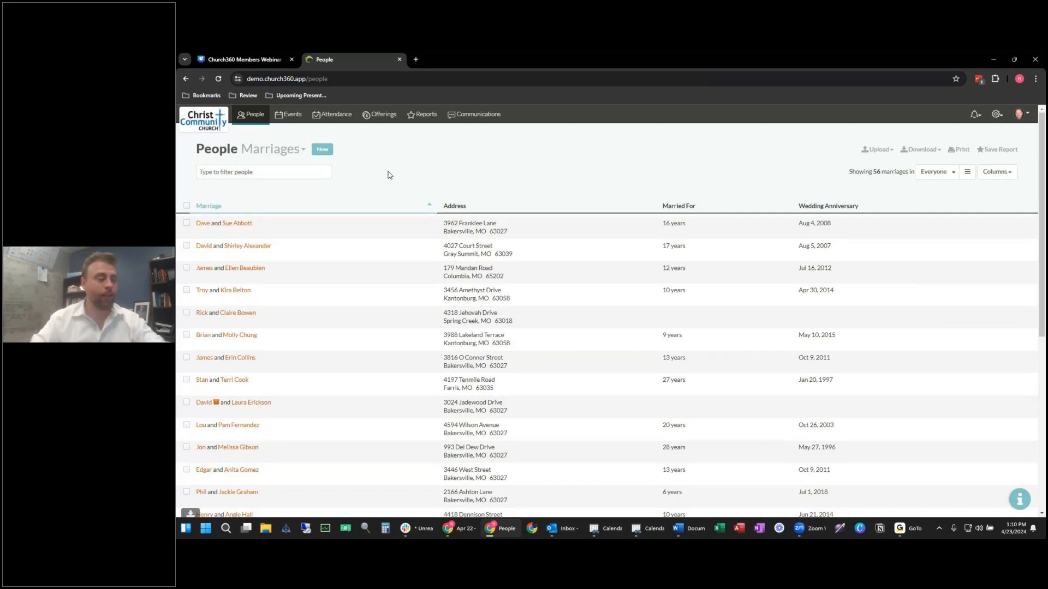
pyautogui.click(270, 149)
pyautogui.click(261, 165)
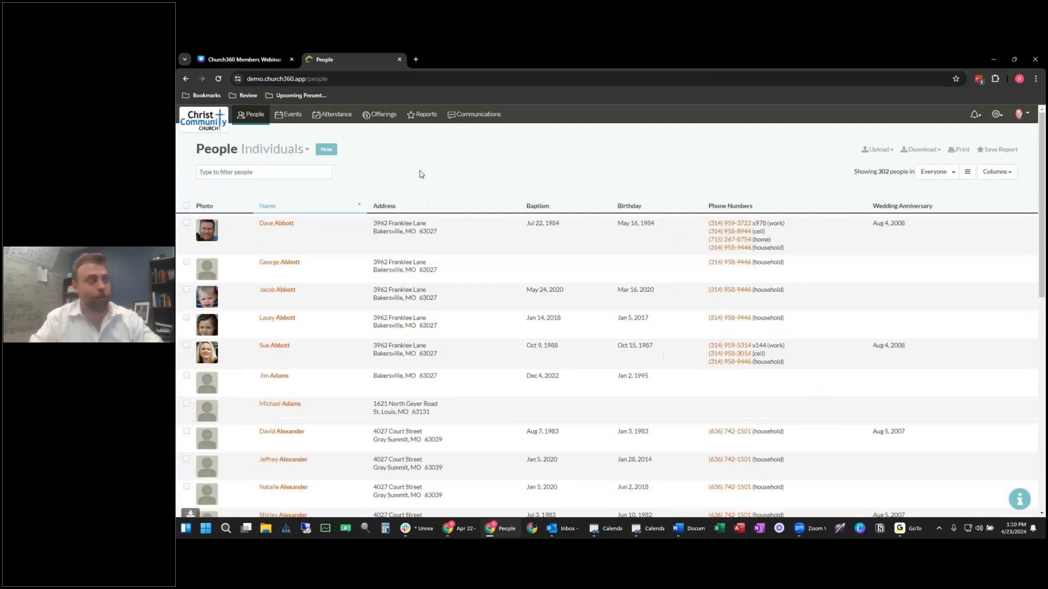
pyautogui.click(294, 117)
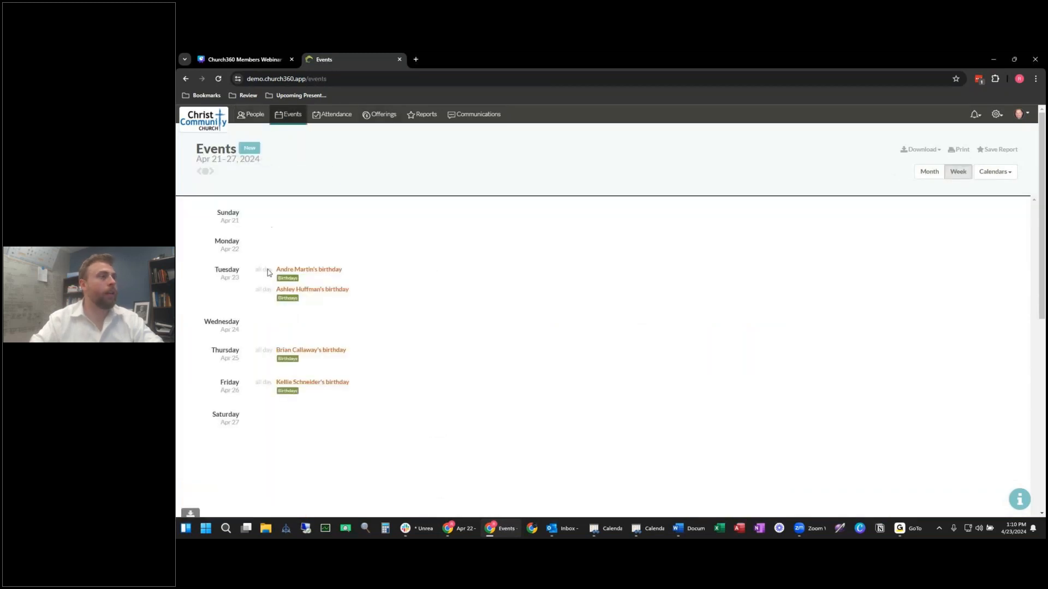
# Step: Show the April 2024 calendar in Month view with the Worship calendar's events added
pyautogui.click(928, 172)
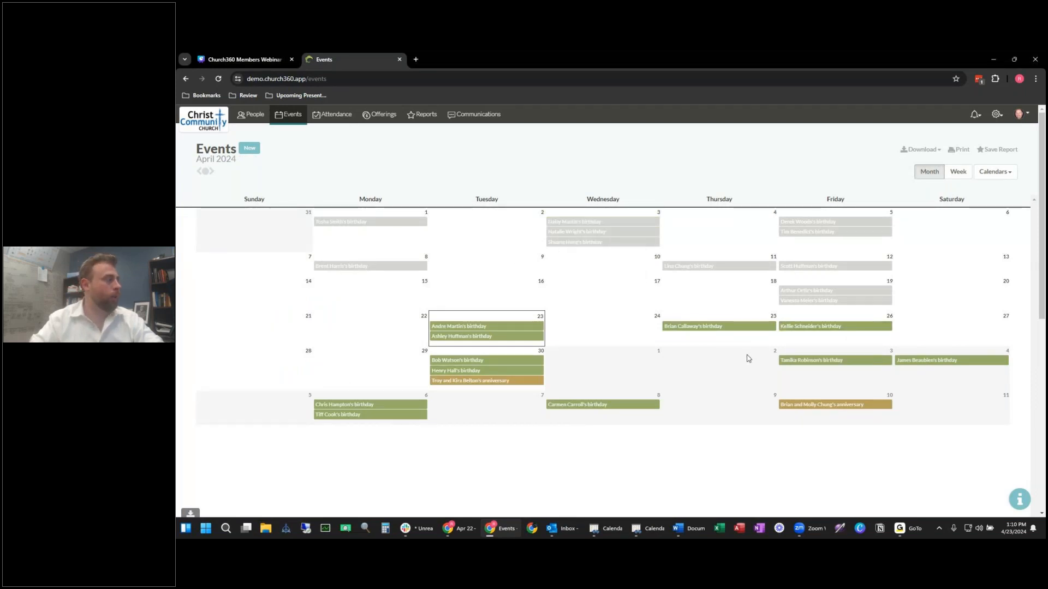
pyautogui.moveTo(720, 329)
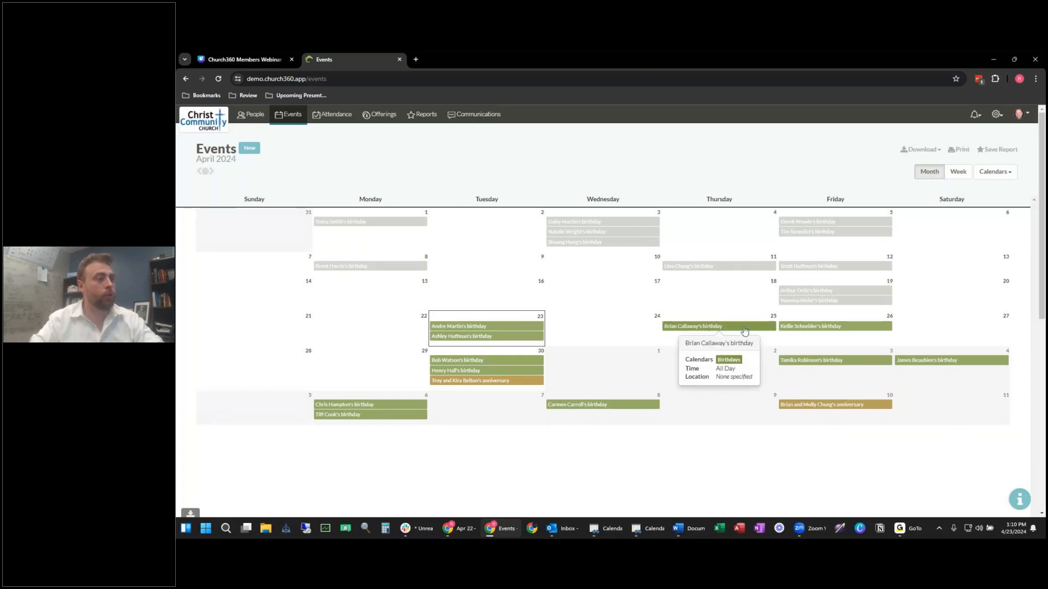
pyautogui.click(994, 172)
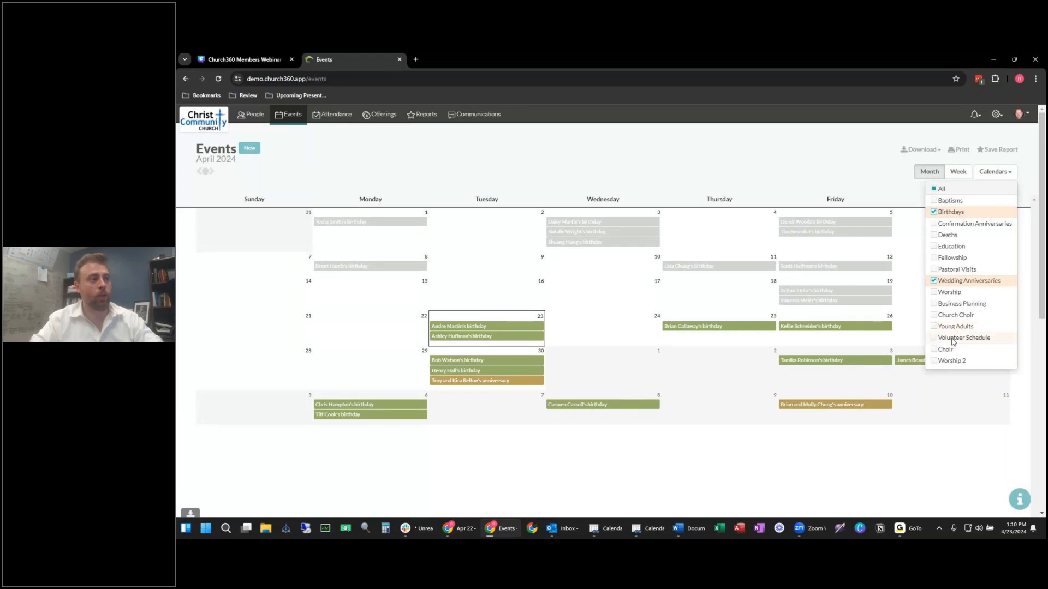
pyautogui.click(950, 294)
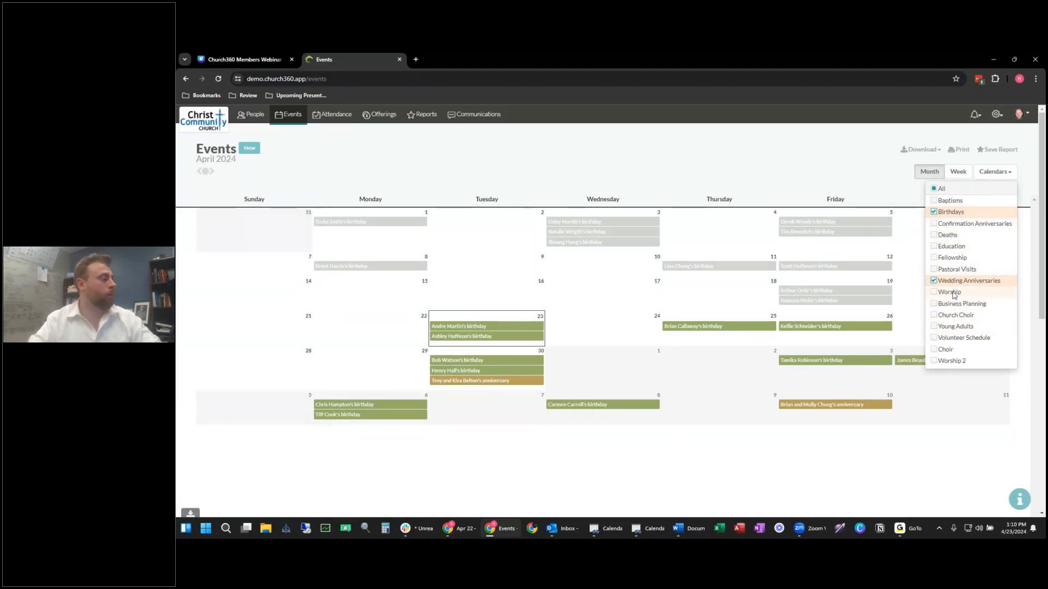
pyautogui.scroll(-1, 625, 337)
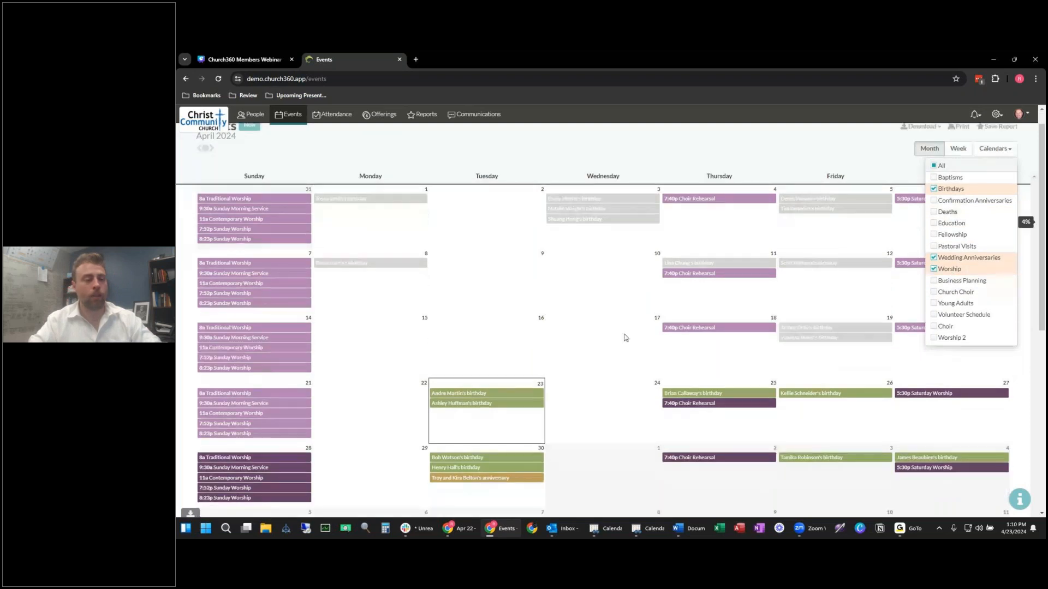
pyautogui.scroll(-1, 625, 338)
pyautogui.click(622, 338)
# Step: Close the stray new event form without saving and open the Attendance overview
pyautogui.click(734, 145)
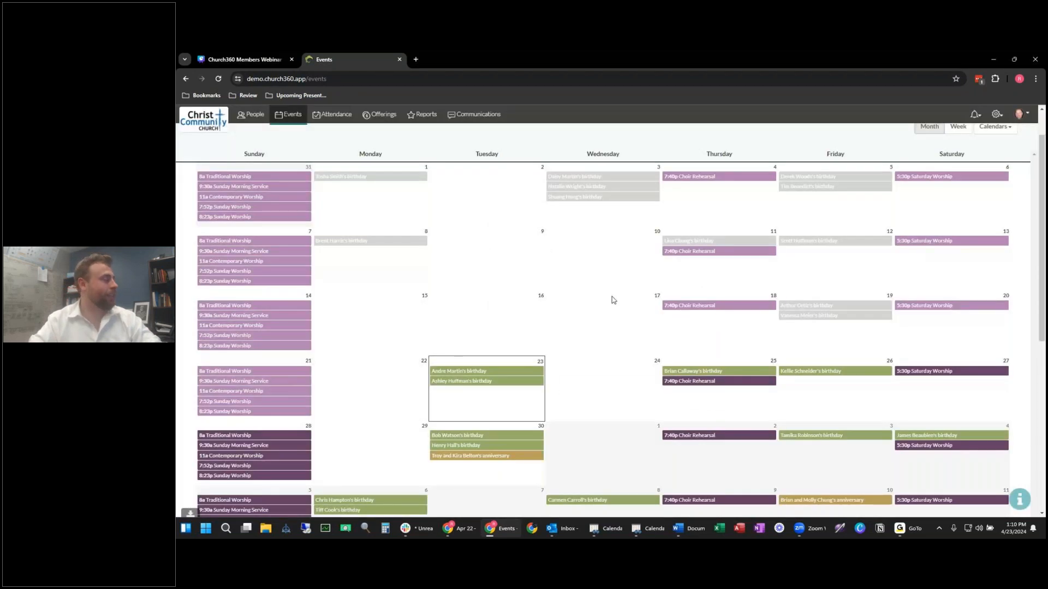
pyautogui.scroll(-2, 613, 299)
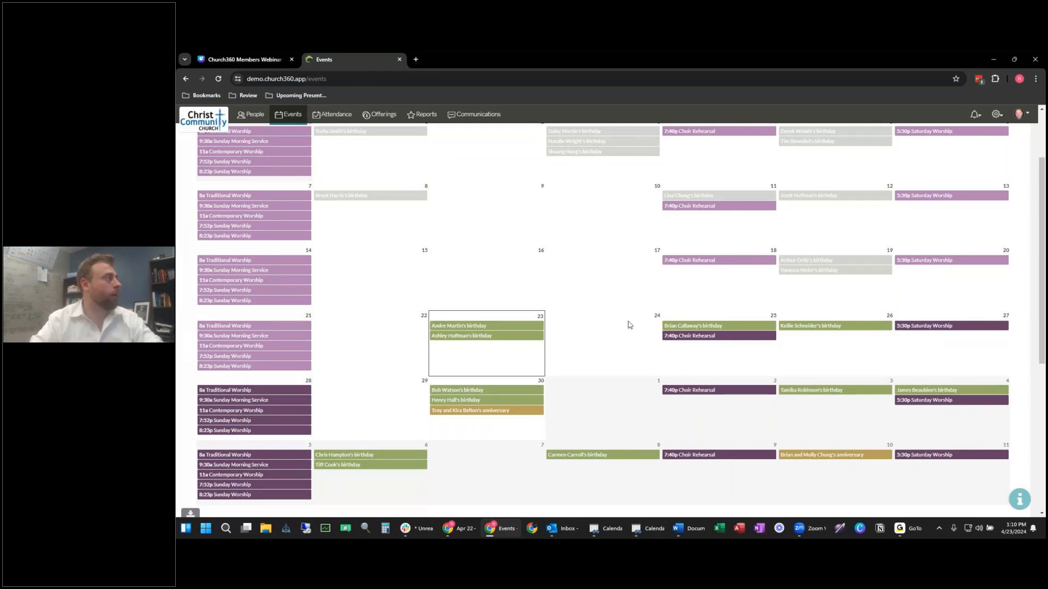
pyautogui.scroll(3, 629, 325)
pyautogui.click(342, 116)
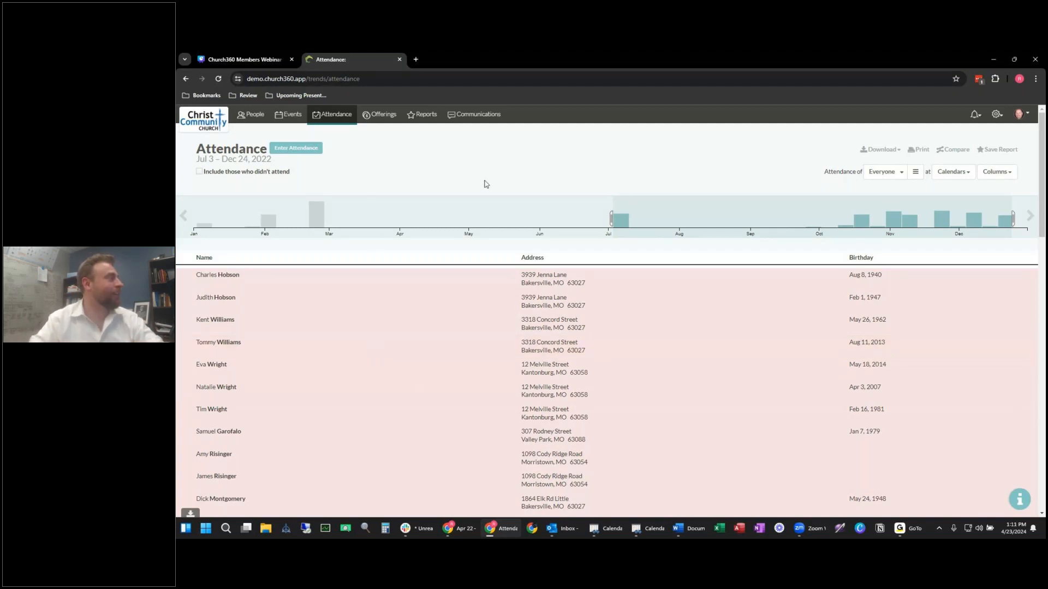
# Step: Mark three individual attendees present for Men's Bible Study
pyautogui.click(306, 152)
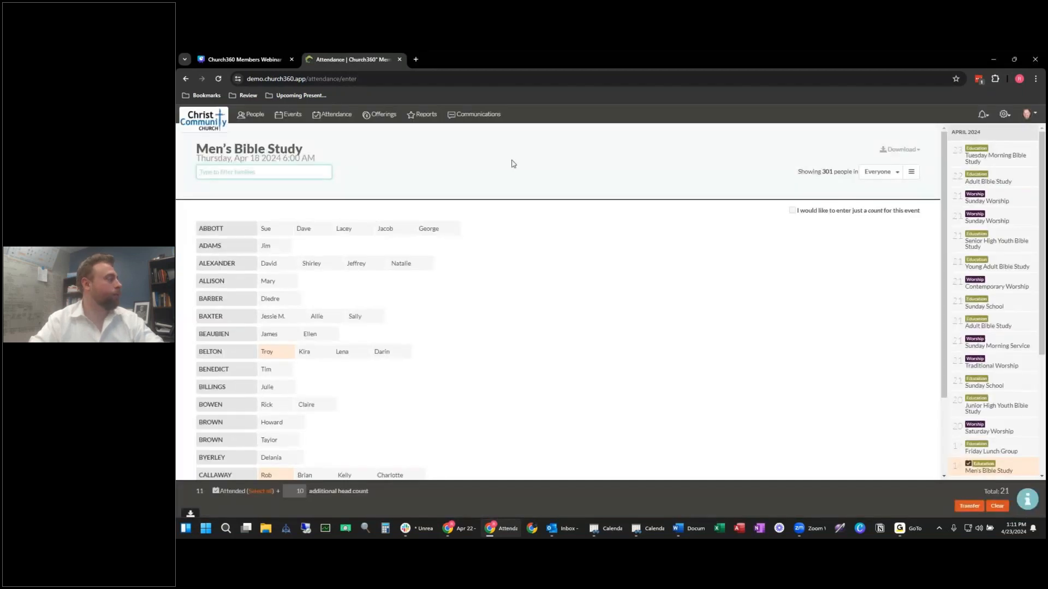
pyautogui.click(792, 211)
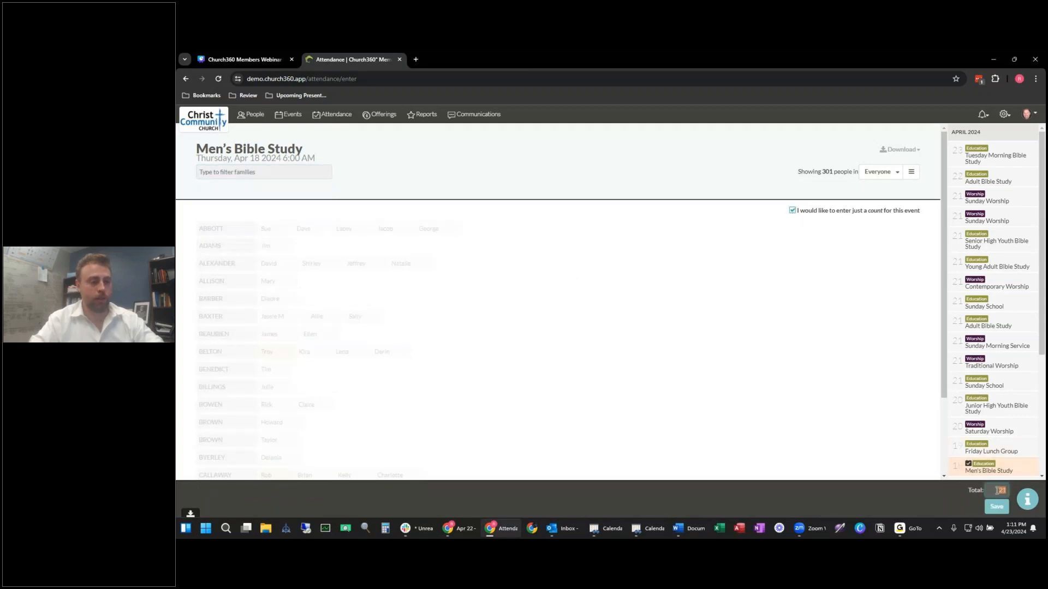
pyautogui.click(792, 211)
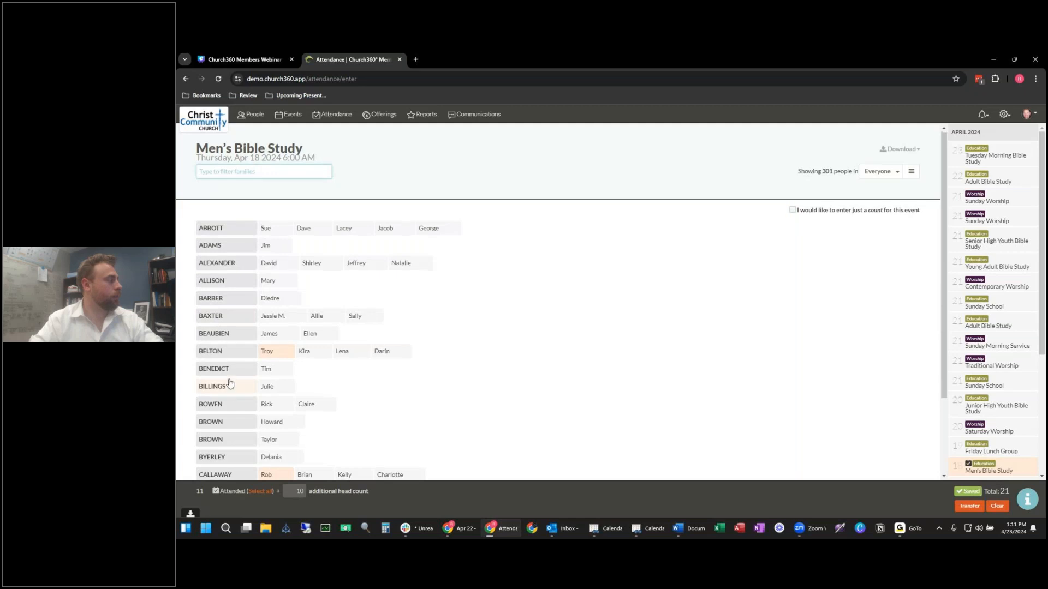
pyautogui.scroll(-2, 226, 382)
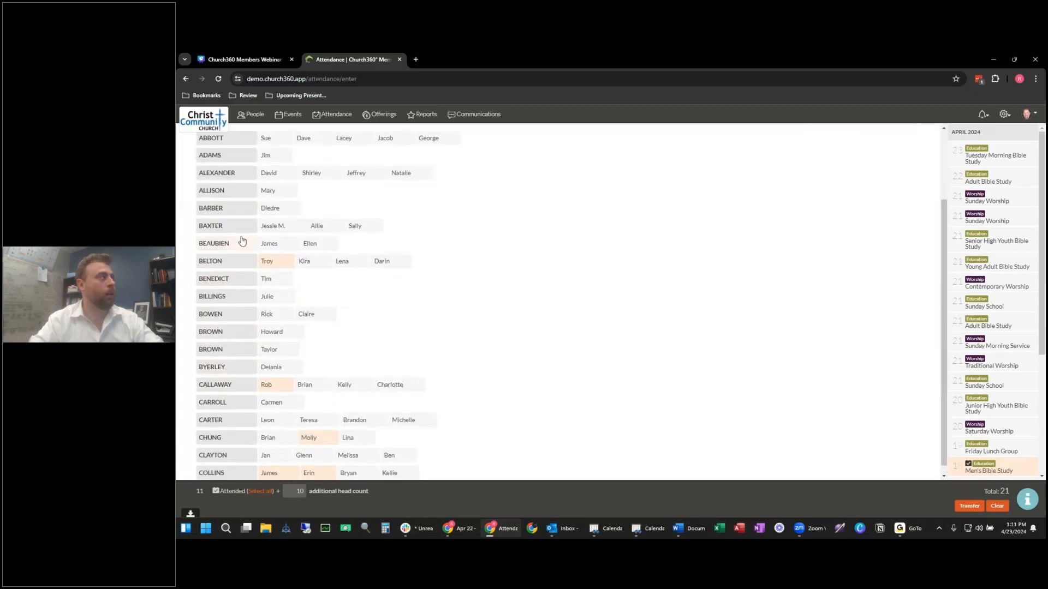
pyautogui.scroll(2, 241, 245)
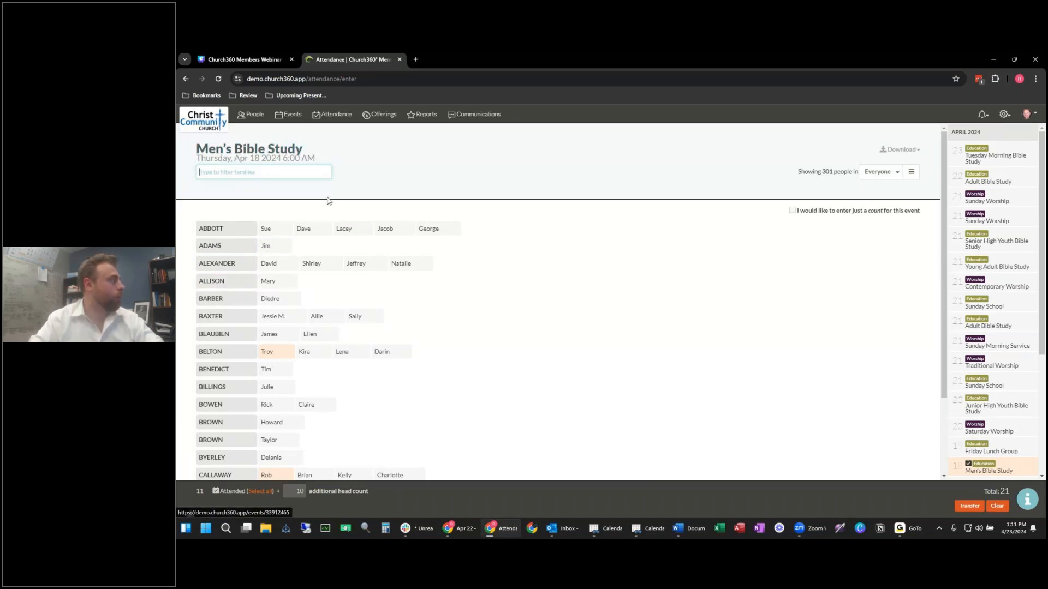
pyautogui.click(307, 233)
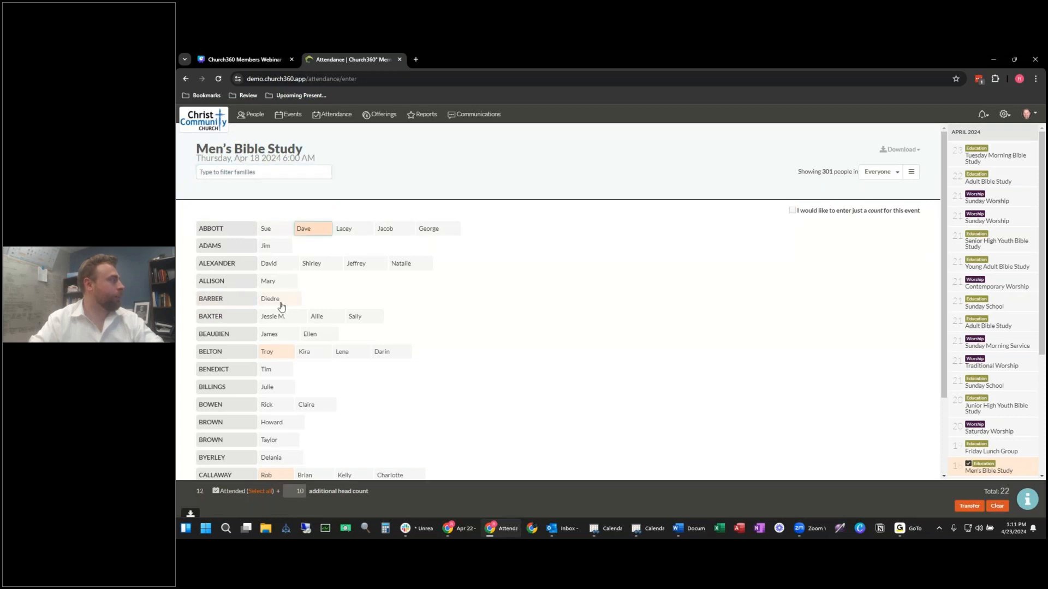
pyautogui.click(276, 264)
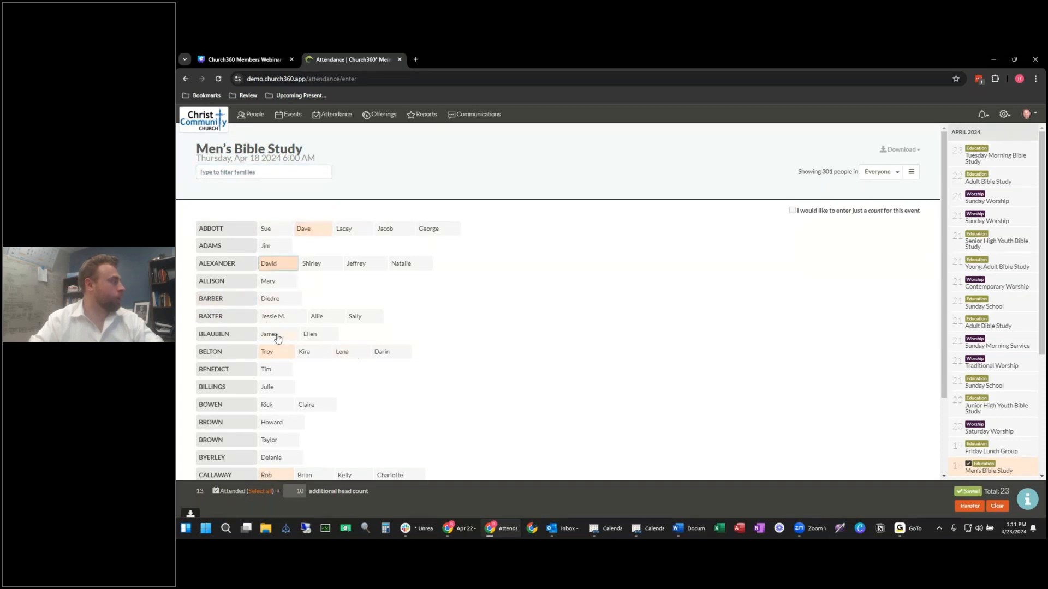
pyautogui.click(276, 335)
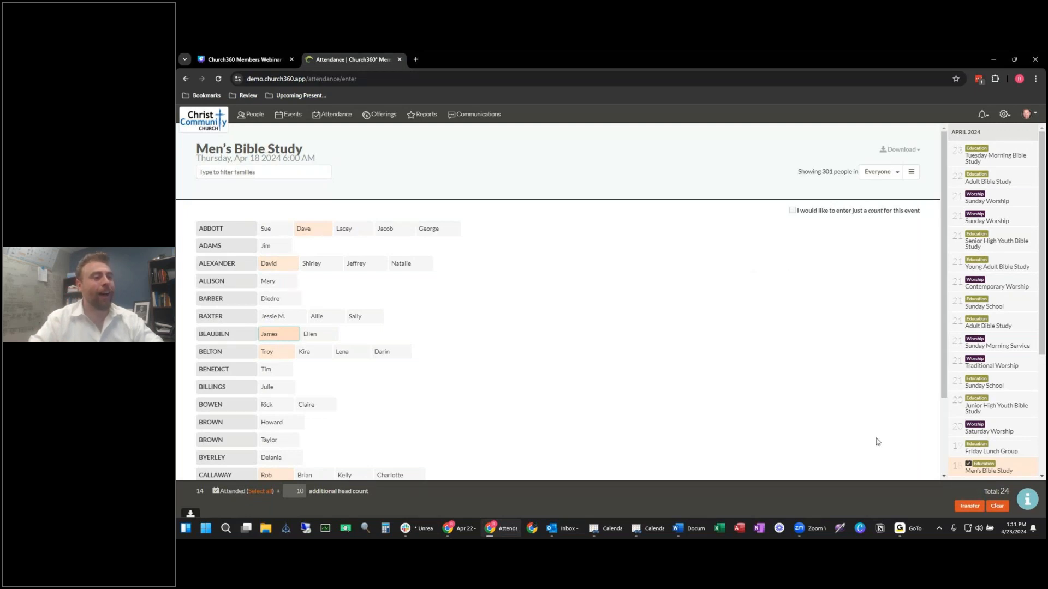
# Step: Mark five whole families present on the Saturday Worship attendance sheet
pyautogui.click(1010, 432)
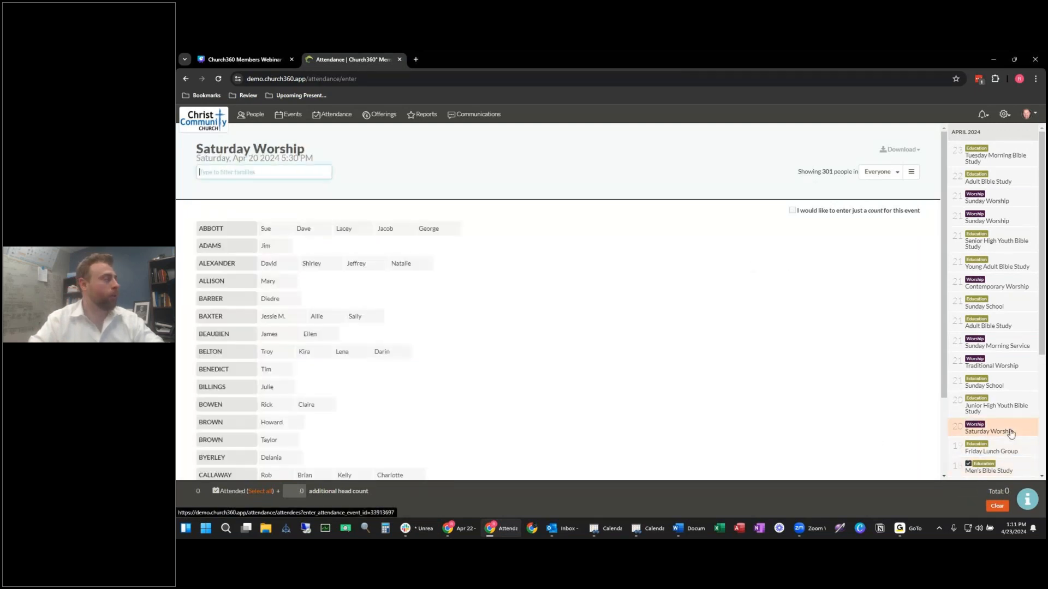
pyautogui.click(201, 247)
pyautogui.click(219, 229)
pyautogui.click(222, 334)
pyautogui.click(224, 351)
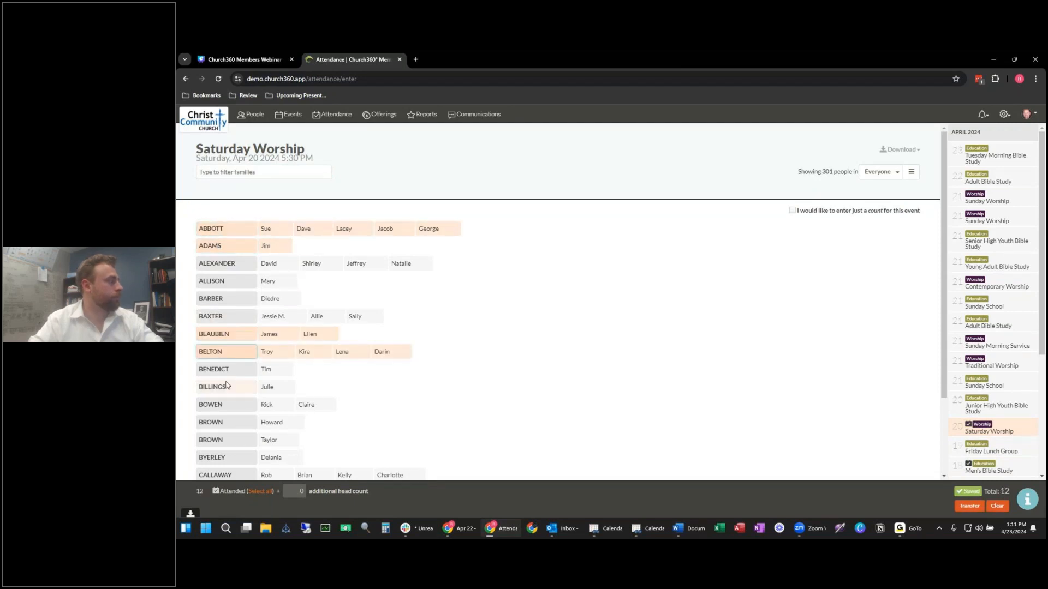
pyautogui.click(229, 407)
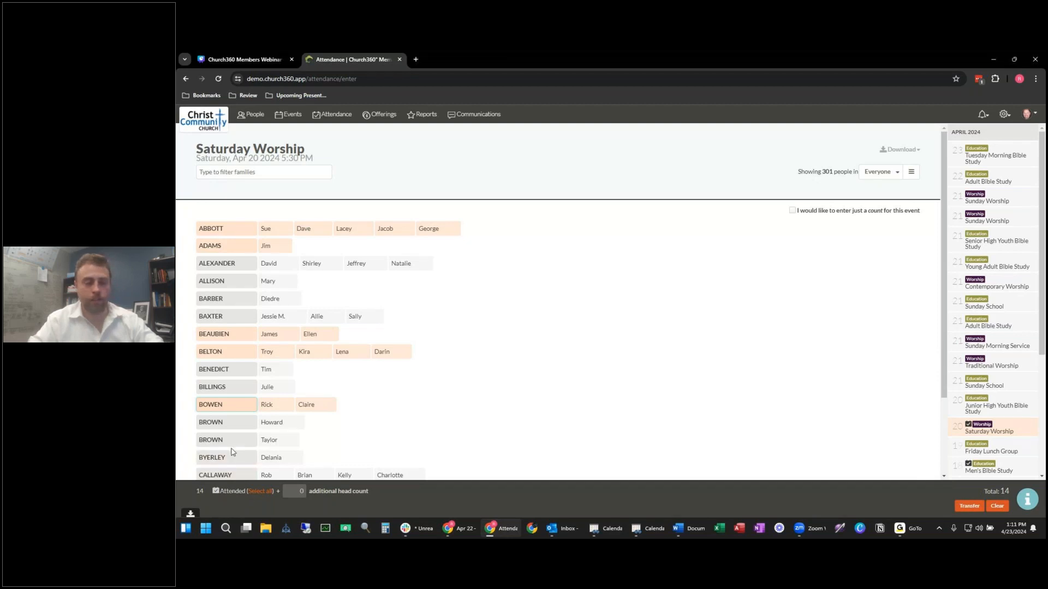
# Step: Add 10 extra heads to the Saturday Worship count and open the Offerings summary
pyautogui.click(301, 490)
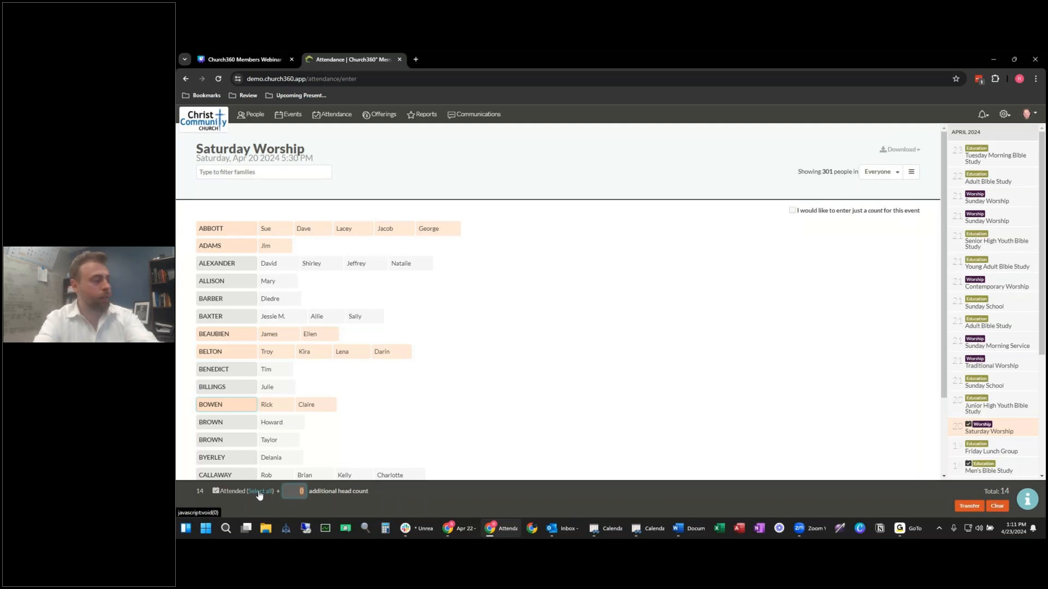
pyautogui.write('1')
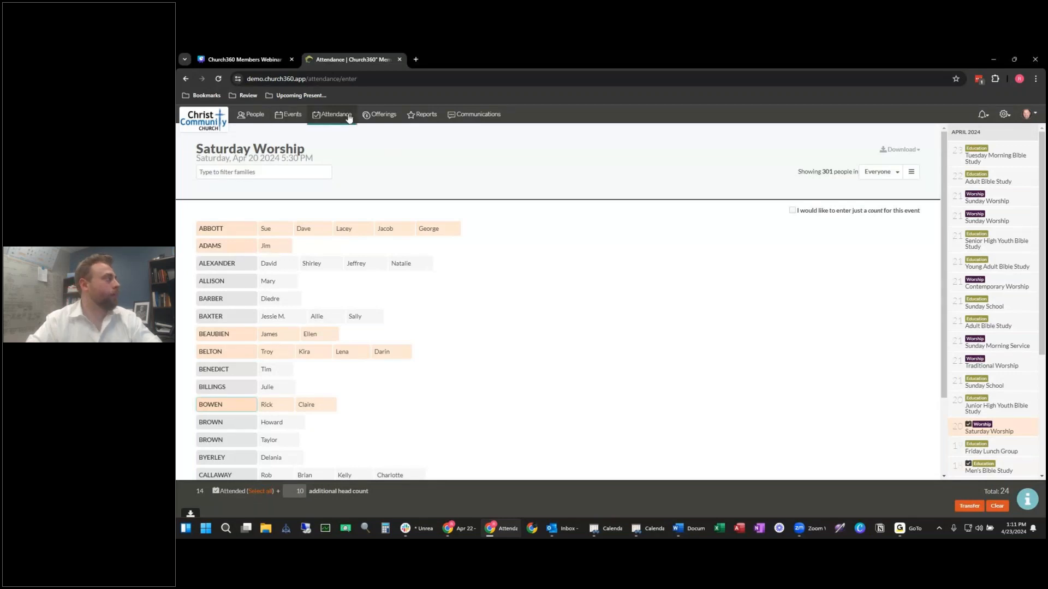
pyautogui.click(384, 117)
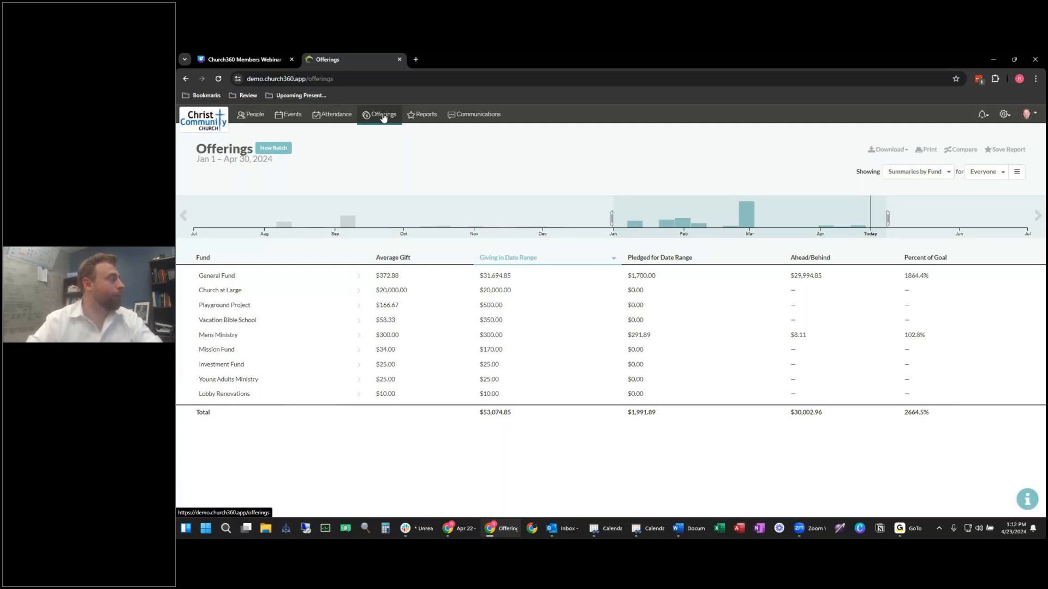
# Step: Create a new offering batch for Apr 21, 2024 Sunday Morning Service
pyautogui.click(270, 151)
pyautogui.click(557, 170)
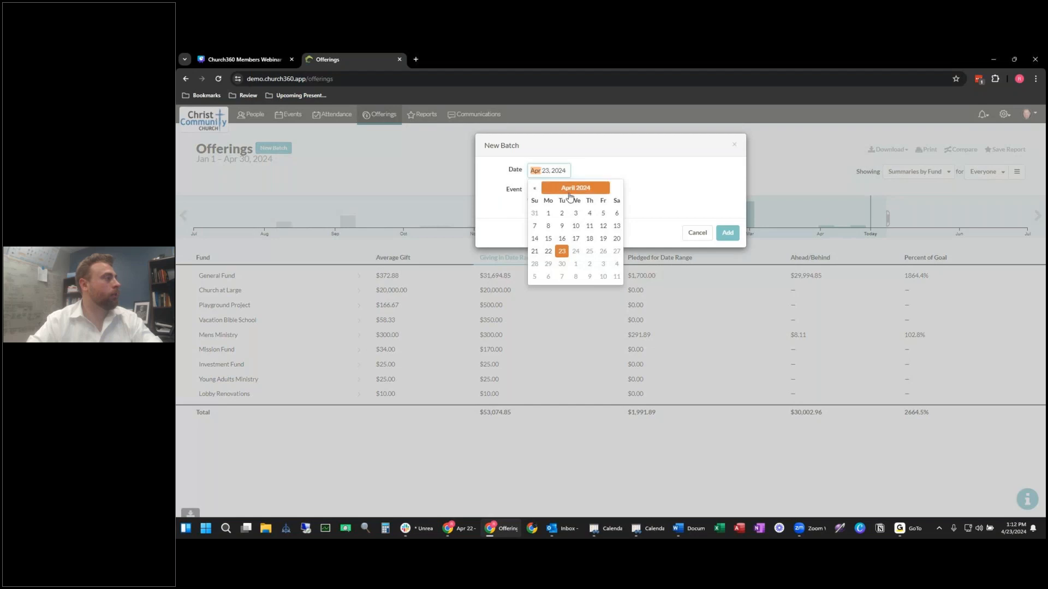
pyautogui.click(534, 251)
pyautogui.click(692, 210)
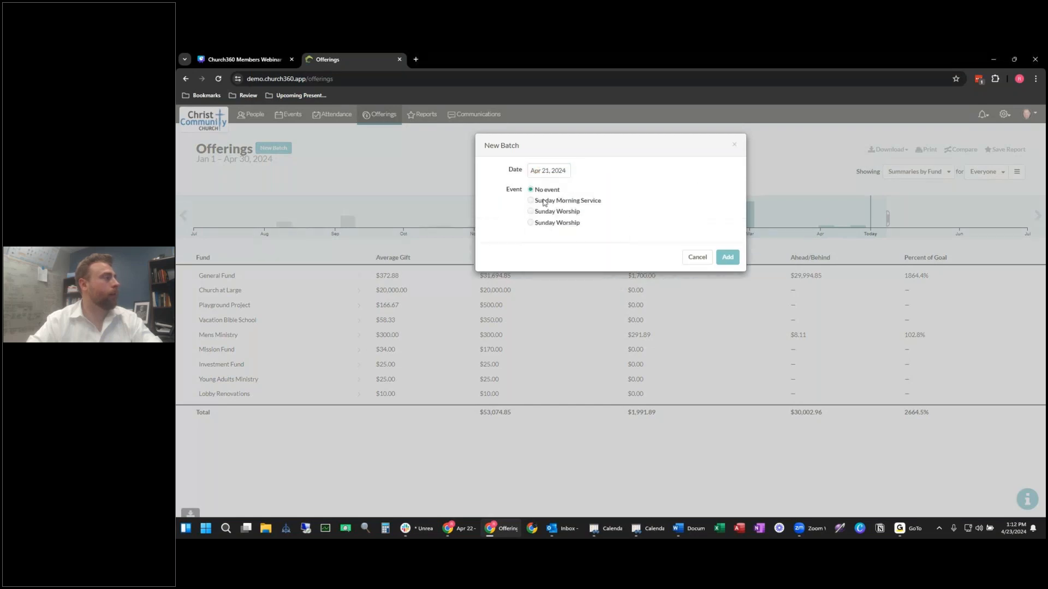
pyautogui.click(727, 258)
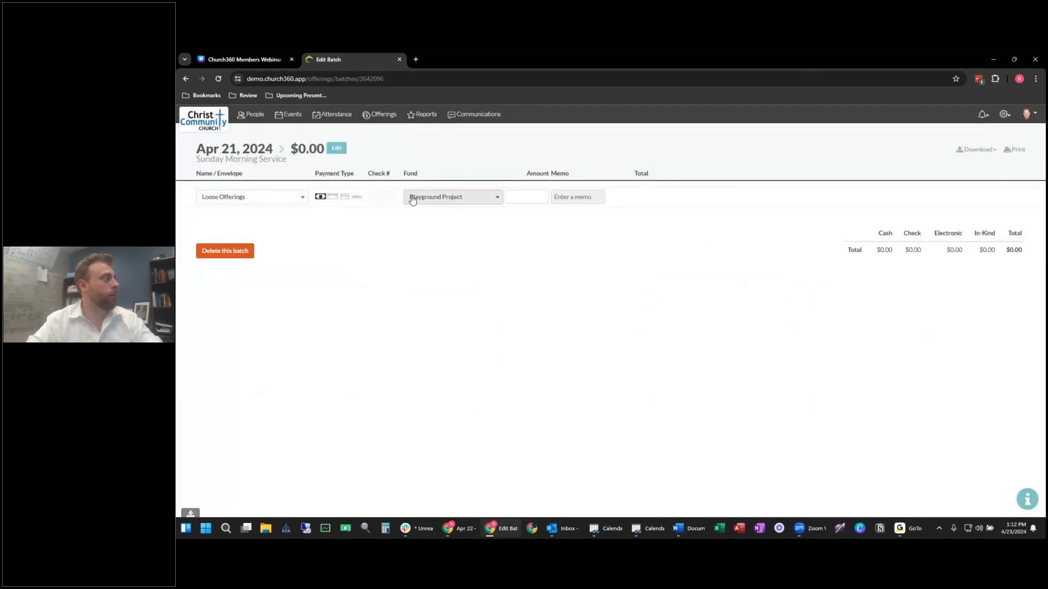
# Step: Enter a $31 loose cash offering in the batch
pyautogui.click(523, 198)
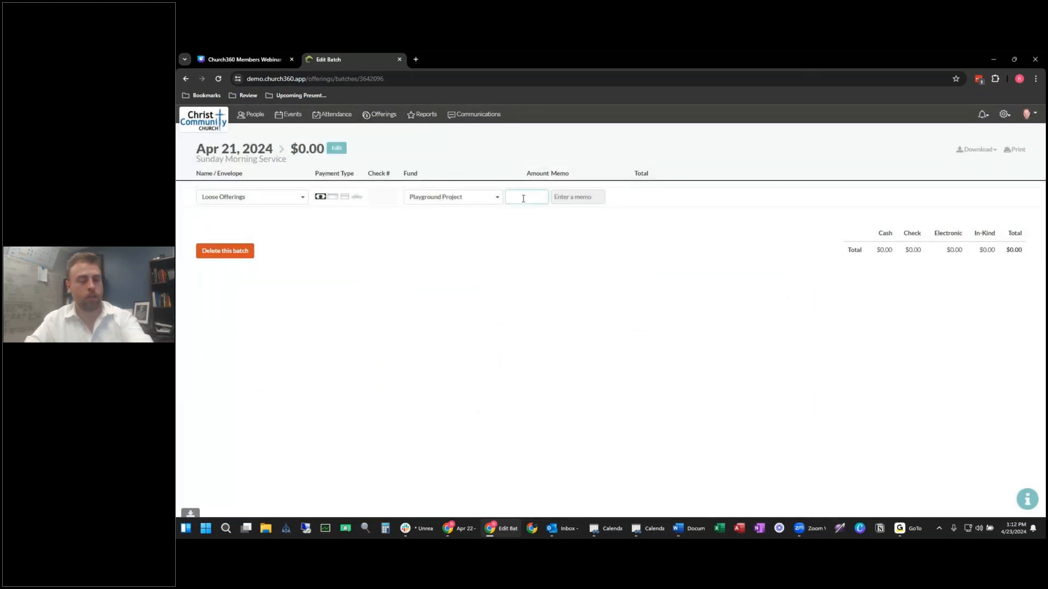
pyautogui.write('31')
pyautogui.press('Return')
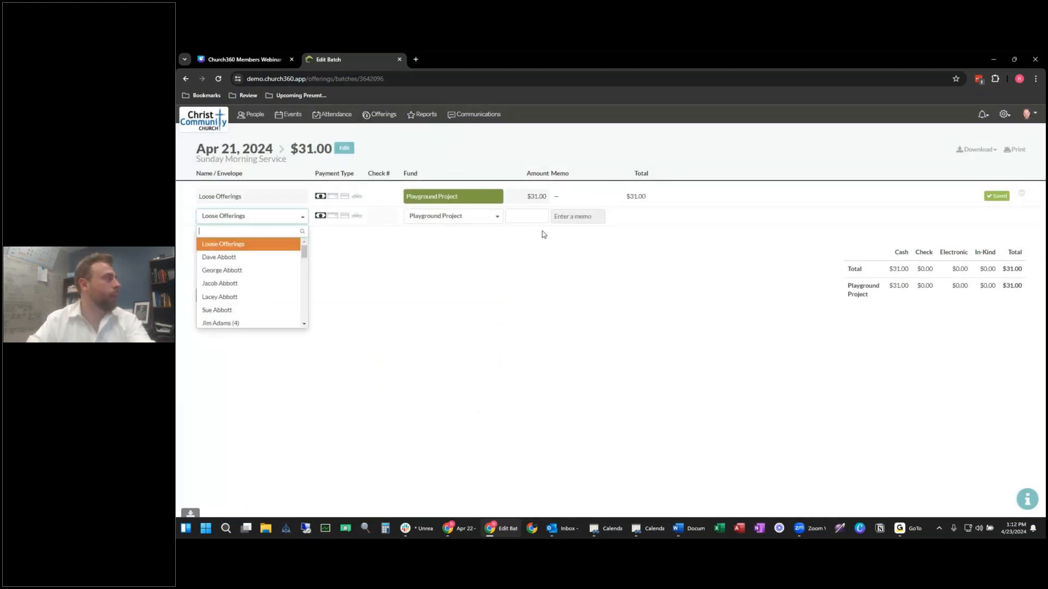
# Step: Record a member's $1,000 check #101 to the Investment Fund, then open Reports
pyautogui.click(248, 256)
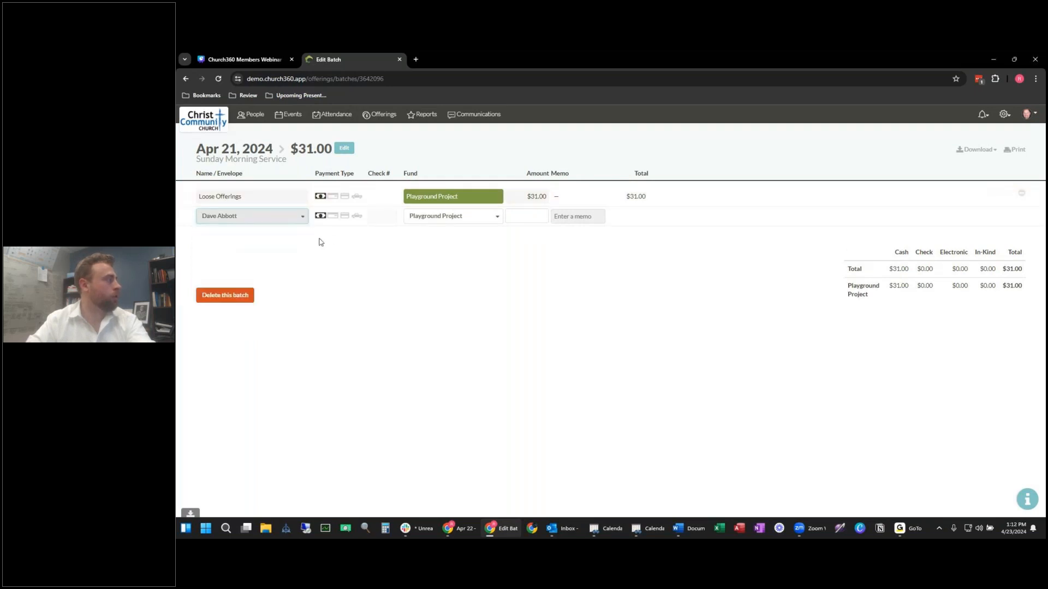
pyautogui.click(333, 216)
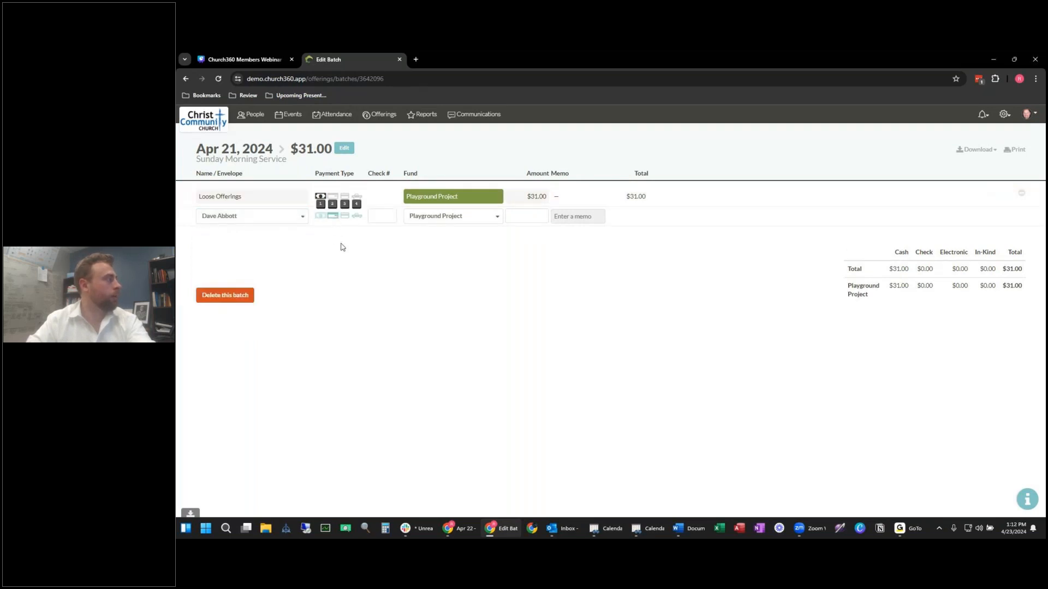
pyautogui.click(384, 215)
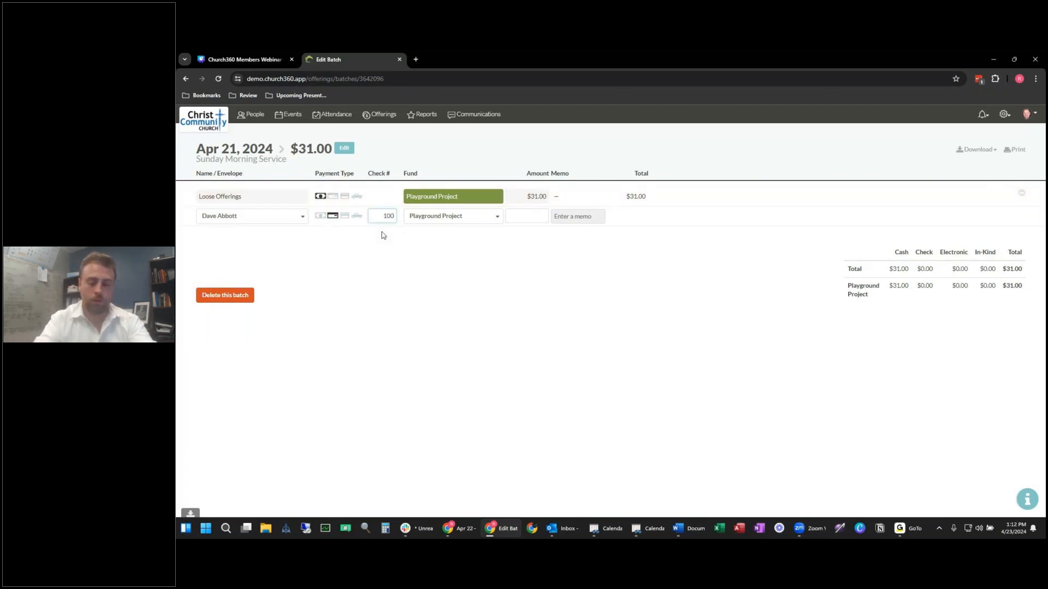
pyautogui.click(483, 217)
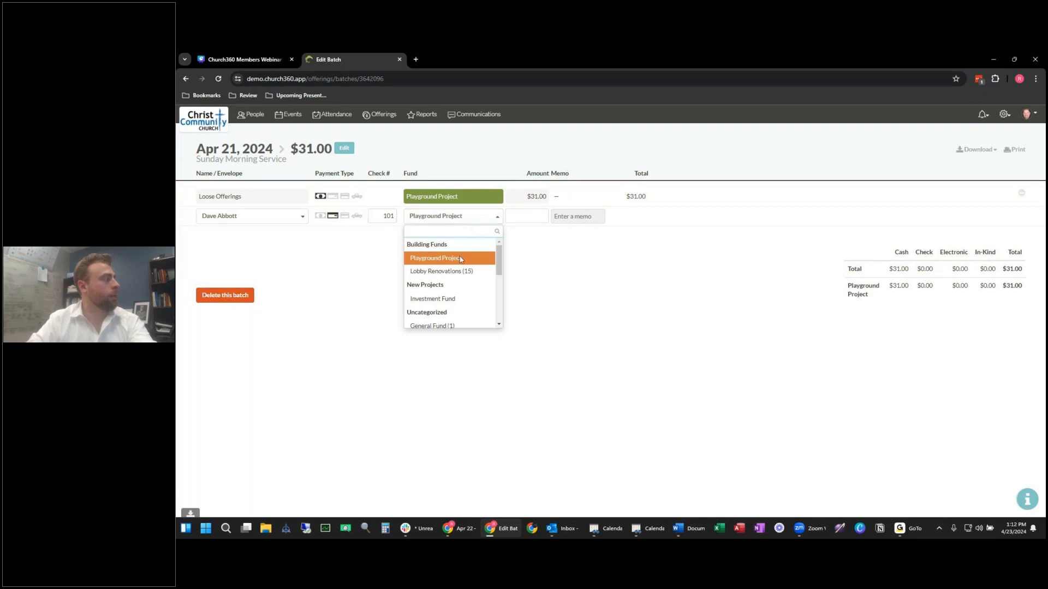
pyautogui.click(466, 299)
pyautogui.click(529, 216)
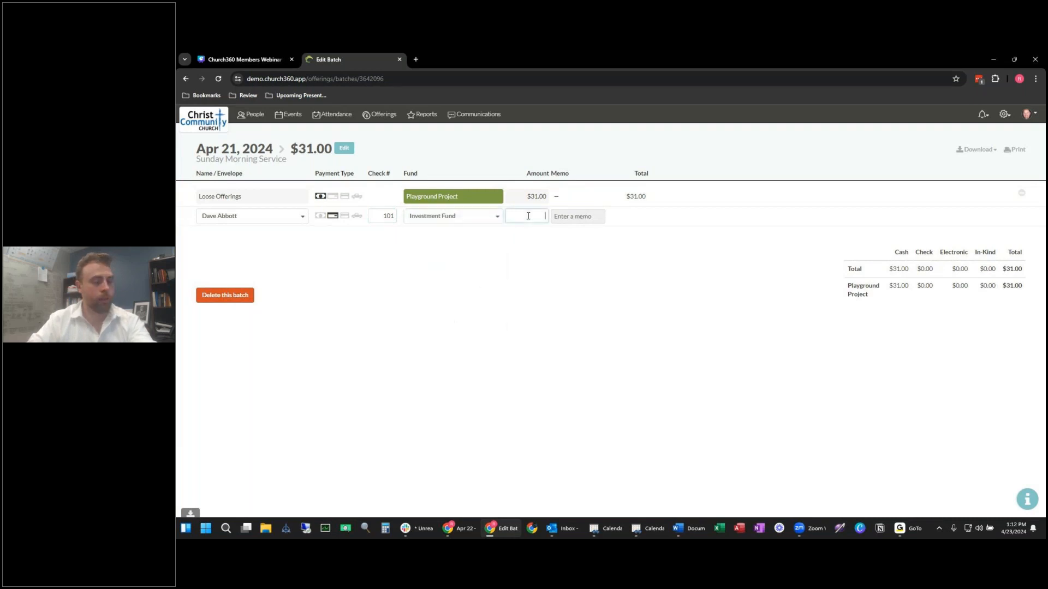
pyautogui.write('1000')
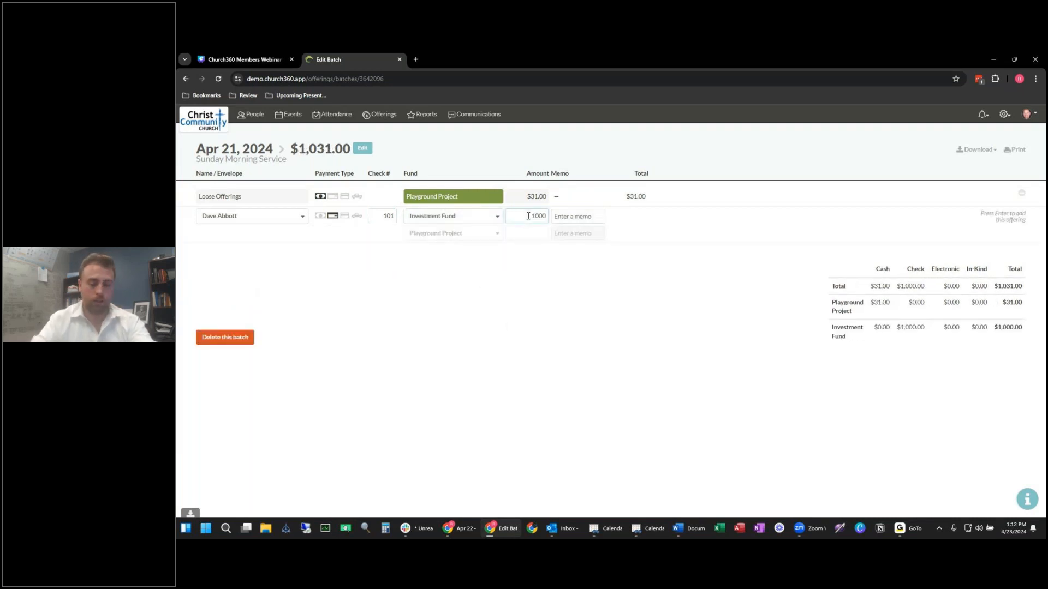
pyautogui.press('Return')
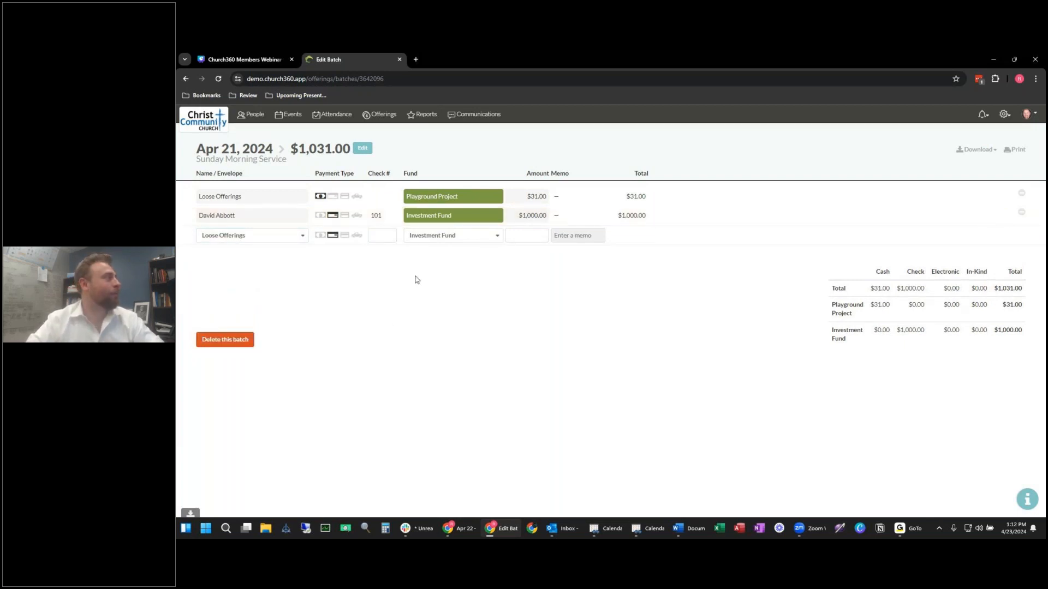
pyautogui.click(423, 114)
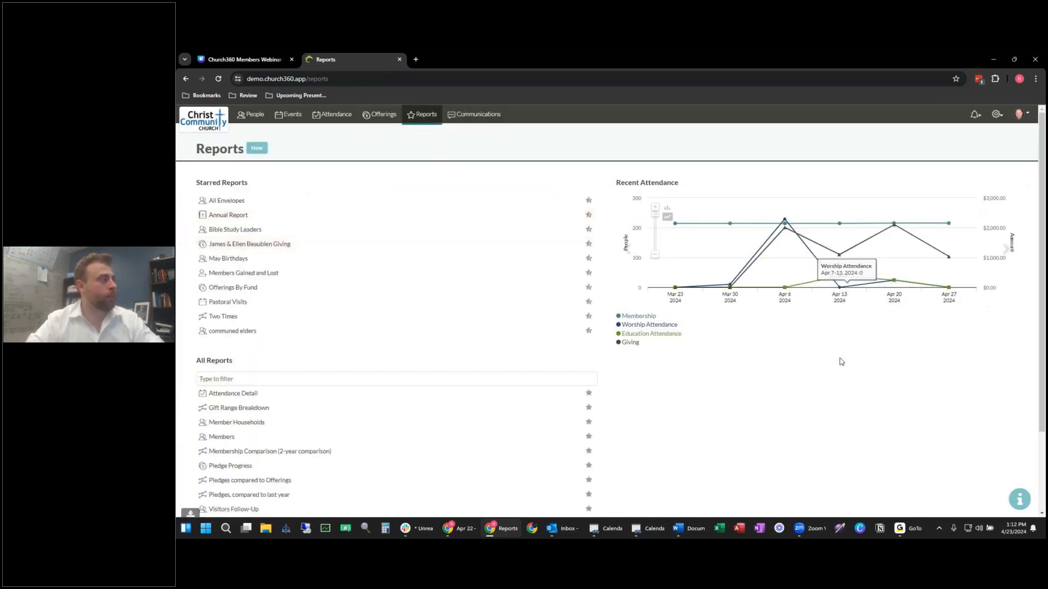
# Step: Review the starred Two Times trends report, then open the Communications sent-messages list
pyautogui.click(262, 317)
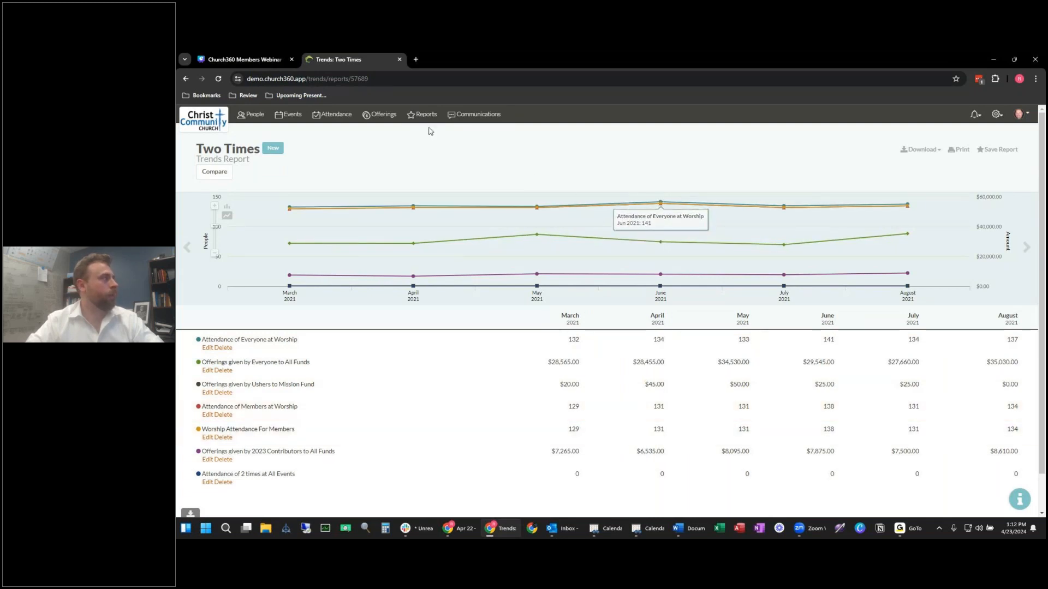
pyautogui.click(480, 114)
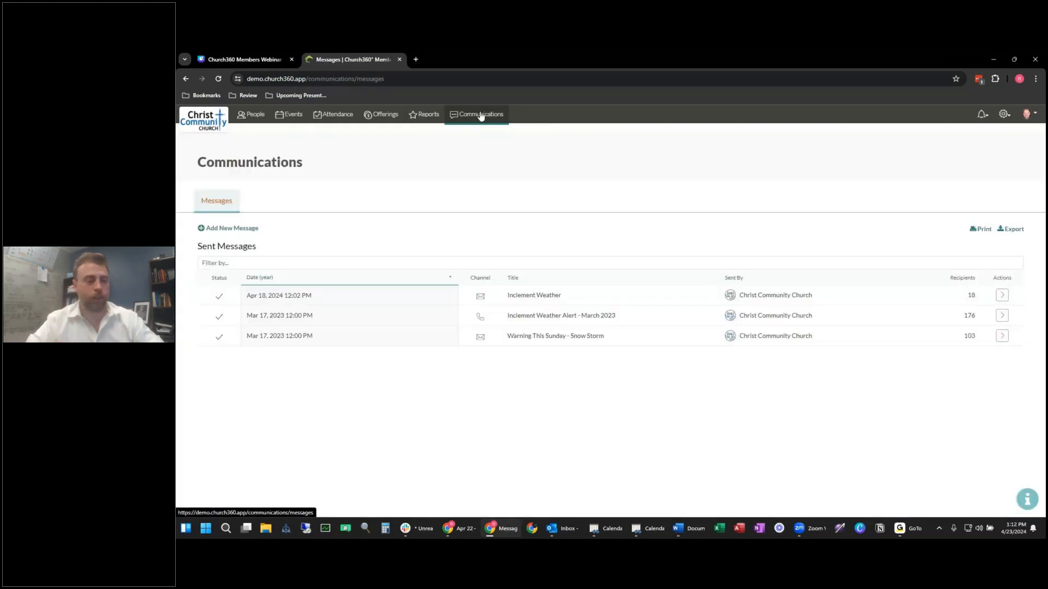
# Step: Start a new Voice message and make a test recording, stopping it at 0:00
pyautogui.click(225, 229)
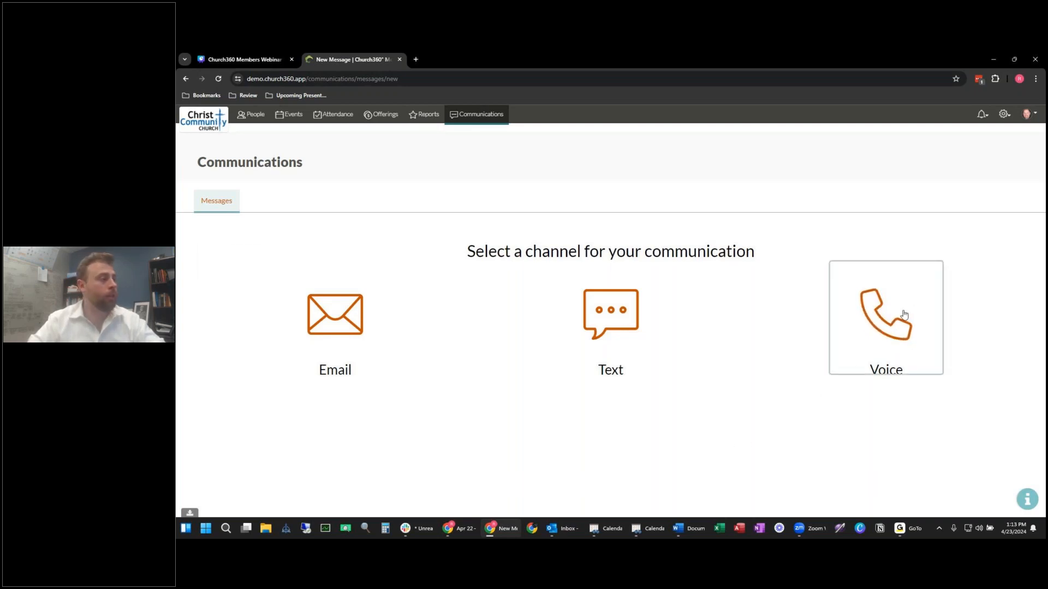
pyautogui.click(898, 333)
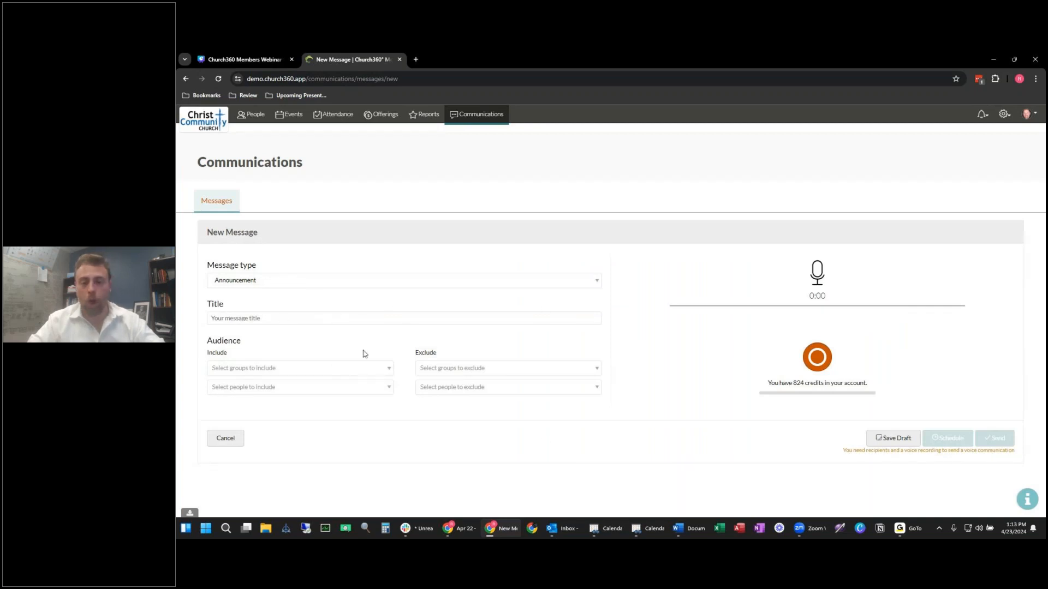
pyautogui.click(812, 375)
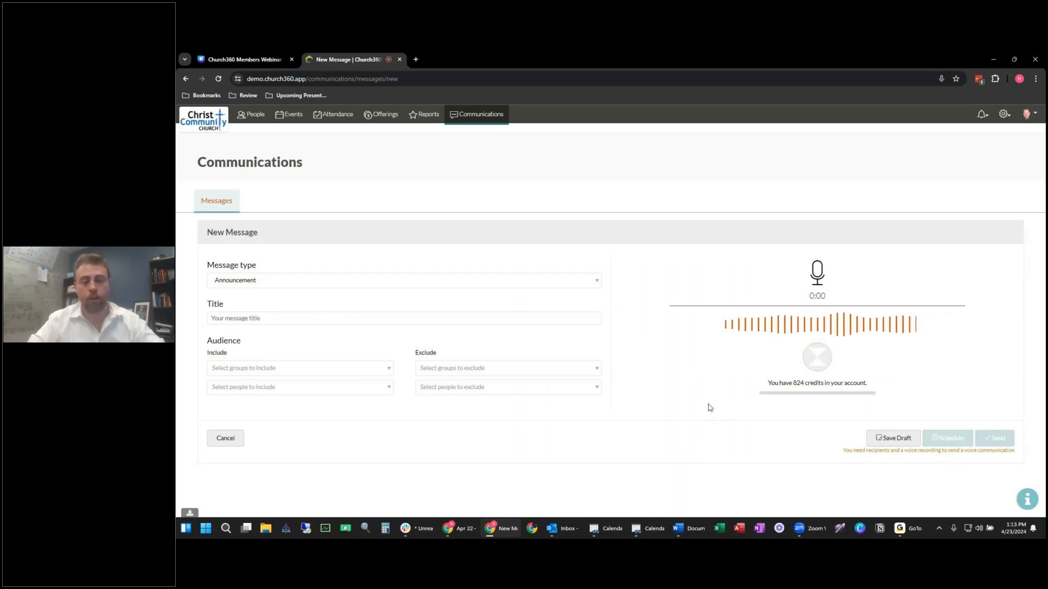
pyautogui.click(805, 364)
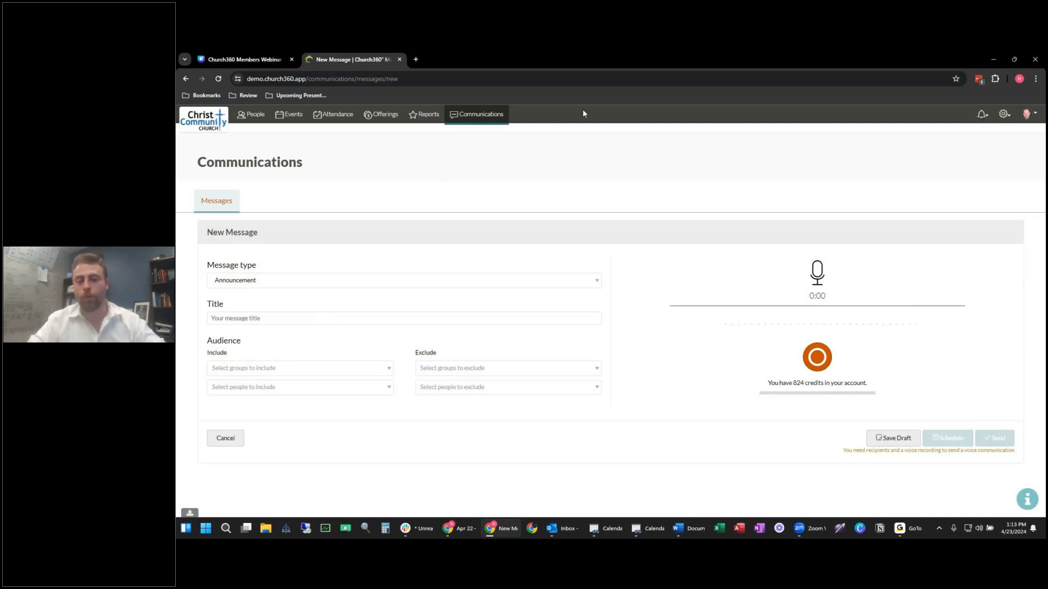
# Step: Check the notifications list and open the settings gear menu
pyautogui.click(986, 116)
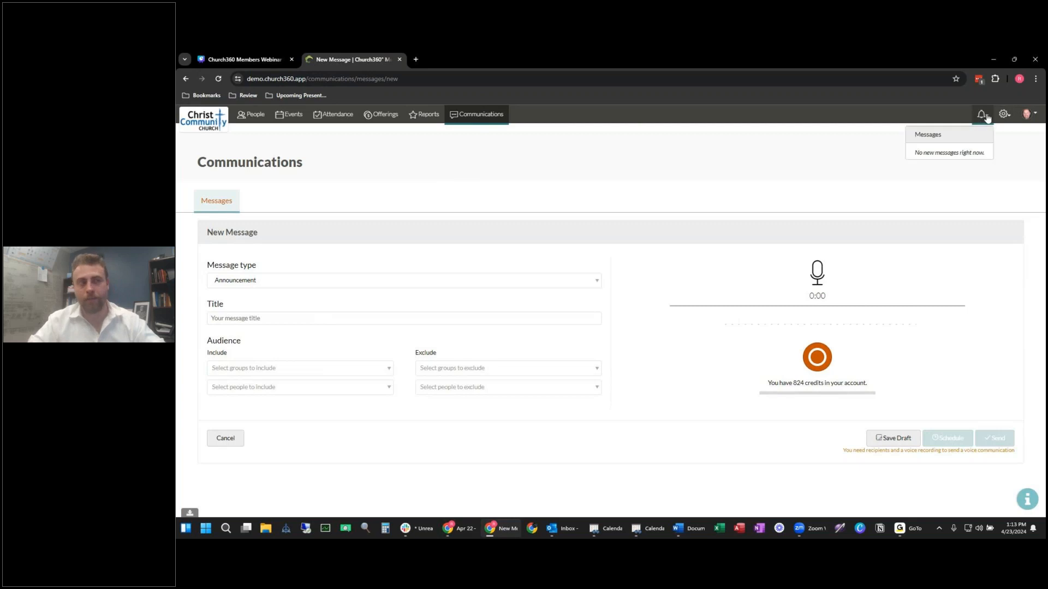
pyautogui.click(987, 117)
pyautogui.click(986, 117)
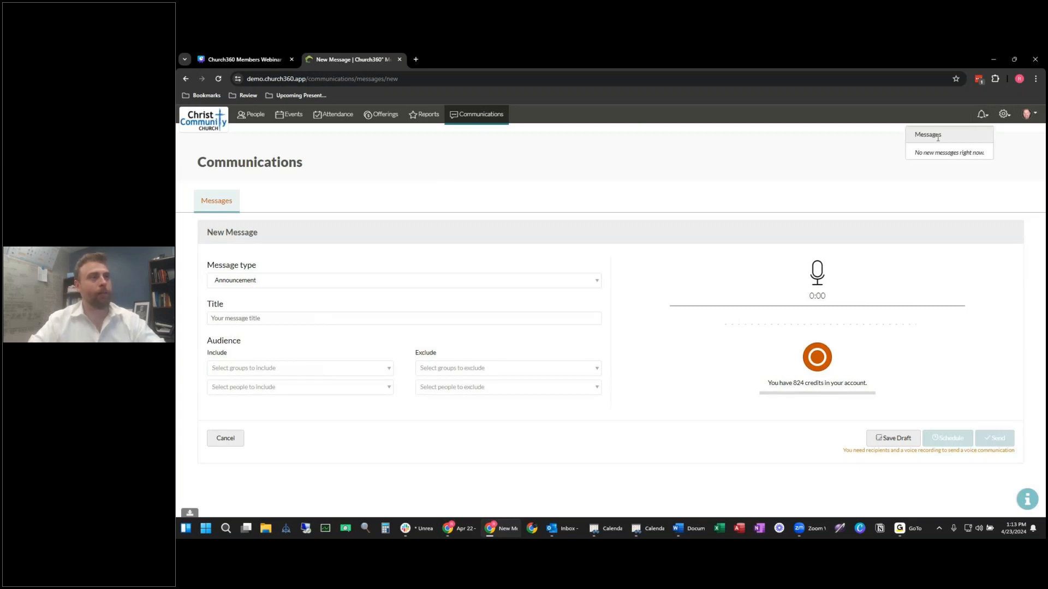
pyautogui.click(1004, 114)
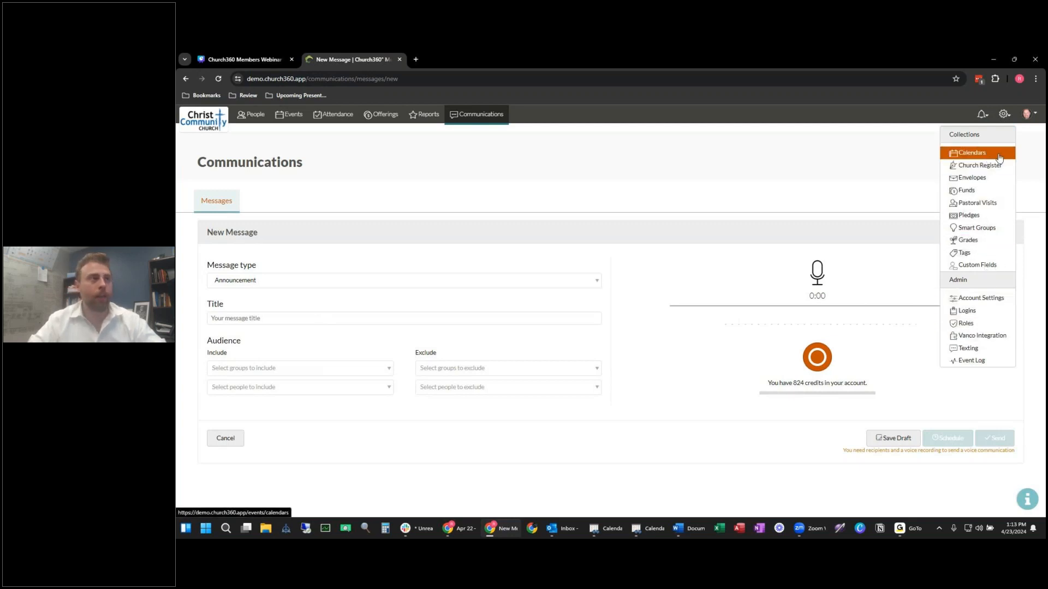
# Step: Open the Calendars collection and scroll through its 15 calendars' types, event counts and visibility
pyautogui.click(998, 154)
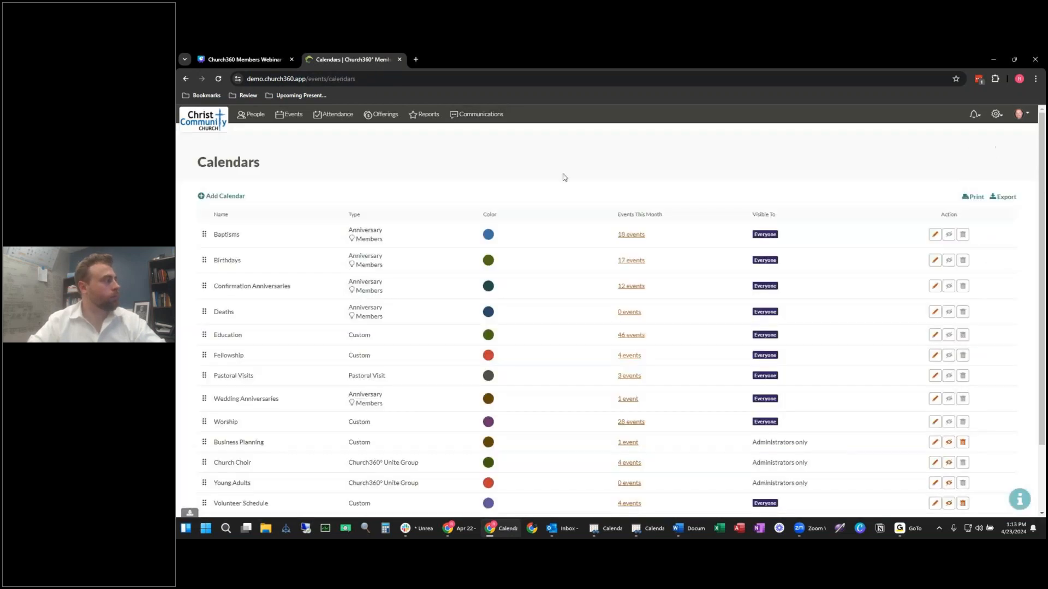
pyautogui.scroll(-1, 493, 203)
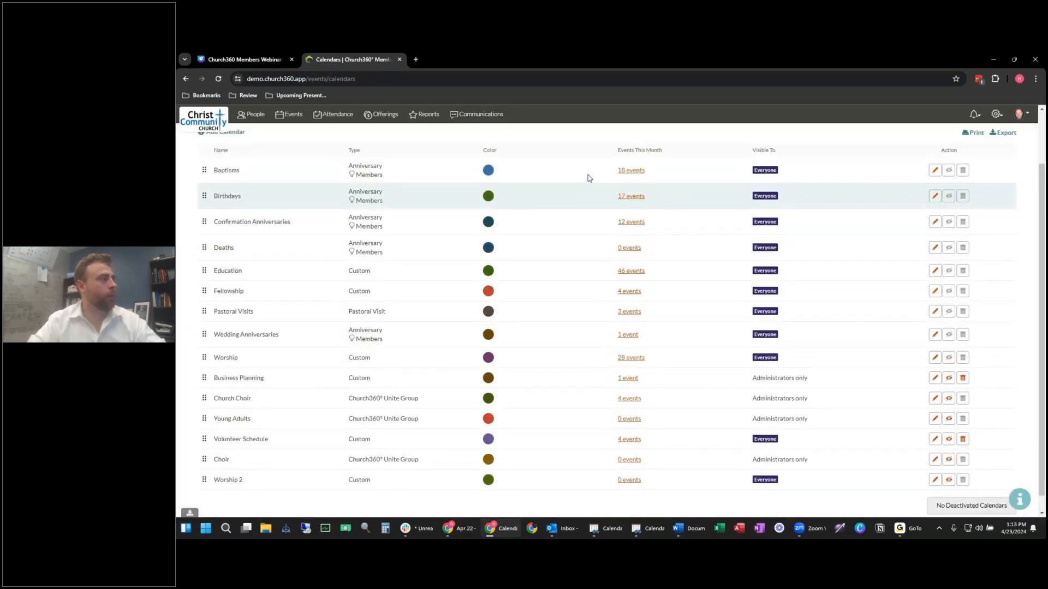
pyautogui.scroll(1, 587, 175)
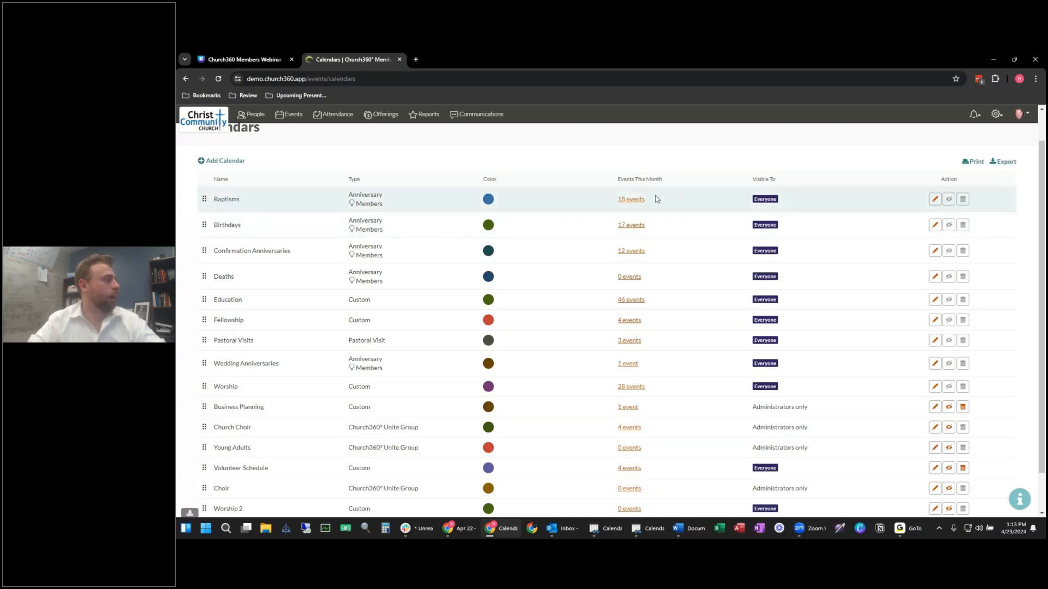
pyautogui.scroll(-1, 677, 260)
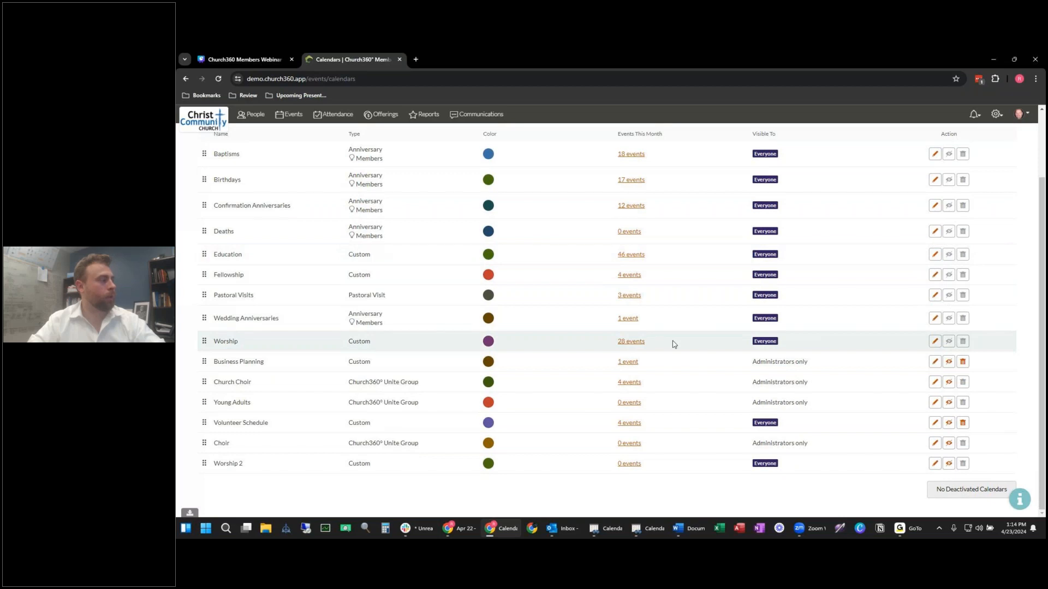
pyautogui.scroll(2, 591, 299)
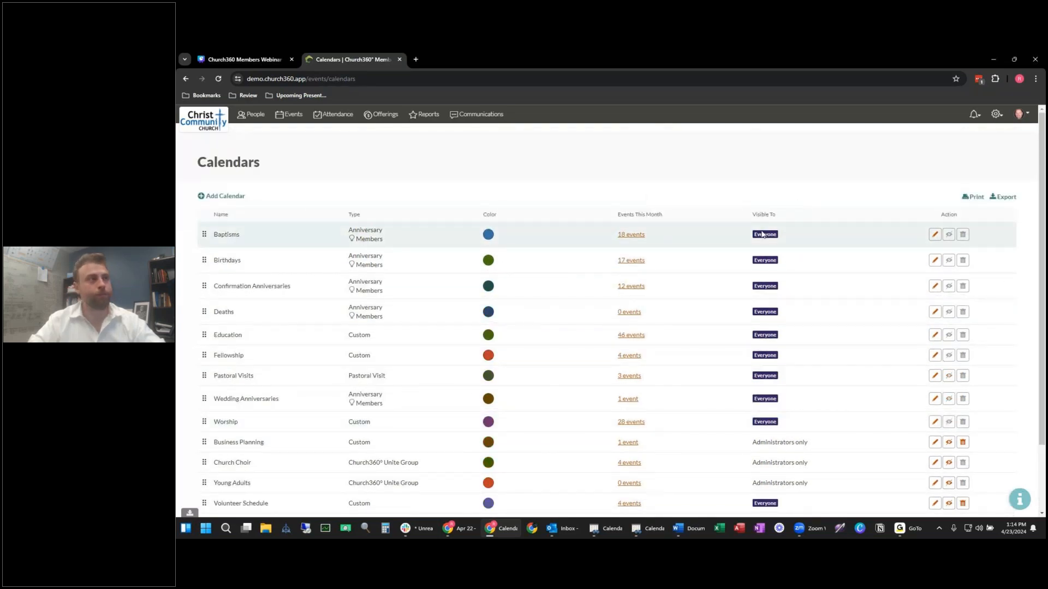
pyautogui.click(996, 114)
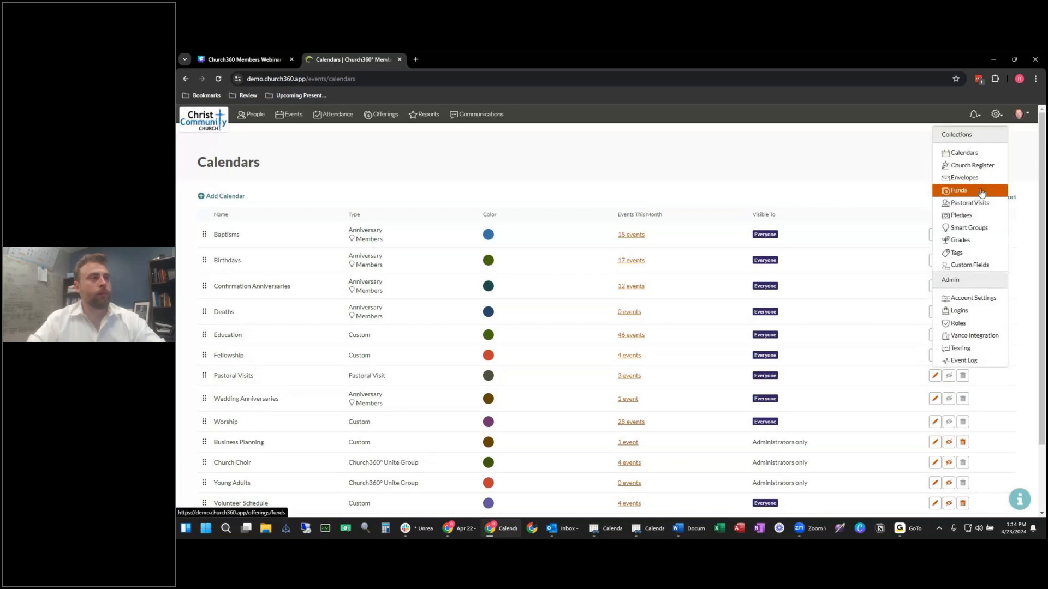
# Step: Glance over the Envelopes page, then open the Funds collection totaling $54,105.85
pyautogui.click(980, 176)
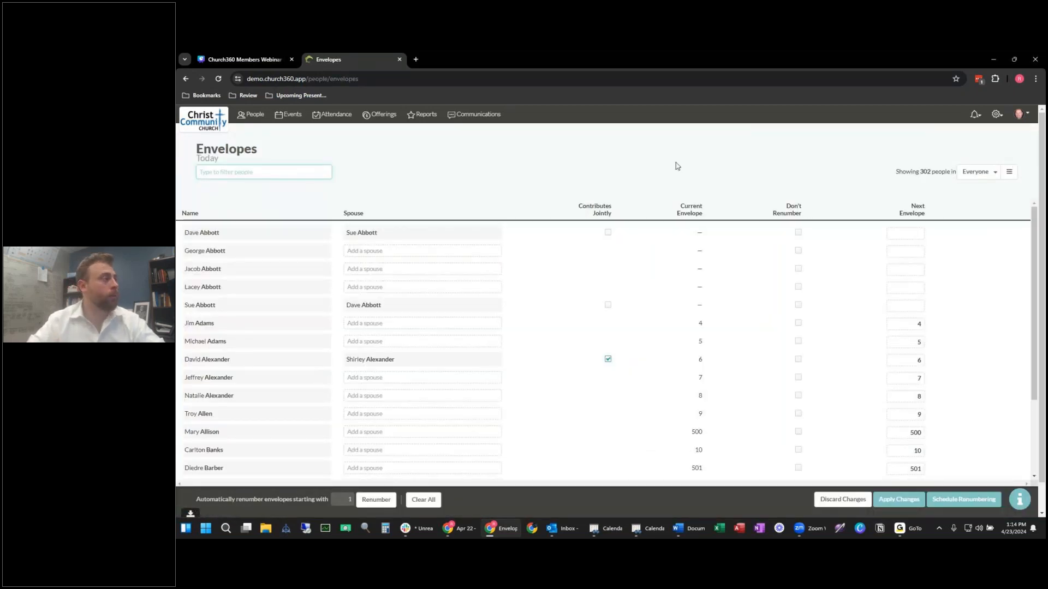
pyautogui.scroll(-1, 679, 166)
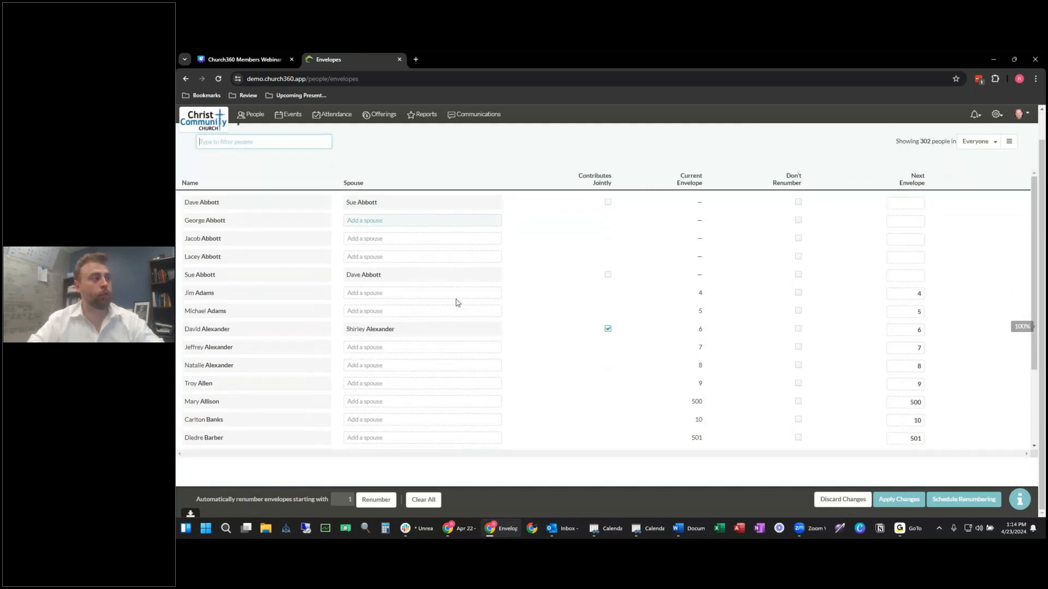
pyautogui.scroll(1, 649, 240)
pyautogui.click(996, 115)
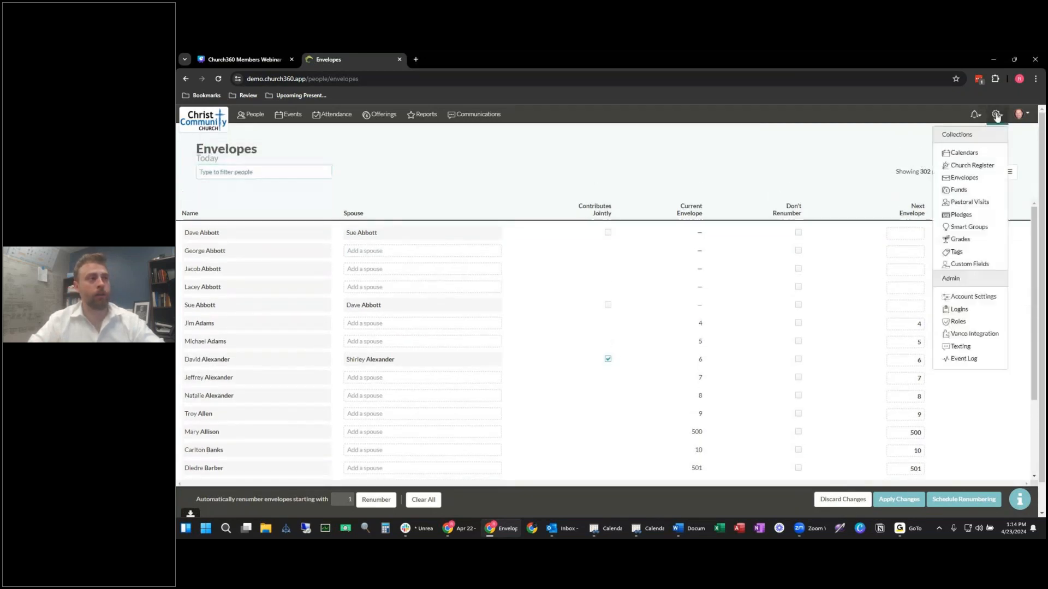
pyautogui.click(959, 190)
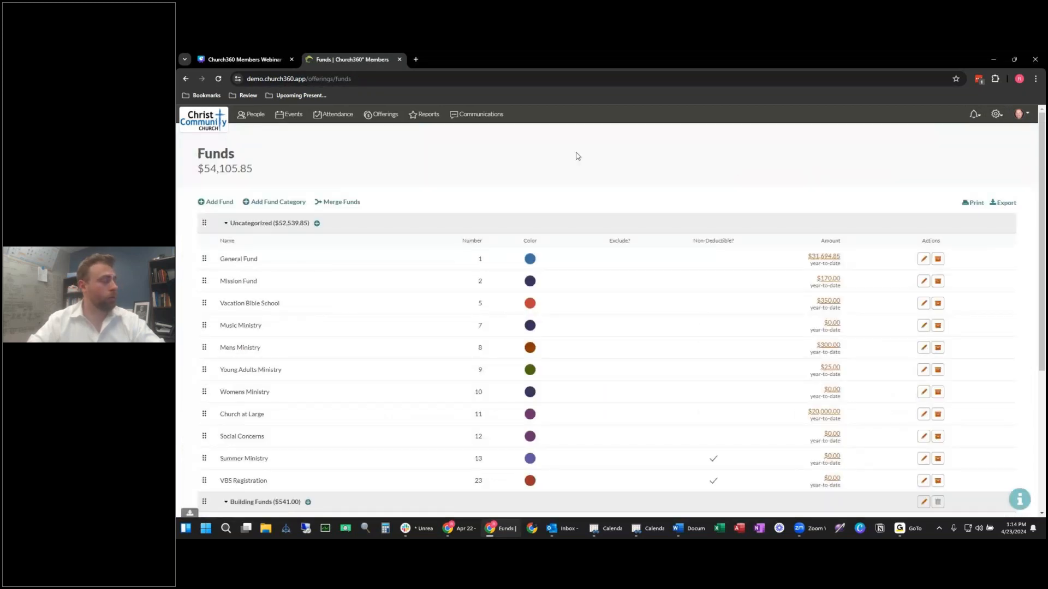
# Step: Scroll through every fund category and year-to-date amount, then open the Pastoral Visits log
pyautogui.scroll(-1, 354, 248)
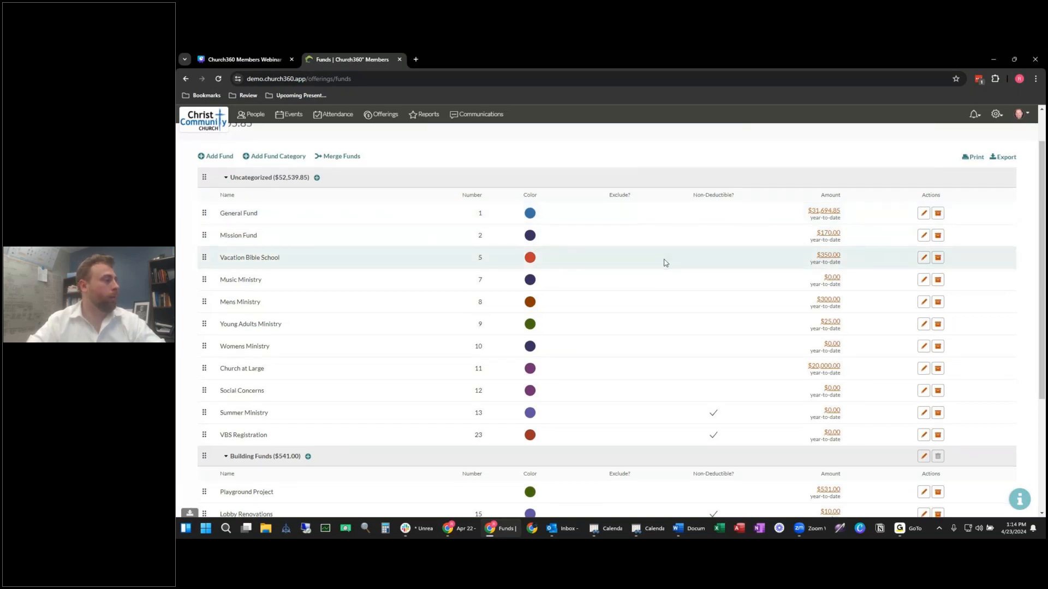
pyautogui.scroll(-1, 663, 262)
pyautogui.scroll(-2, 510, 326)
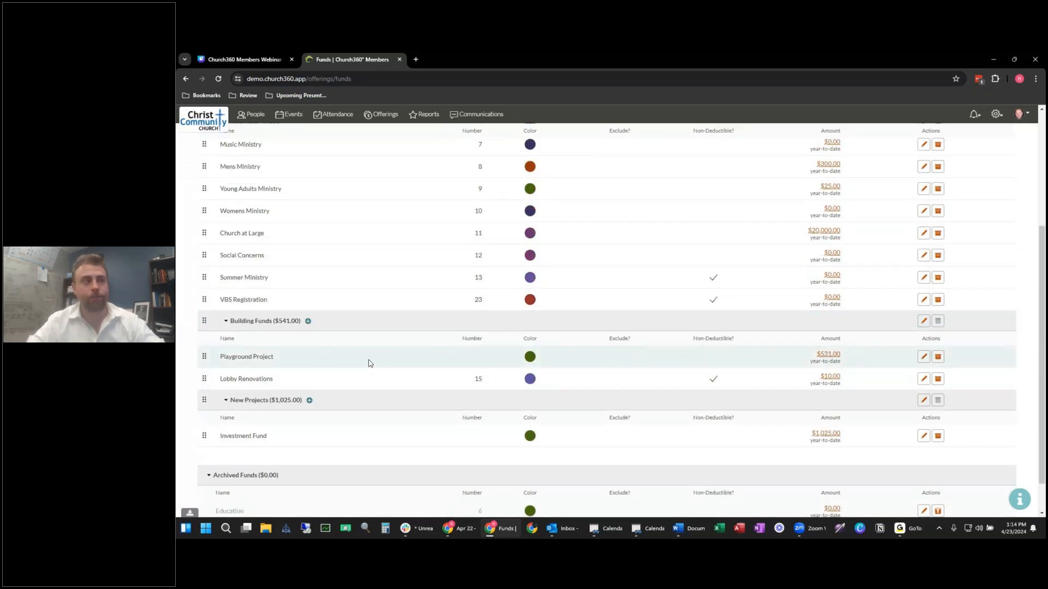
pyautogui.scroll(4, 805, 269)
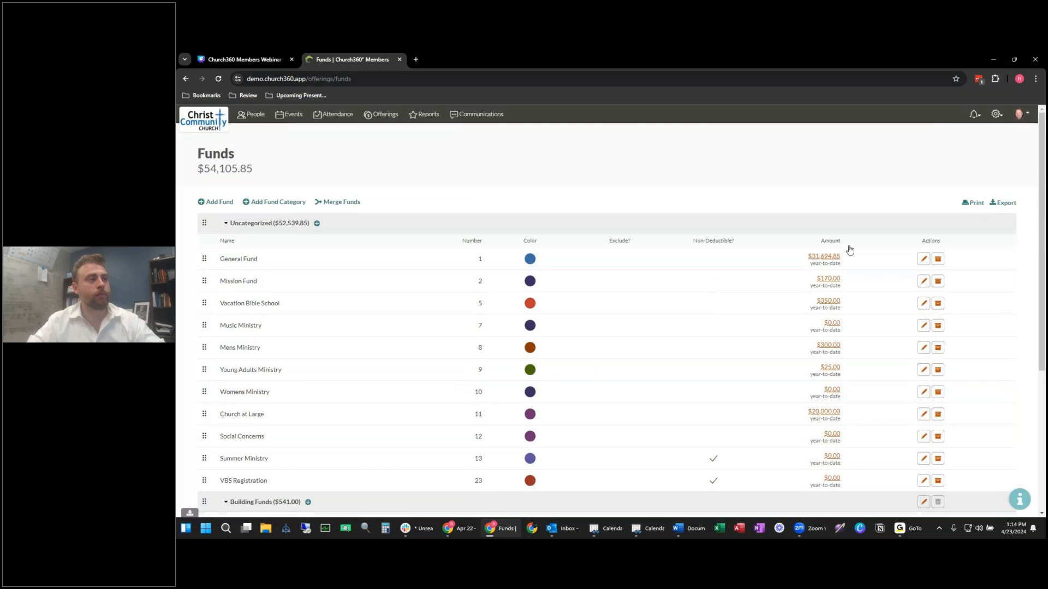
pyautogui.click(996, 114)
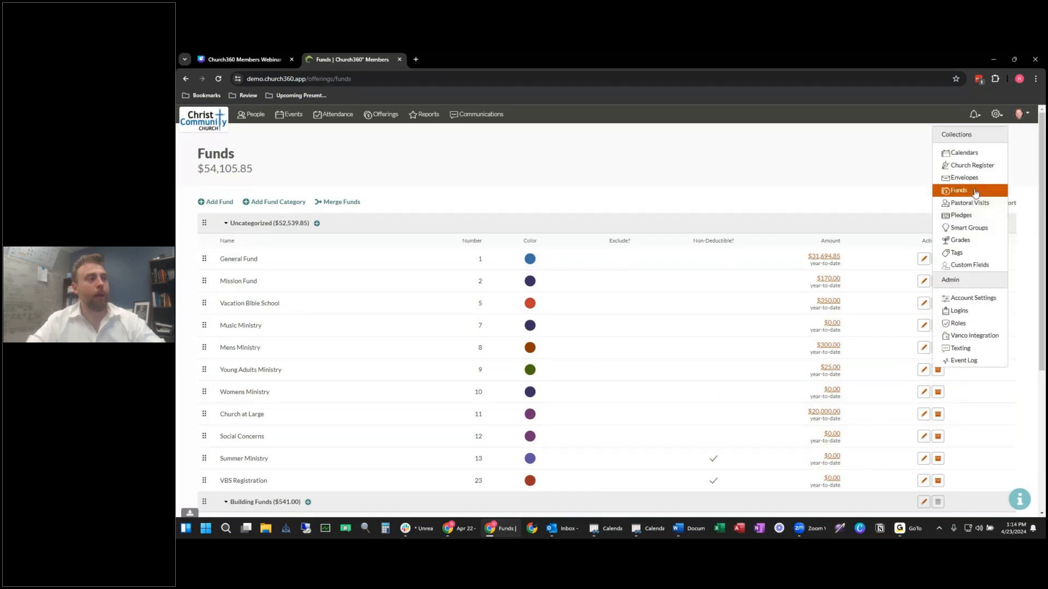
pyautogui.click(977, 201)
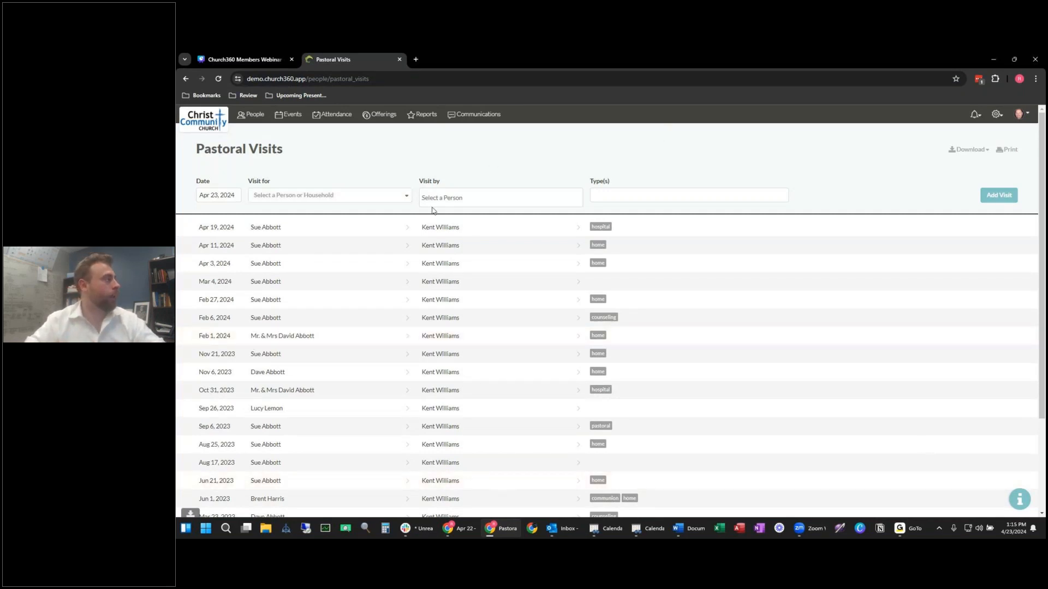
# Step: Log an Apr 23, 2024 Counseling visit for a member, with the pastor as visitor
pyautogui.click(405, 196)
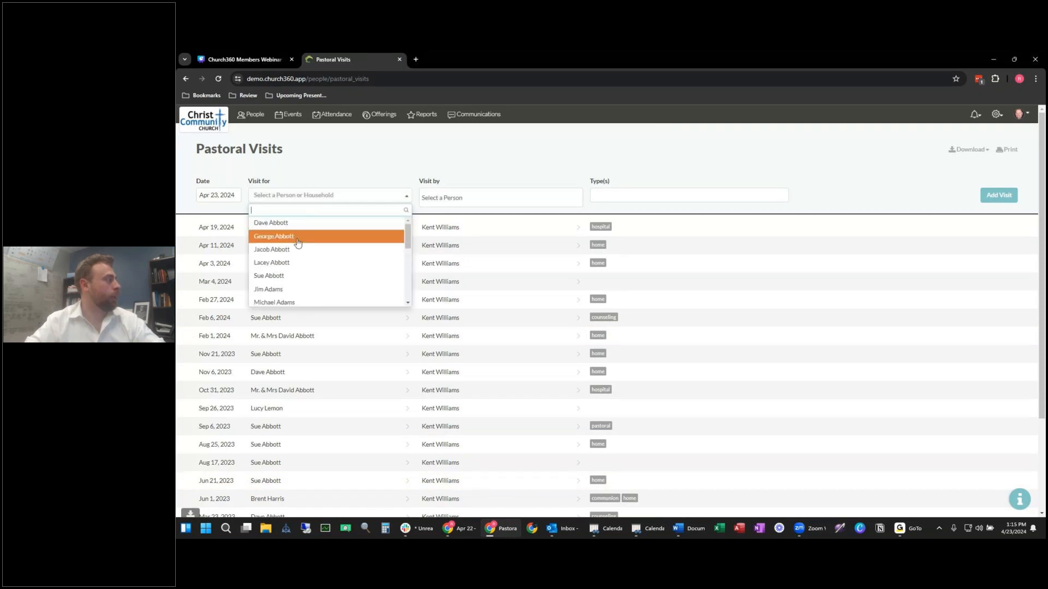
pyautogui.click(284, 223)
pyautogui.click(480, 198)
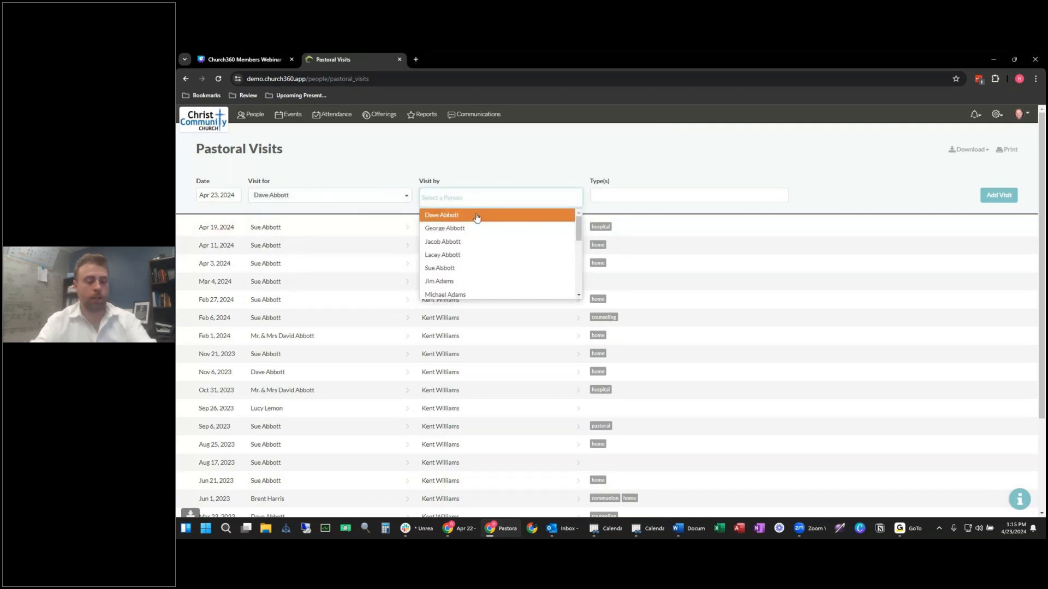
pyautogui.write('ke')
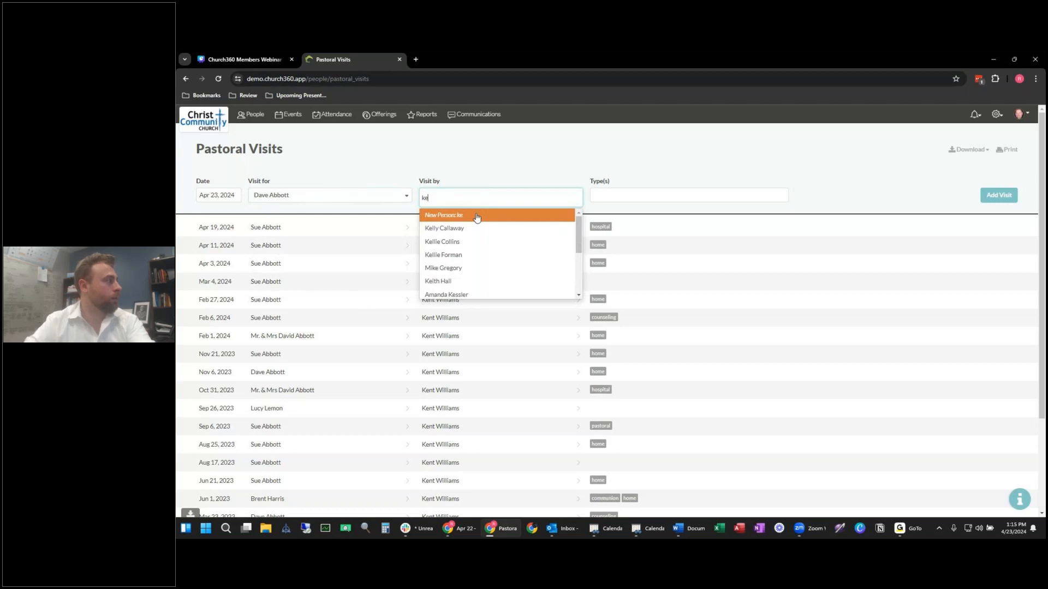
pyautogui.write('nt')
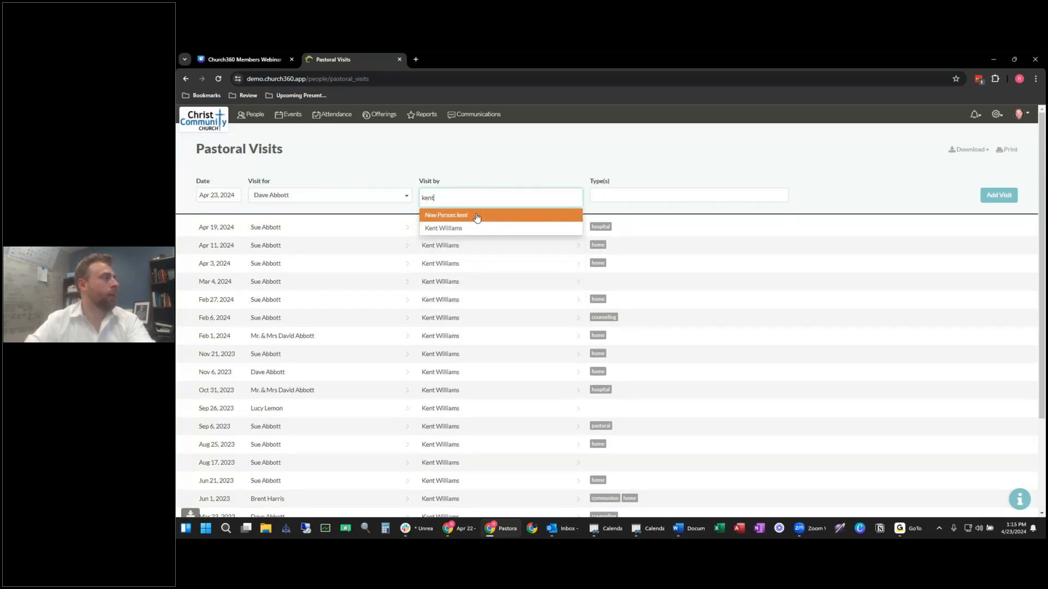
pyautogui.click(464, 229)
pyautogui.click(641, 194)
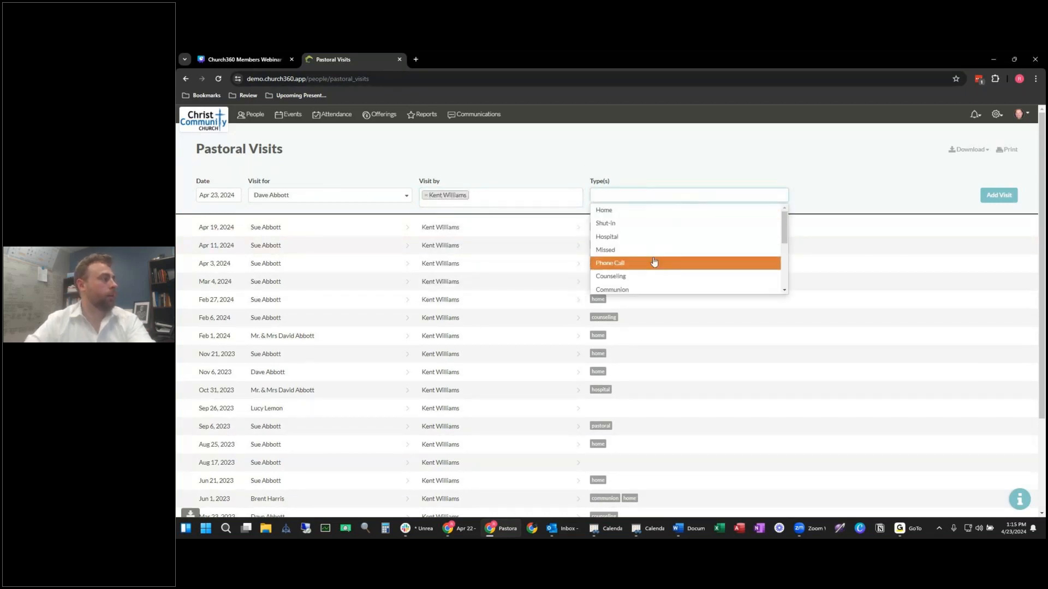
pyautogui.click(644, 276)
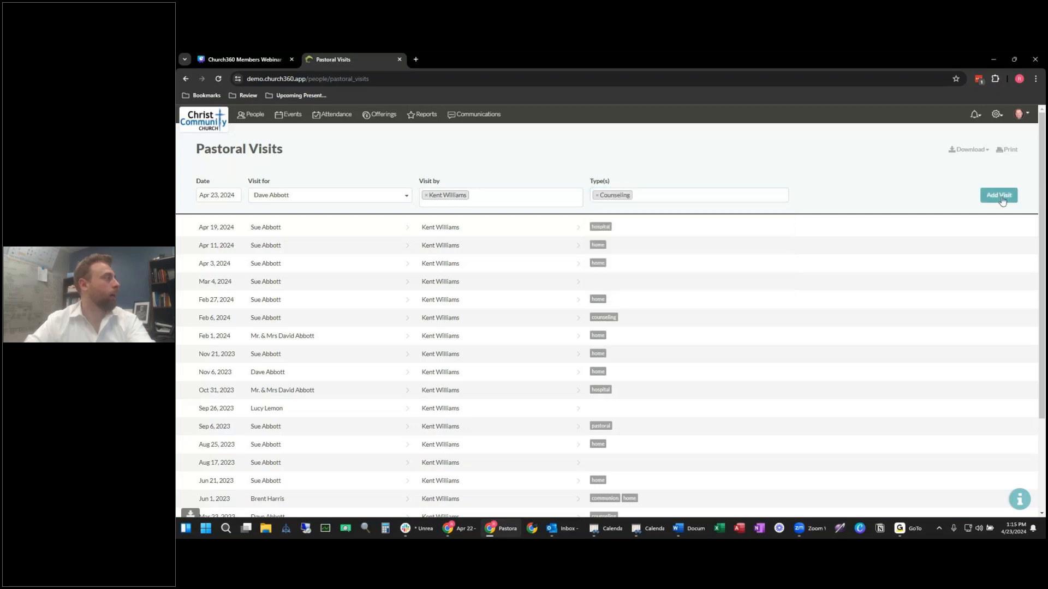
pyautogui.click(999, 195)
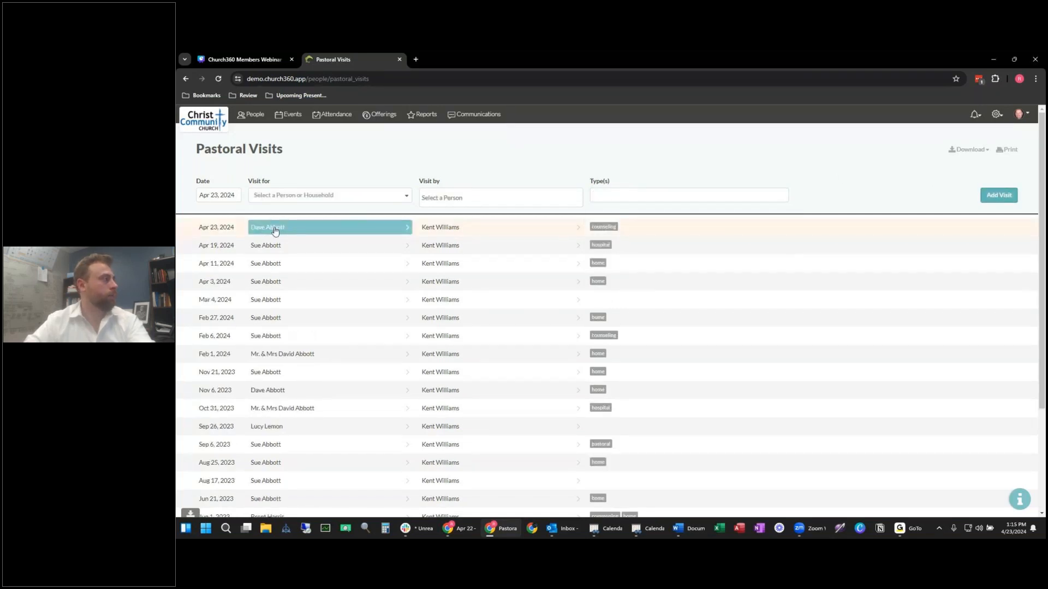
pyautogui.click(999, 117)
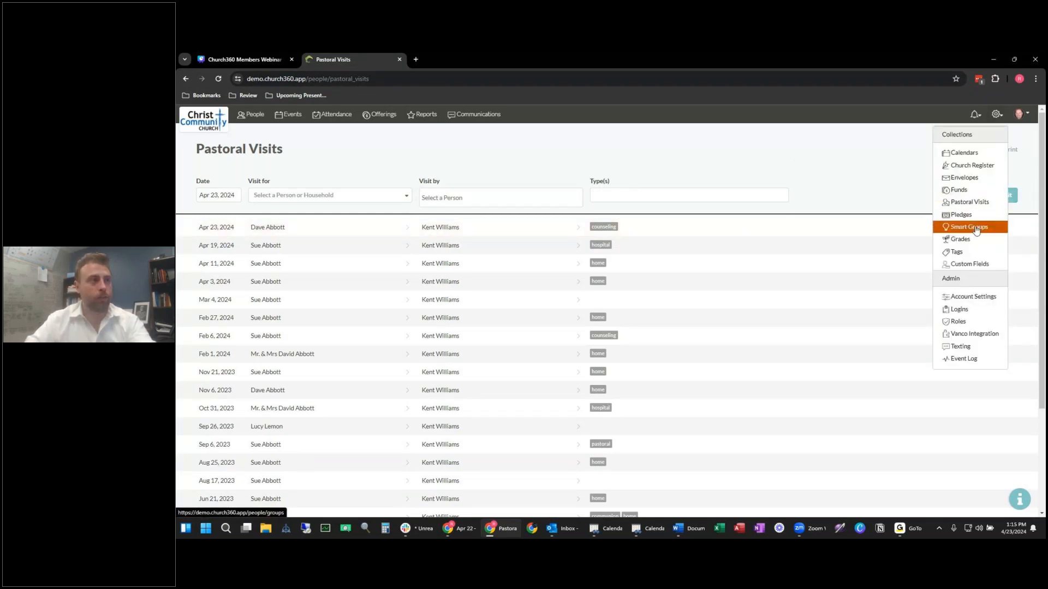
# Step: Open Smart Groups and scroll its saved groups, such as Attended Worship in the Last 6 Months (278)
pyautogui.click(976, 228)
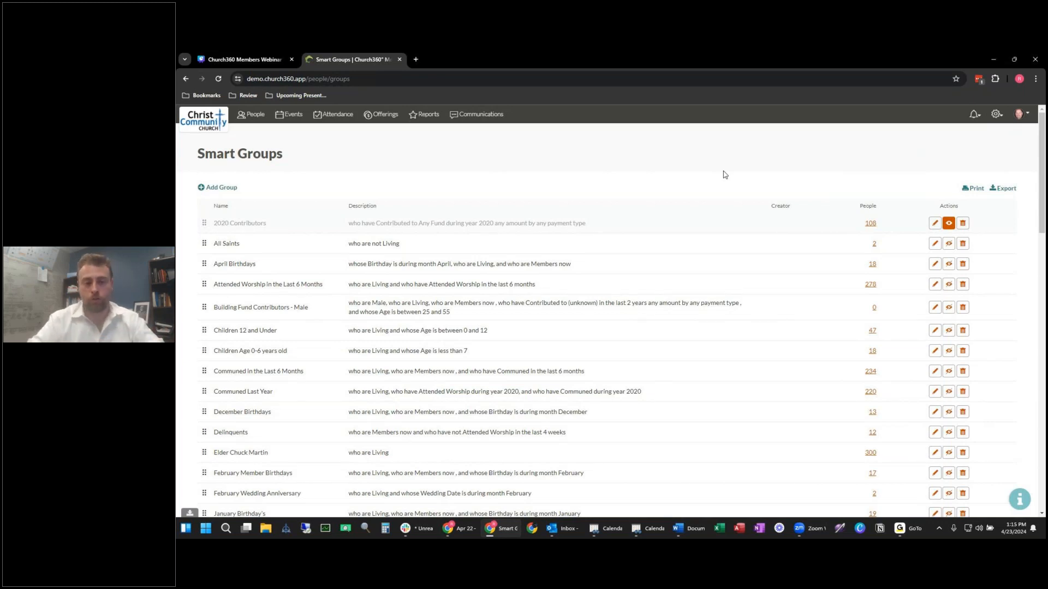
pyautogui.scroll(-1, 600, 186)
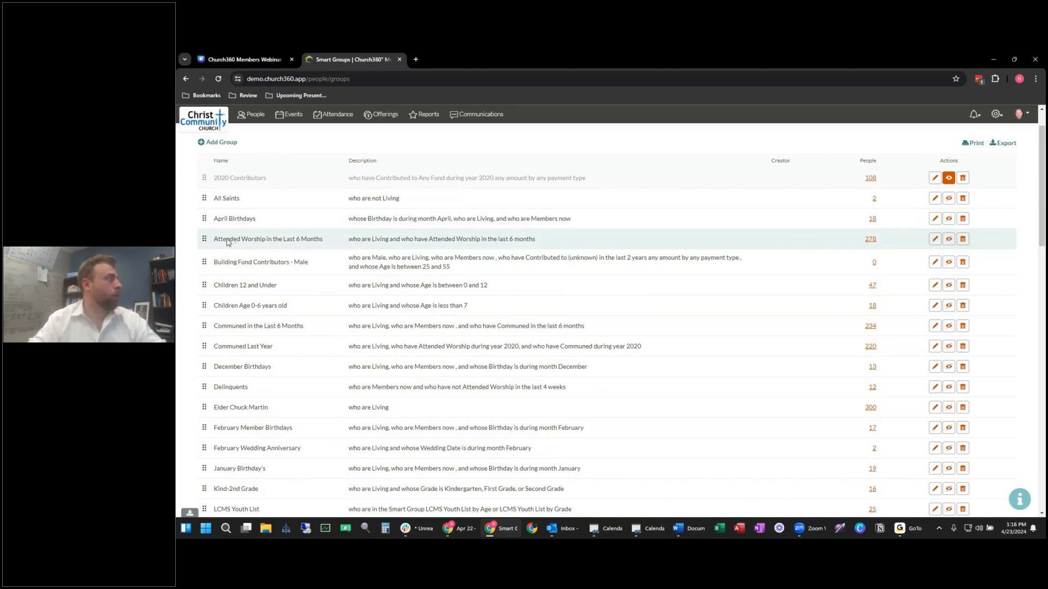
# Step: List and scroll through the 278 people in Attended Worship in the Last 6 Months
pyautogui.click(870, 239)
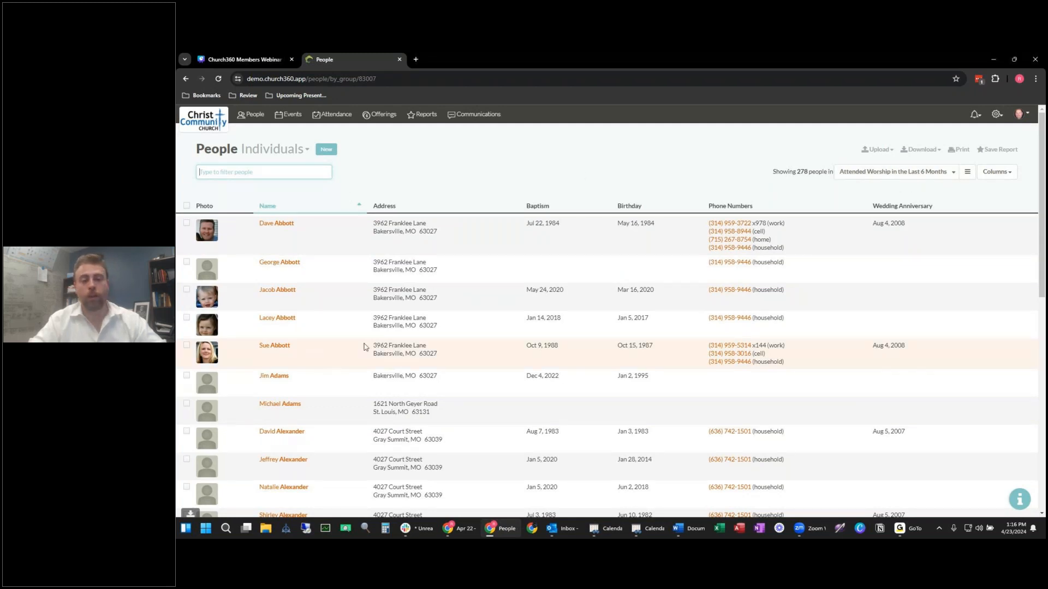
pyautogui.scroll(-1, 363, 355)
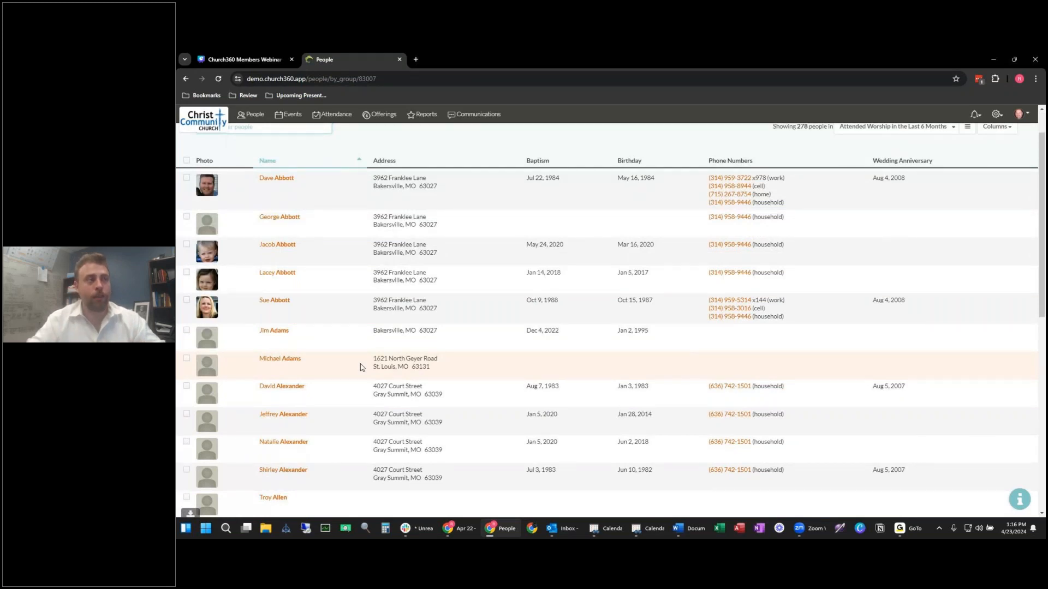
pyautogui.scroll(-2, 360, 367)
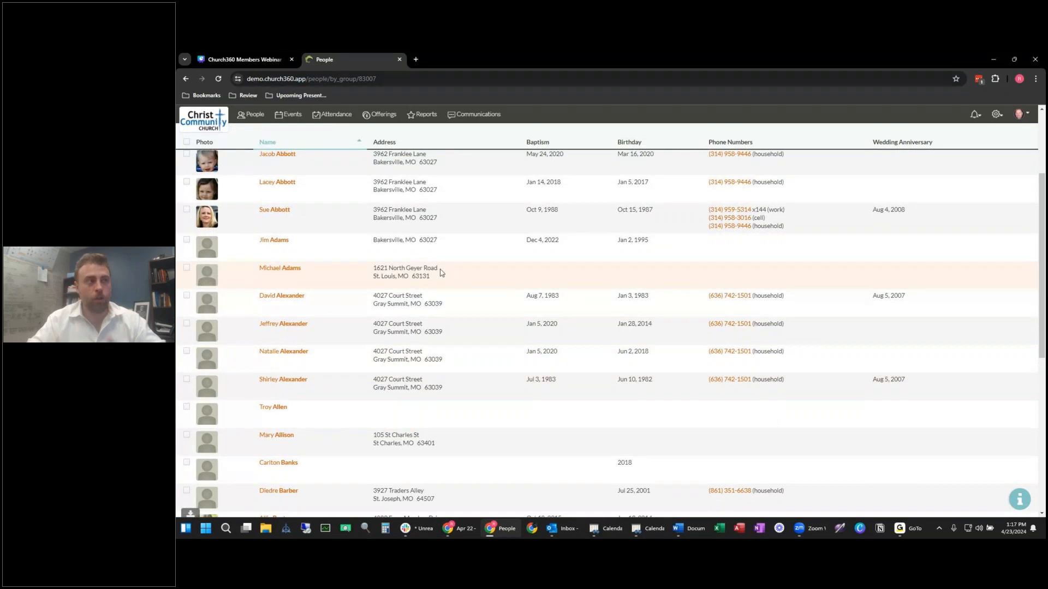
pyautogui.scroll(3, 442, 273)
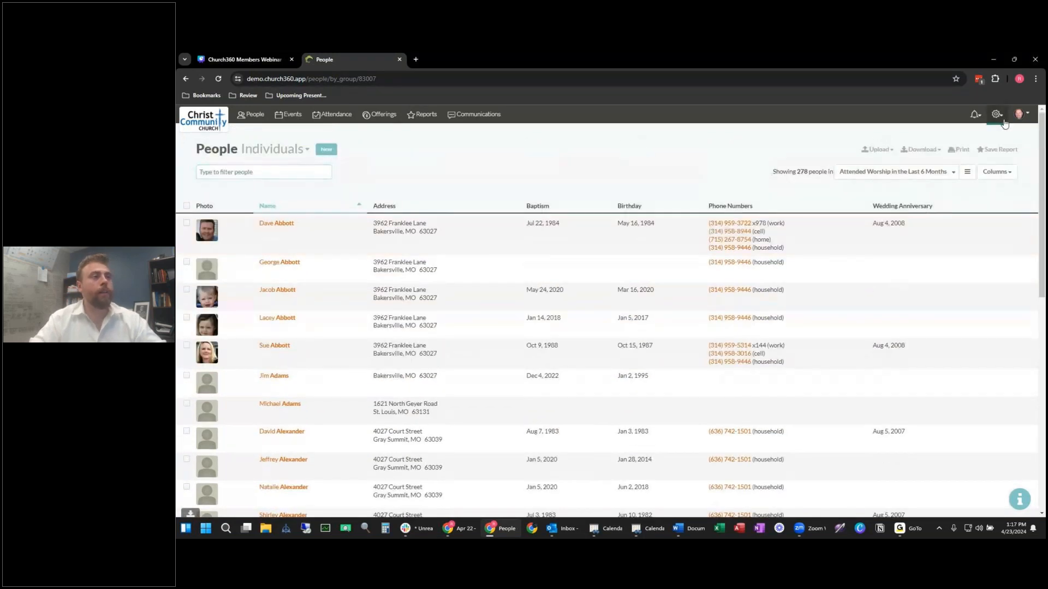
pyautogui.click(996, 114)
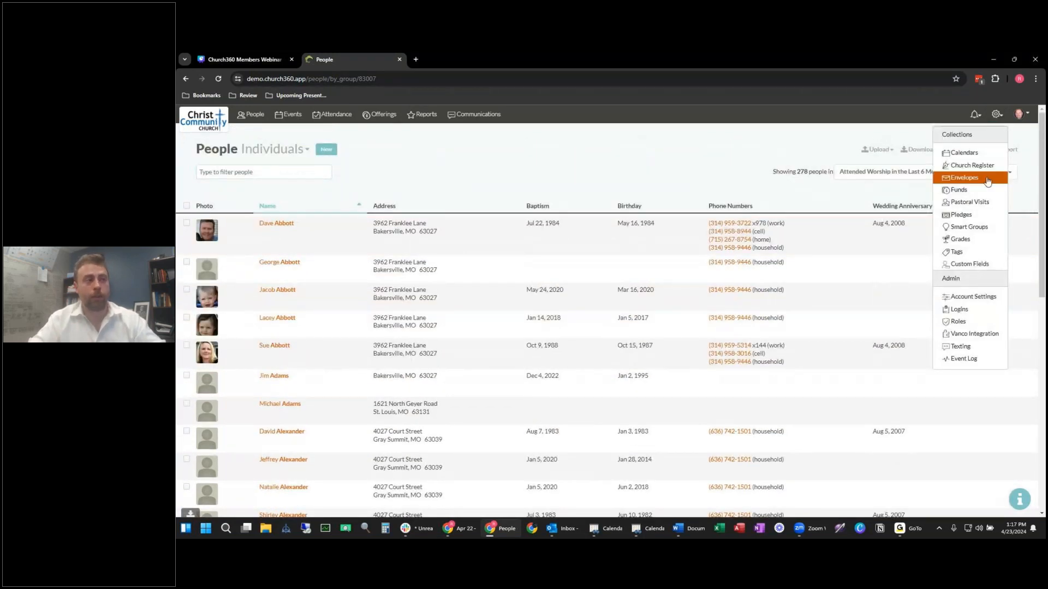
# Step: Go to the Tags page and scroll through the existing tags
pyautogui.click(958, 252)
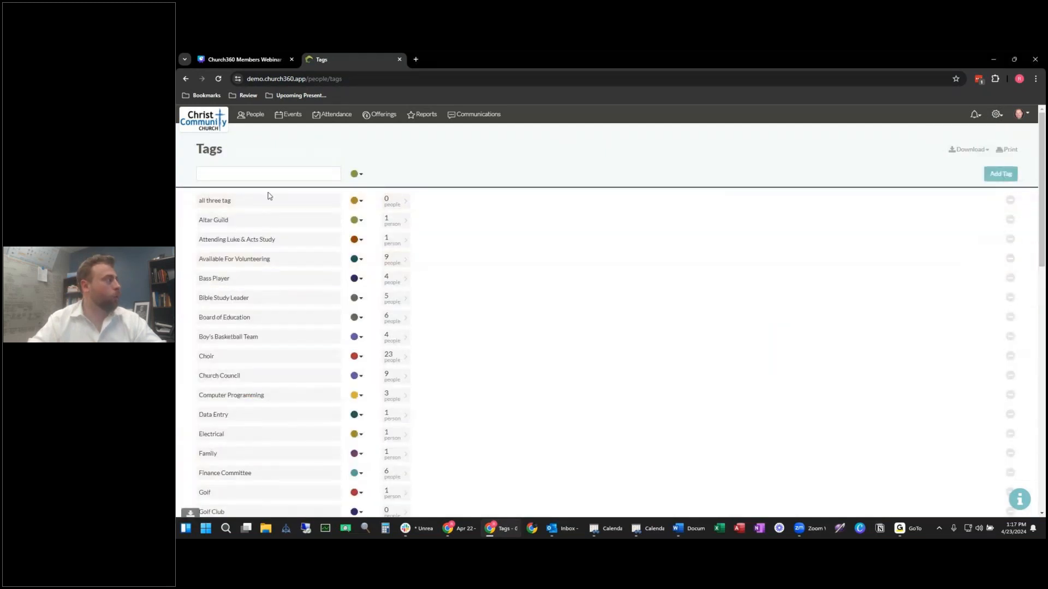
pyautogui.scroll(-1, 268, 196)
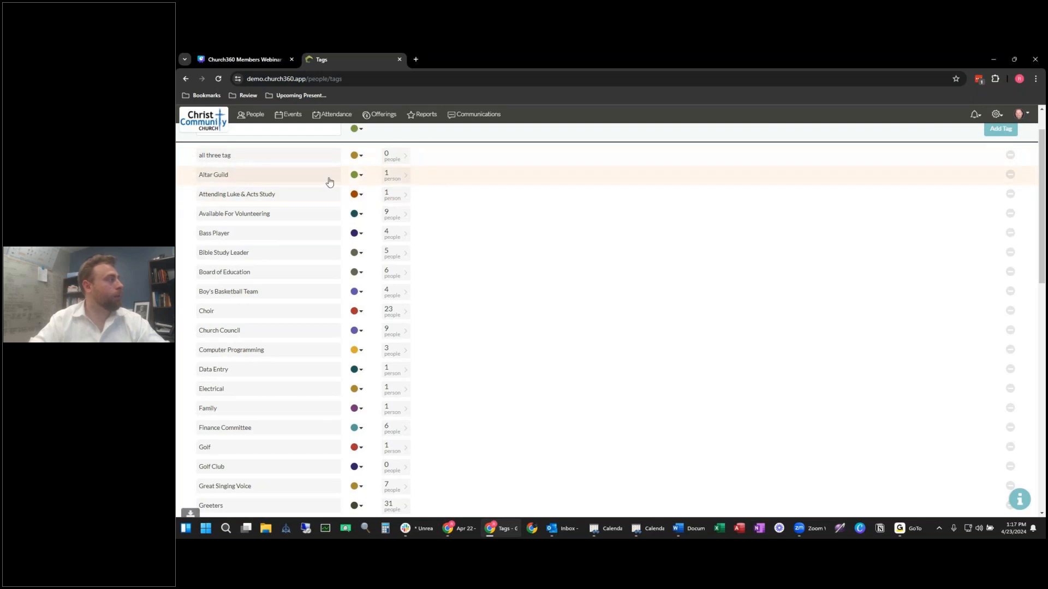
pyautogui.scroll(1, 415, 183)
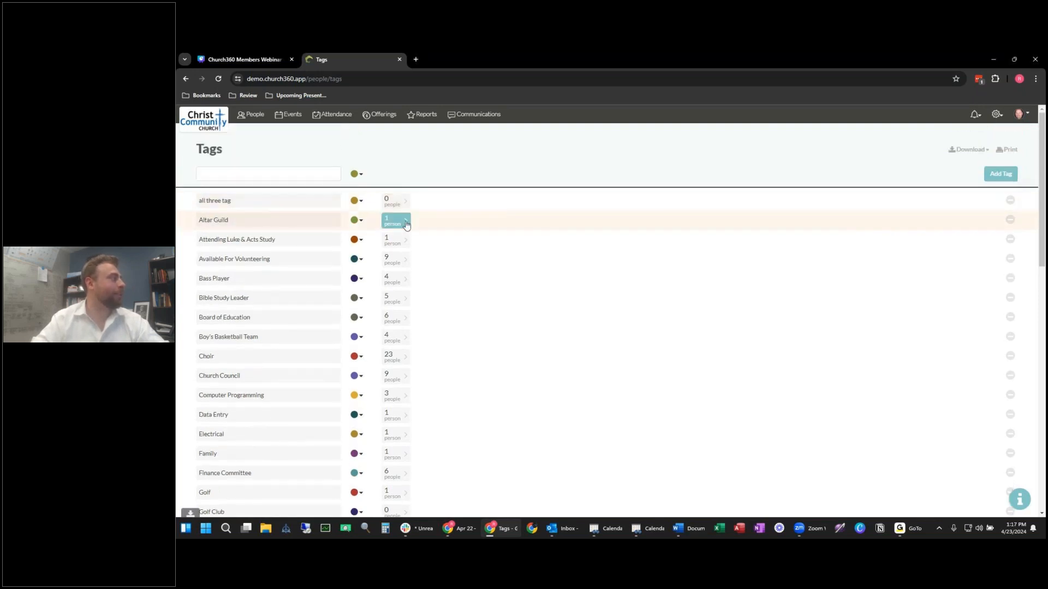
pyautogui.scroll(-2, 541, 248)
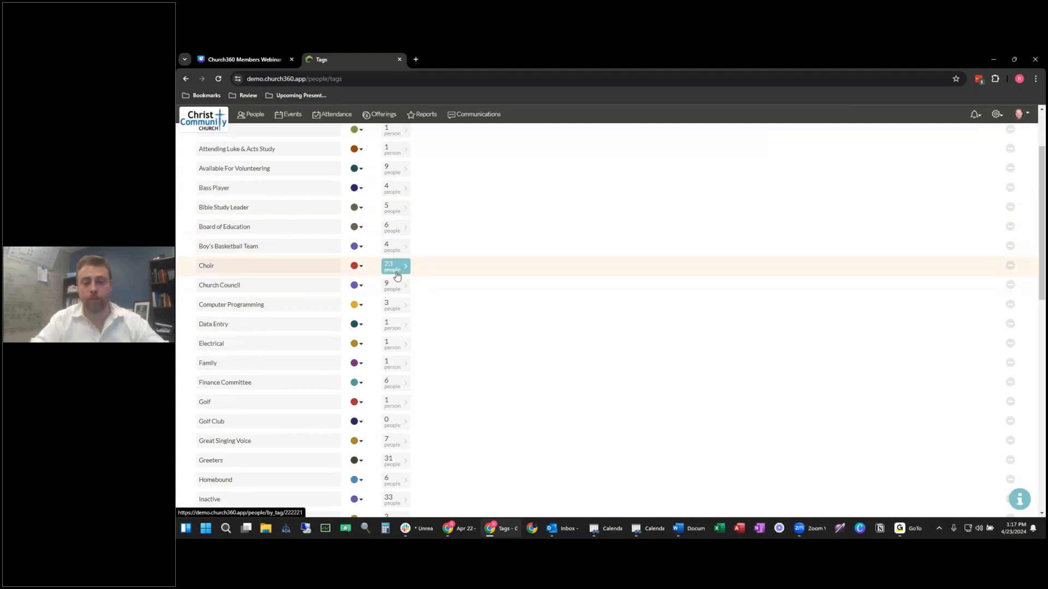
pyautogui.scroll(-12, 338, 276)
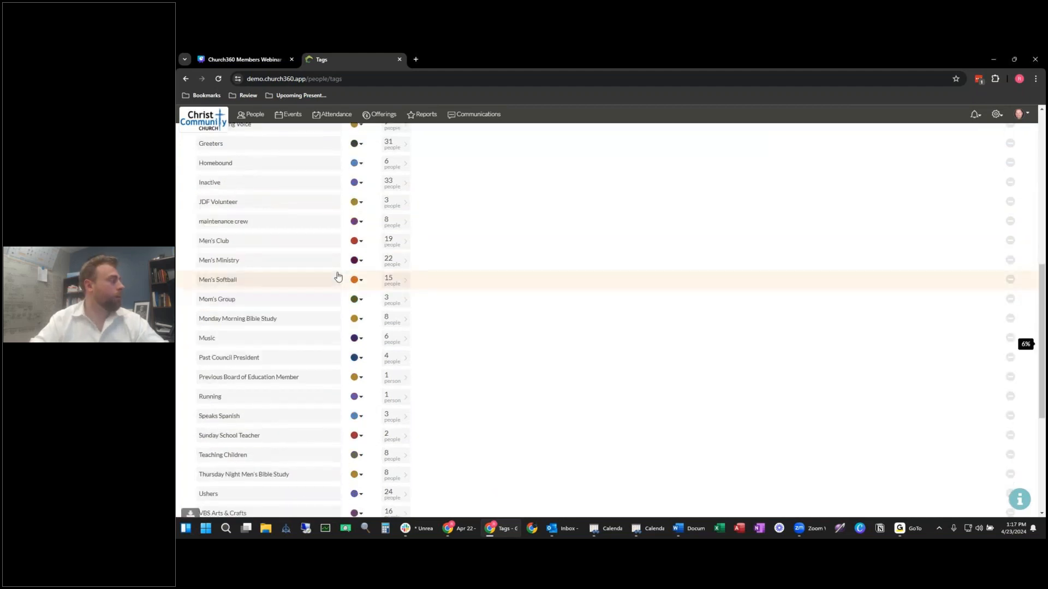
pyautogui.scroll(4, 336, 278)
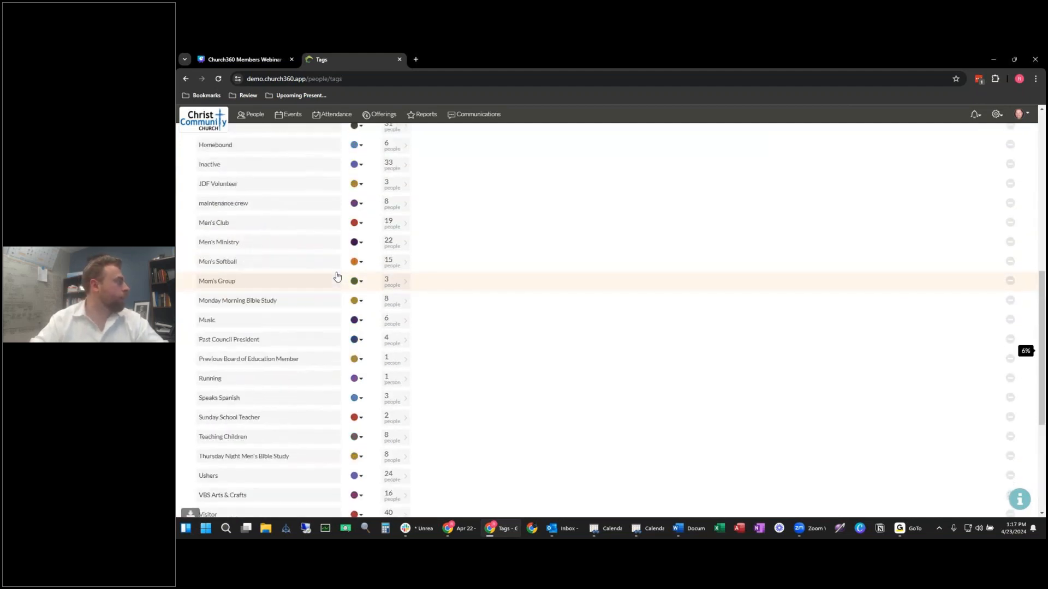
pyautogui.scroll(3, 334, 279)
pyautogui.scroll(-4, 334, 279)
pyautogui.scroll(-2, 334, 279)
pyautogui.scroll(-1, 334, 279)
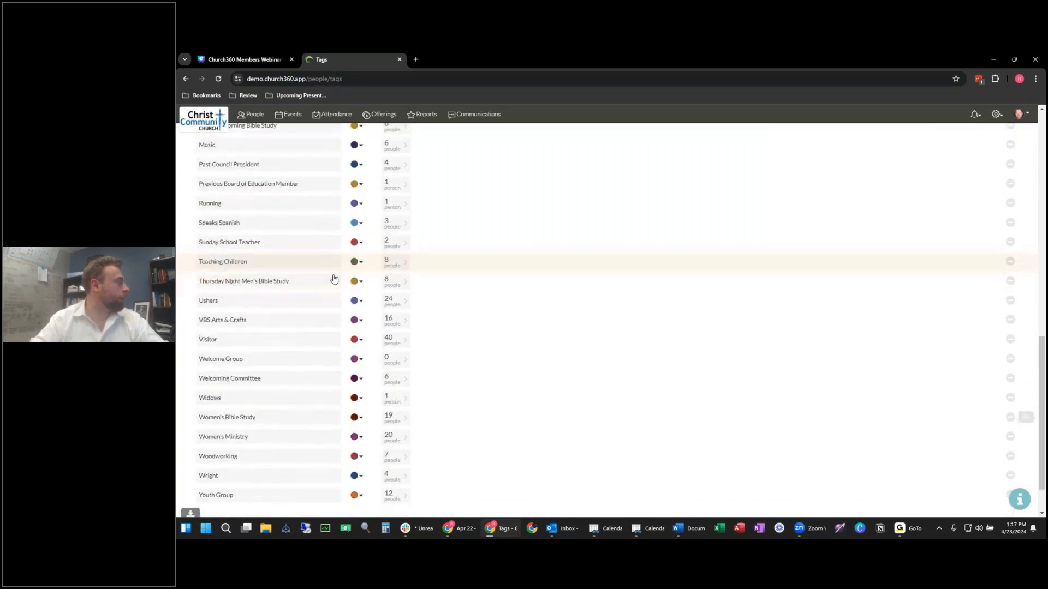
pyautogui.scroll(2, 335, 281)
pyautogui.scroll(2, 335, 284)
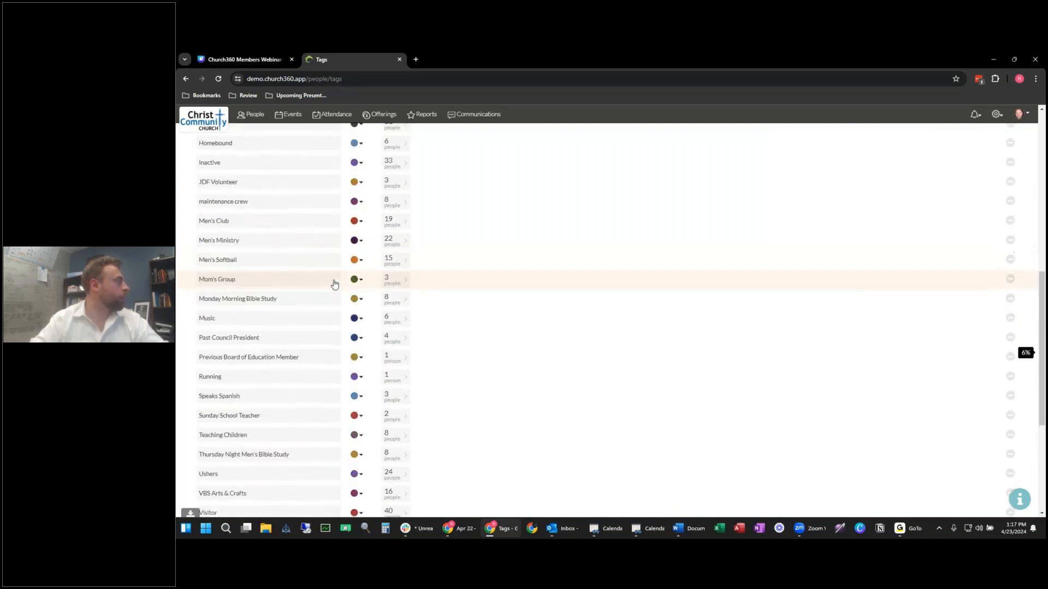
pyautogui.scroll(4, 335, 284)
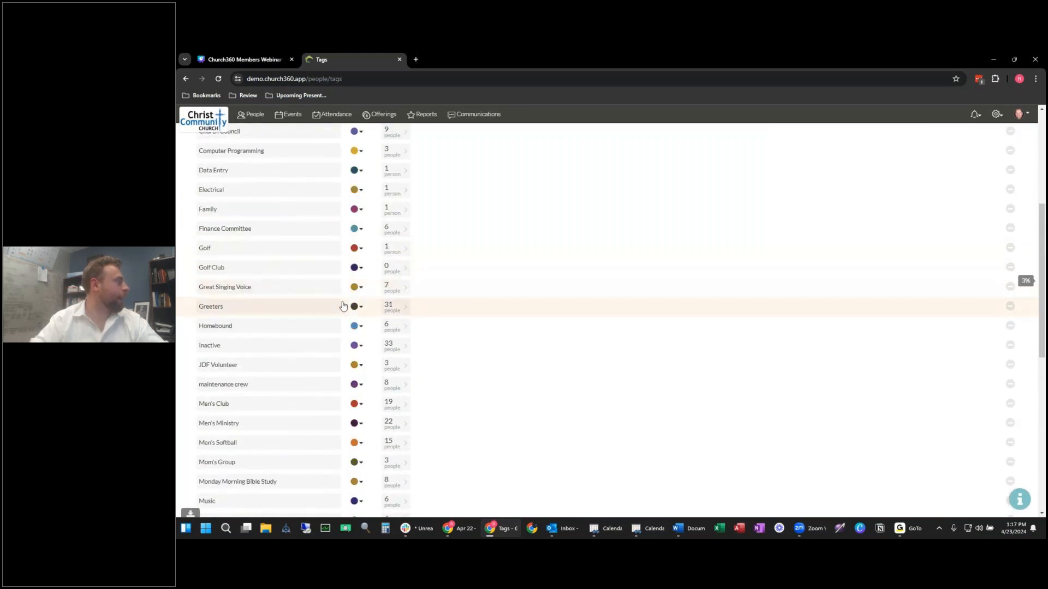
pyautogui.scroll(3, 302, 363)
pyautogui.scroll(3, 302, 364)
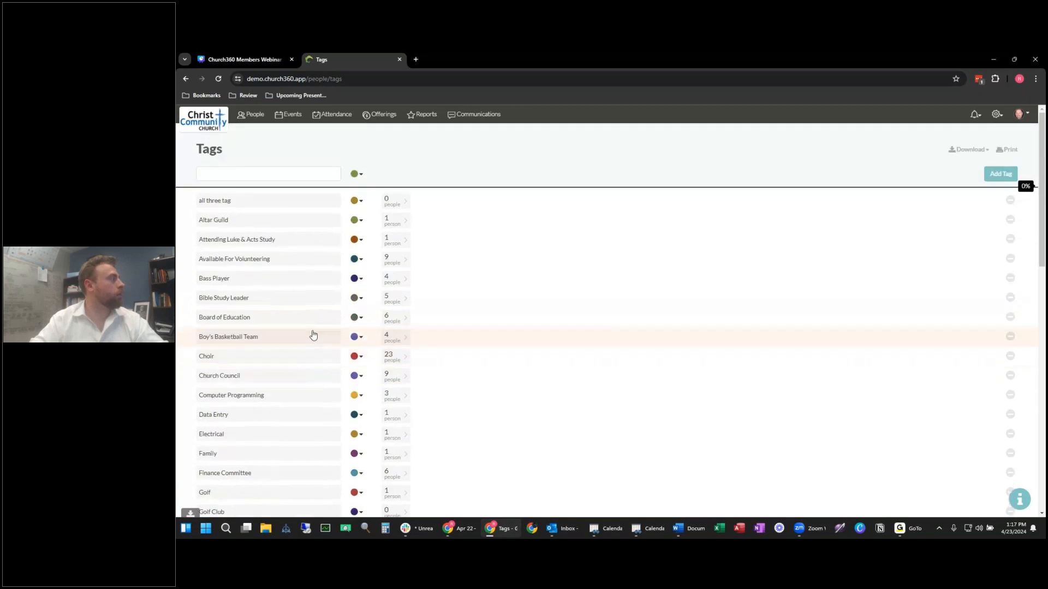
# Step: Create a new orange tag named 'Open To Volunteering'
pyautogui.click(251, 171)
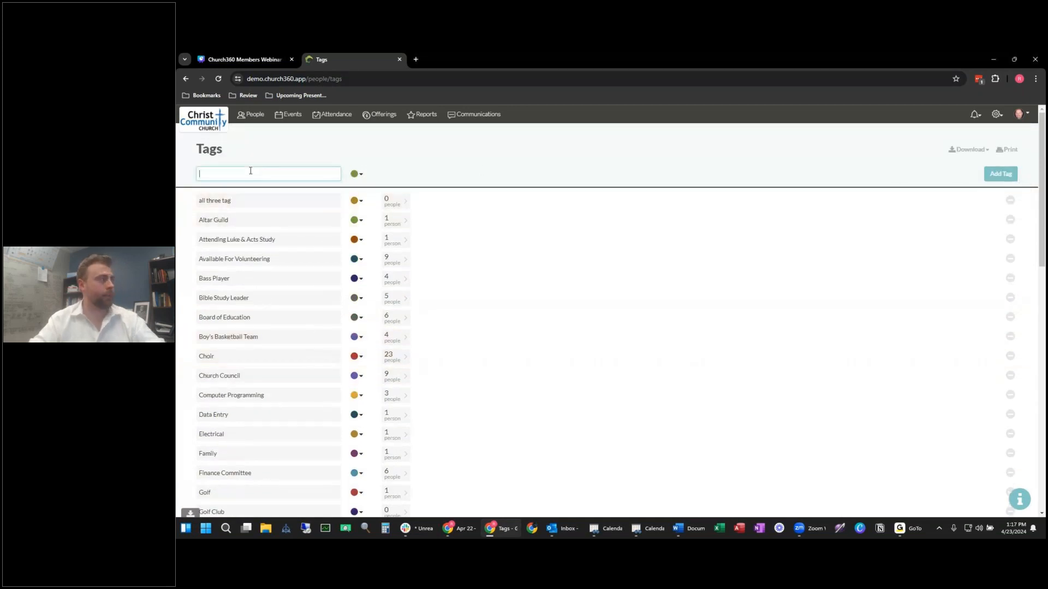
pyautogui.write('Open To Volunteering')
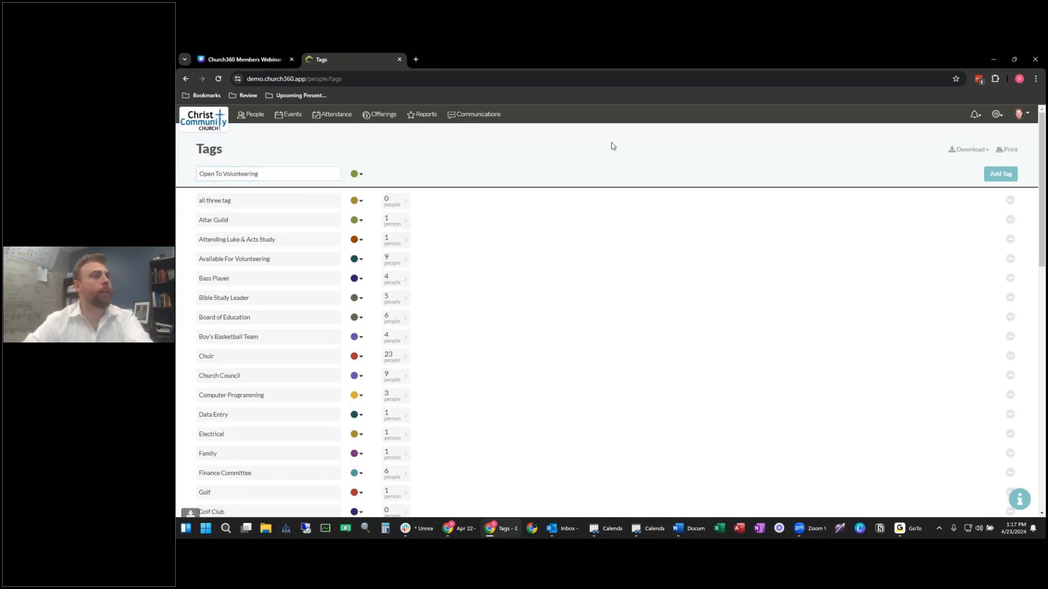
pyautogui.click(358, 178)
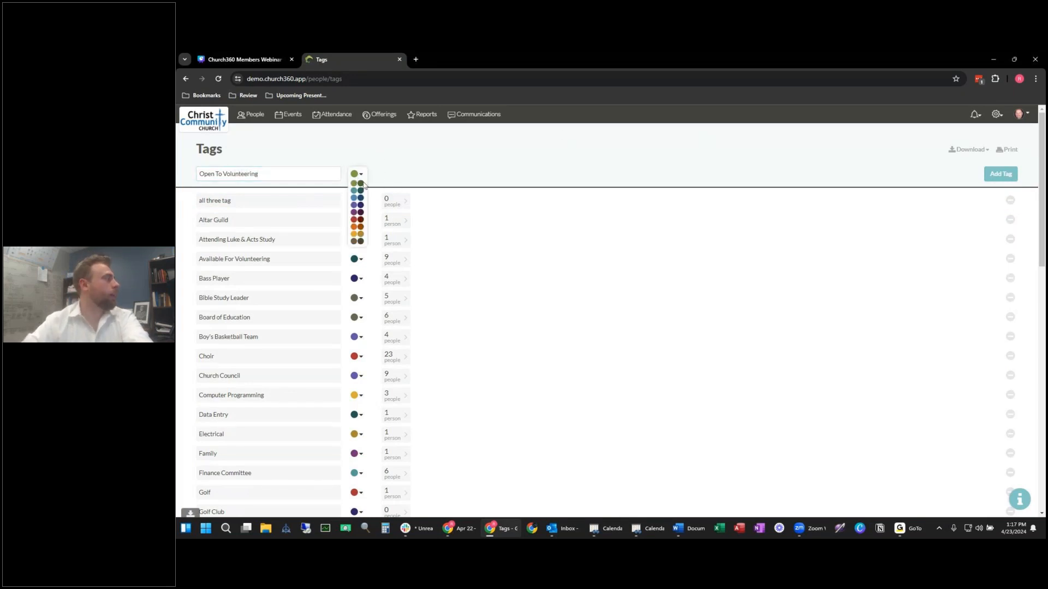
pyautogui.click(353, 227)
pyautogui.click(1001, 174)
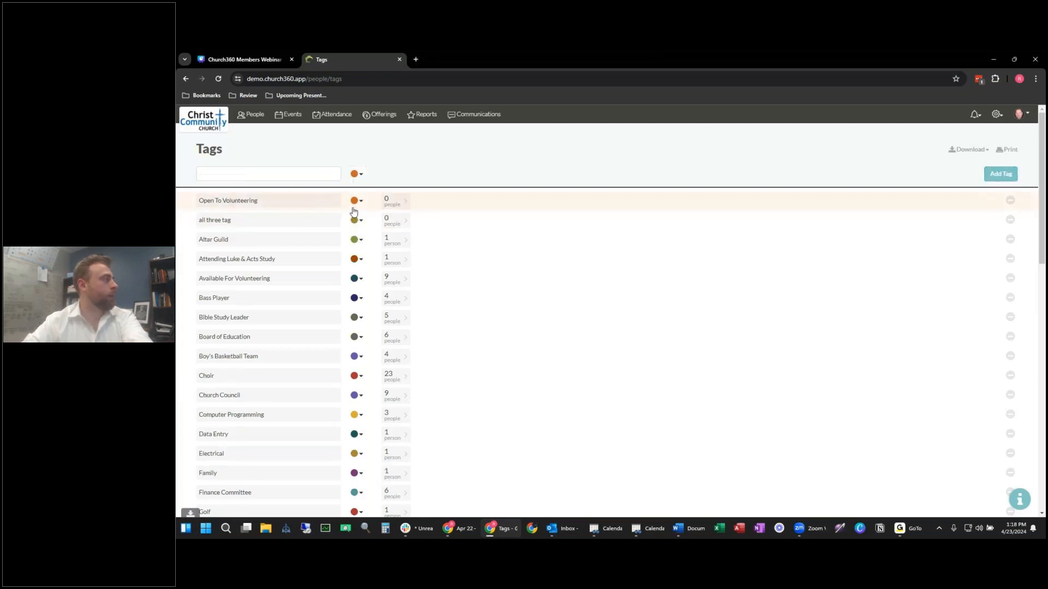
# Step: Check the new tag's empty people list, then return to the People directory
pyautogui.click(397, 203)
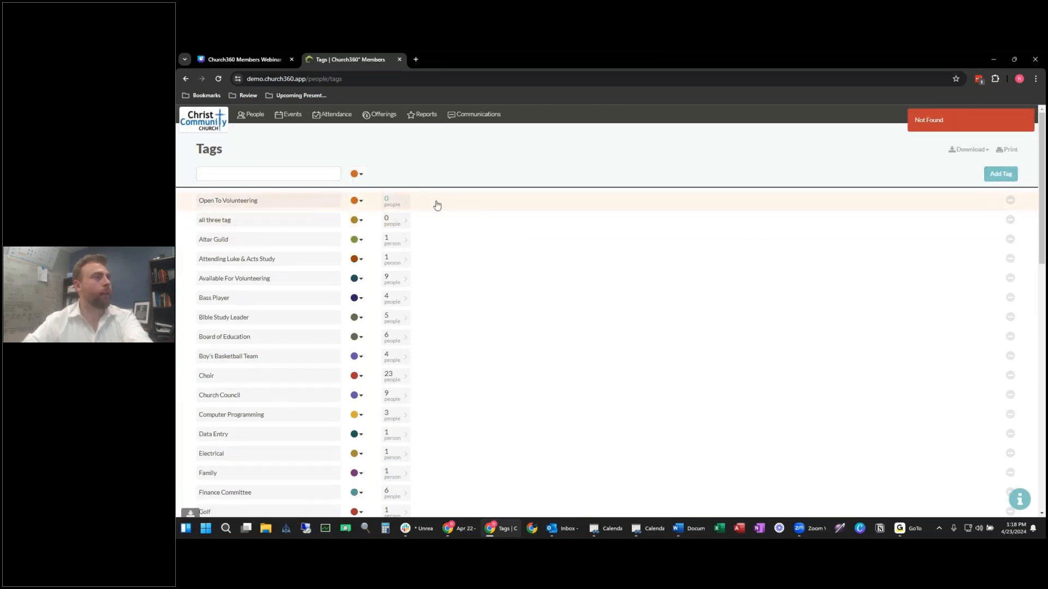
pyautogui.click(970, 126)
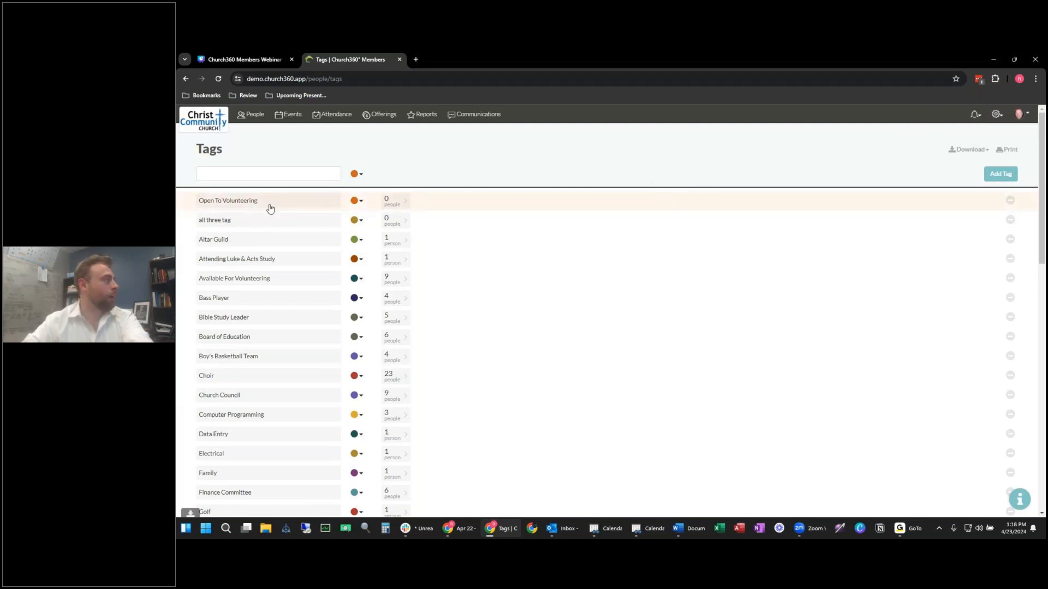
pyautogui.click(256, 120)
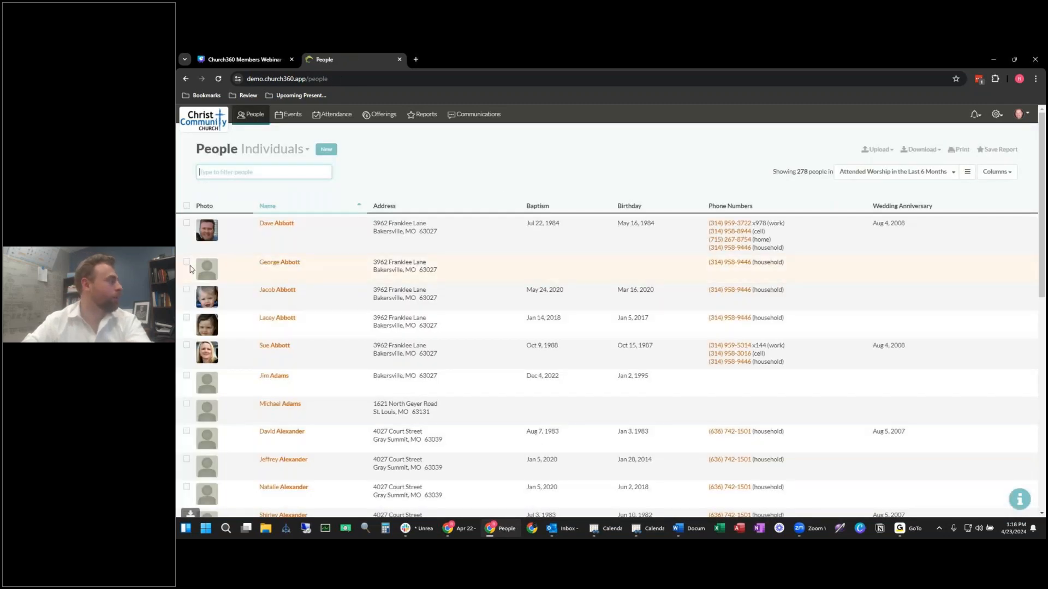
# Step: Select four people in the People directory
pyautogui.click(186, 265)
pyautogui.scroll(-1, 198, 360)
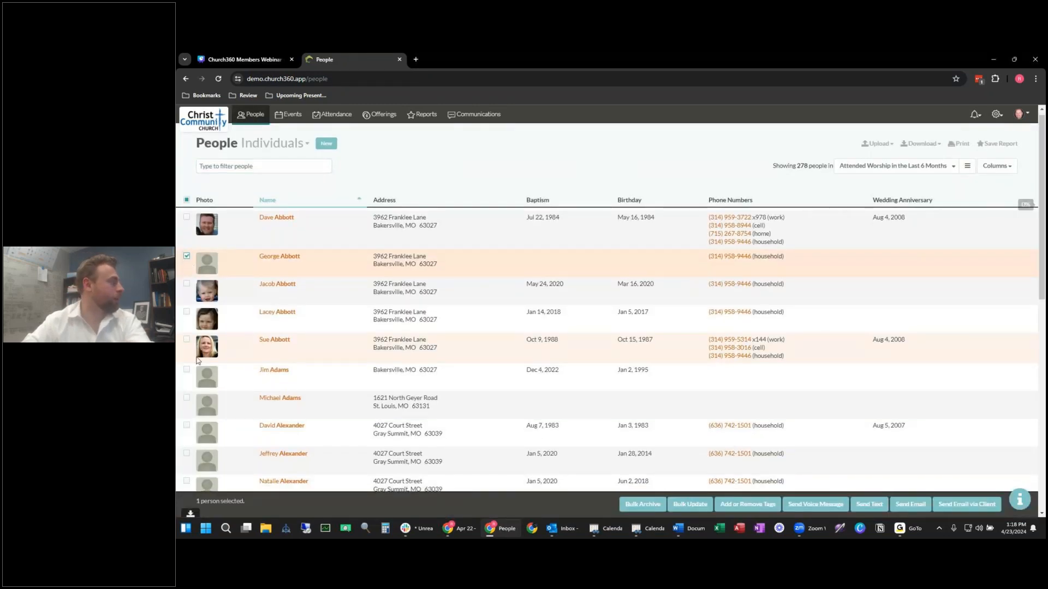
pyautogui.scroll(-3, 188, 332)
pyautogui.click(187, 331)
pyautogui.scroll(-3, 187, 330)
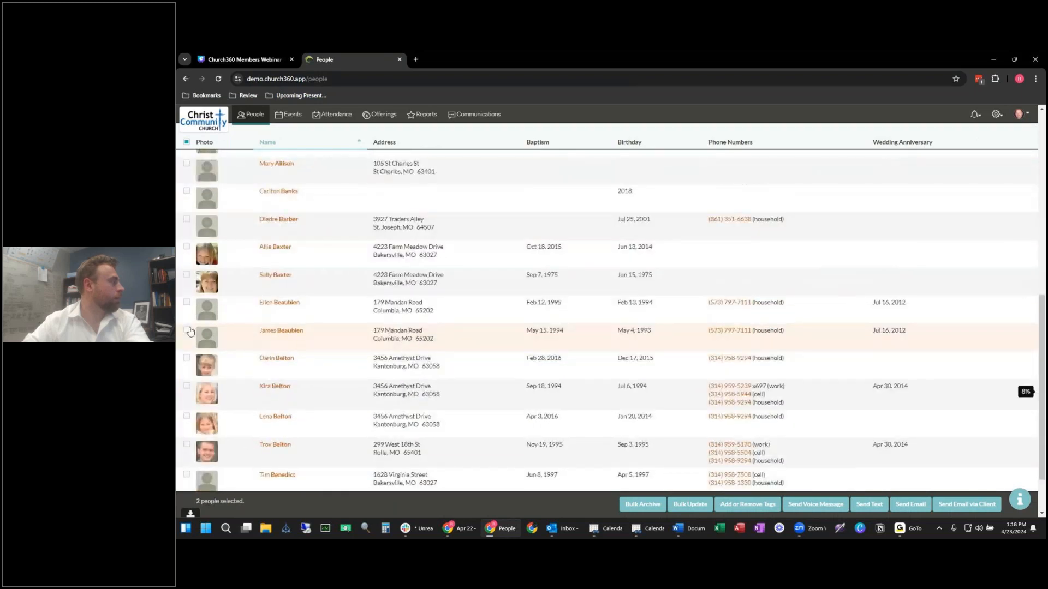
pyautogui.click(187, 330)
pyautogui.click(187, 274)
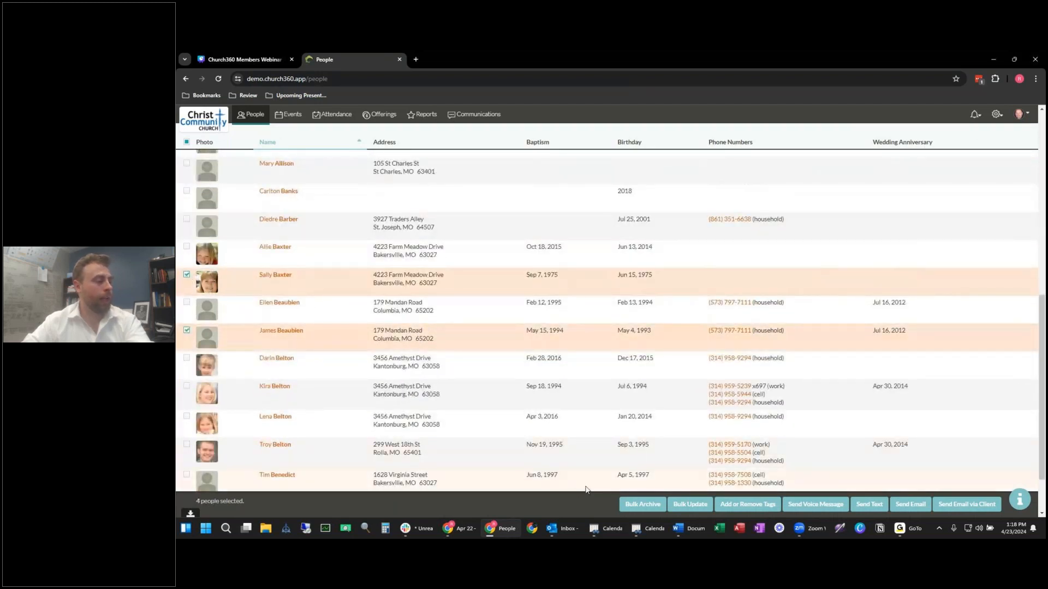
# Step: Apply the 'Open To Volunteering' tag to the four selected people
pyautogui.click(748, 504)
pyautogui.write('open')
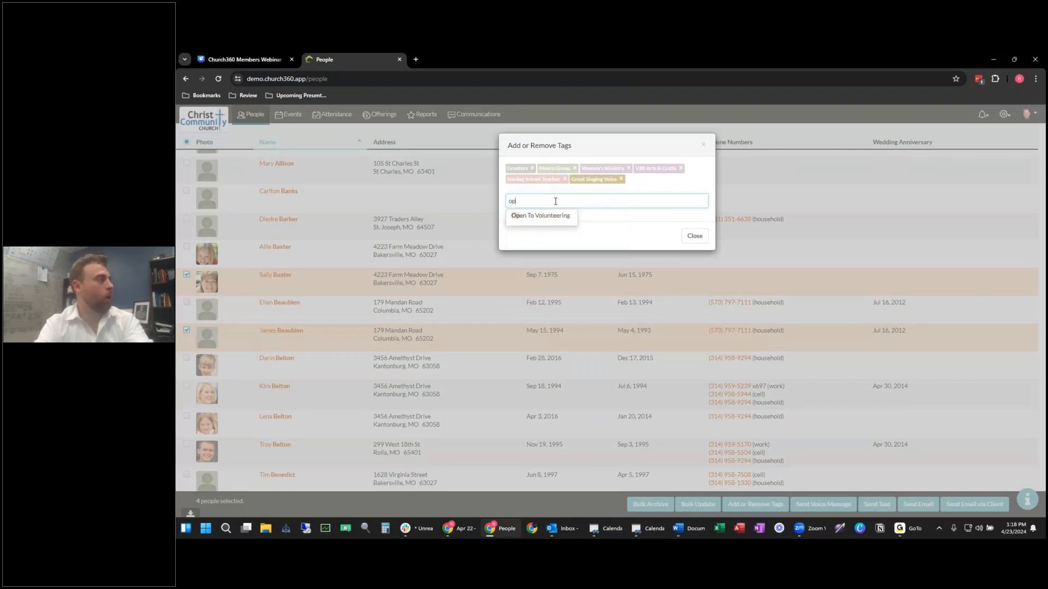
pyautogui.click(566, 218)
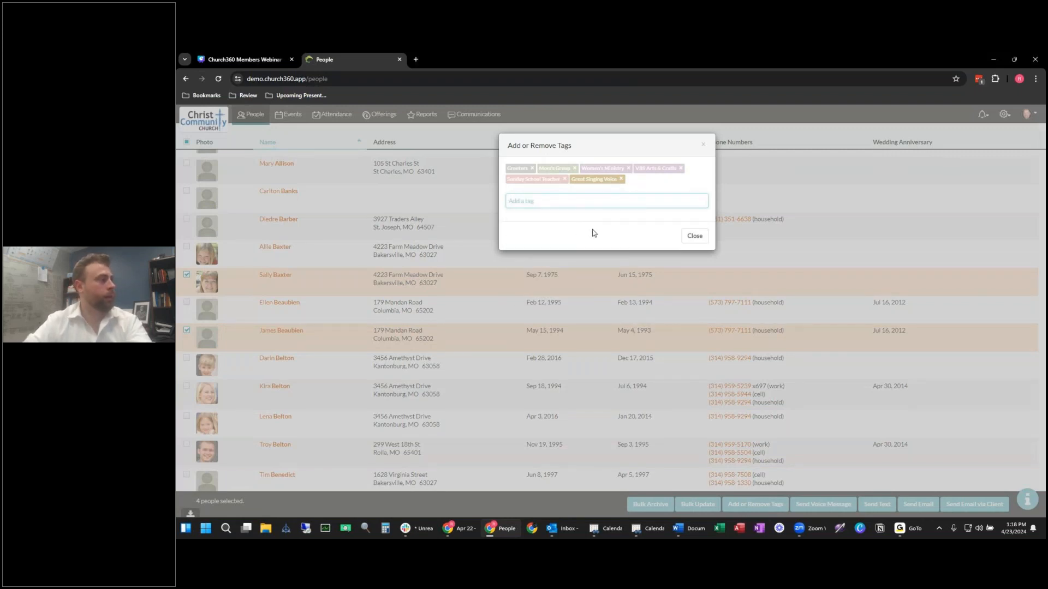
pyautogui.click(695, 236)
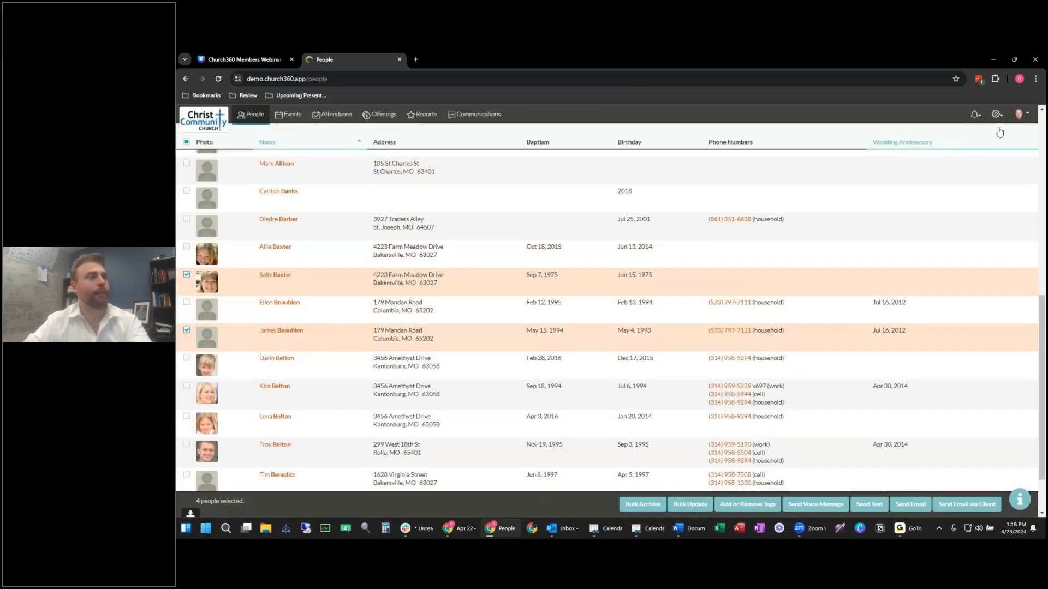
pyautogui.click(996, 114)
# Step: On the Tags page, confirm Open To Volunteering now counts 4 people
pyautogui.click(957, 252)
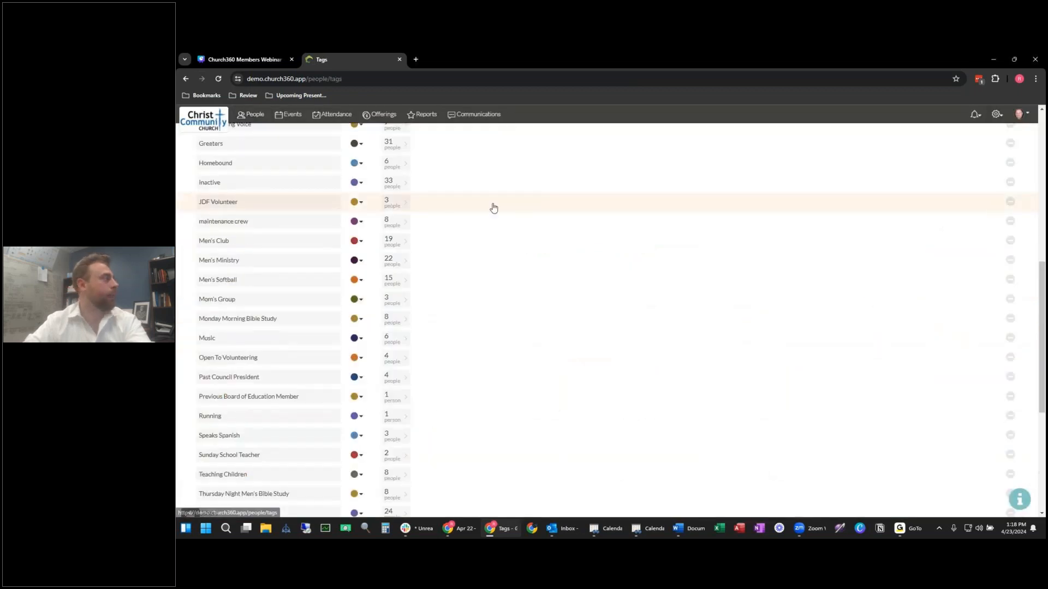
pyautogui.scroll(-15, 484, 200)
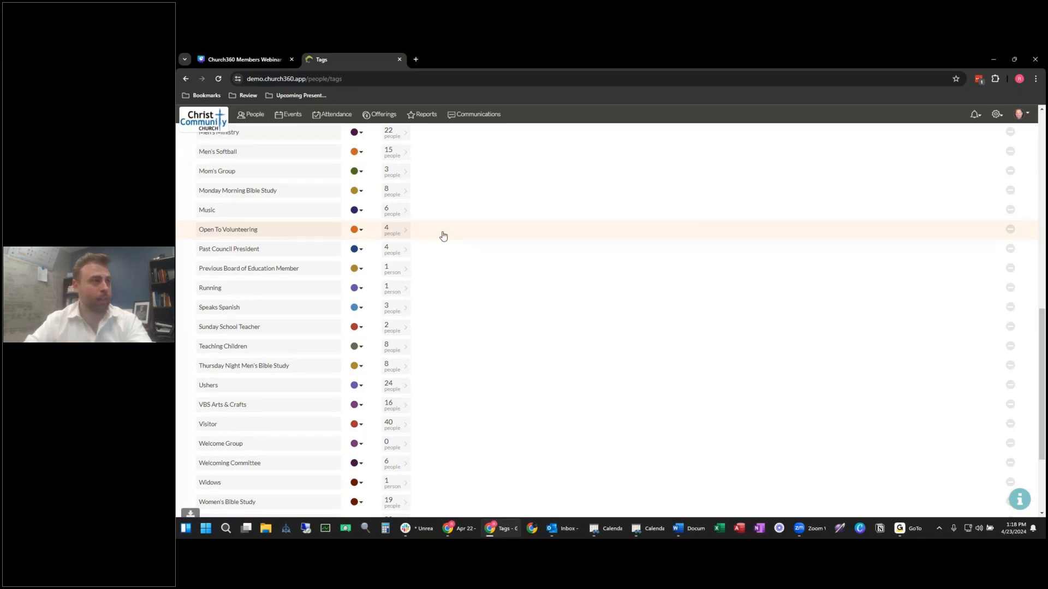
pyautogui.click(1001, 116)
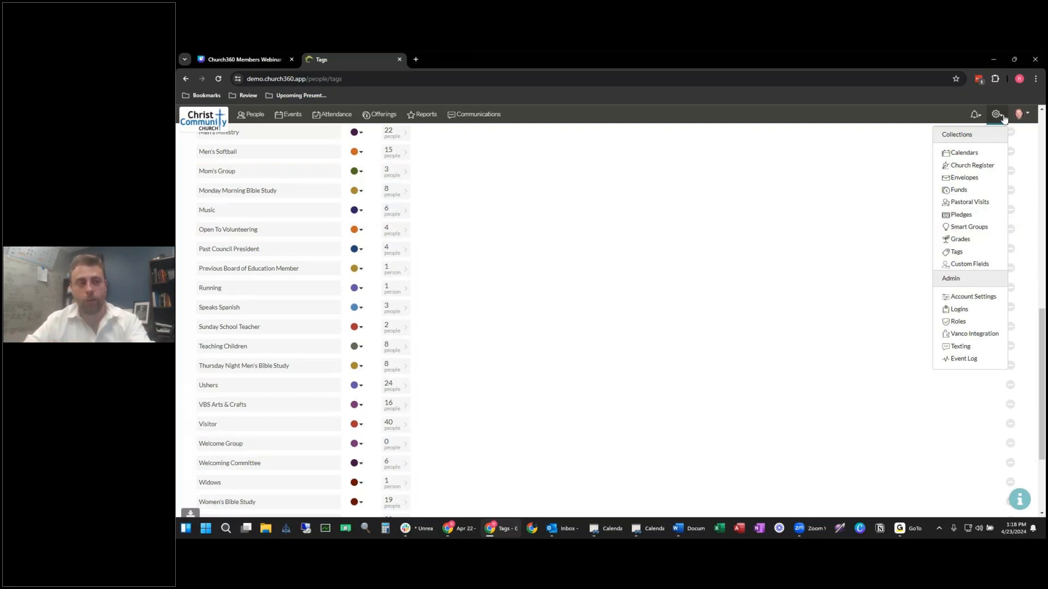
# Step: Review the grade levels, Preschool to College, and the August 18, 2024 auto-promotion date
pyautogui.click(982, 241)
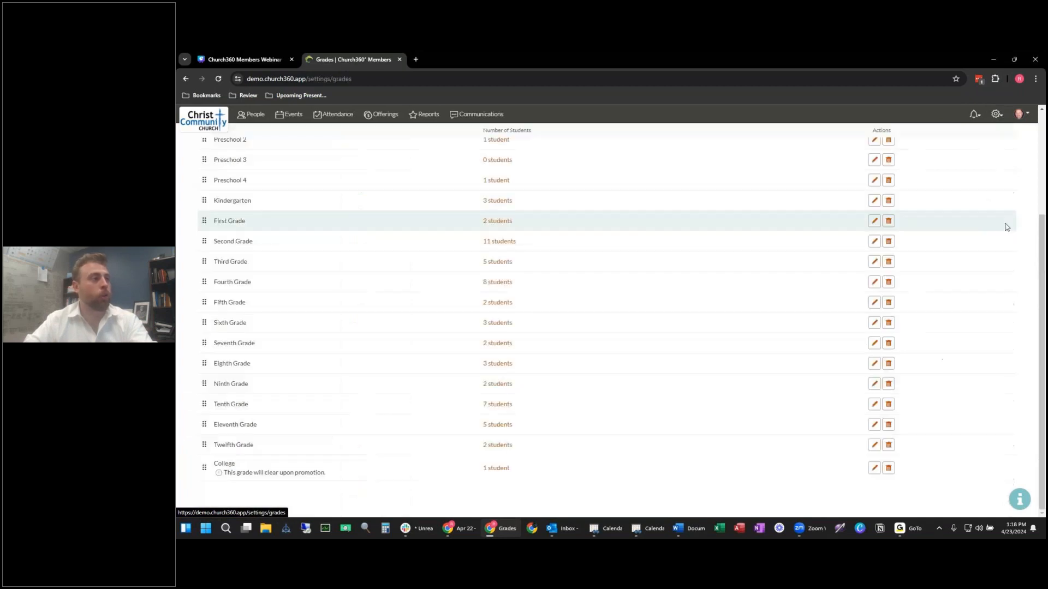
pyautogui.scroll(3, 433, 298)
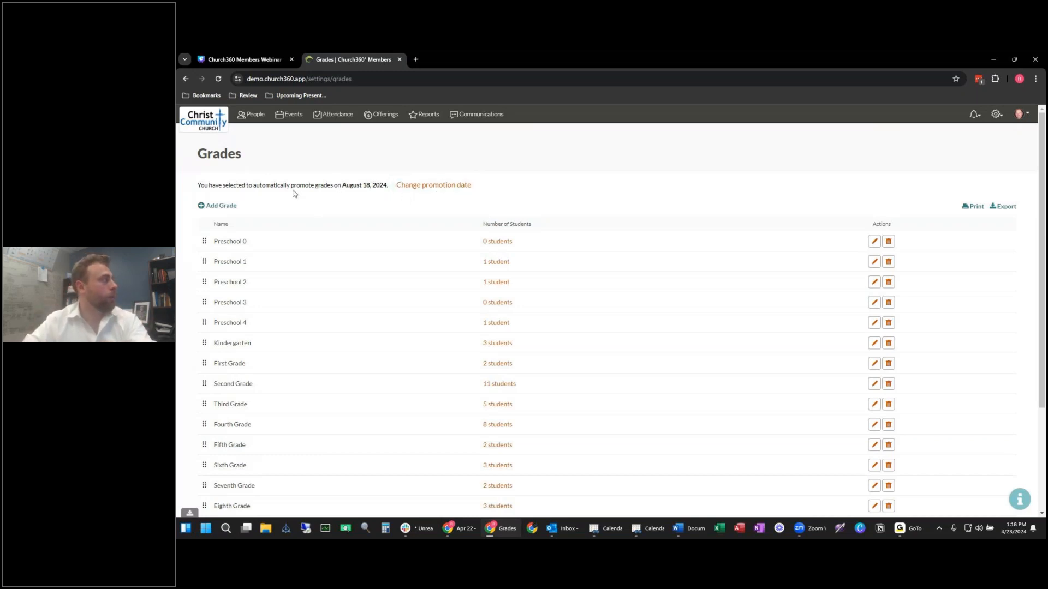
pyautogui.moveTo(301, 186); pyautogui.dragTo(384, 187)
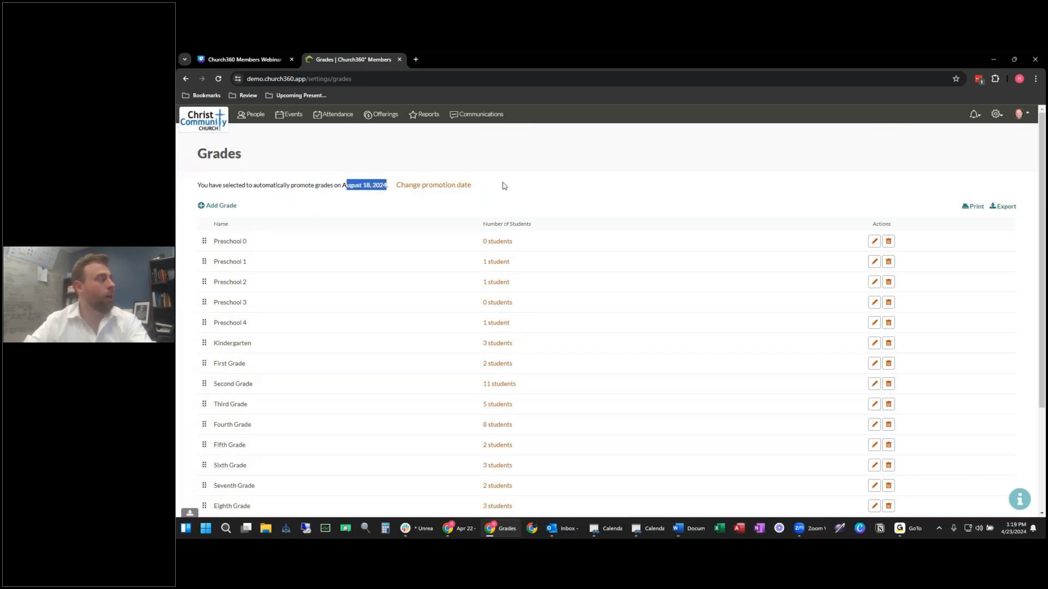
pyautogui.scroll(-2, 289, 201)
pyautogui.scroll(1, 290, 201)
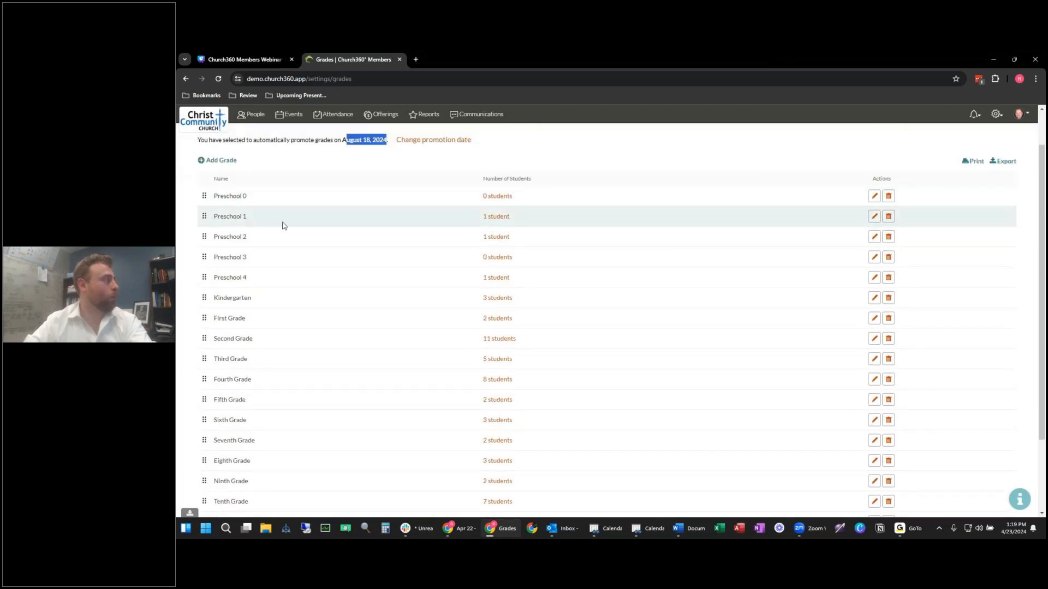
pyautogui.scroll(-2, 286, 180)
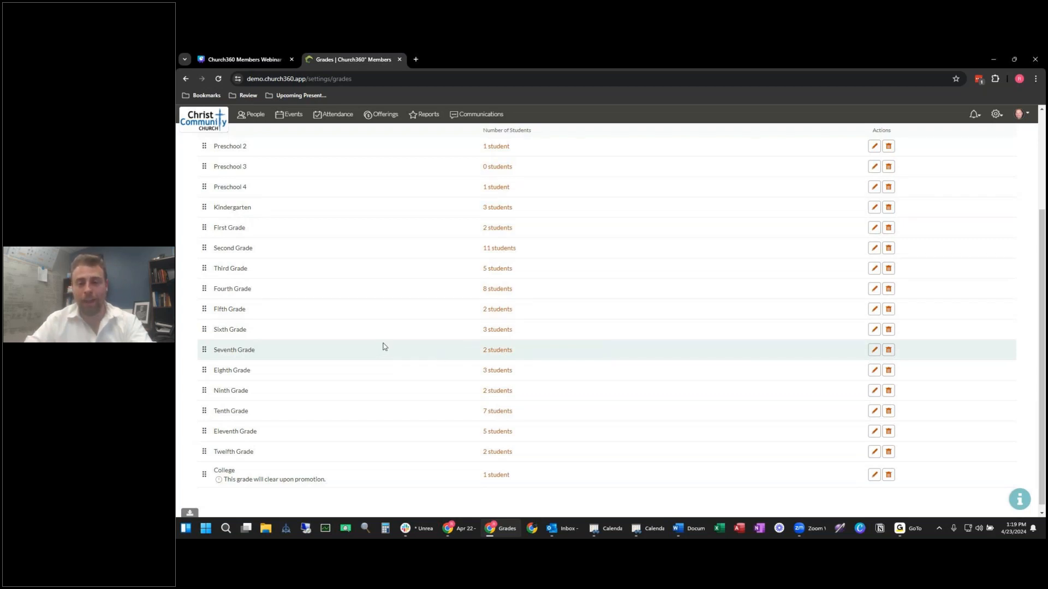
pyautogui.scroll(3, 389, 352)
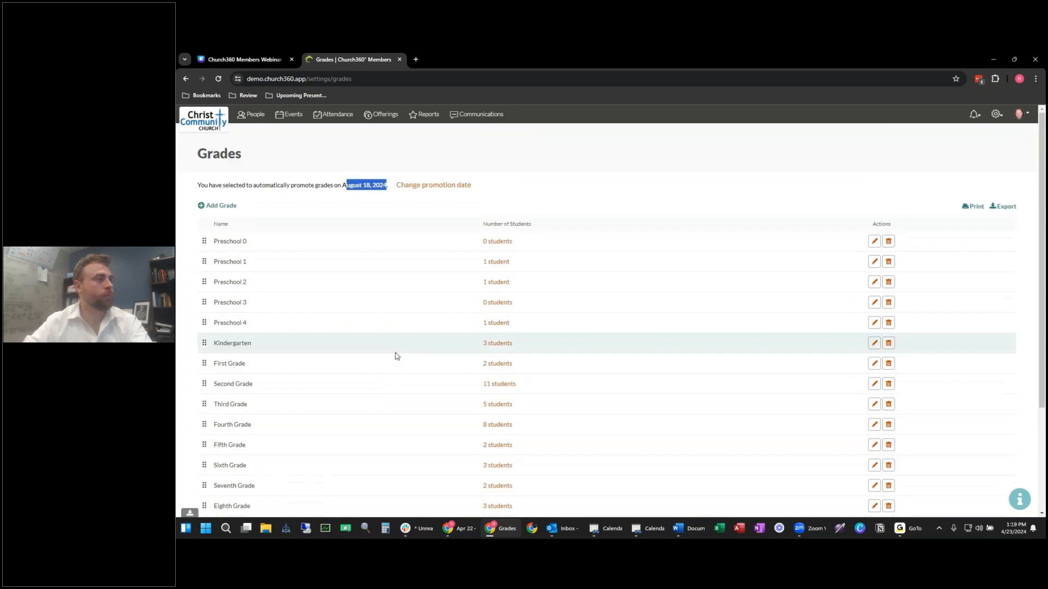
pyautogui.click(868, 169)
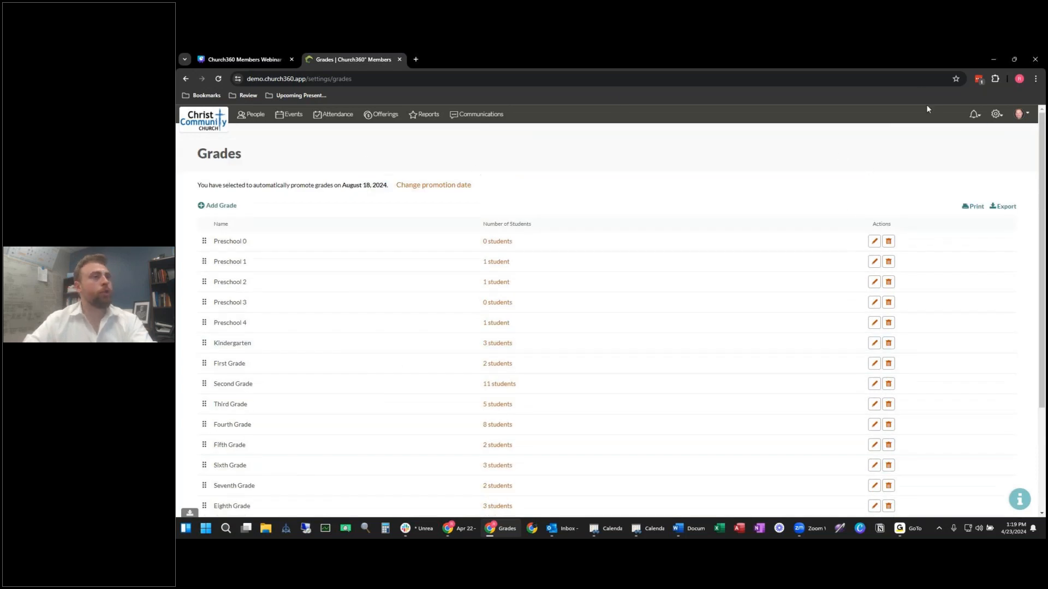
pyautogui.click(996, 114)
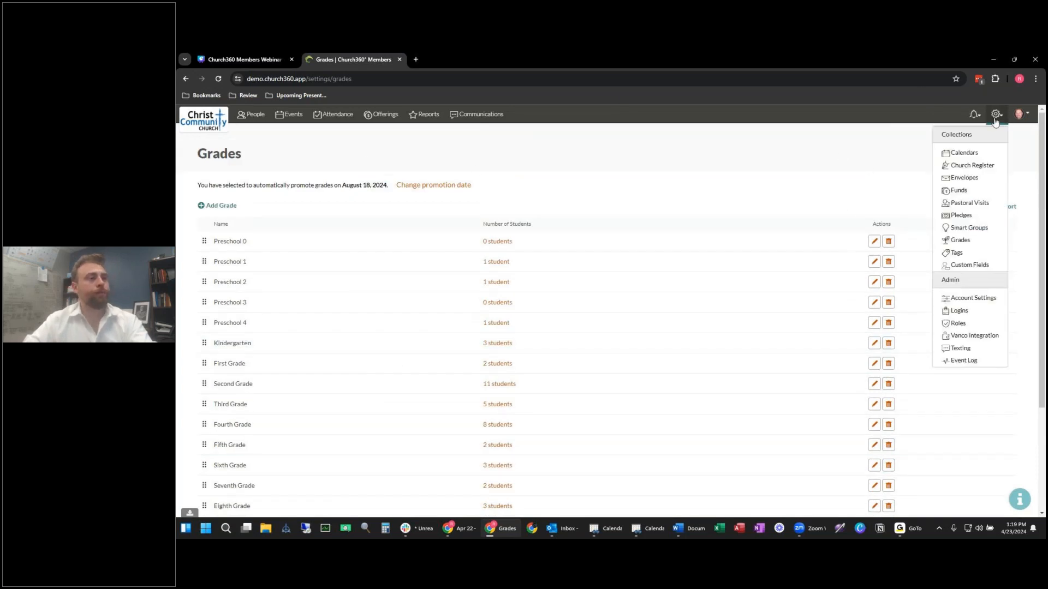
# Step: Add a new person custom field of the Person Link type
pyautogui.click(970, 267)
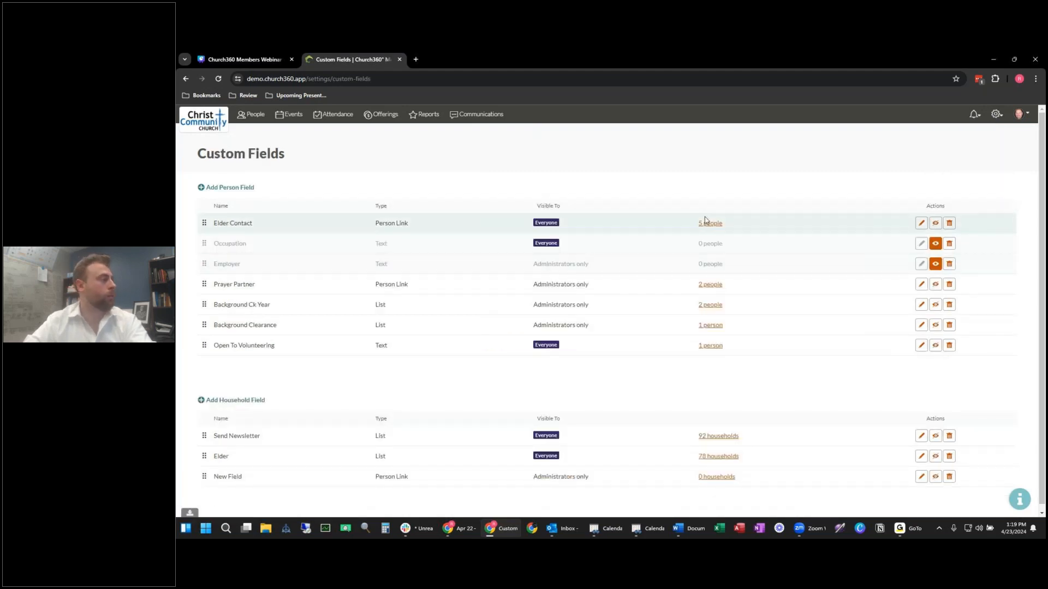
pyautogui.click(1004, 121)
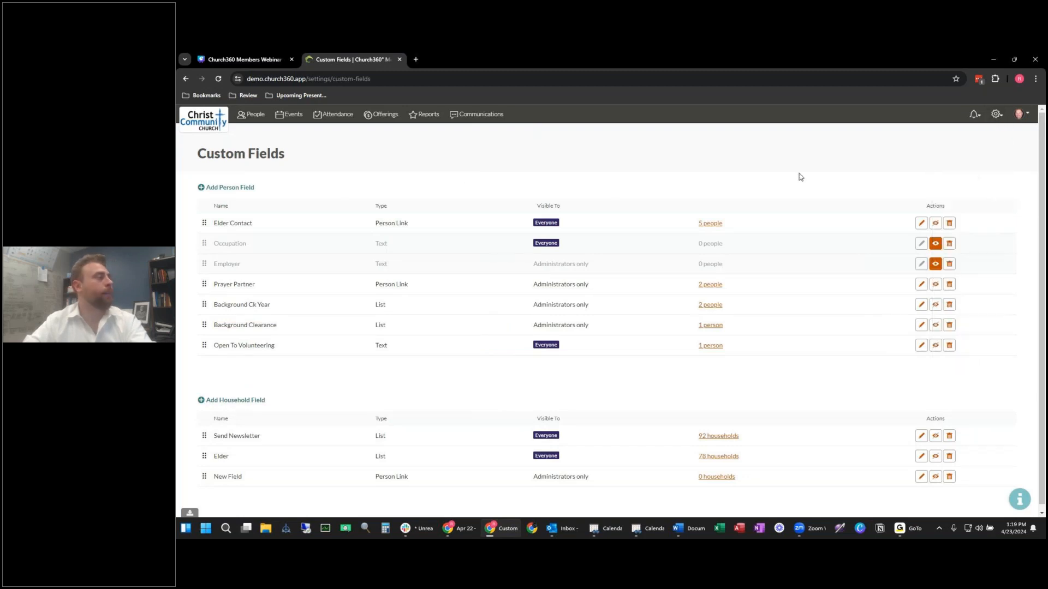
pyautogui.scroll(-1, 431, 168)
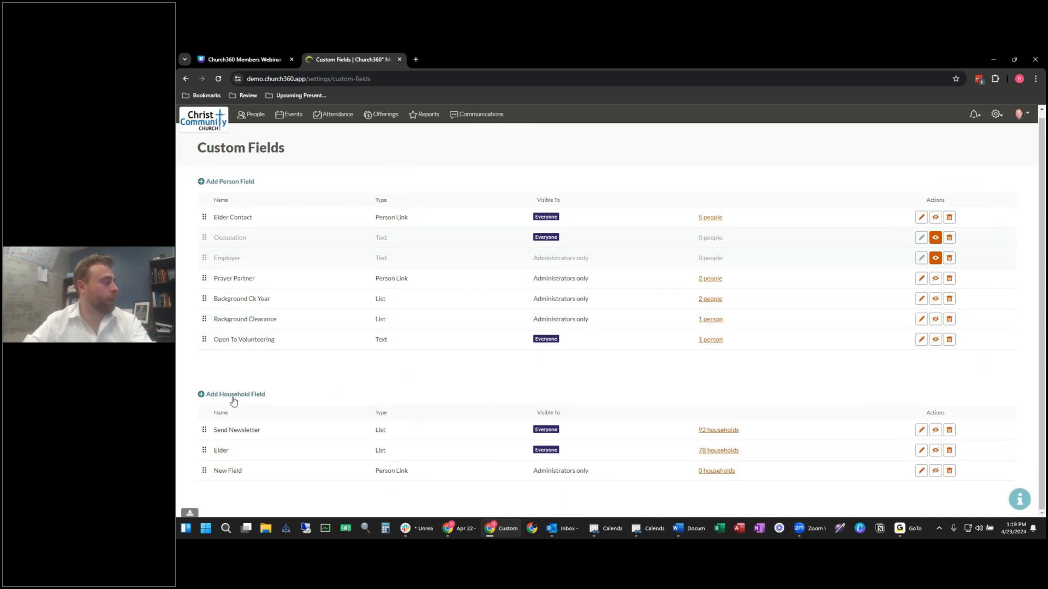
pyautogui.click(240, 184)
pyautogui.tripleClick(308, 373)
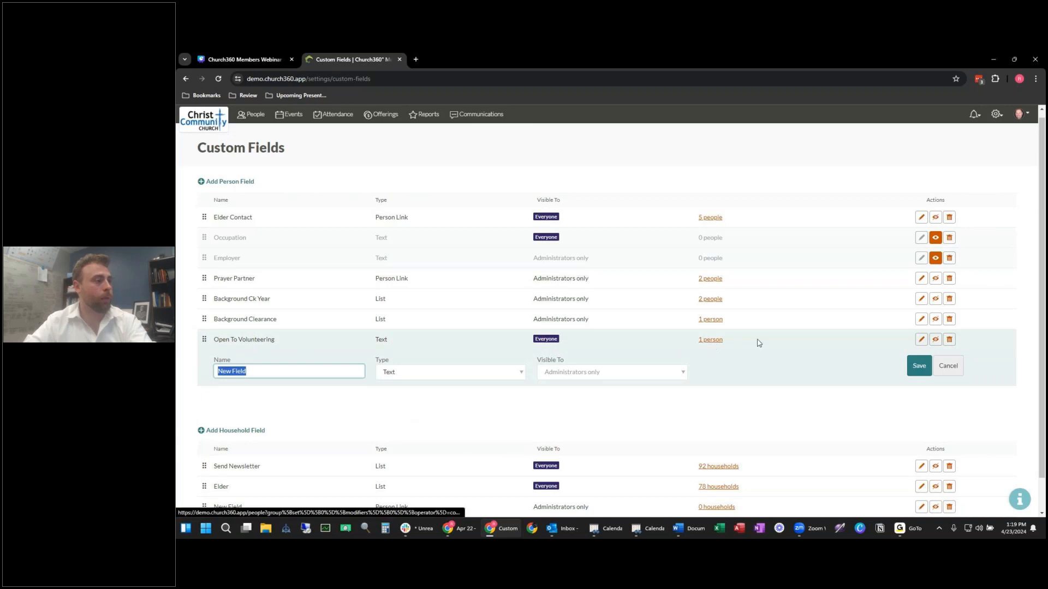
pyautogui.click(471, 373)
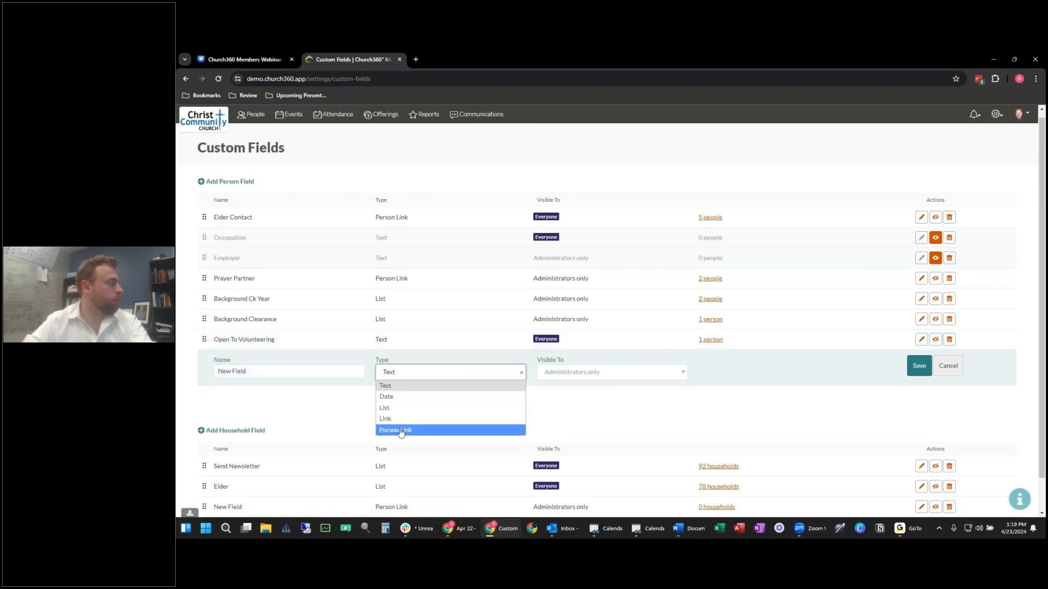
pyautogui.click(405, 430)
# Step: Name the field 'Accountability Partner', keep it administrators-only, and save it
pyautogui.click(308, 373)
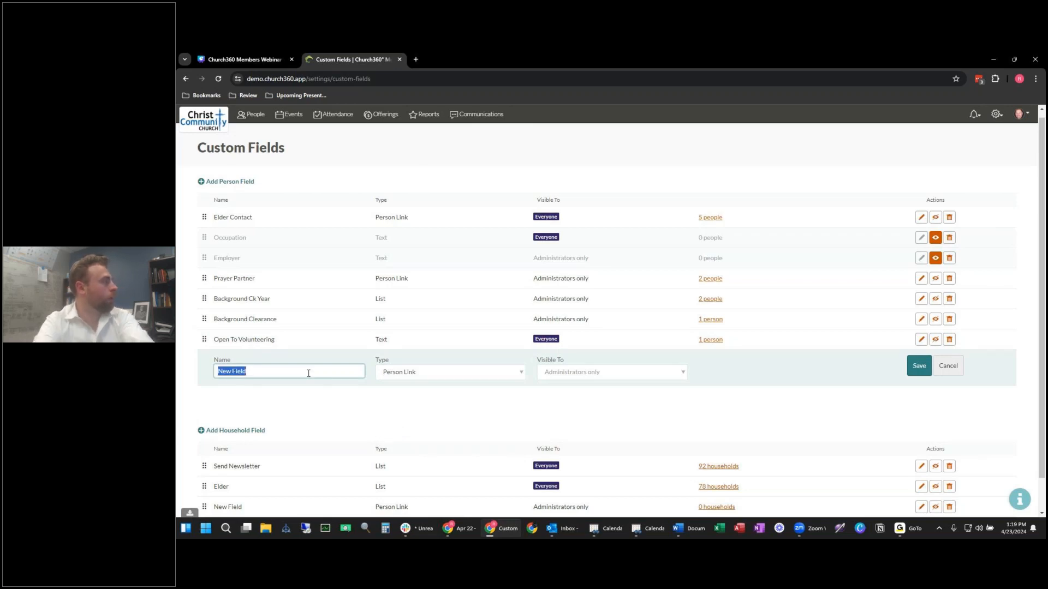
pyautogui.write('Pr')
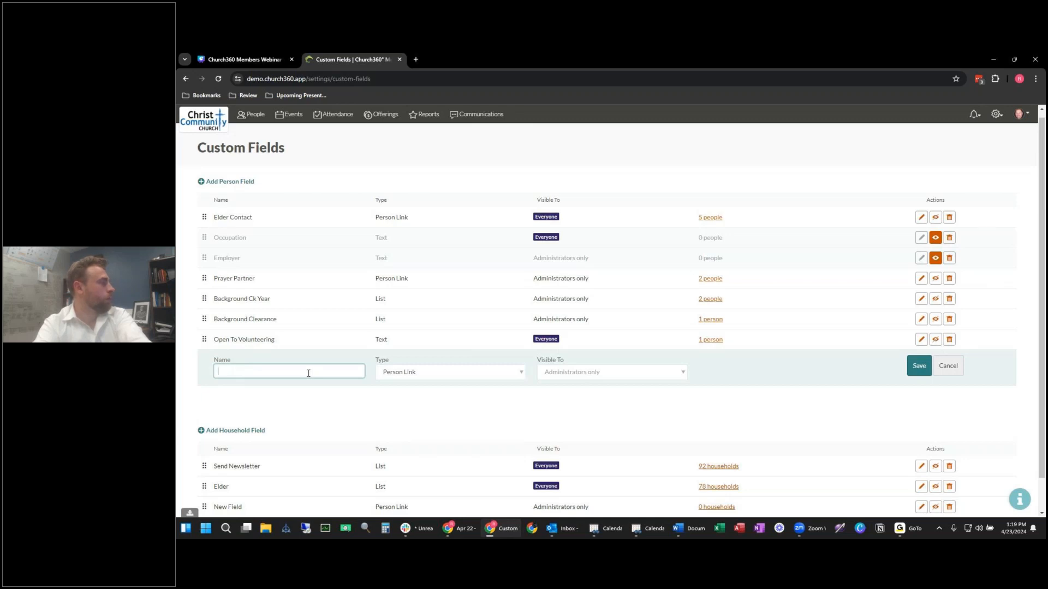
pyautogui.write('Accountability Partner')
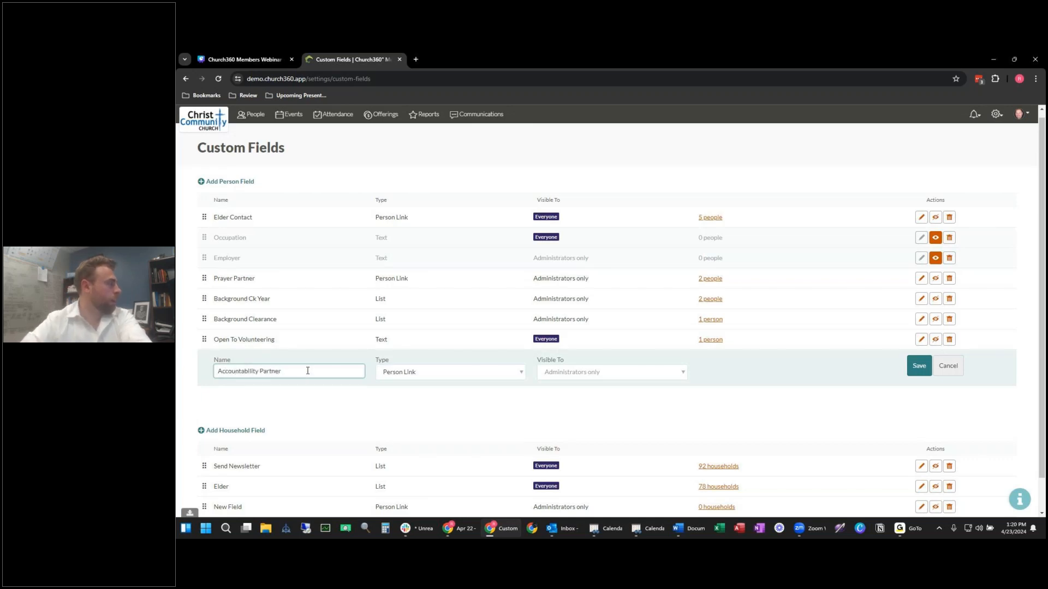
pyautogui.click(346, 402)
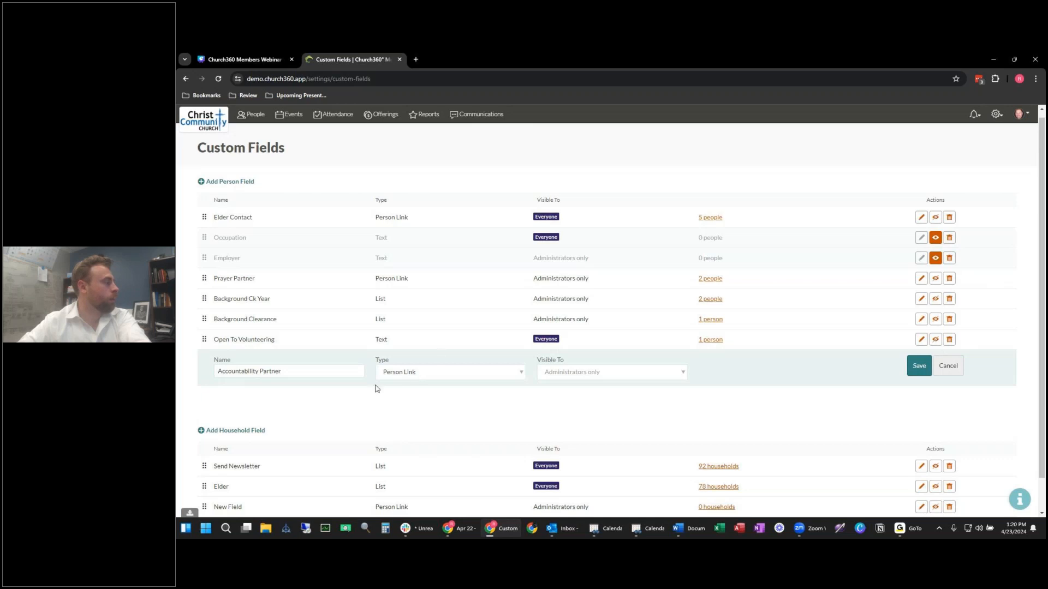
pyautogui.click(612, 373)
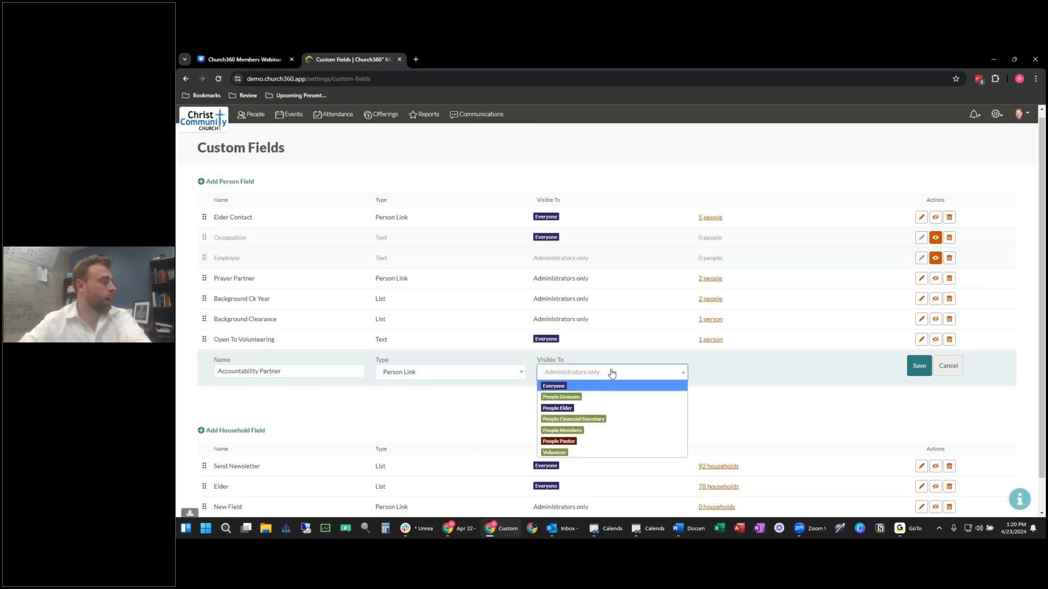
pyautogui.click(578, 373)
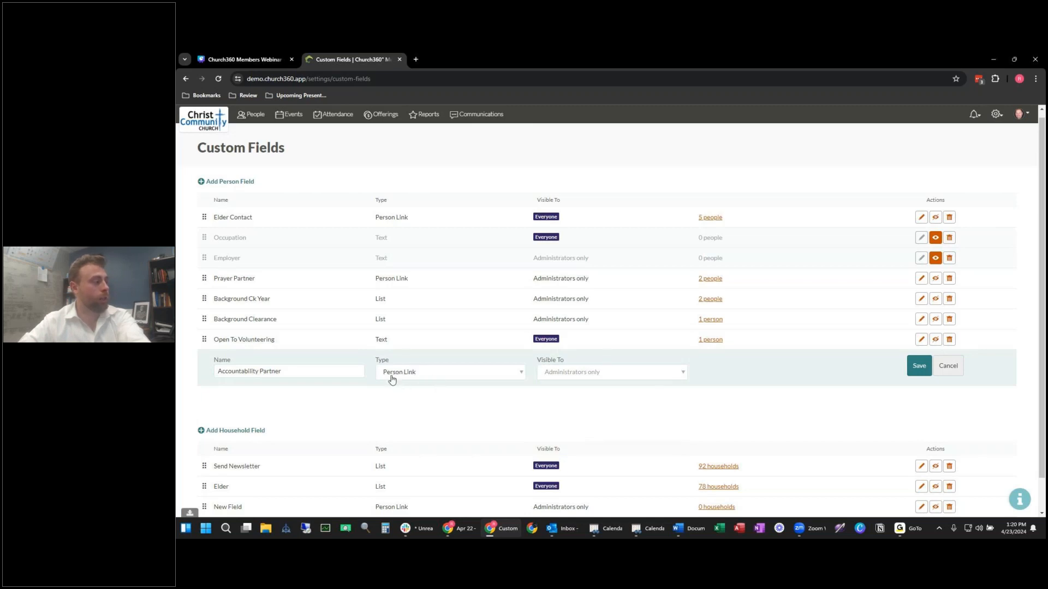
pyautogui.click(919, 366)
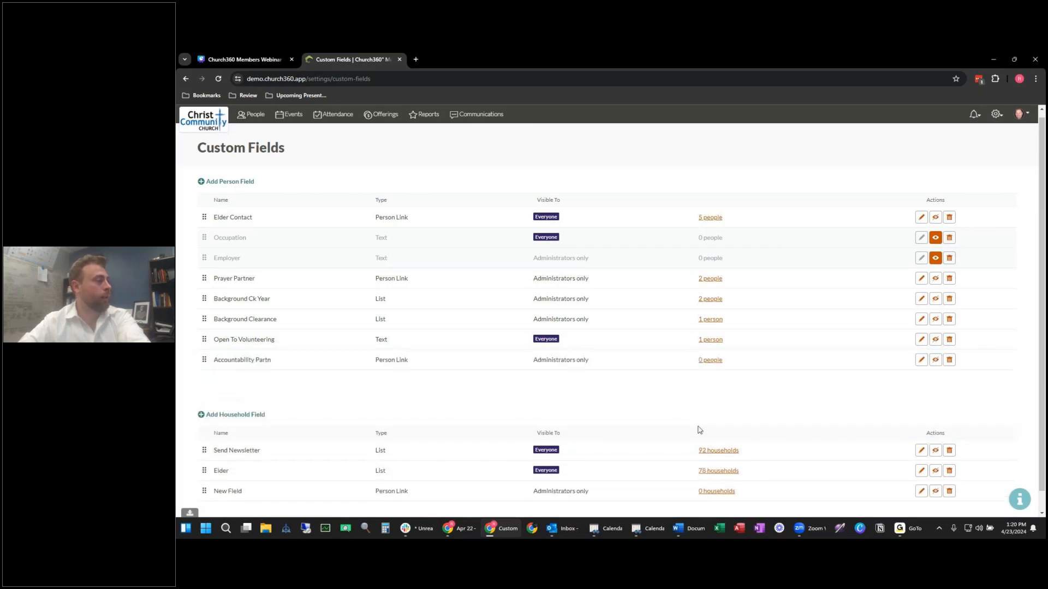
pyautogui.click(272, 121)
pyautogui.click(263, 120)
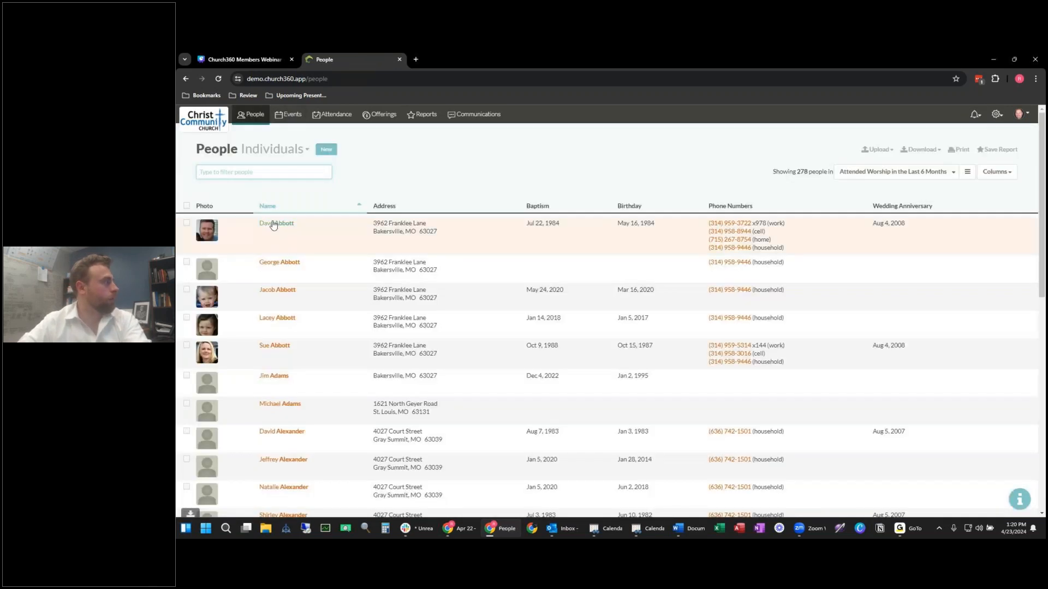
# Step: On the first member's profile, choose and save another member as Accountability Partner
pyautogui.click(276, 223)
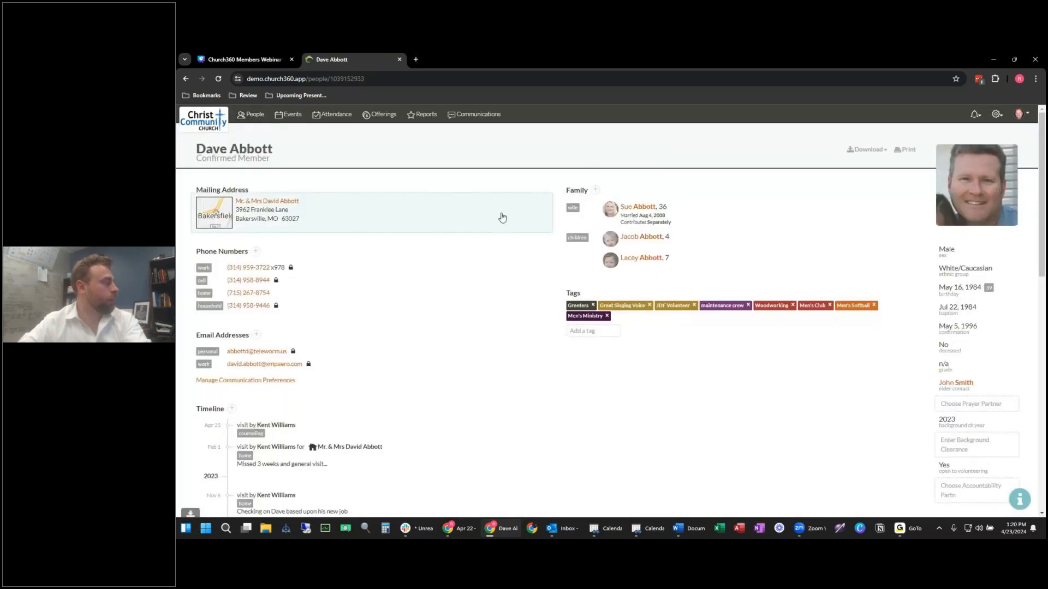
pyautogui.scroll(-1, 507, 216)
pyautogui.scroll(-2, 508, 215)
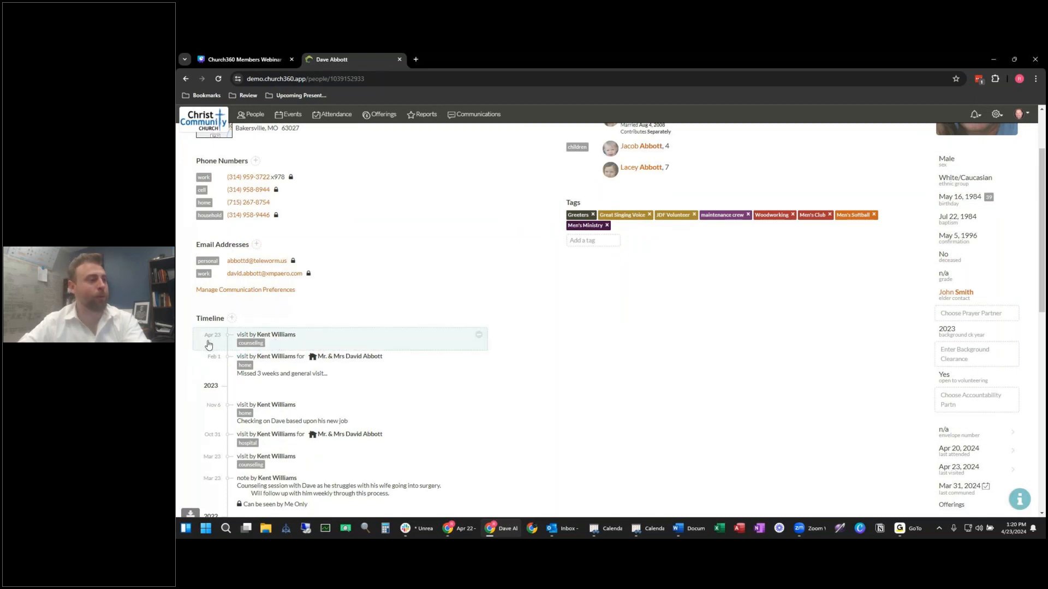
pyautogui.scroll(-5, 1000, 299)
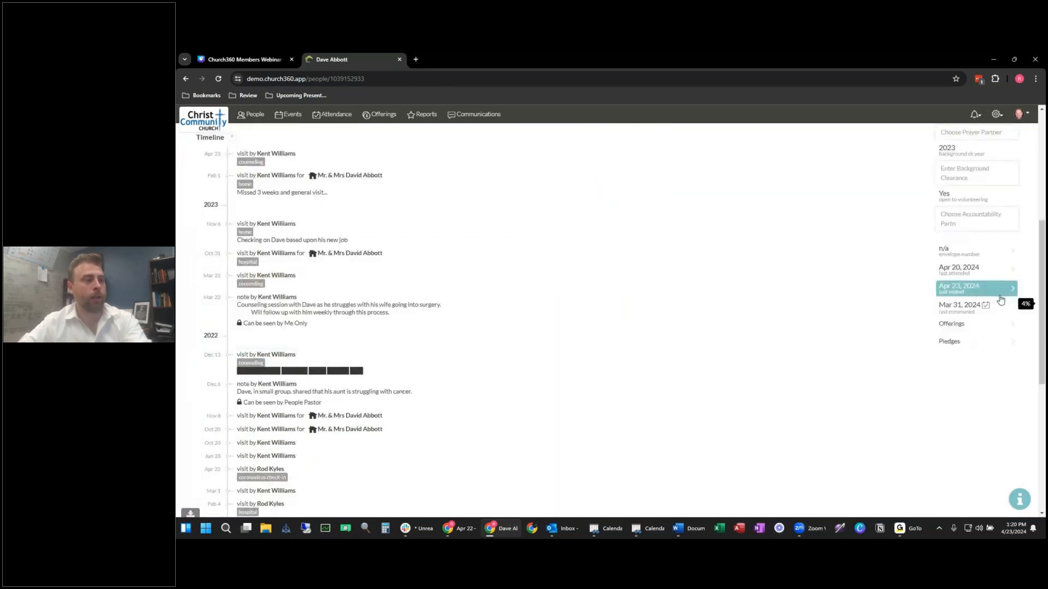
pyautogui.scroll(4, 946, 357)
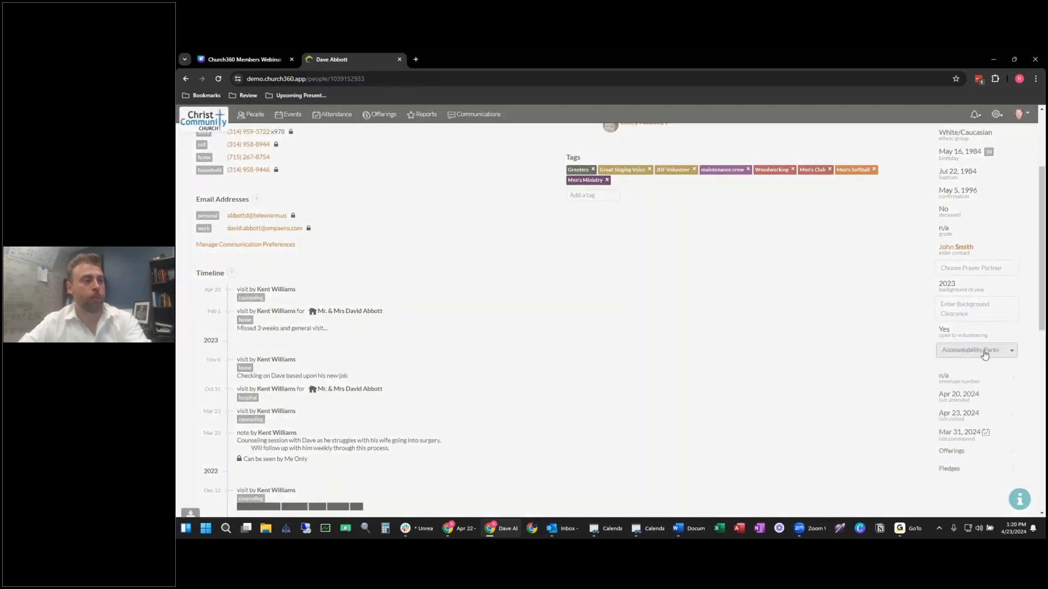
pyautogui.click(985, 352)
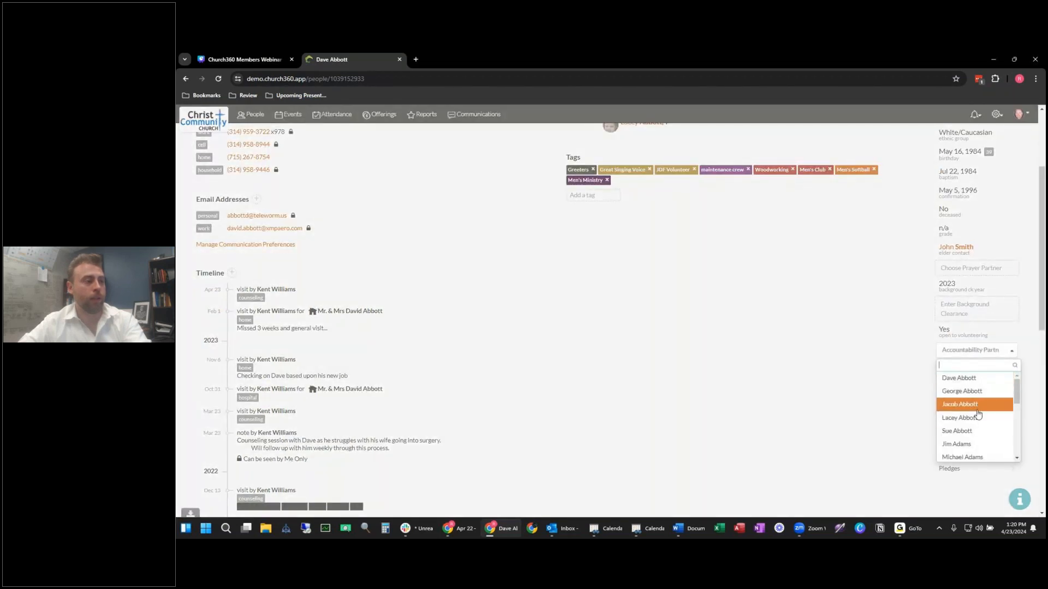
pyautogui.scroll(-4, 988, 401)
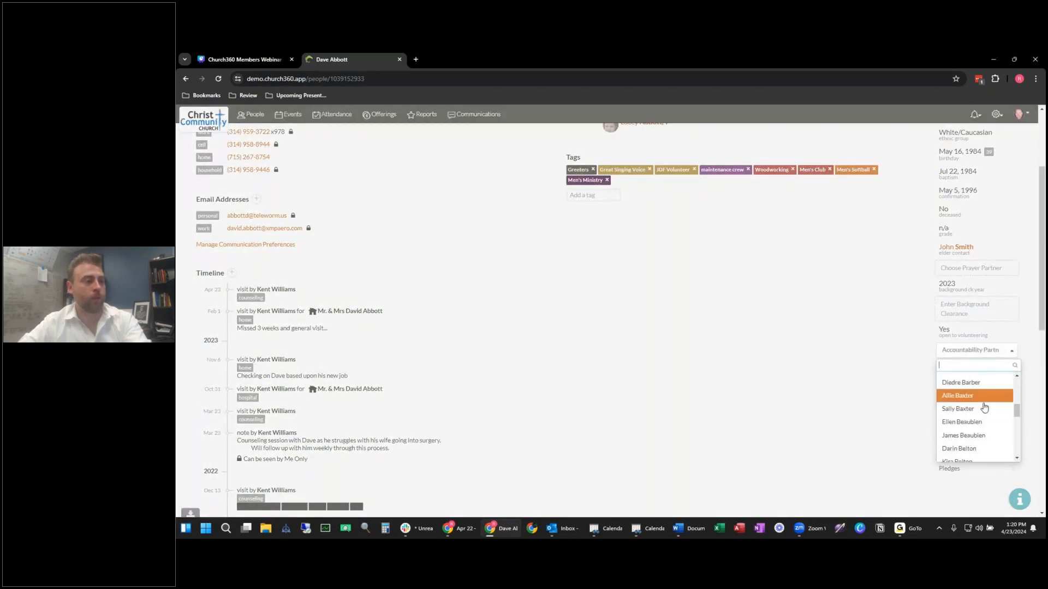
pyautogui.scroll(-1, 984, 429)
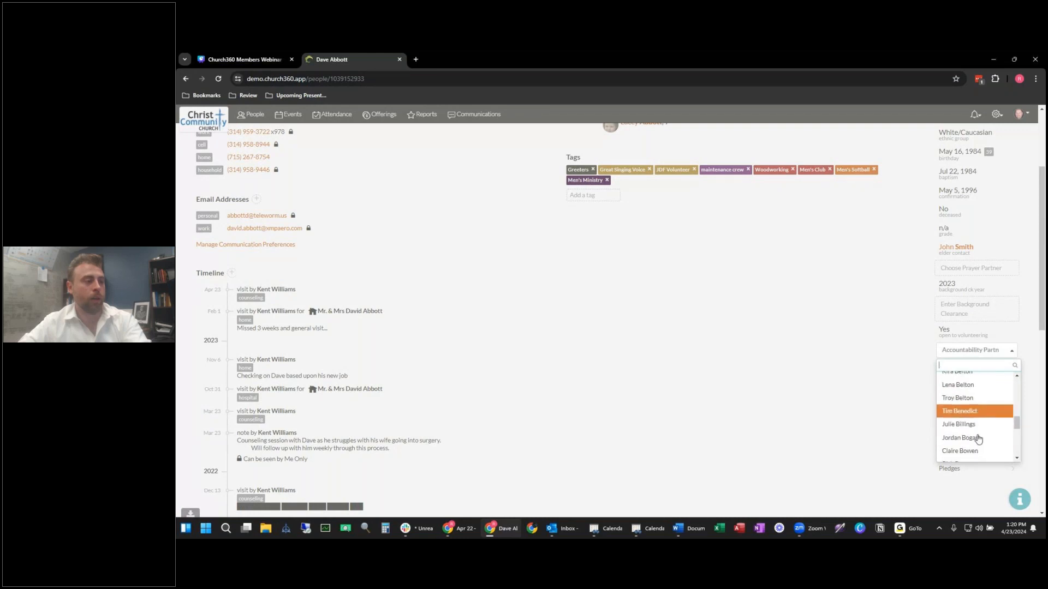
pyautogui.click(986, 416)
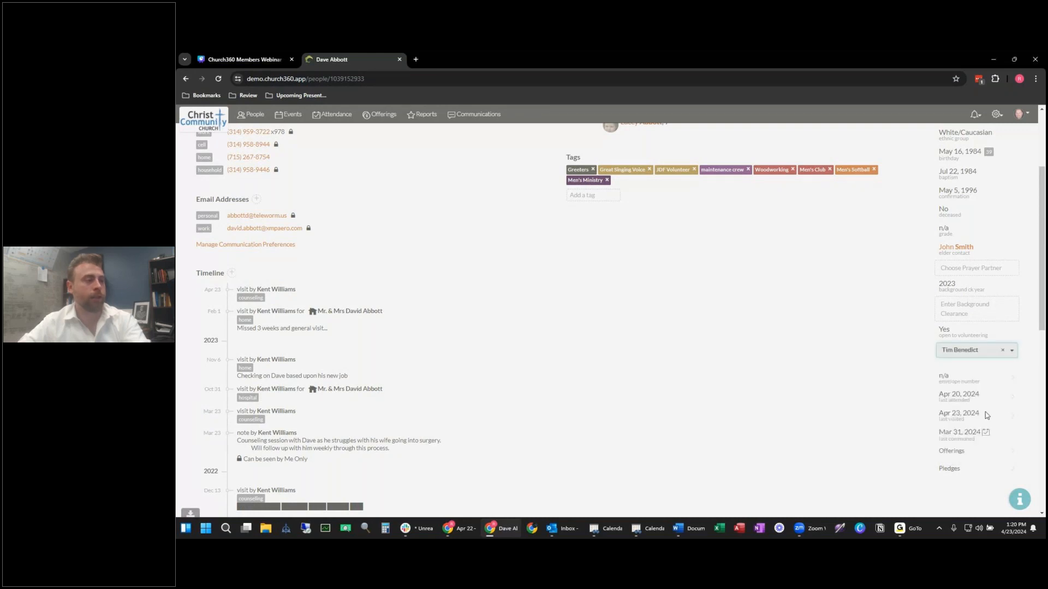
pyautogui.click(915, 371)
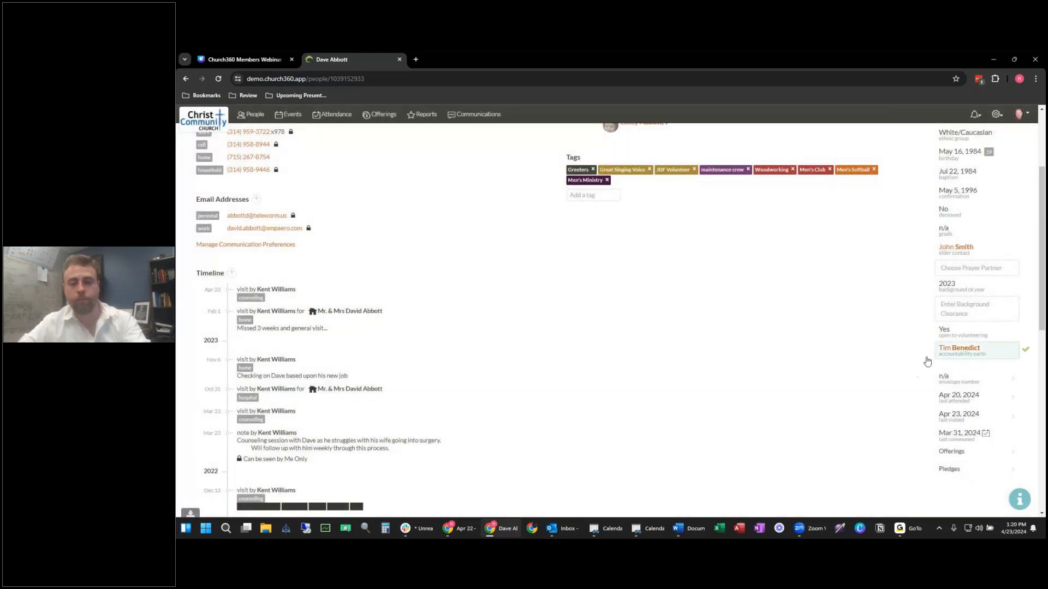
pyautogui.scroll(3, 838, 367)
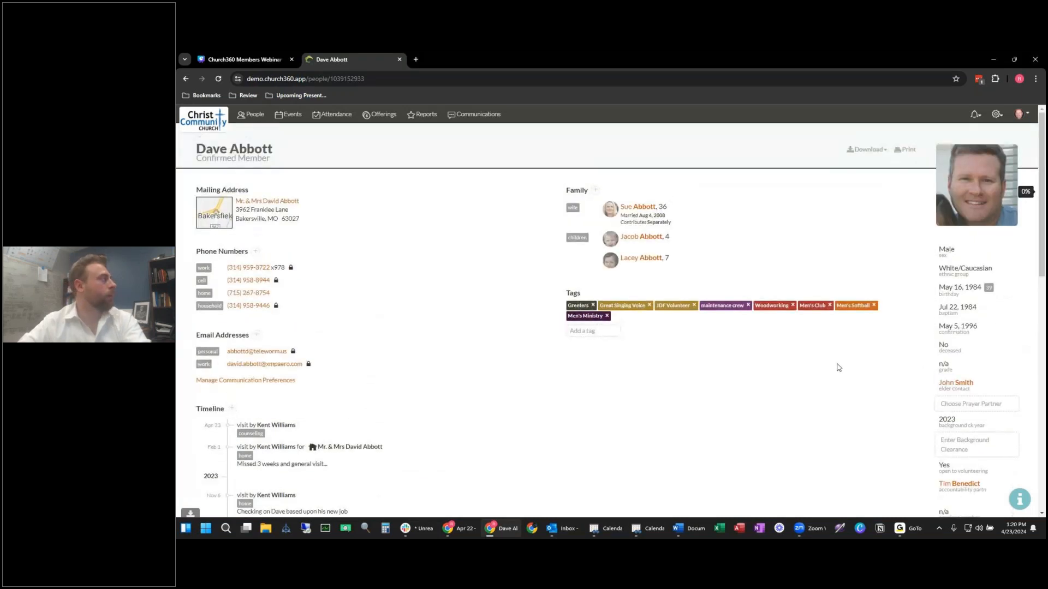
pyautogui.click(255, 115)
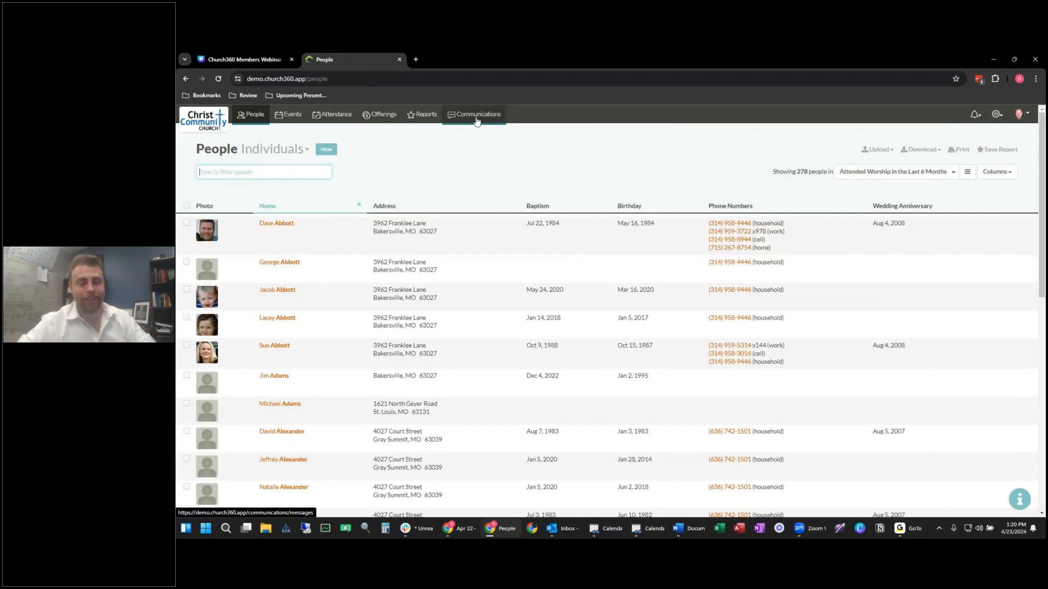
# Step: Reopen the first member's profile from the People Individuals list
pyautogui.click(509, 175)
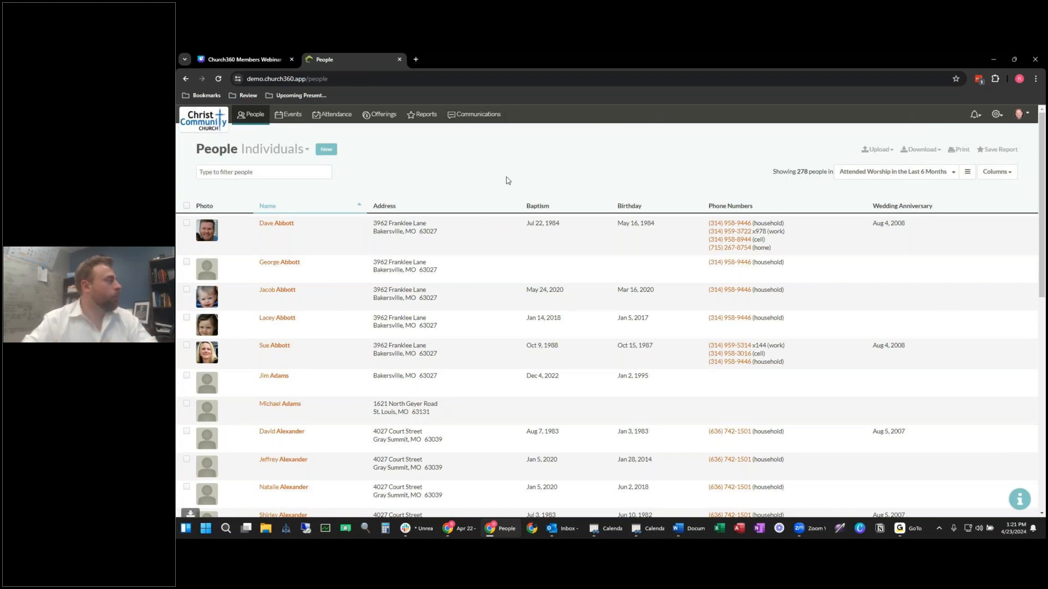
pyautogui.click(273, 226)
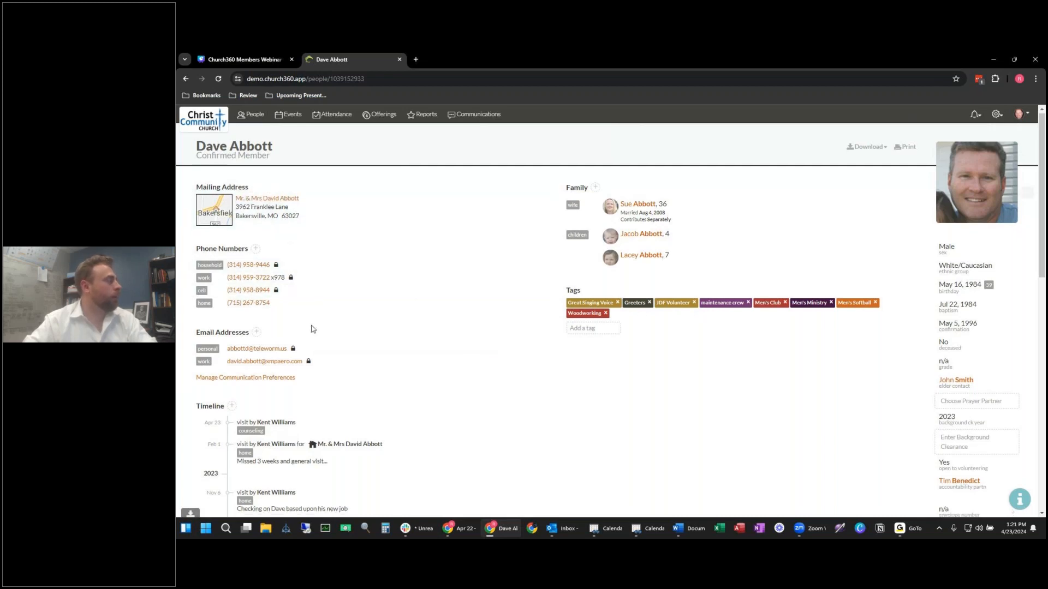
# Step: Remove the 'maintenance crew' tag from the profile, keeping the other seven tags
pyautogui.scroll(-2, 334, 306)
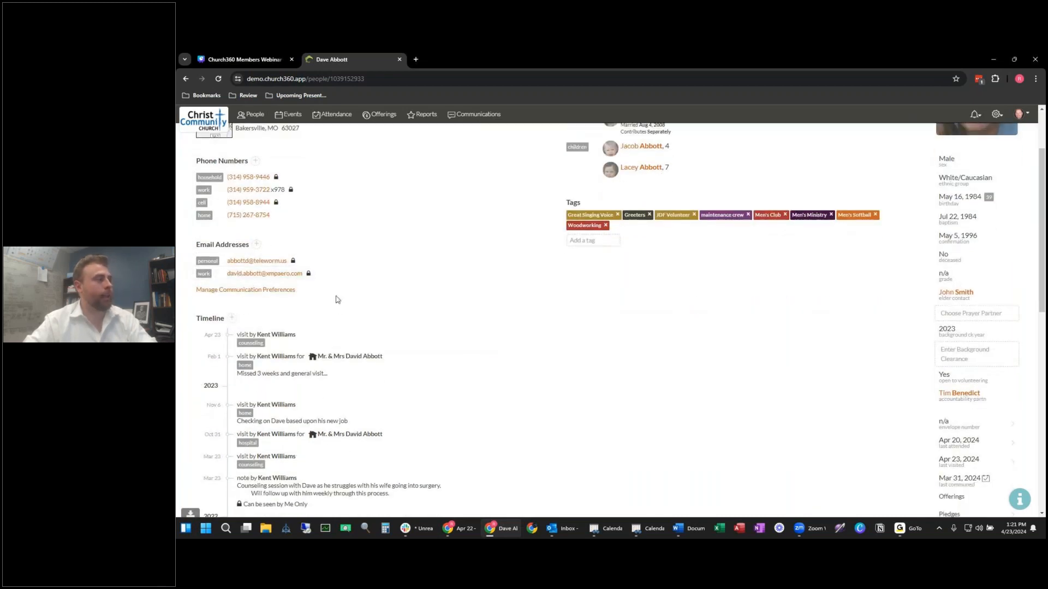
pyautogui.scroll(2, 446, 316)
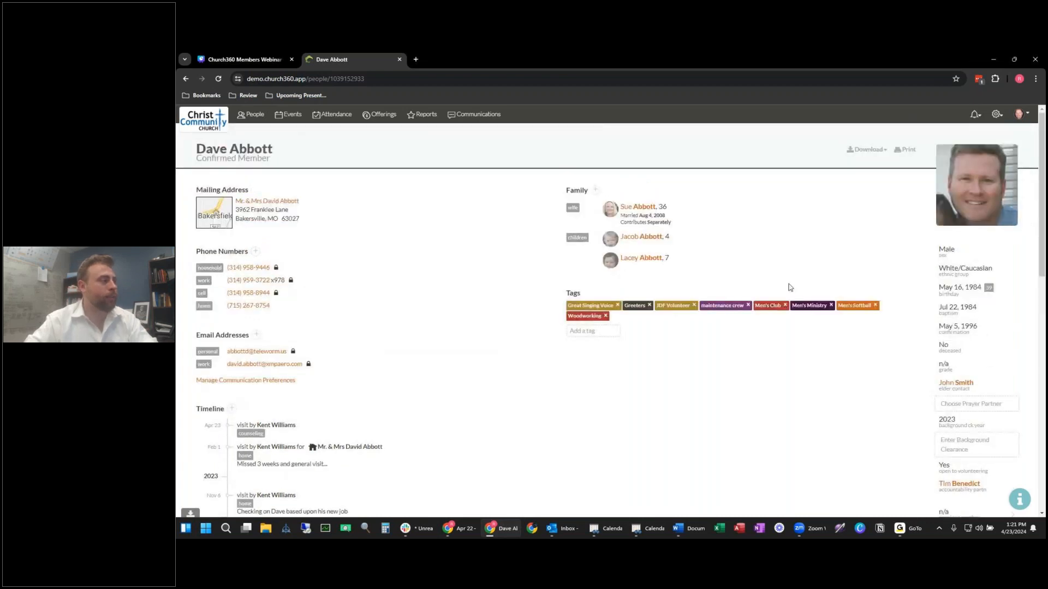
pyautogui.scroll(-2, 445, 297)
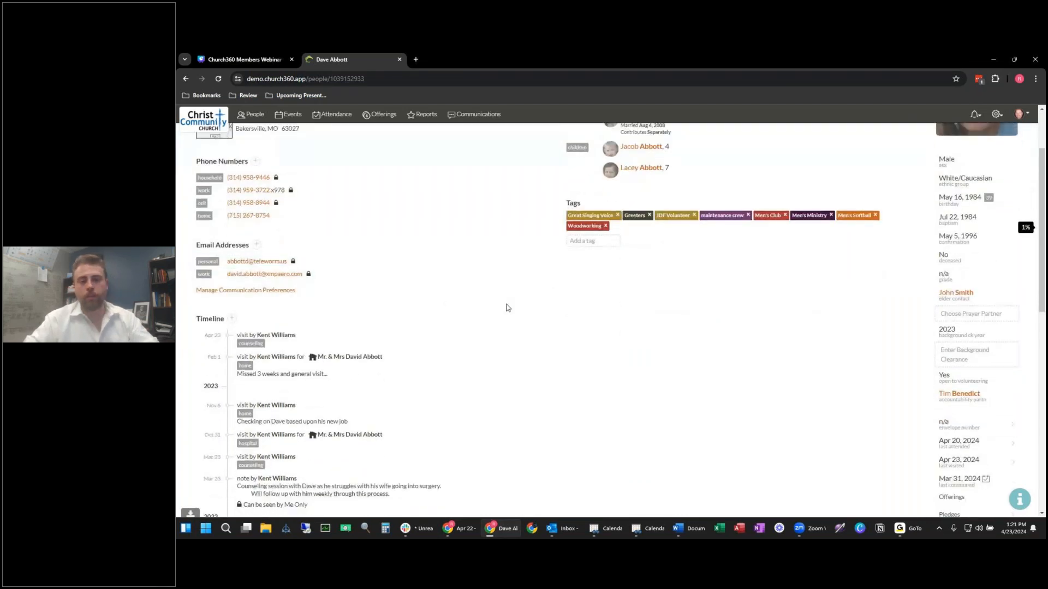
pyautogui.scroll(2, 497, 312)
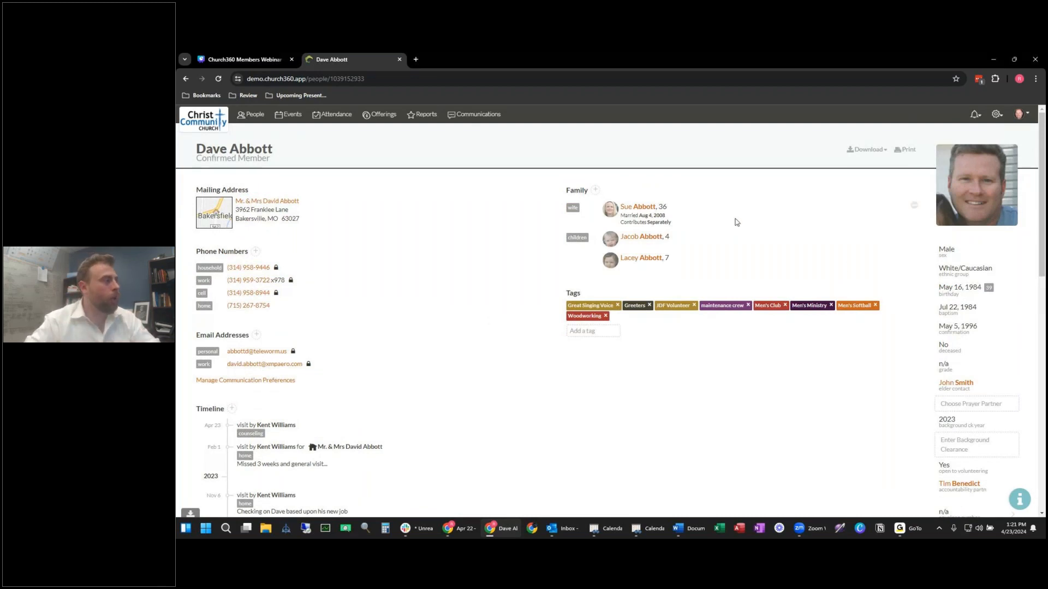
pyautogui.moveTo(546, 296)
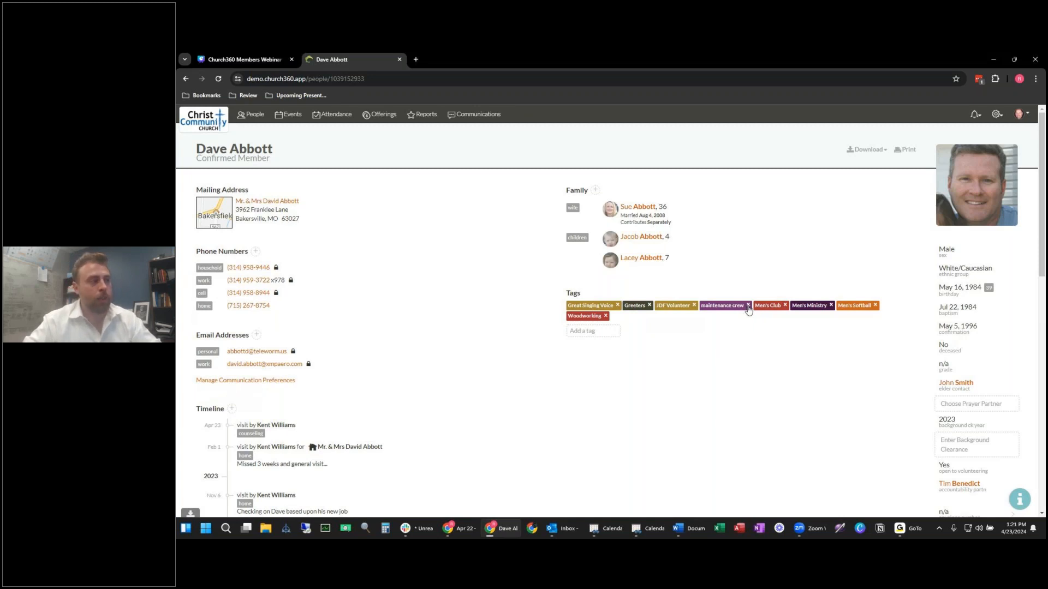
pyautogui.click(748, 306)
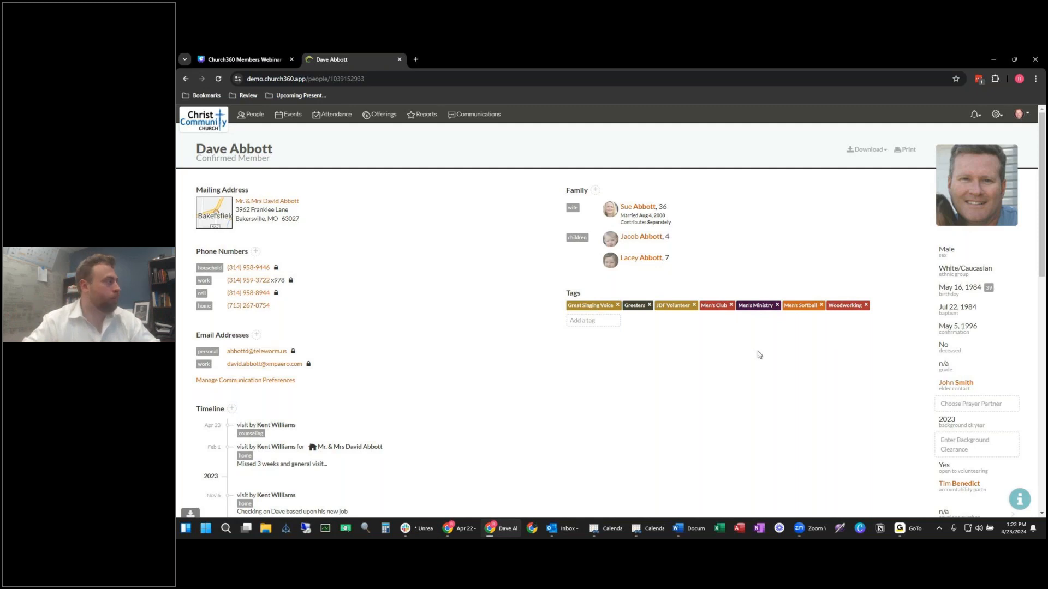
pyautogui.click(255, 251)
# Step: Cancel the new phone entry and delete the member's home phone number
pyautogui.click(210, 318)
pyautogui.press('Escape')
pyautogui.press('Escape')
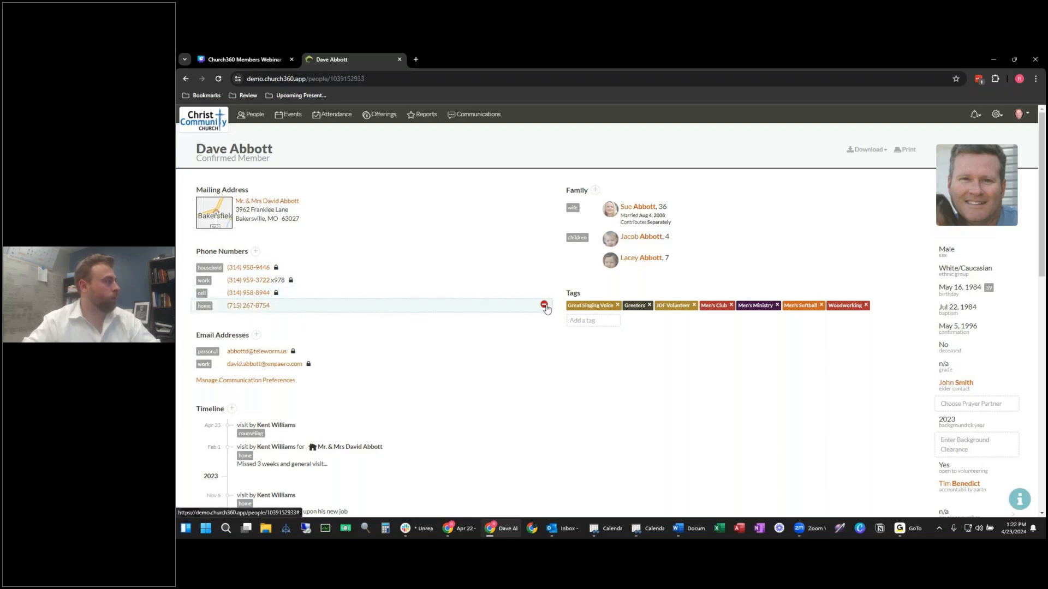
pyautogui.click(545, 306)
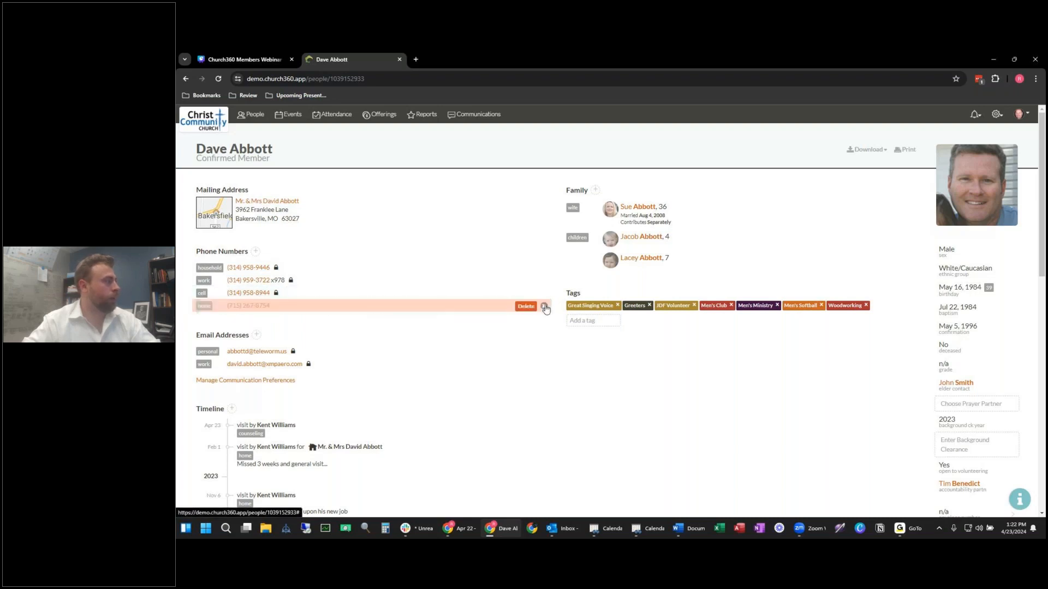
pyautogui.click(515, 308)
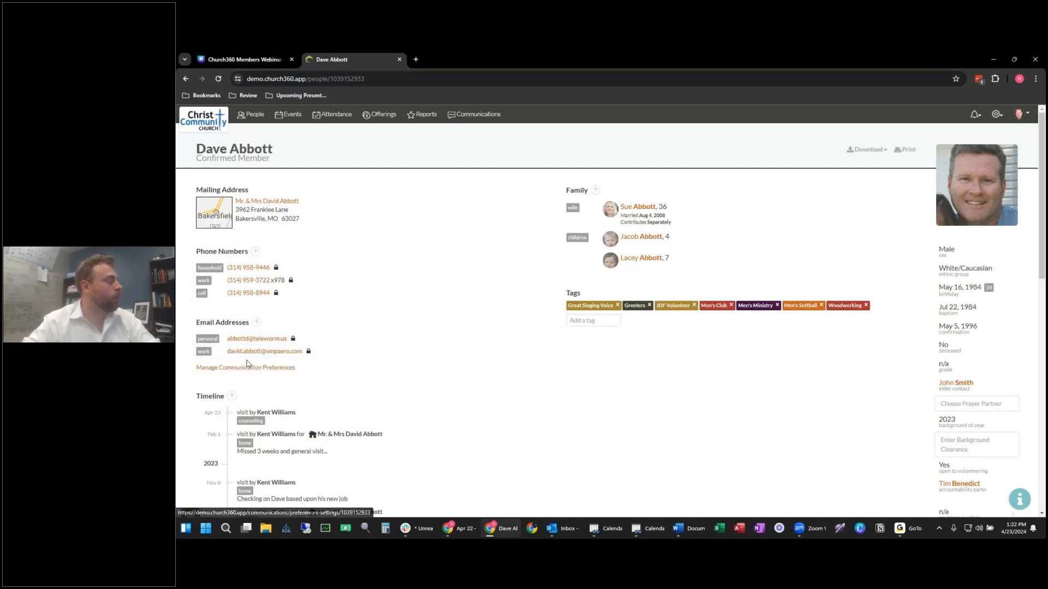
# Step: Start a new work-type email address entry, then discard it empty
pyautogui.click(256, 322)
pyautogui.click(228, 365)
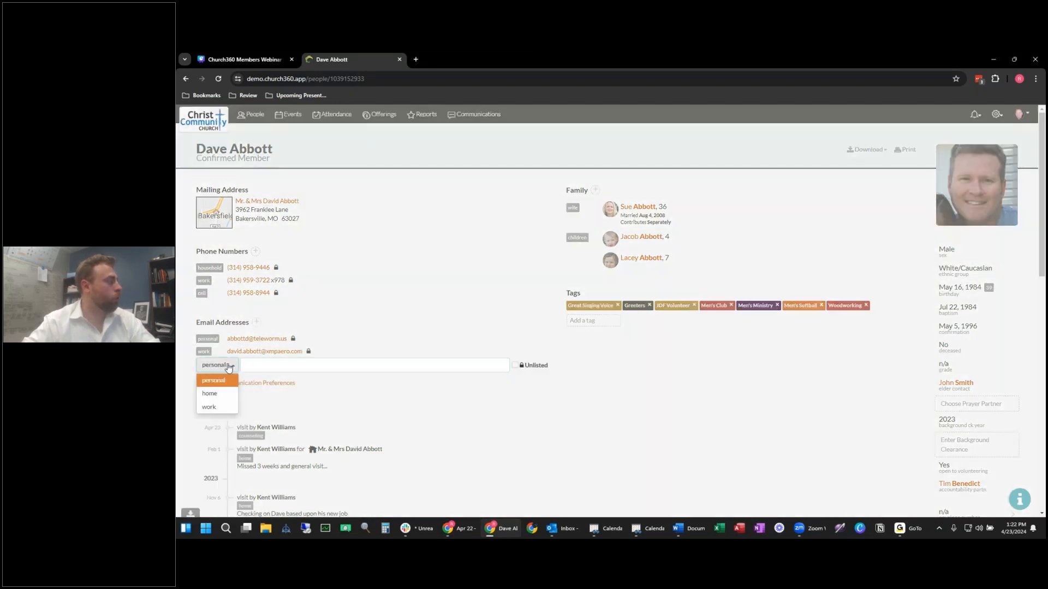
pyautogui.click(211, 407)
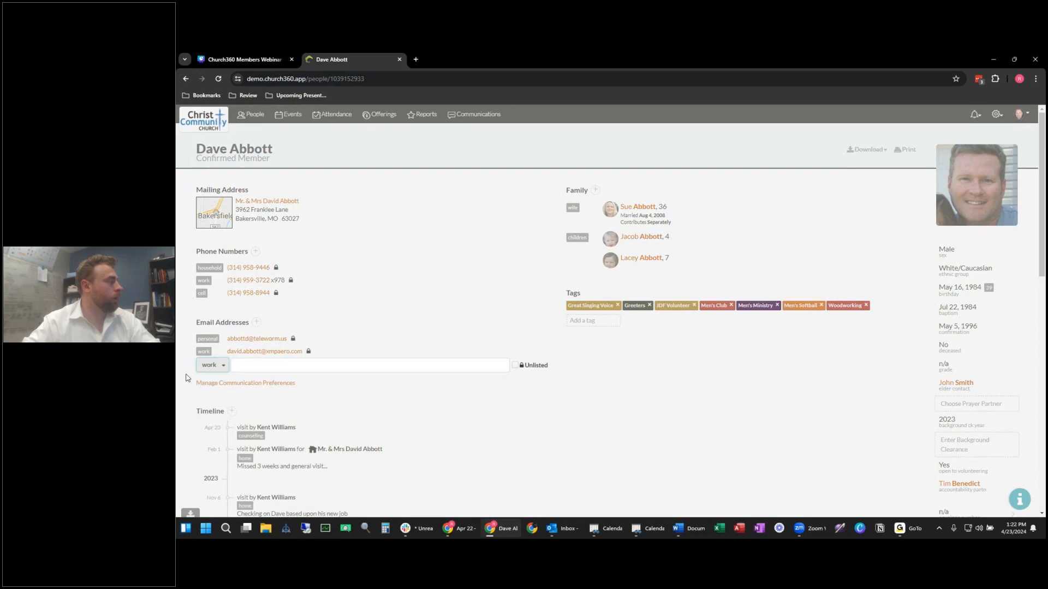
pyautogui.click(263, 370)
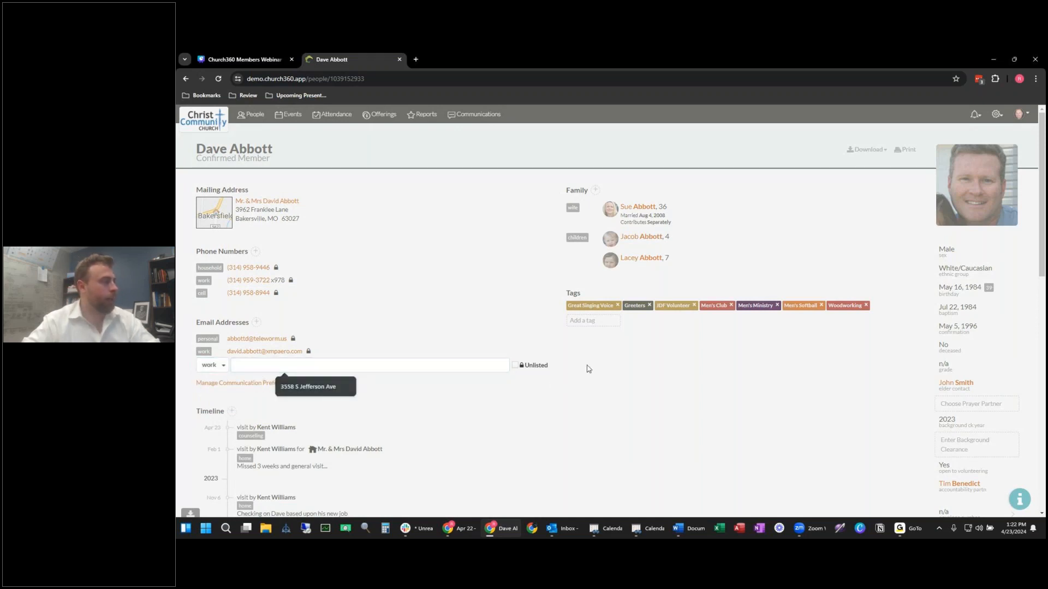
pyautogui.click(568, 377)
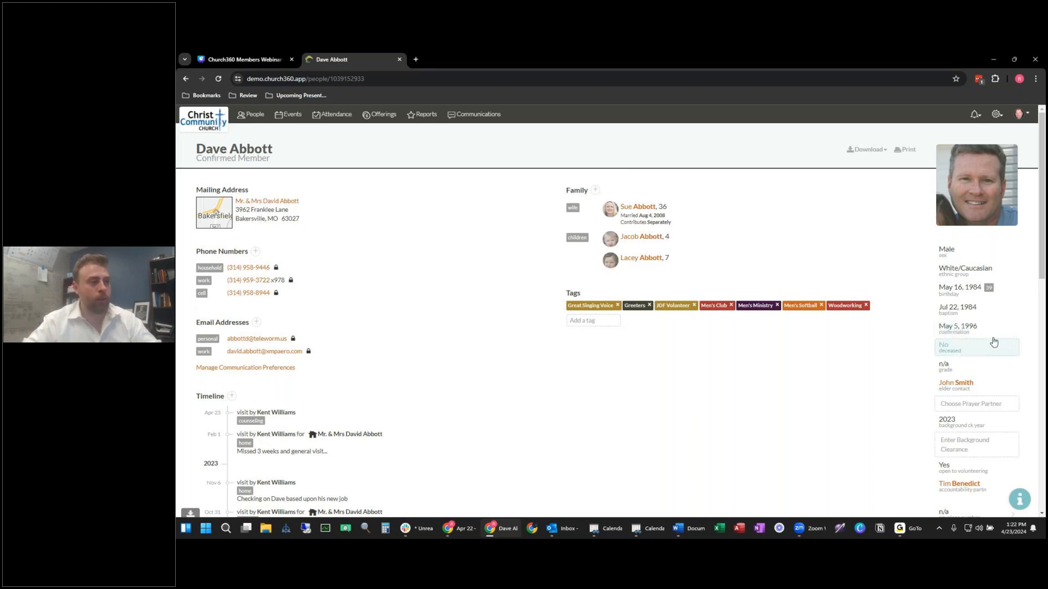
pyautogui.scroll(-1, 997, 357)
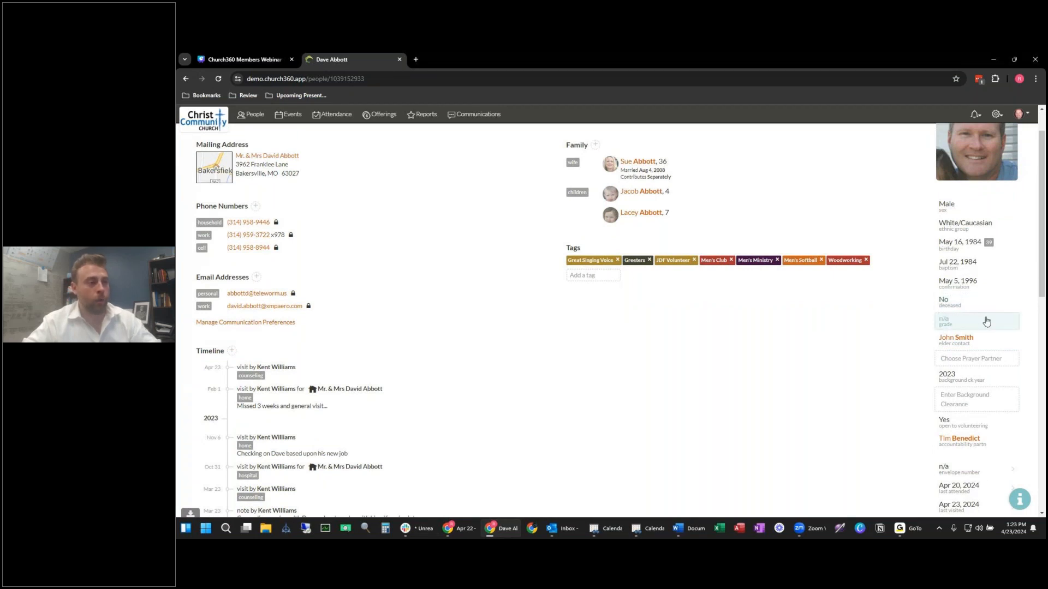
pyautogui.scroll(-1, 941, 325)
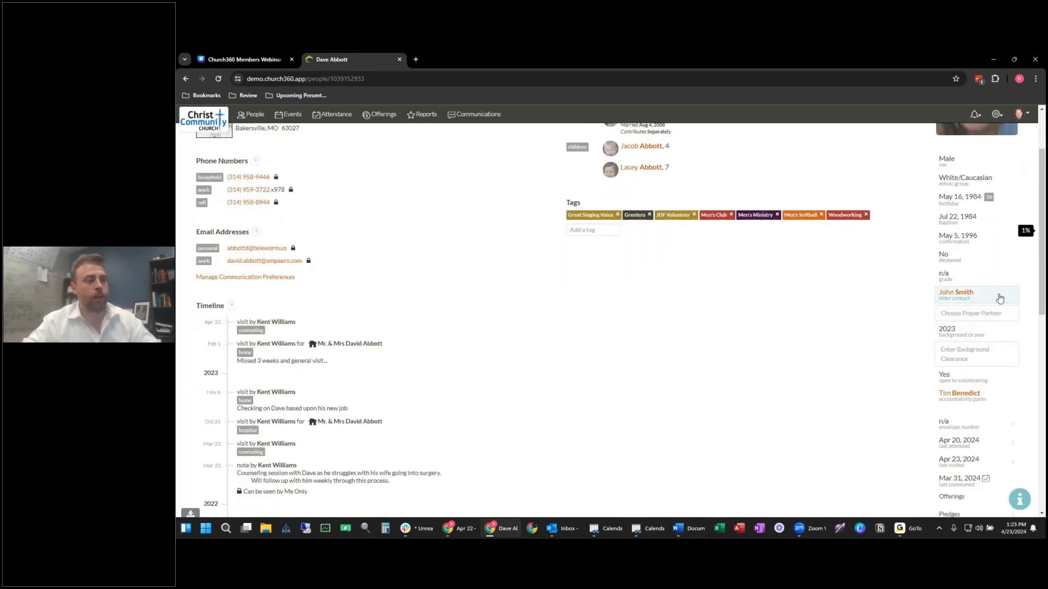
pyautogui.scroll(-2, 999, 298)
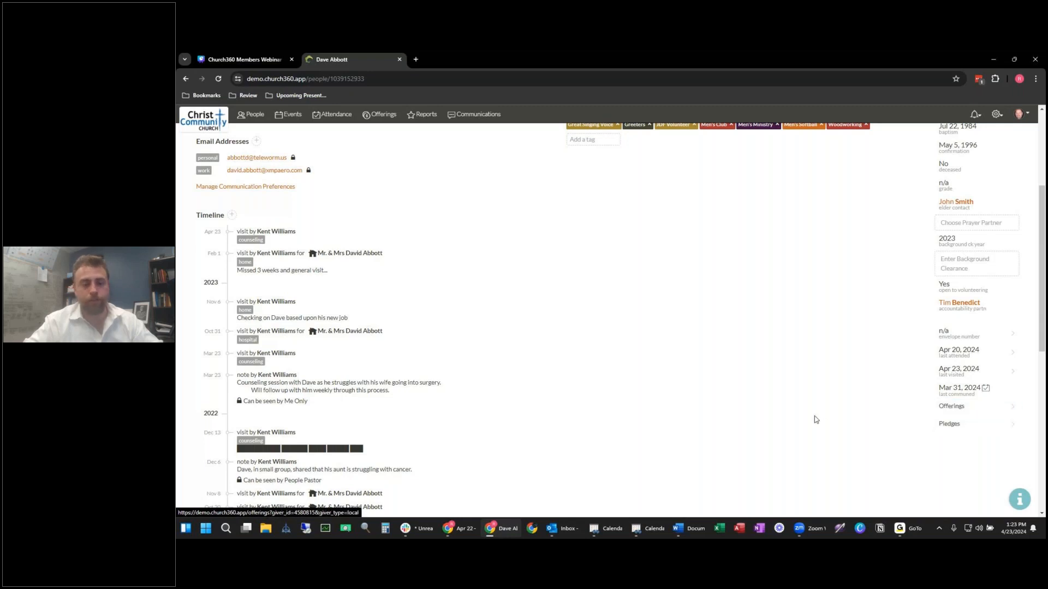
pyautogui.scroll(3, 808, 423)
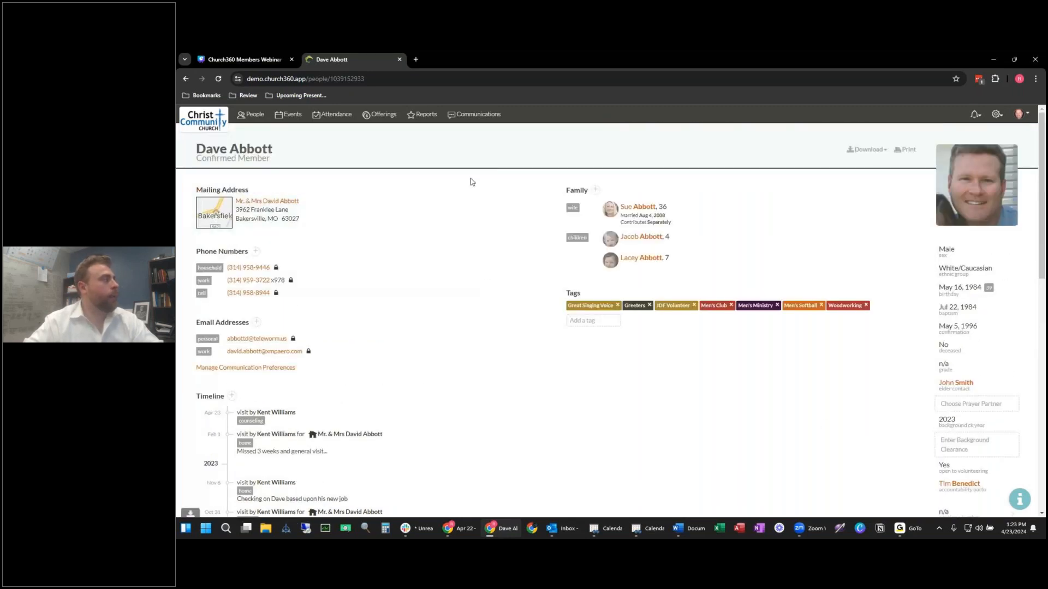
# Step: Open the member's household record, cancel the empty email and member additions, then return to People
pyautogui.click(267, 201)
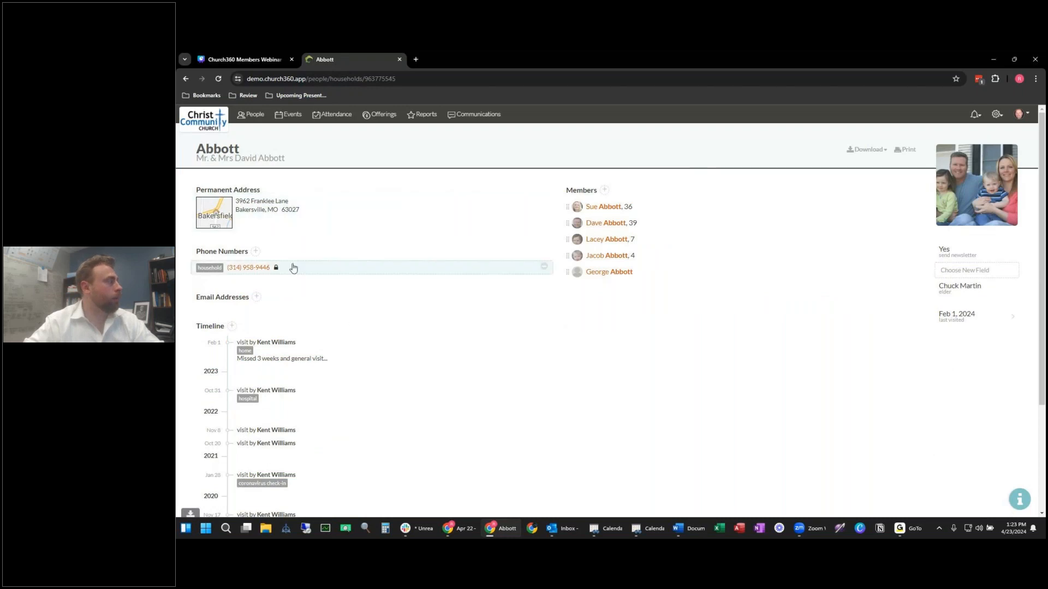
pyautogui.click(257, 299)
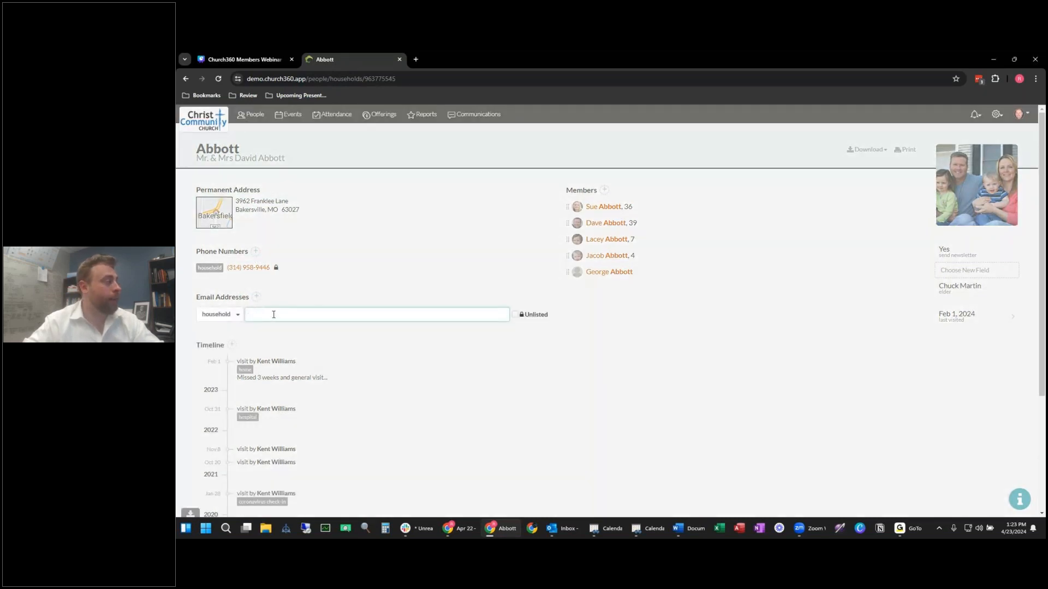
pyautogui.click(258, 300)
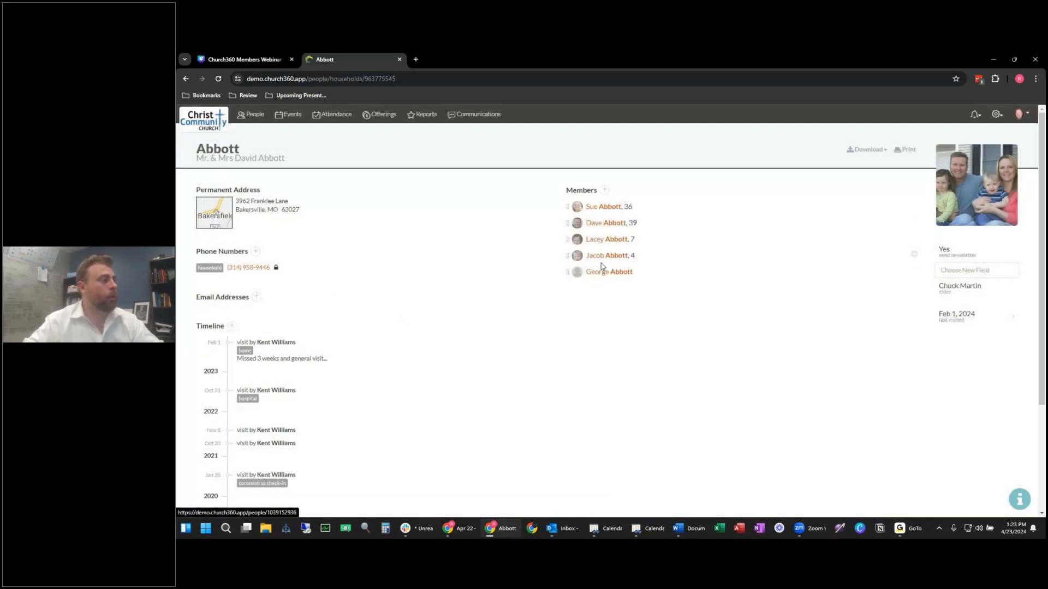
pyautogui.click(605, 191)
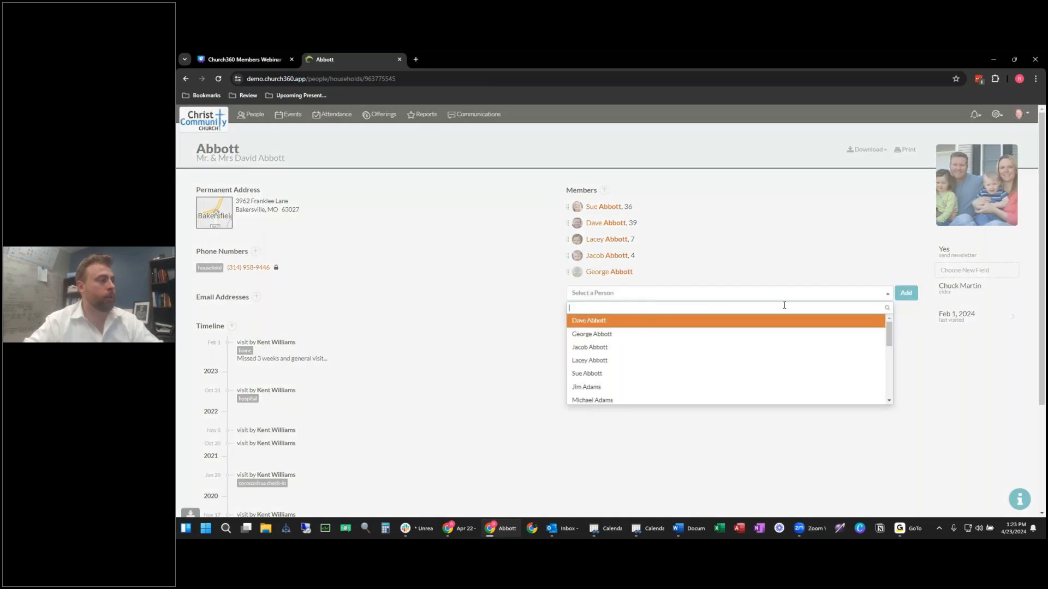
pyautogui.click(537, 325)
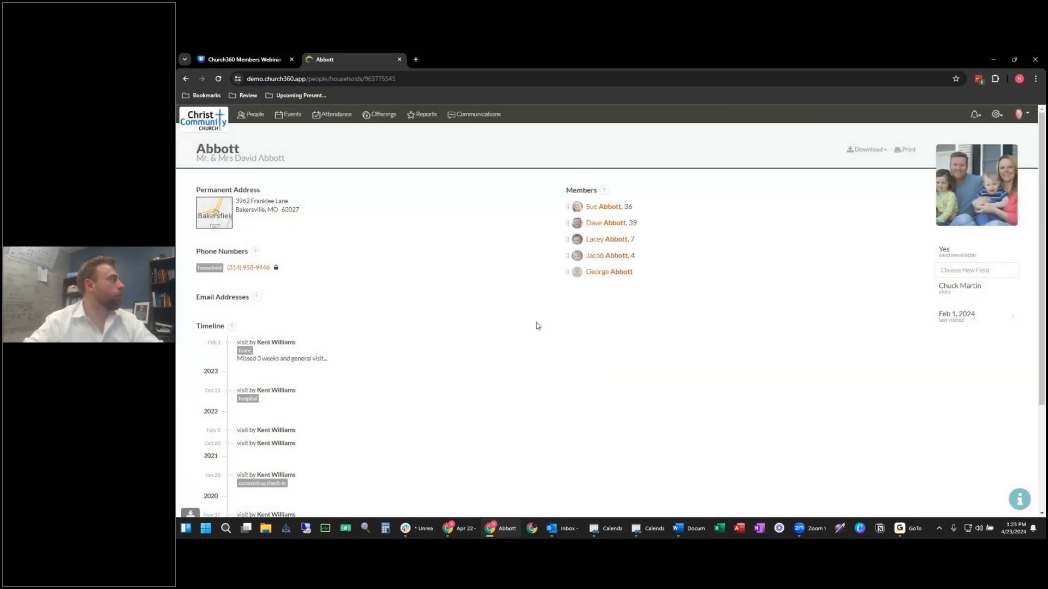
pyautogui.click(251, 115)
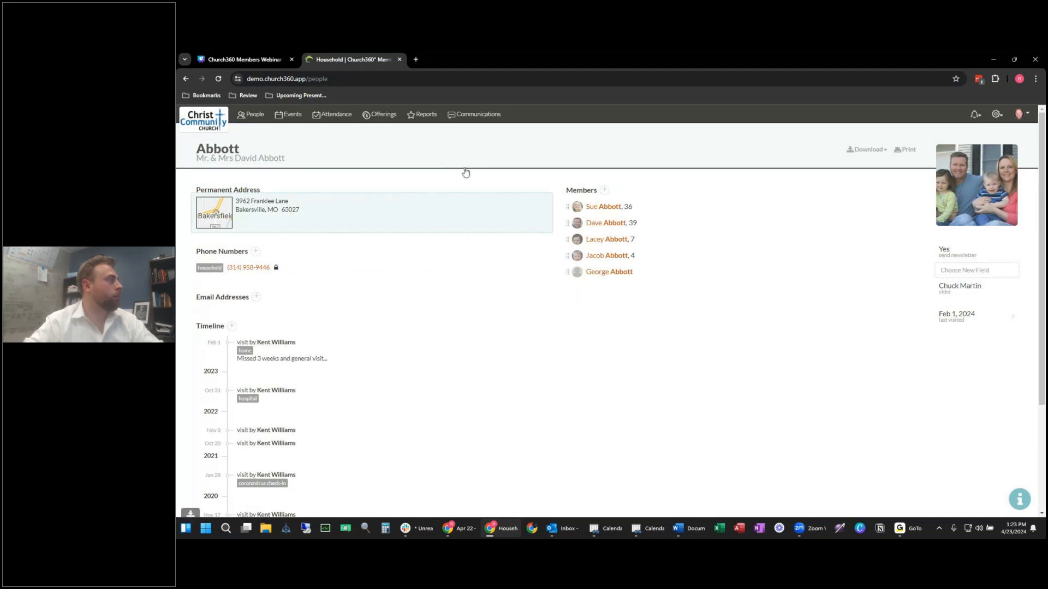
# Step: Create a new person in the existing household with a first name, Male, Member Yes, then Add and Edit
pyautogui.click(326, 150)
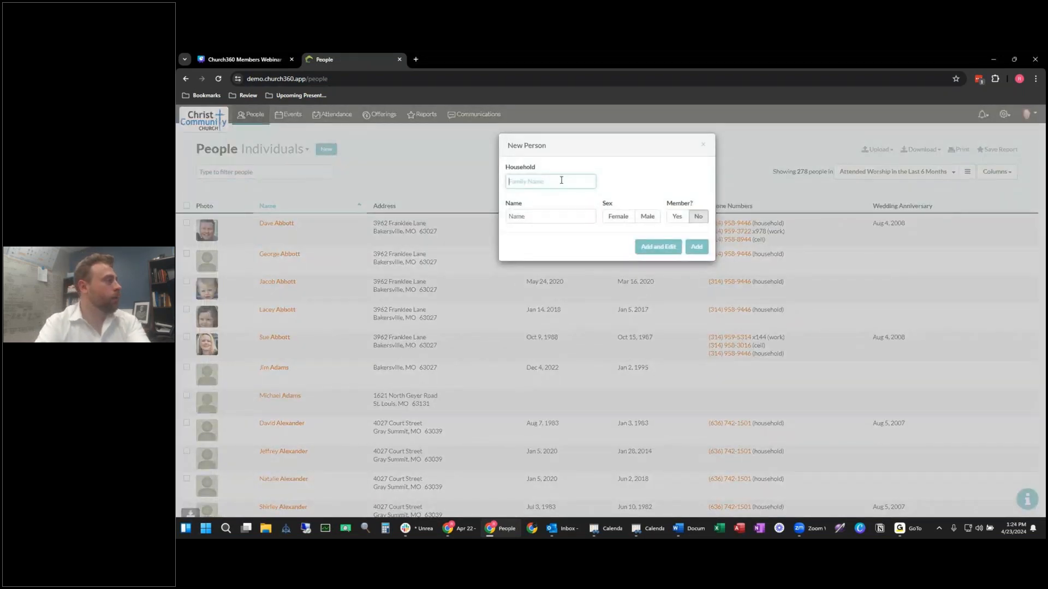
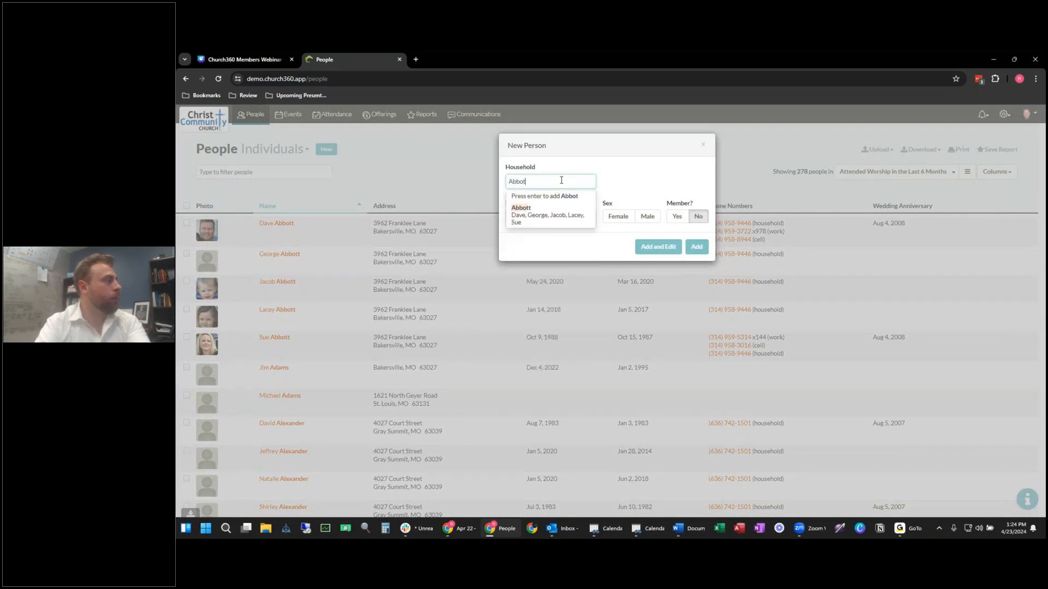
pyautogui.click(552, 215)
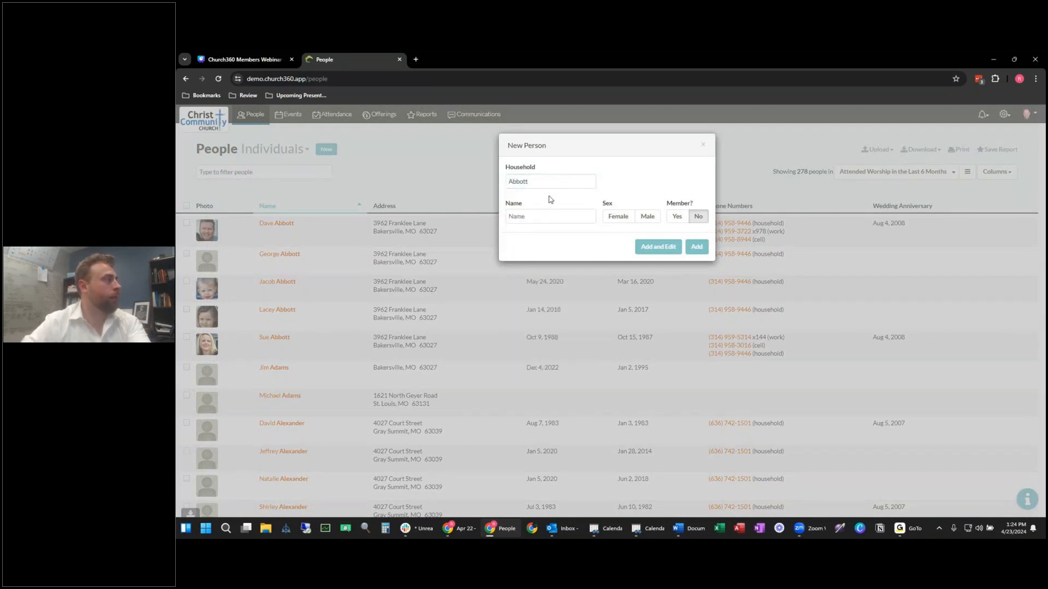
pyautogui.click(540, 217)
pyautogui.click(647, 217)
pyautogui.click(677, 217)
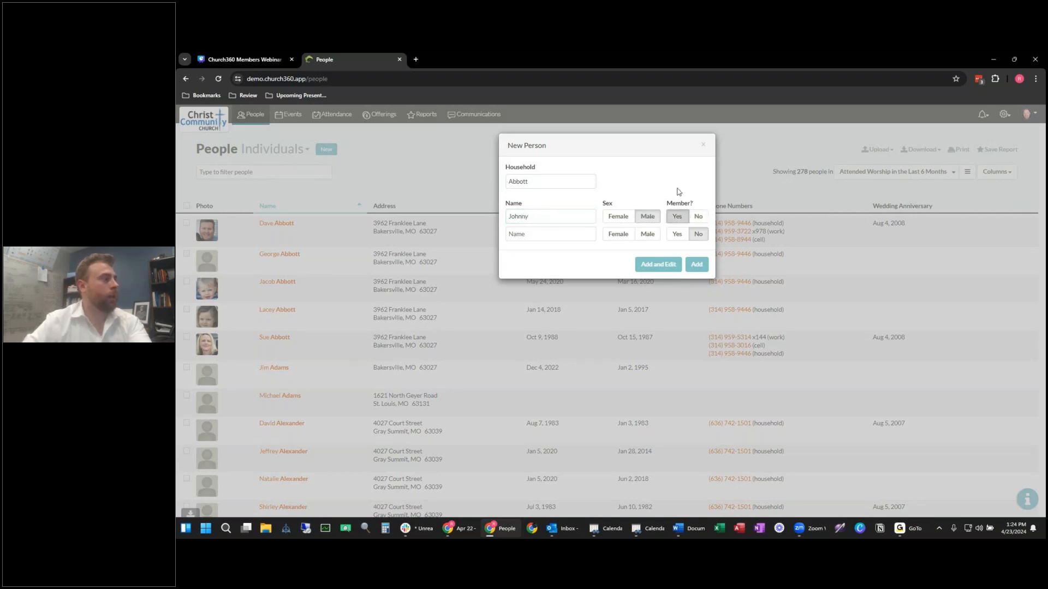
pyautogui.click(660, 265)
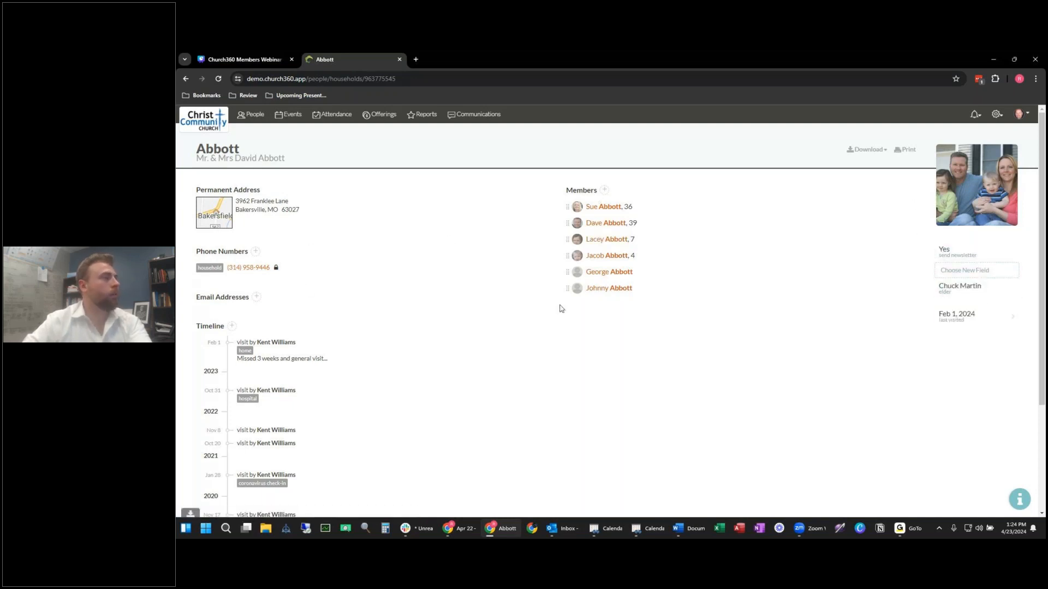
# Step: Set the new member's birthday to April 22, 2024
pyautogui.scroll(-1, 900, 236)
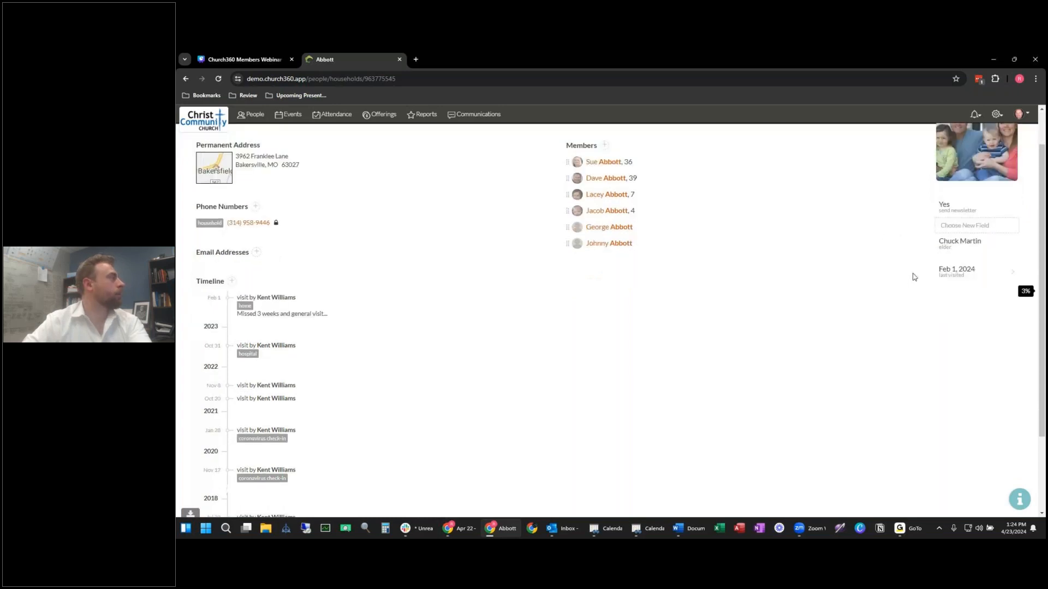
pyautogui.scroll(1, 914, 276)
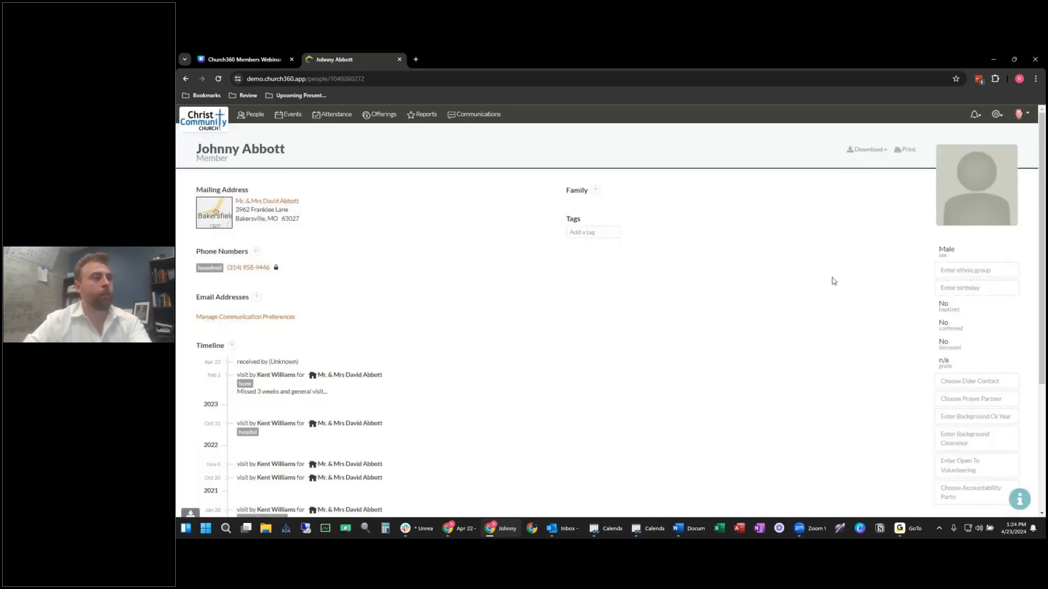
pyautogui.scroll(-1, 873, 289)
pyautogui.click(961, 242)
pyautogui.click(955, 242)
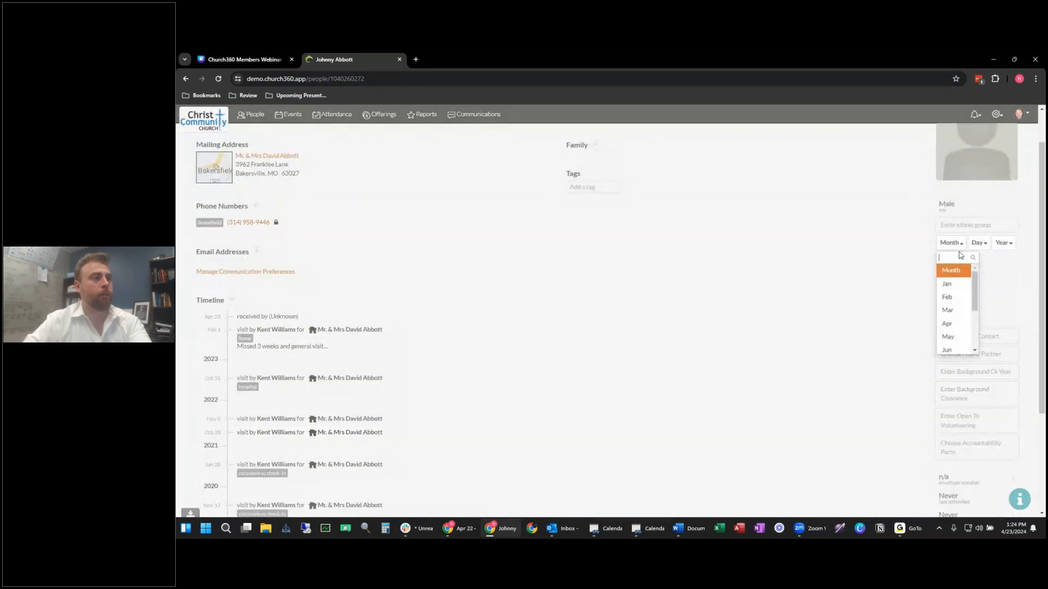
pyautogui.click(948, 324)
pyautogui.click(972, 243)
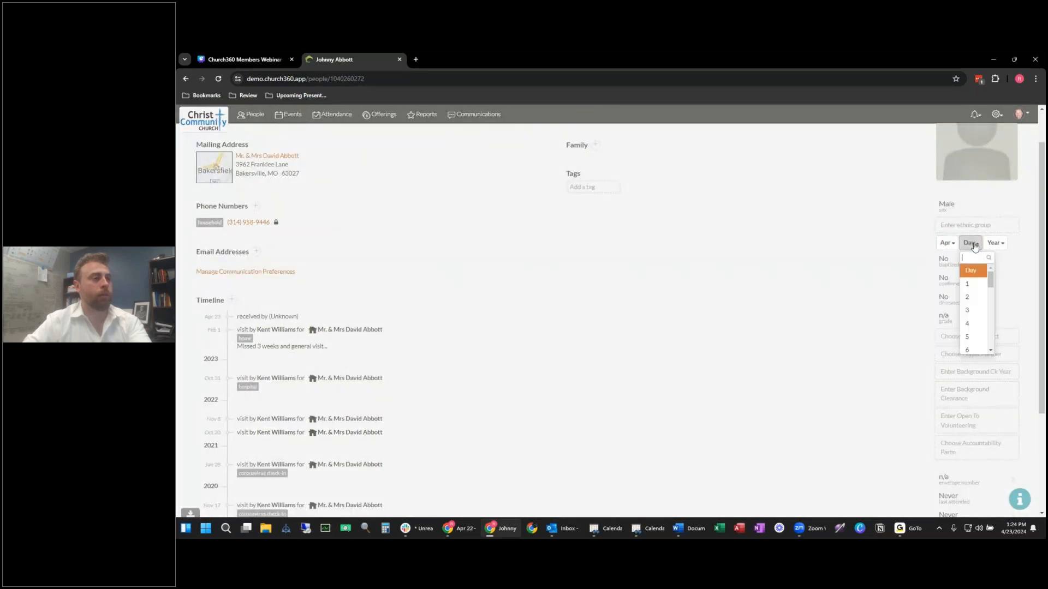
pyautogui.scroll(-4, 980, 287)
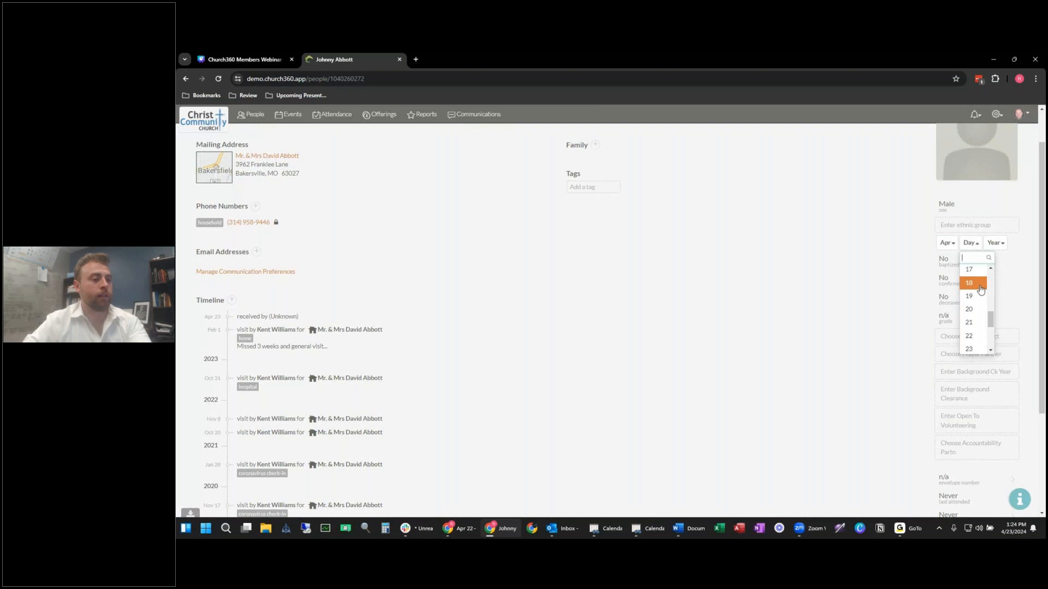
pyautogui.click(974, 336)
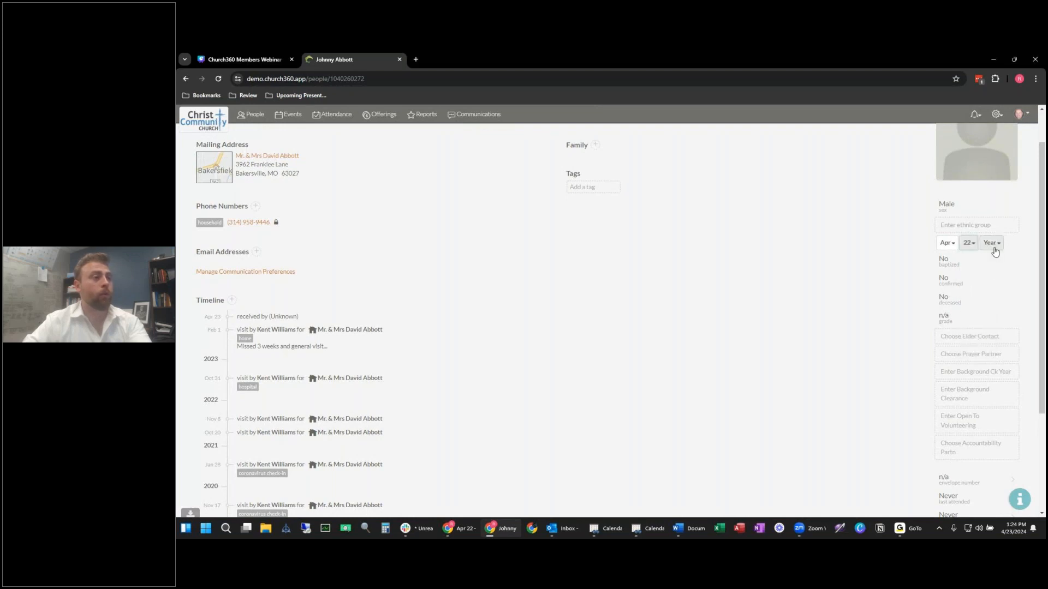
pyautogui.click(994, 250)
pyautogui.click(963, 284)
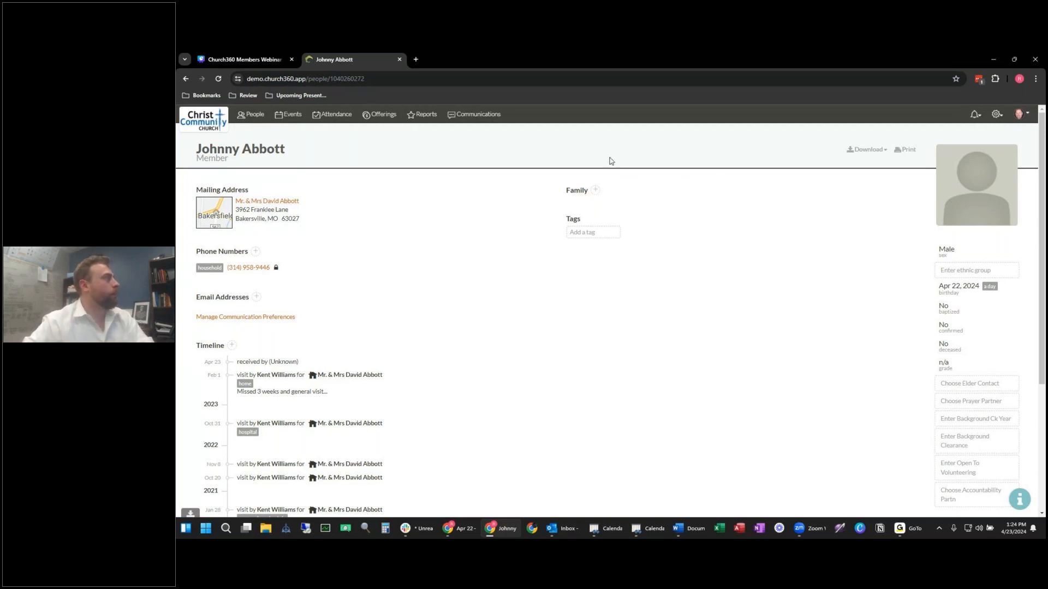
# Step: Return to the browser and open the Communications list of sent messages
pyautogui.hotkey('alt', 'Tab')
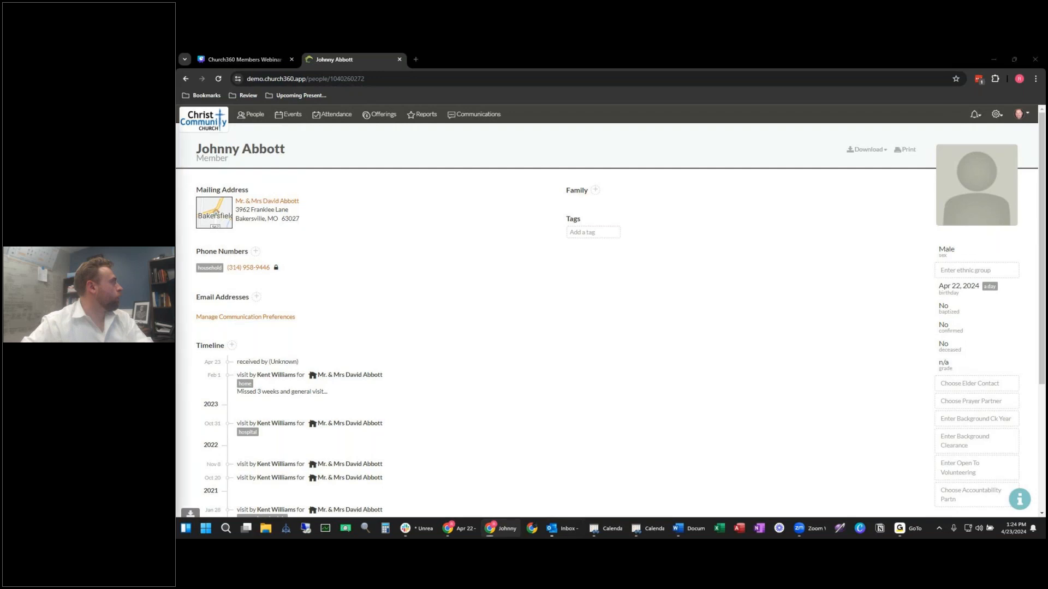
pyautogui.click(524, 197)
pyautogui.click(489, 123)
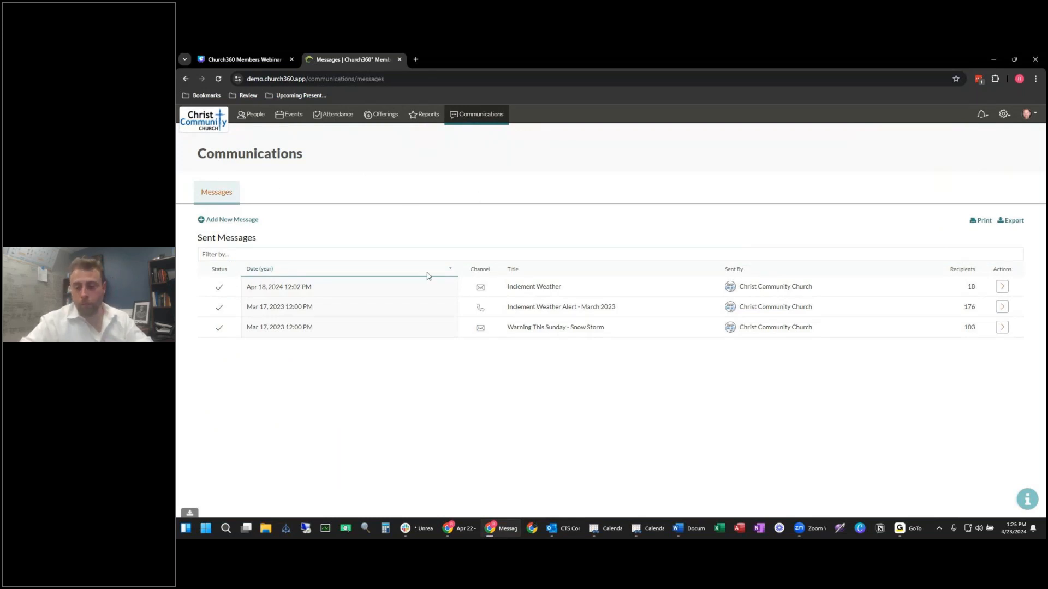
# Step: Add a new message on the Text channel, showing the 'Announcement: TBD' form
pyautogui.click(229, 221)
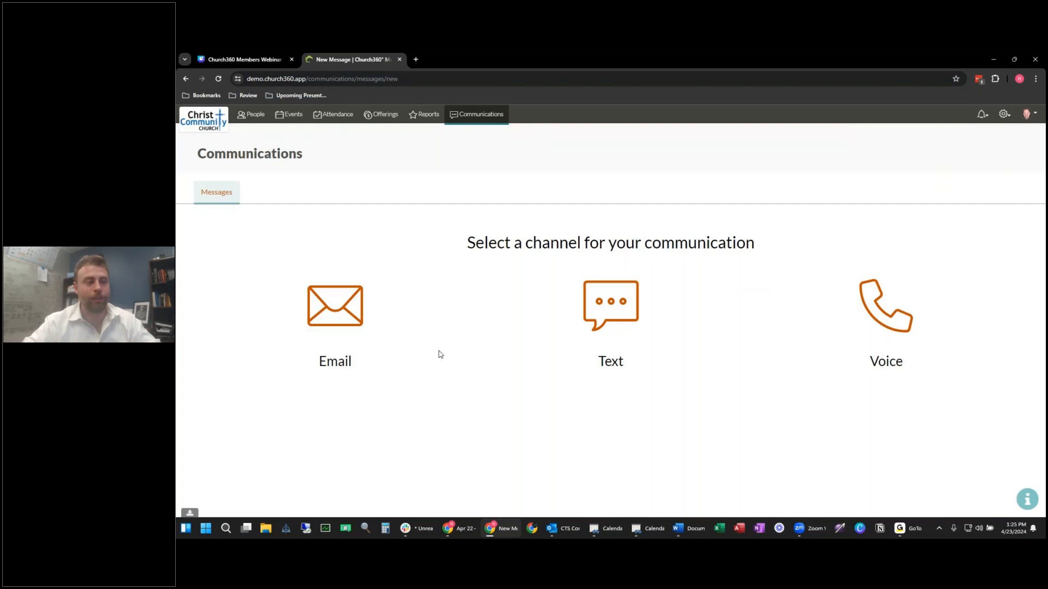
pyautogui.click(624, 299)
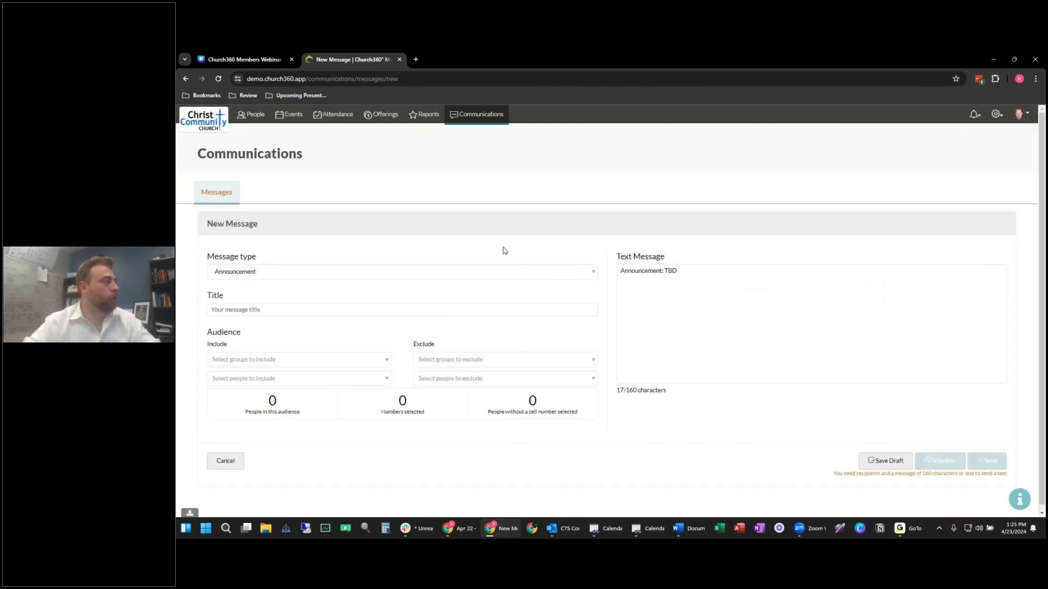
# Step: Make the text a Reminder titled 'Church Data Spring Cleaning Request'
pyautogui.click(484, 269)
pyautogui.click(484, 261)
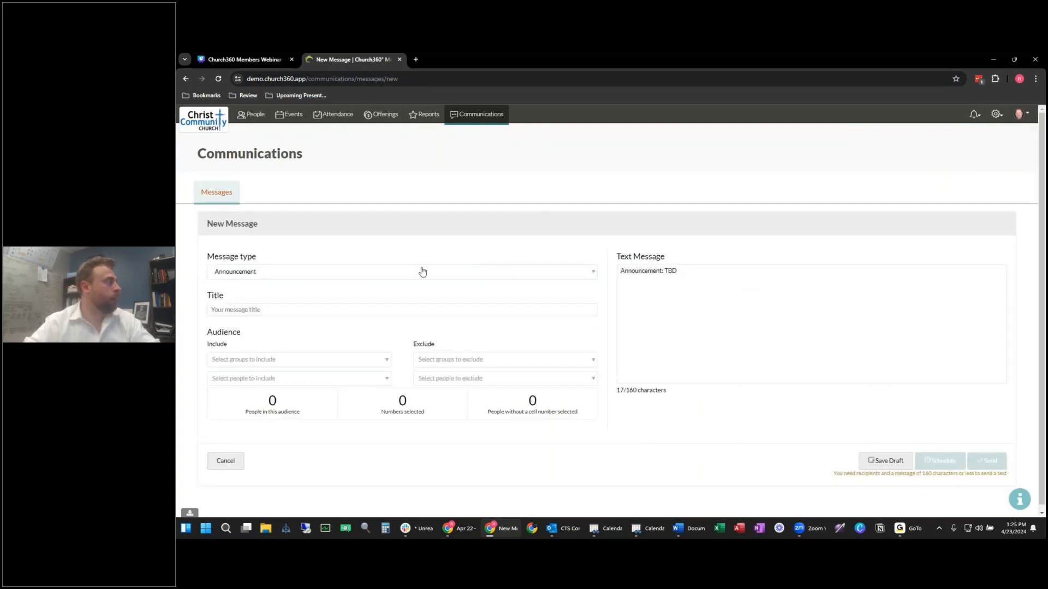
pyautogui.click(384, 276)
pyautogui.click(300, 317)
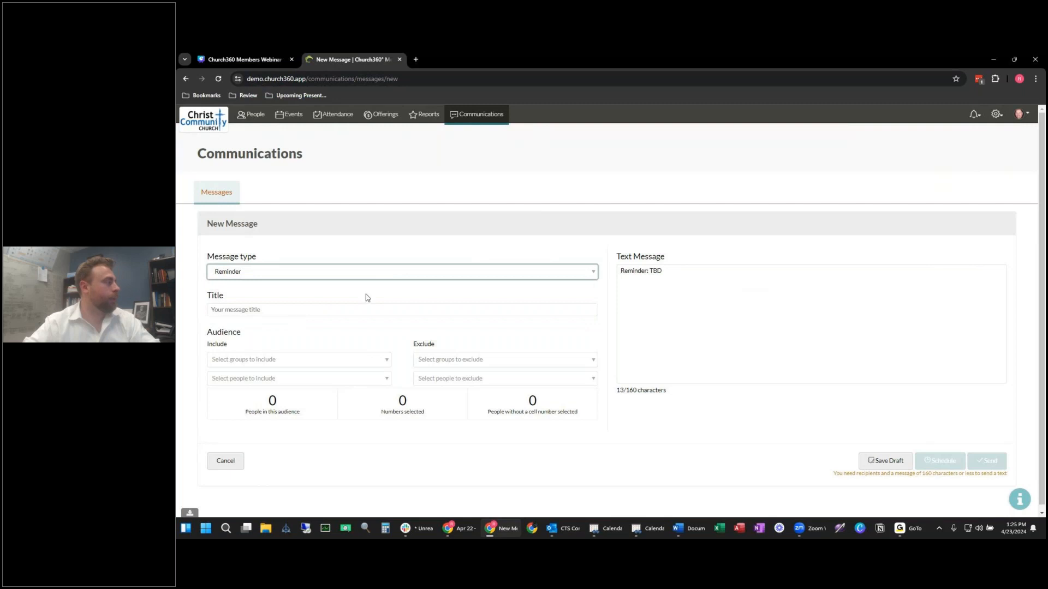
pyautogui.click(327, 309)
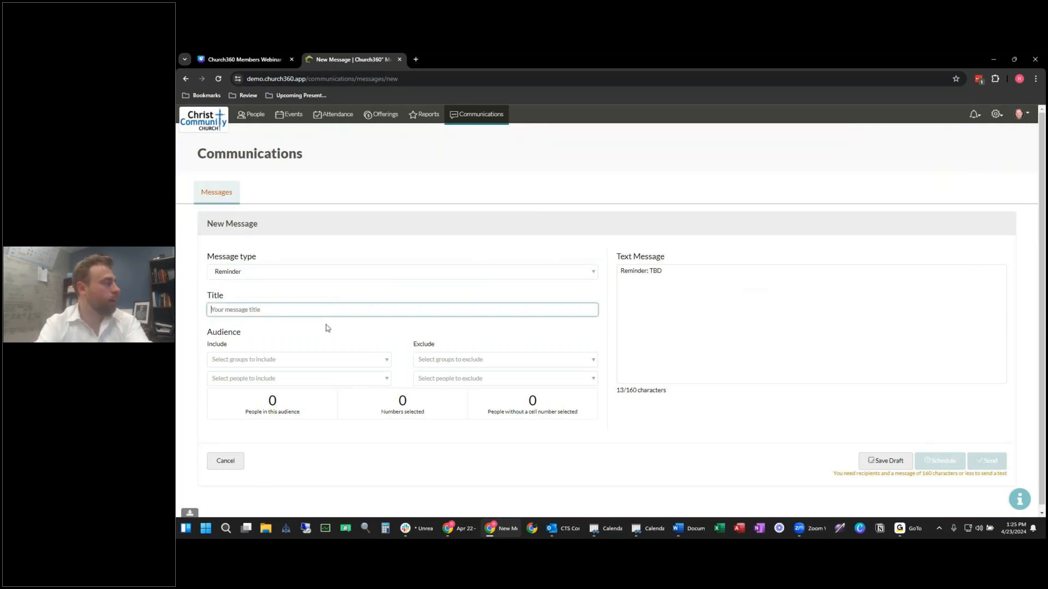
pyautogui.write('Church Data Spring Cleanin')
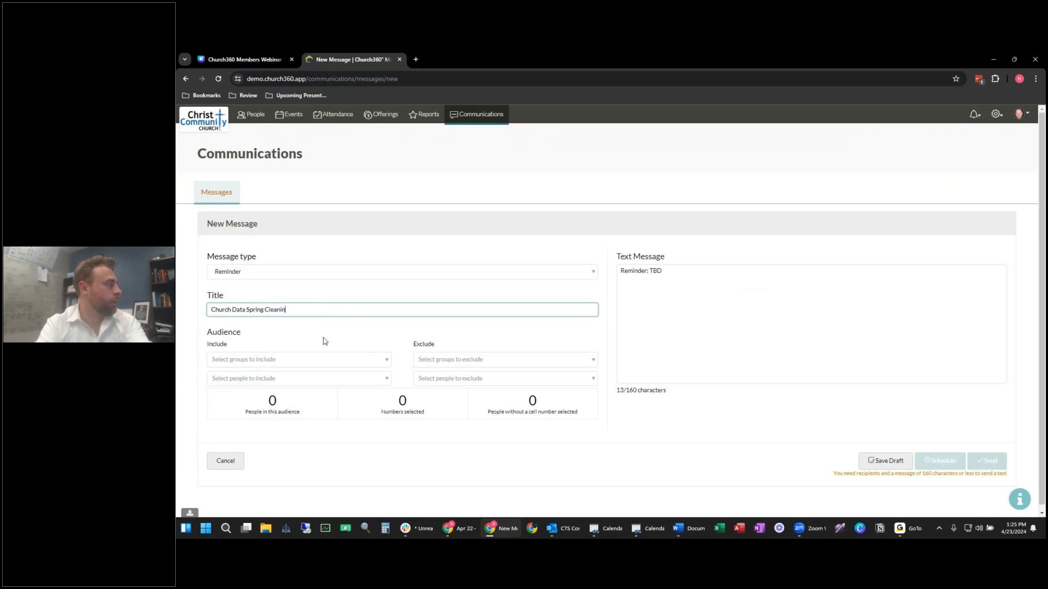
pyautogui.write('g Request')
pyautogui.click(325, 342)
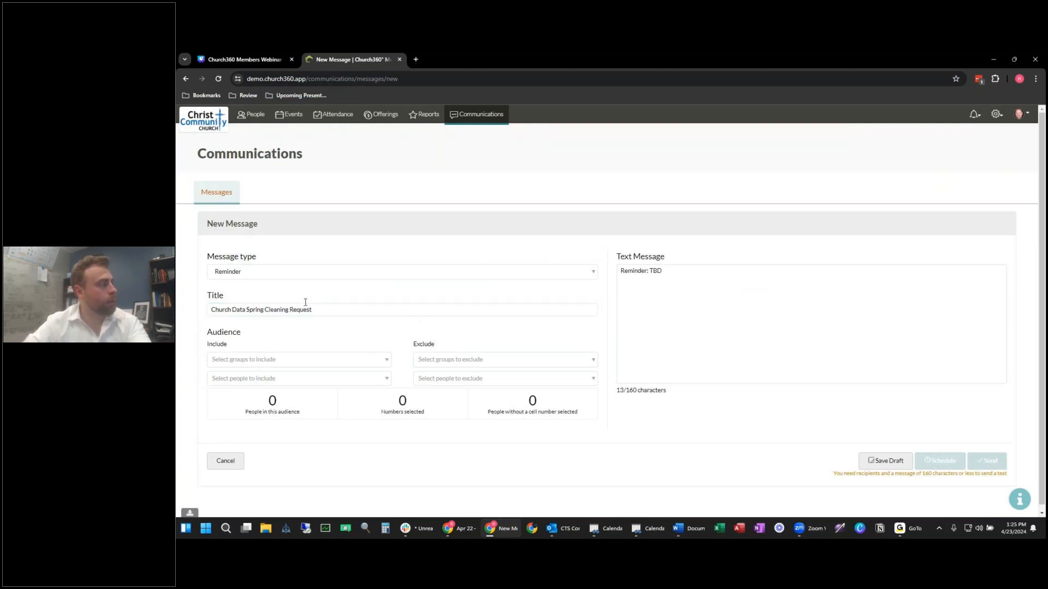
# Step: Include the Members group and exclude one person, leaving 244 recipients
pyautogui.click(317, 356)
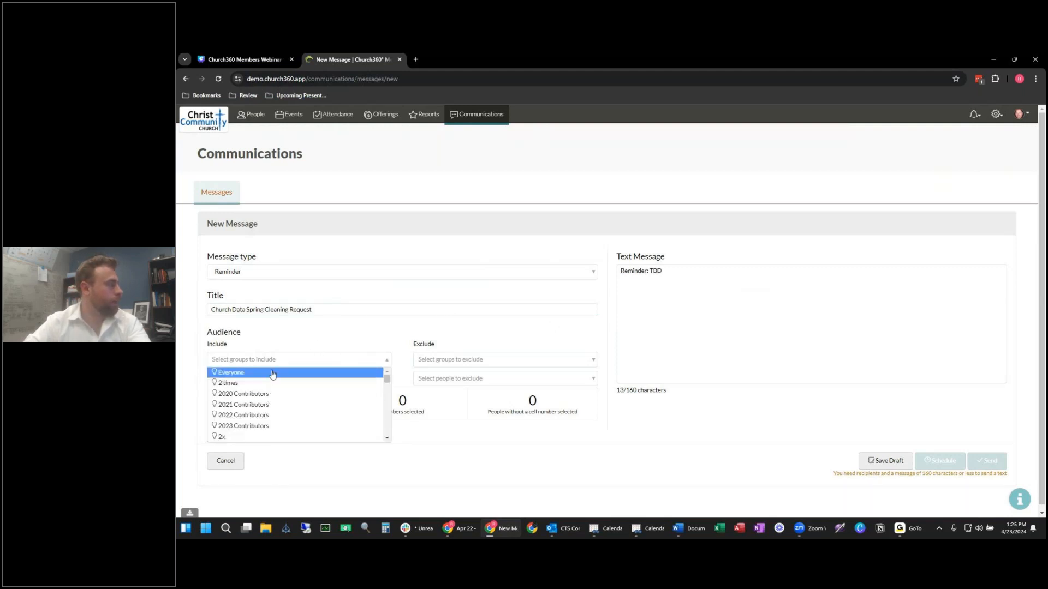
pyautogui.write('member')
pyautogui.click(279, 394)
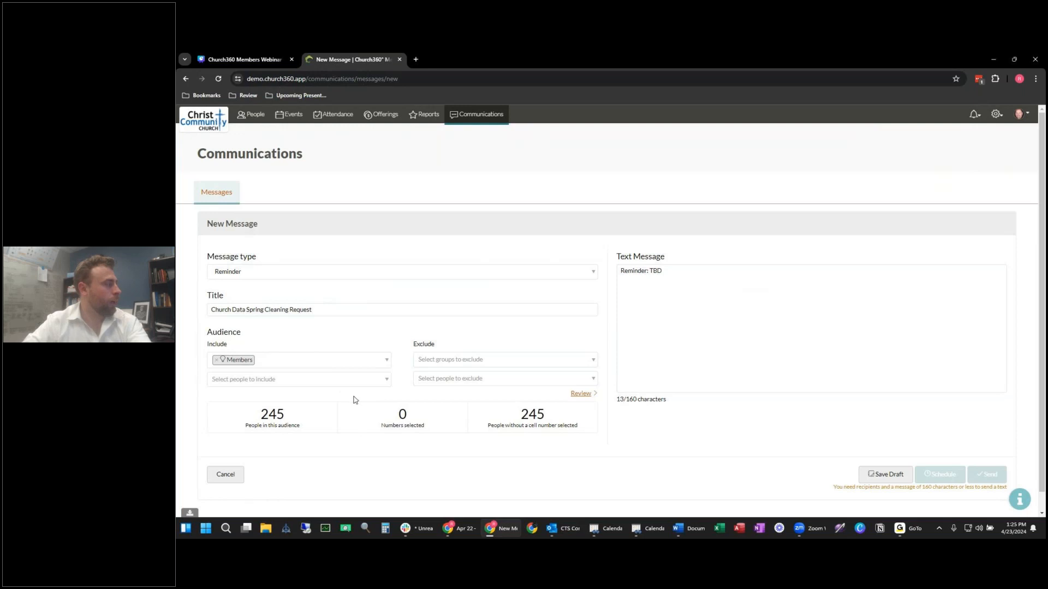
pyautogui.click(484, 361)
pyautogui.click(501, 351)
pyautogui.click(468, 379)
pyautogui.write('kent')
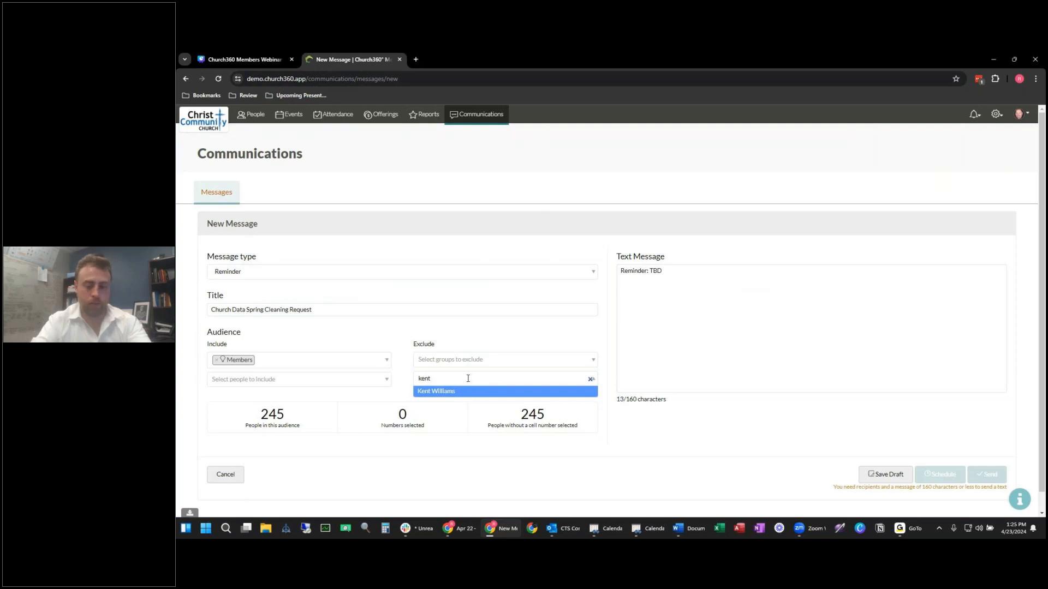
pyautogui.press('Return')
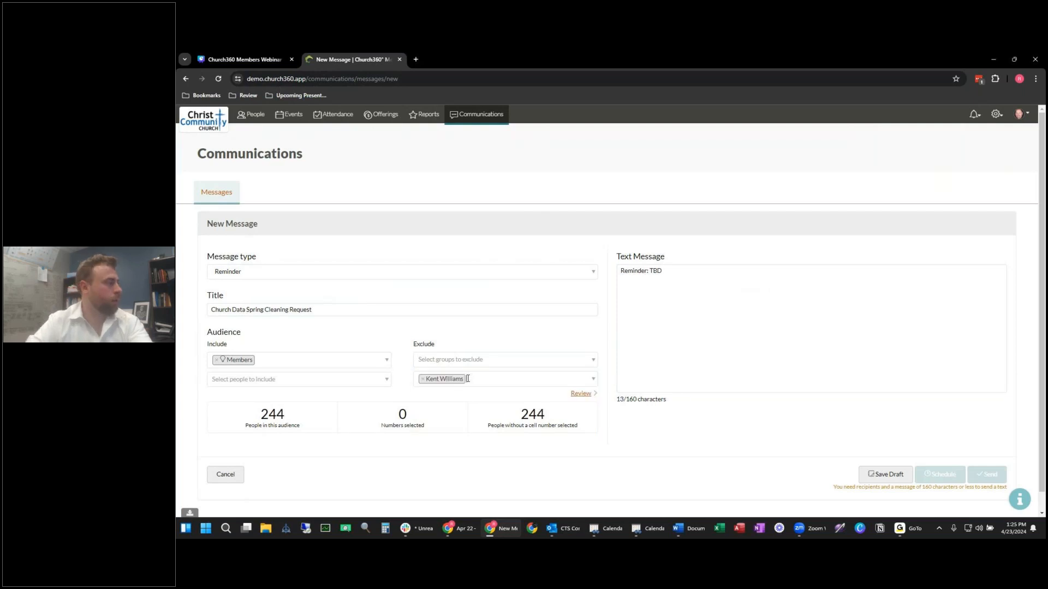
pyautogui.tripleClick(707, 290)
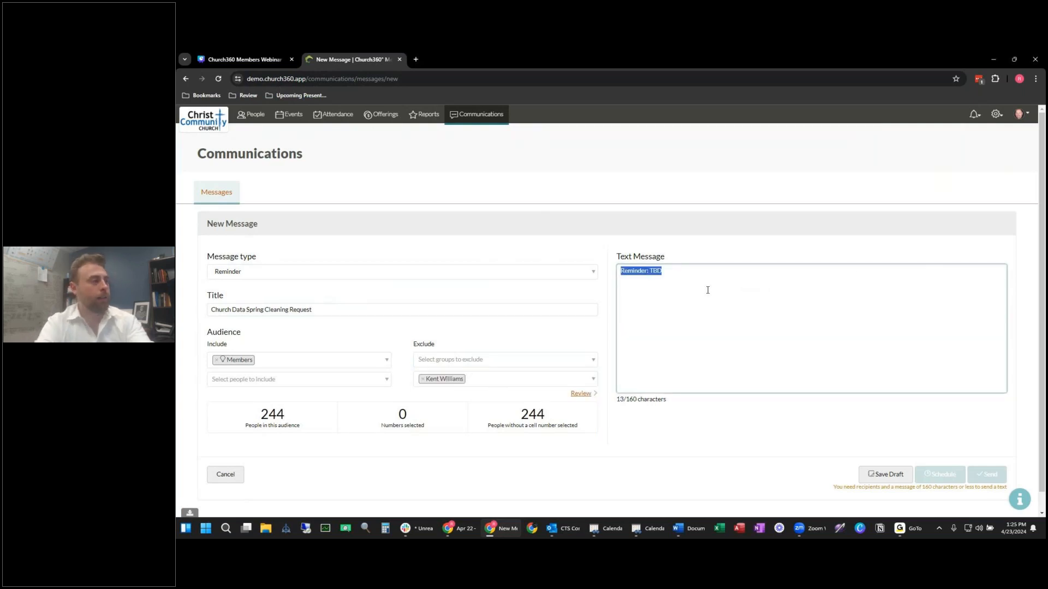
# Step: Start the reminder with 'Hello!' and the annual cleaning wording, fixing the typos
pyautogui.write('Hello! We are doing our annualy spring')
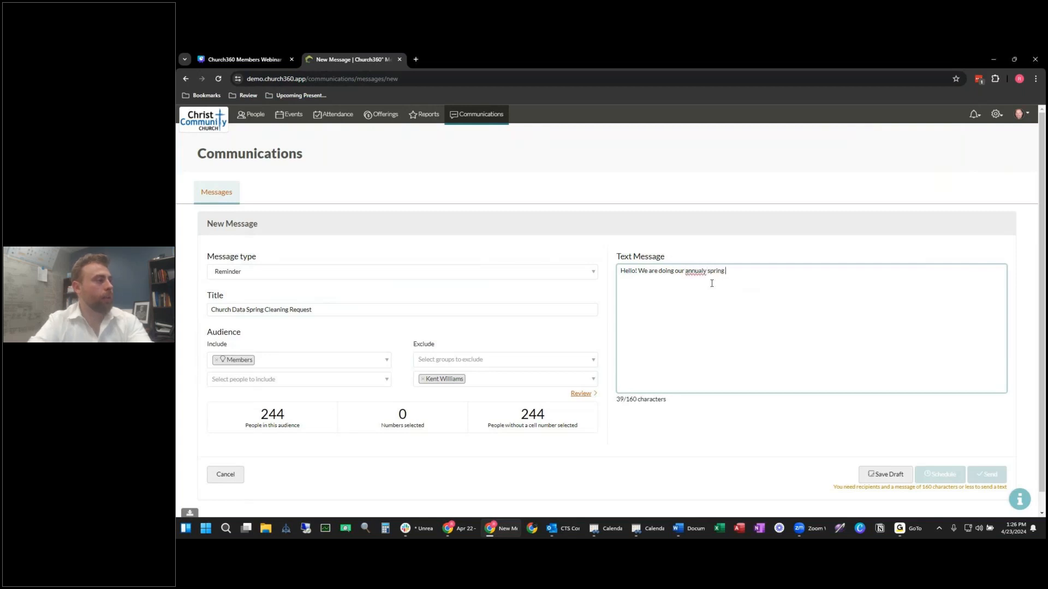
pyautogui.tripleClick(696, 271)
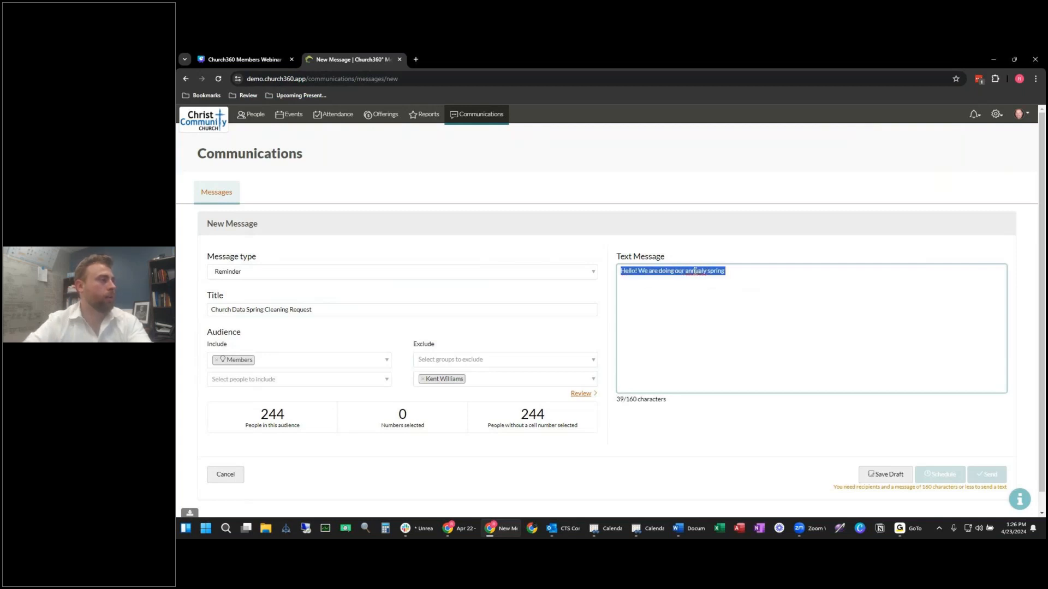
pyautogui.click(693, 273)
pyautogui.press('BackSpace')
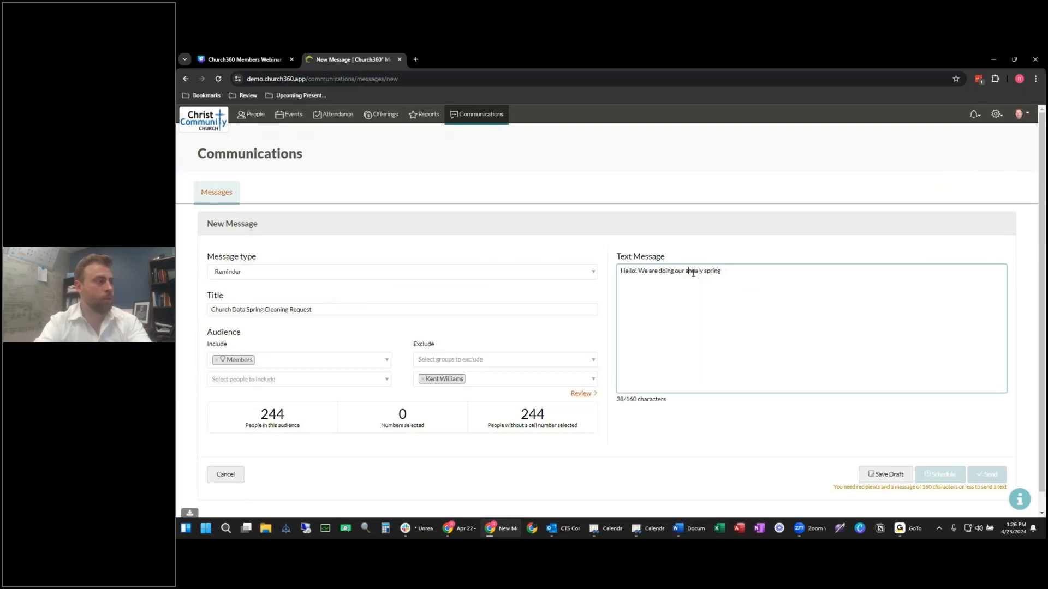
pyautogui.click(703, 272)
pyautogui.press('BackSpace')
pyautogui.write('cleaning')
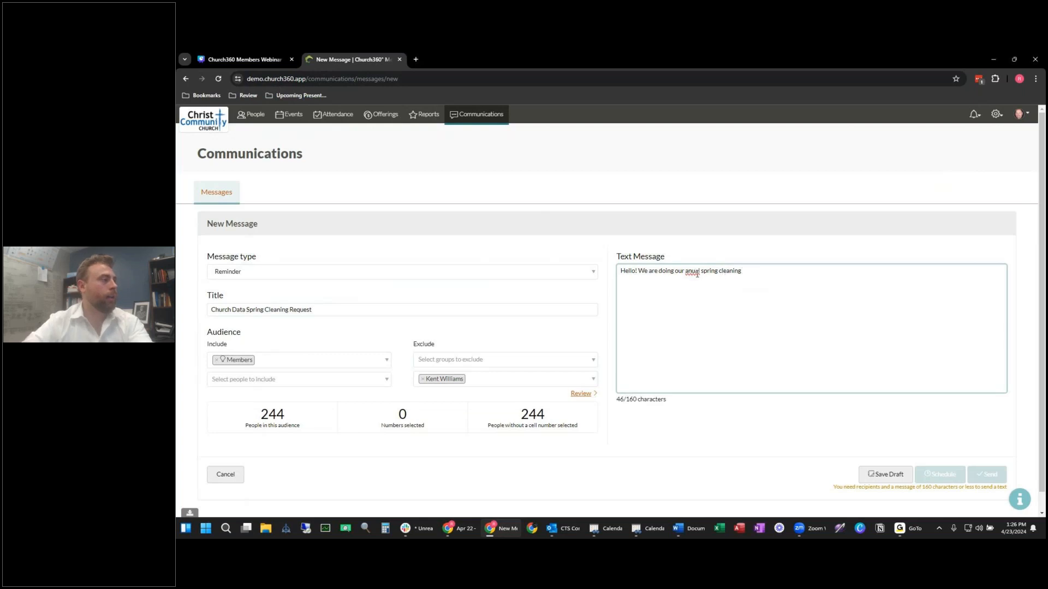
pyautogui.click(690, 271)
pyautogui.write('n')
# Step: Finish the request to contact the church office about updated contact information, at 155/160
pyautogui.click(790, 271)
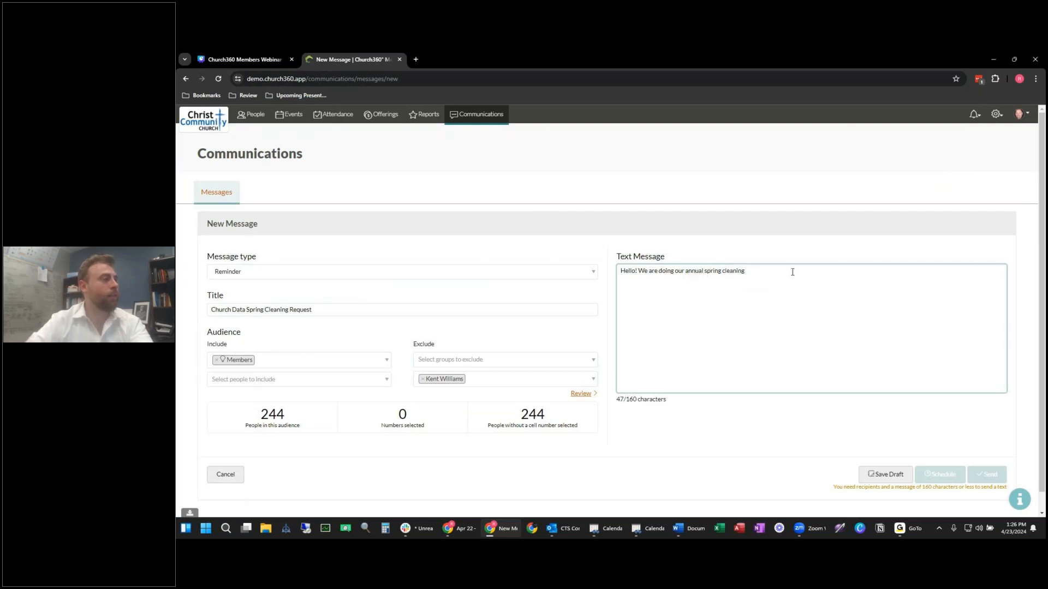
pyautogui.write('of our church records! Please contact')
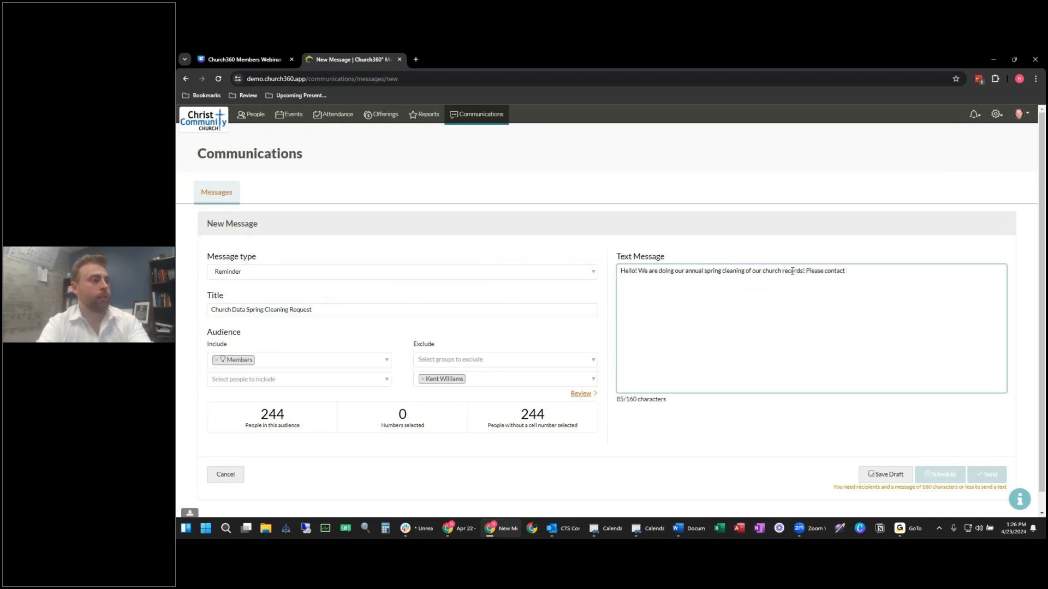
pyautogui.write(' the church ')
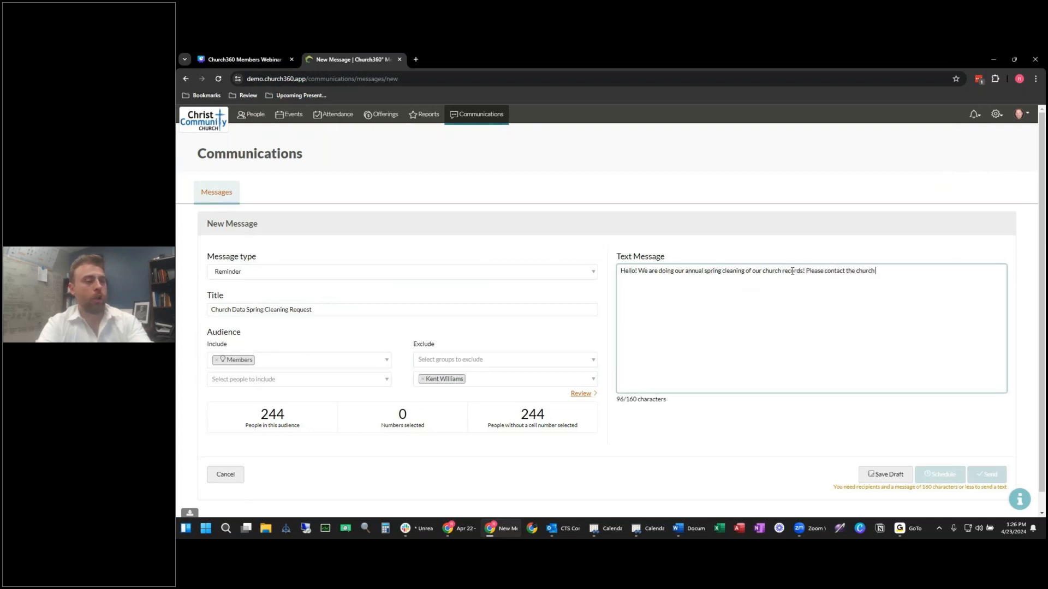
pyautogui.write('office if you h')
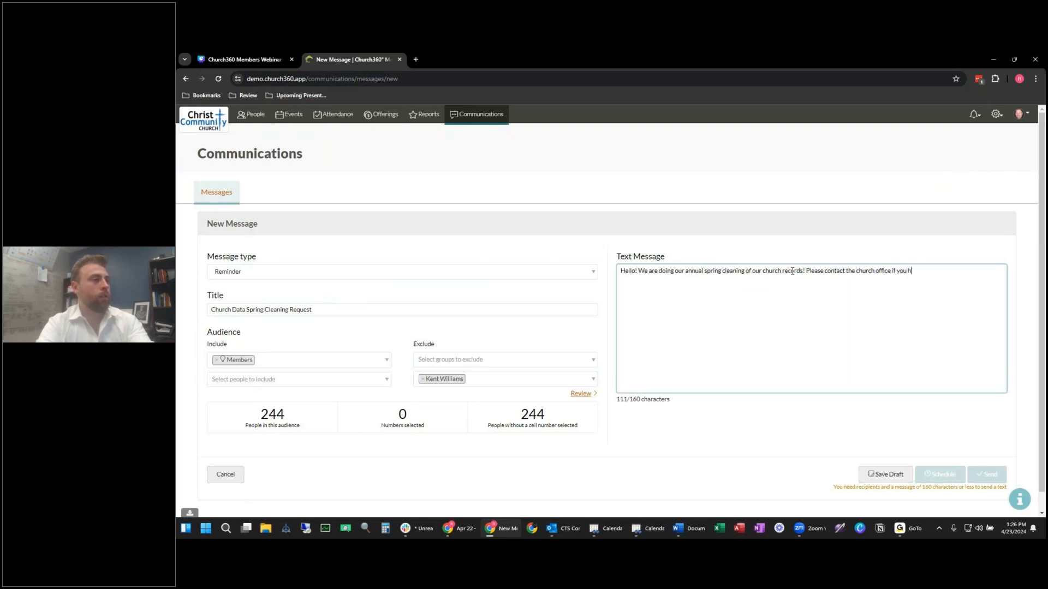
pyautogui.write('ave updated your ')
pyautogui.write('any of your ')
pyautogui.write('contact information such as')
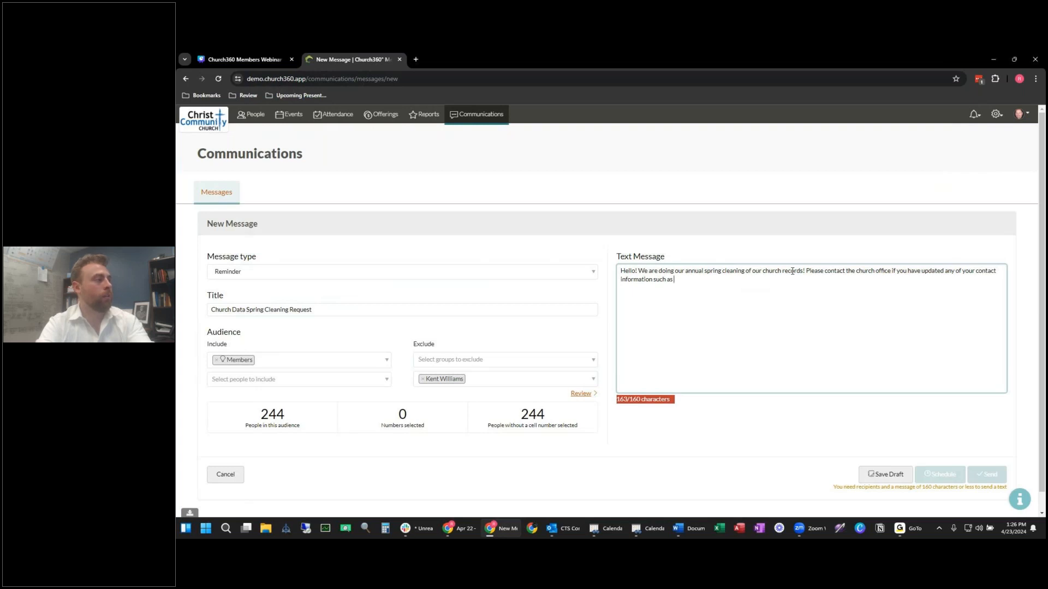
pyautogui.press('BackSpace')
pyautogui.press('BackSpace')
pyautogui.press('BackSpace')
pyautogui.press('BackSpace')
pyautogui.press('BackSpace')
pyautogui.press('BackSpace')
pyautogui.press('BackSpace')
pyautogui.press('BackSpace')
pyautogui.press('BackSpace')
pyautogui.press('BackSpace')
pyautogui.press('BackSpace')
pyautogui.press('BackSpace')
pyautogui.press('BackSpace')
pyautogui.press('BackSpace')
pyautogui.press('BackSpace')
pyautogui.press('BackSpace')
pyautogui.press('BackSpace')
pyautogui.press('BackSpace')
pyautogui.press('BackSpace')
pyautogui.press('BackSpace')
pyautogui.press('BackSpace')
pyautogui.write('contact ')
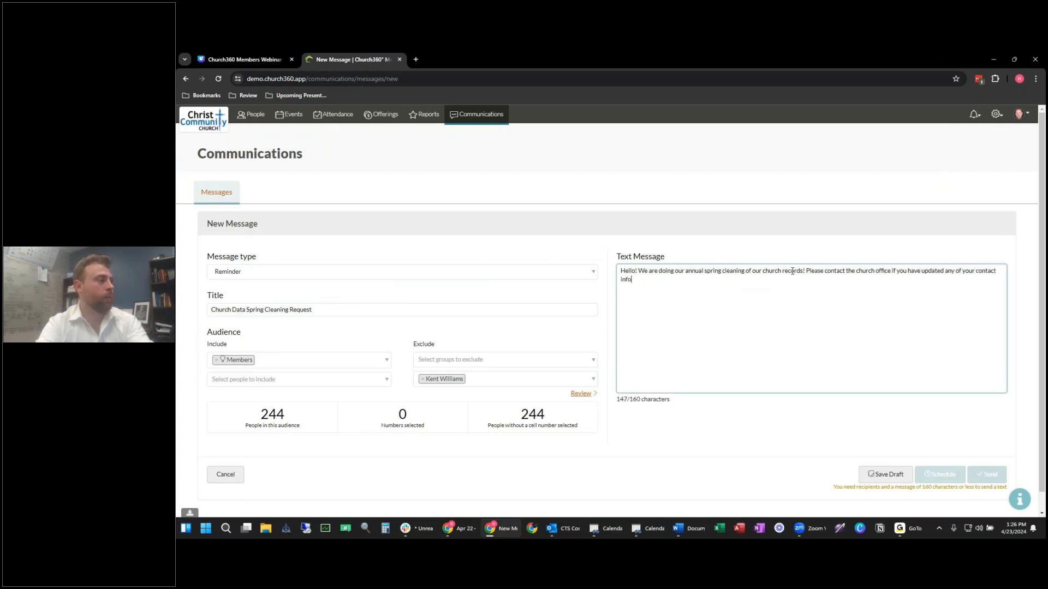
pyautogui.write('information!')
pyautogui.click(758, 424)
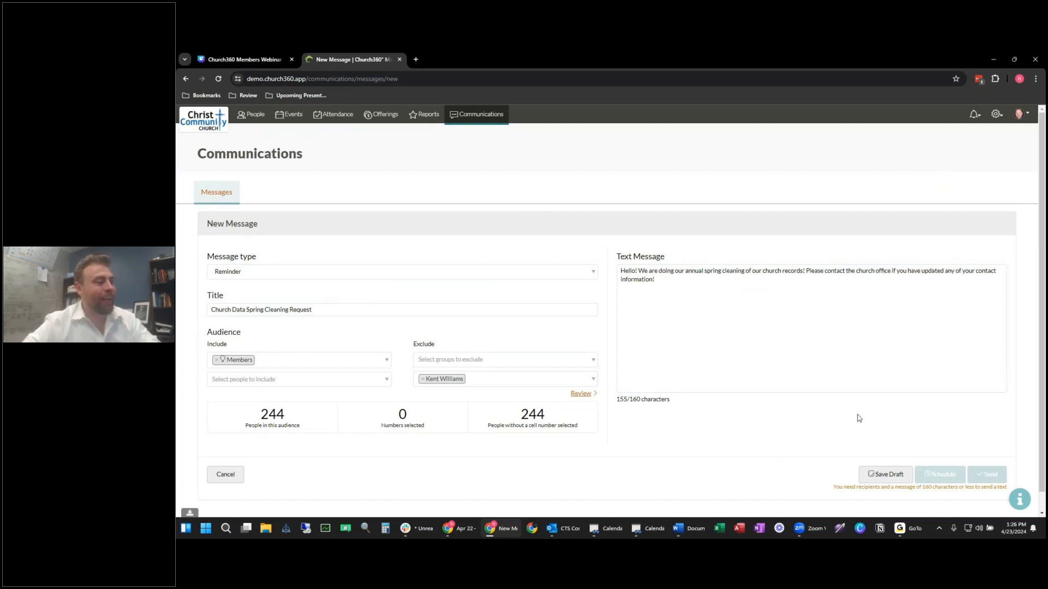
pyautogui.scroll(-1, 791, 447)
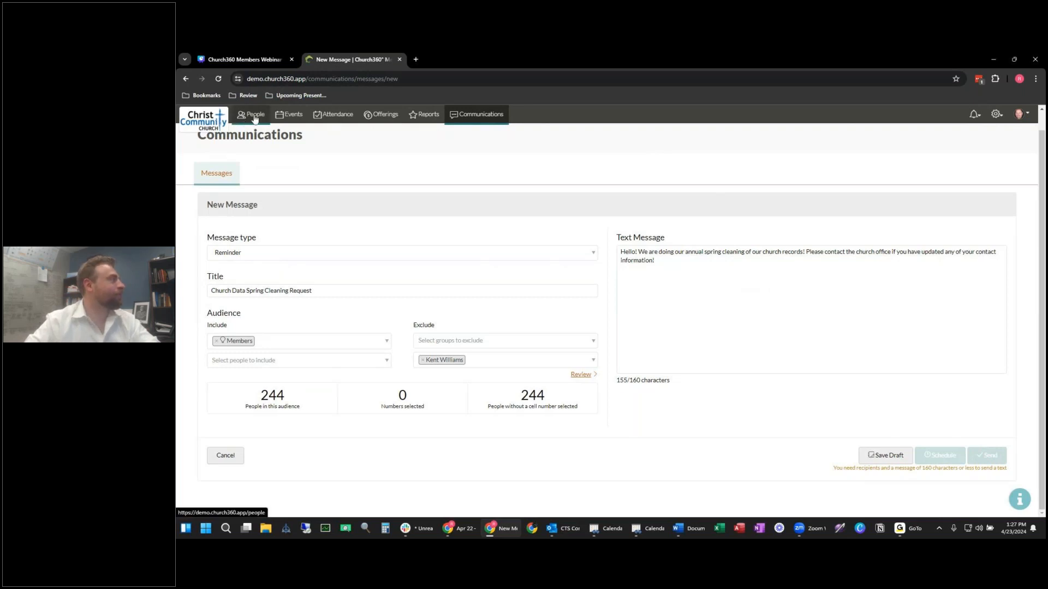
pyautogui.click(485, 117)
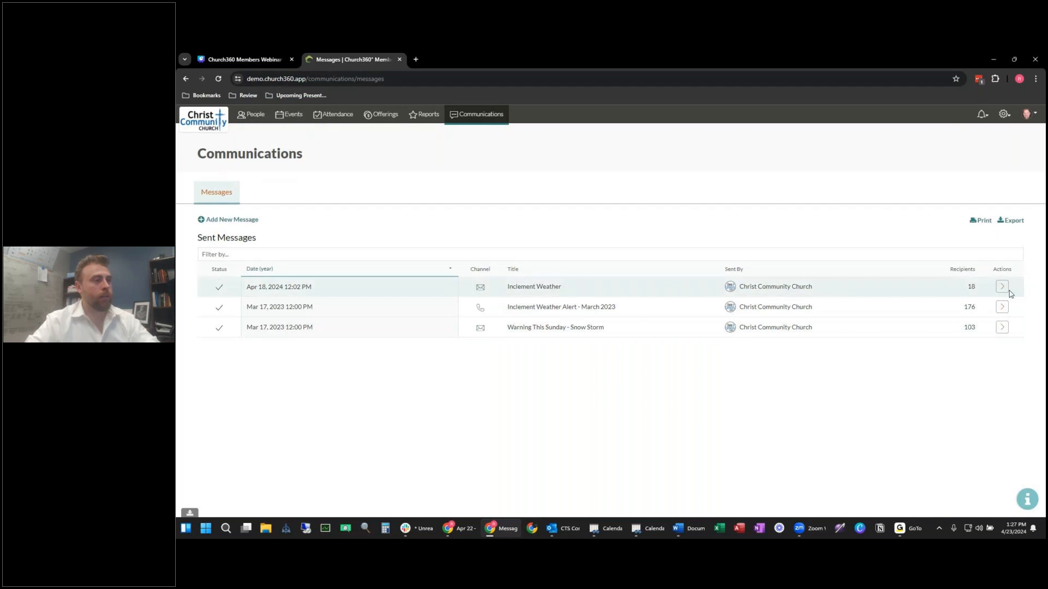
pyautogui.click(1006, 309)
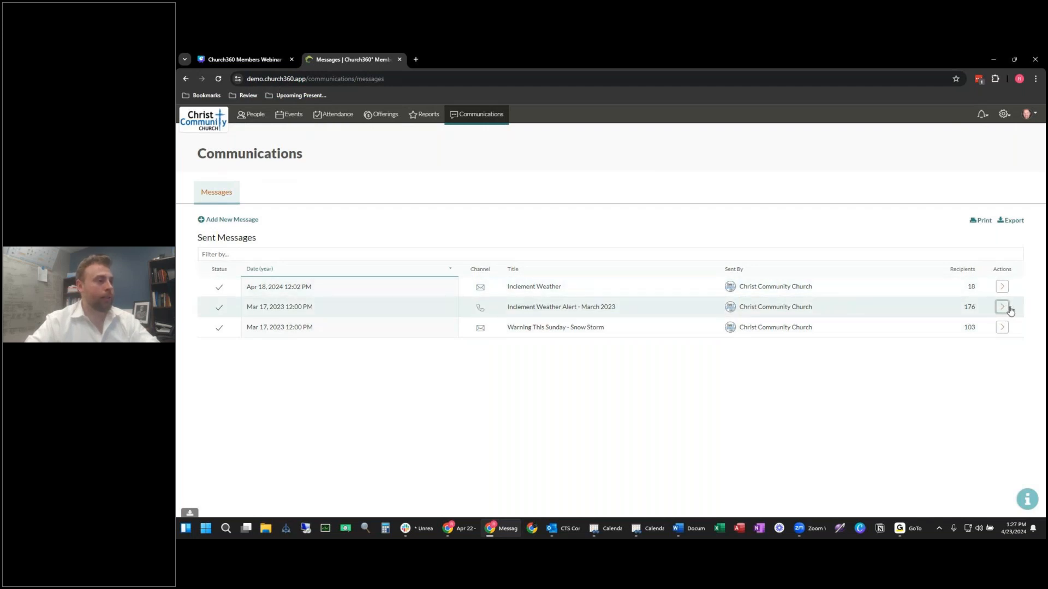
pyautogui.click(610, 410)
pyautogui.scroll(-3, 601, 322)
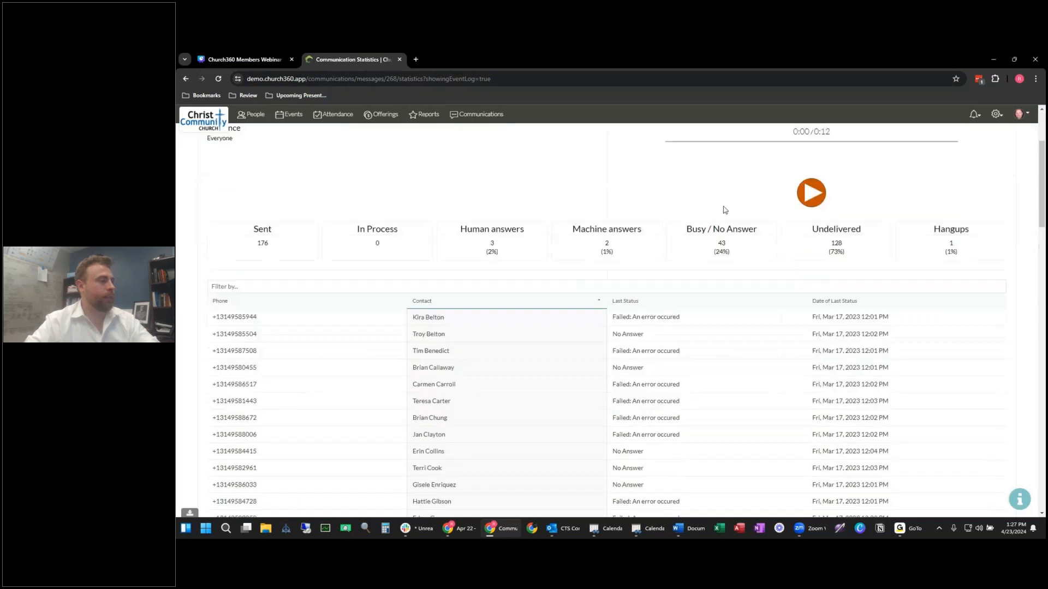
pyautogui.scroll(-2, 713, 208)
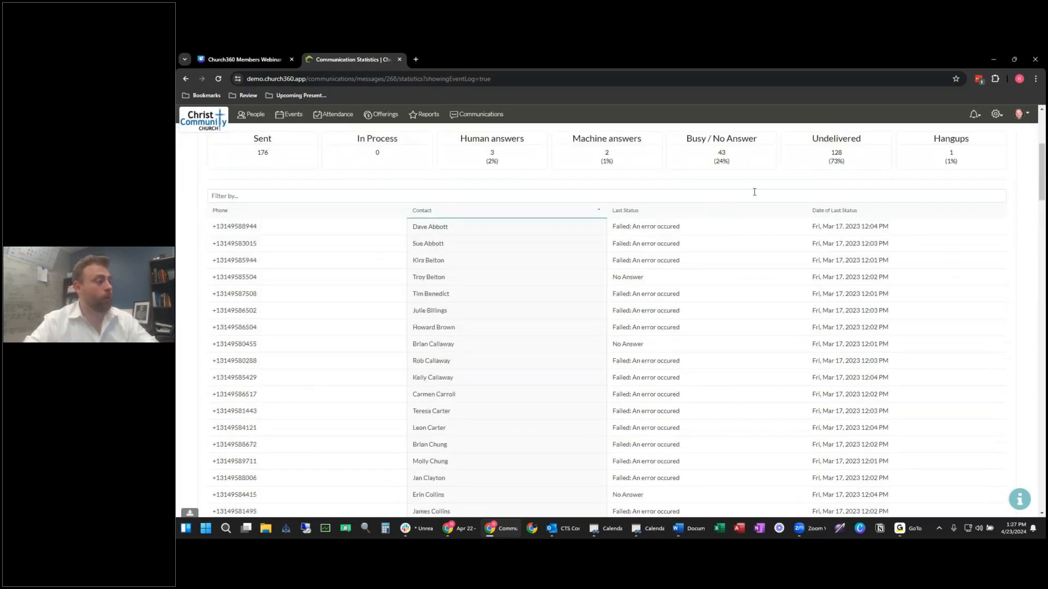
pyautogui.scroll(1, 652, 426)
pyautogui.scroll(2, 655, 426)
pyautogui.scroll(-2, 662, 428)
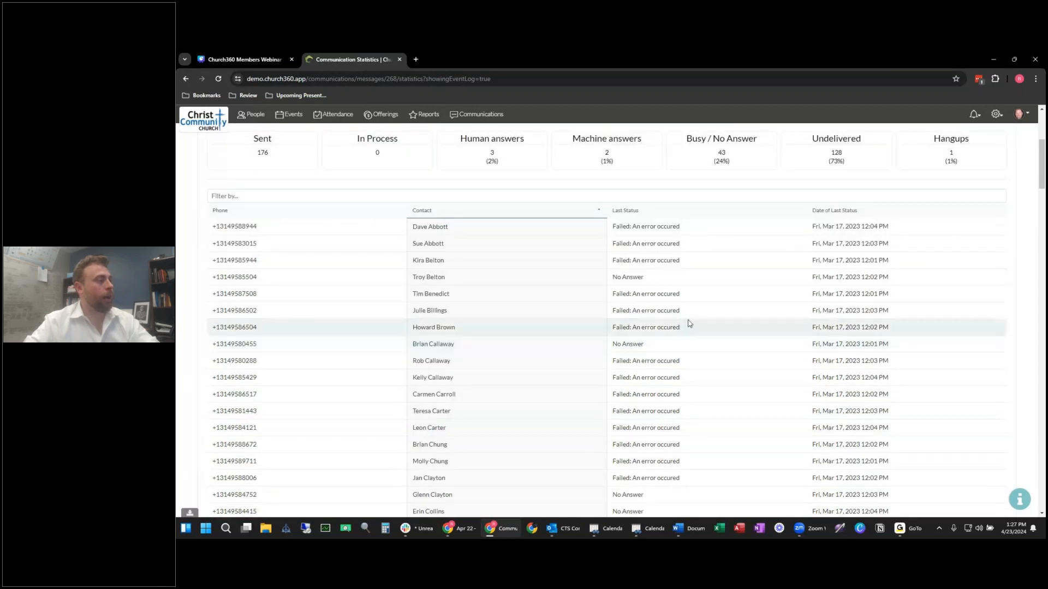
pyautogui.scroll(-4, 719, 272)
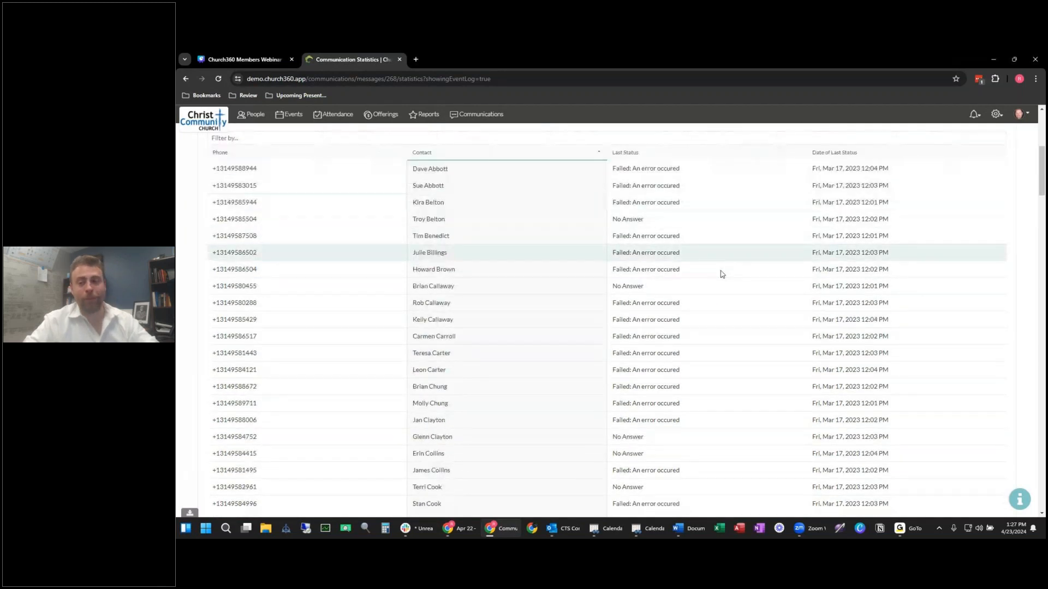
pyautogui.scroll(-12, 716, 287)
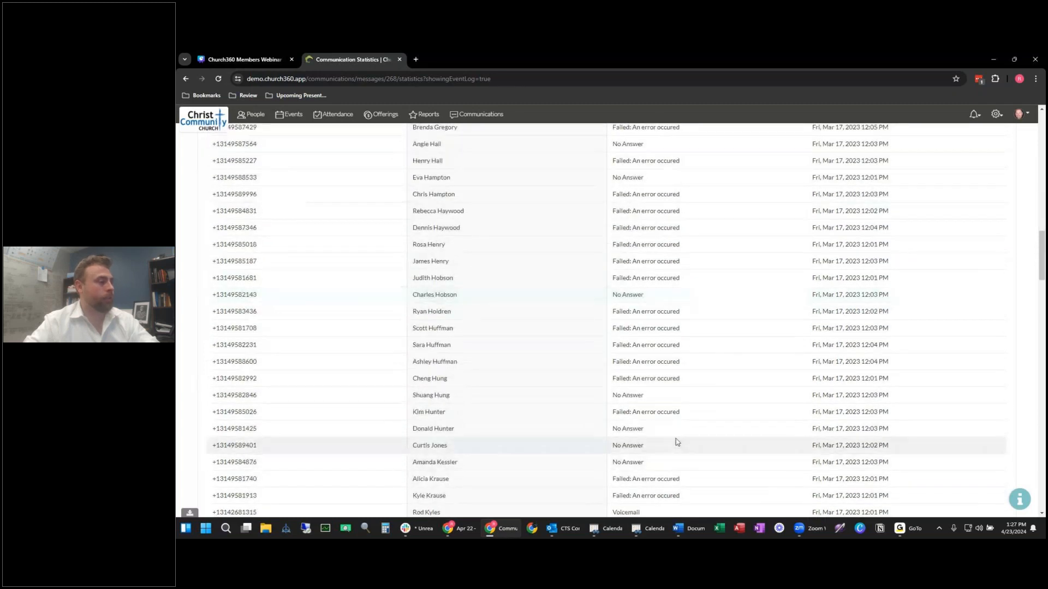
pyautogui.scroll(-4, 669, 388)
pyautogui.scroll(20, 453, 280)
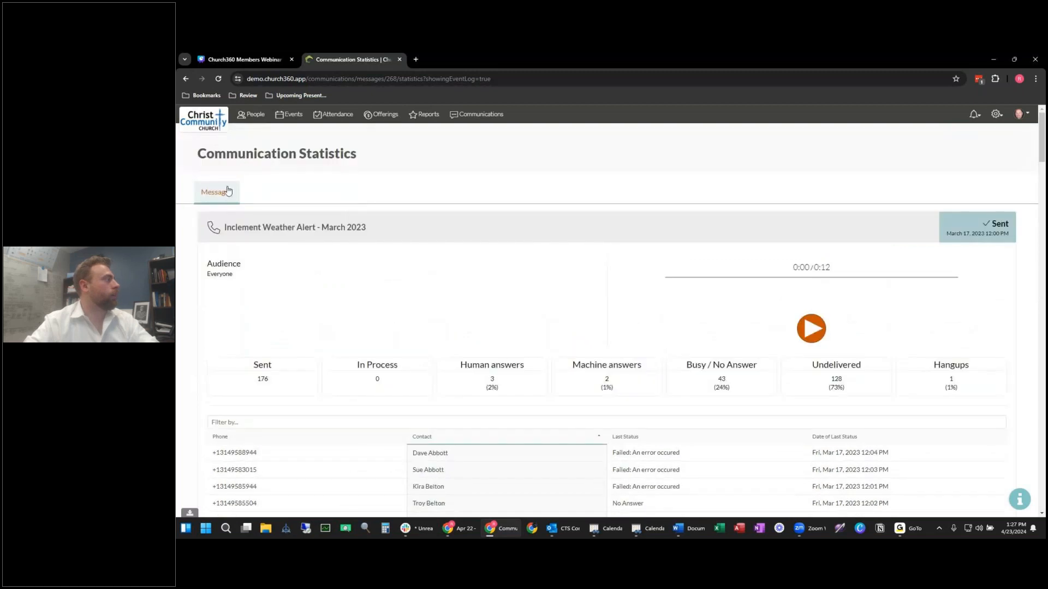
pyautogui.click(221, 192)
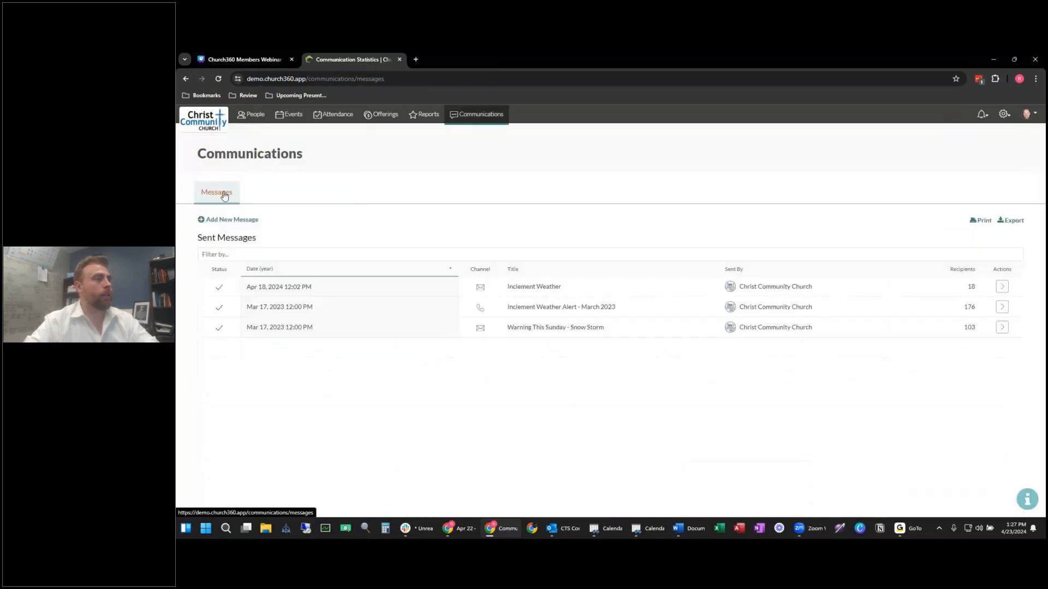
pyautogui.click(1001, 327)
pyautogui.click(618, 410)
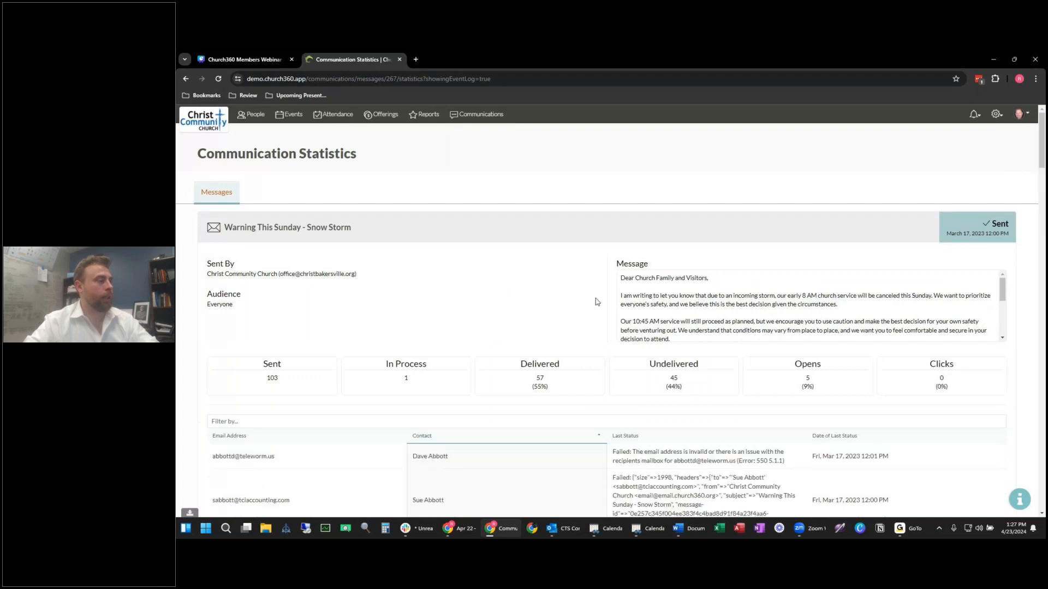
pyautogui.scroll(-5, 601, 300)
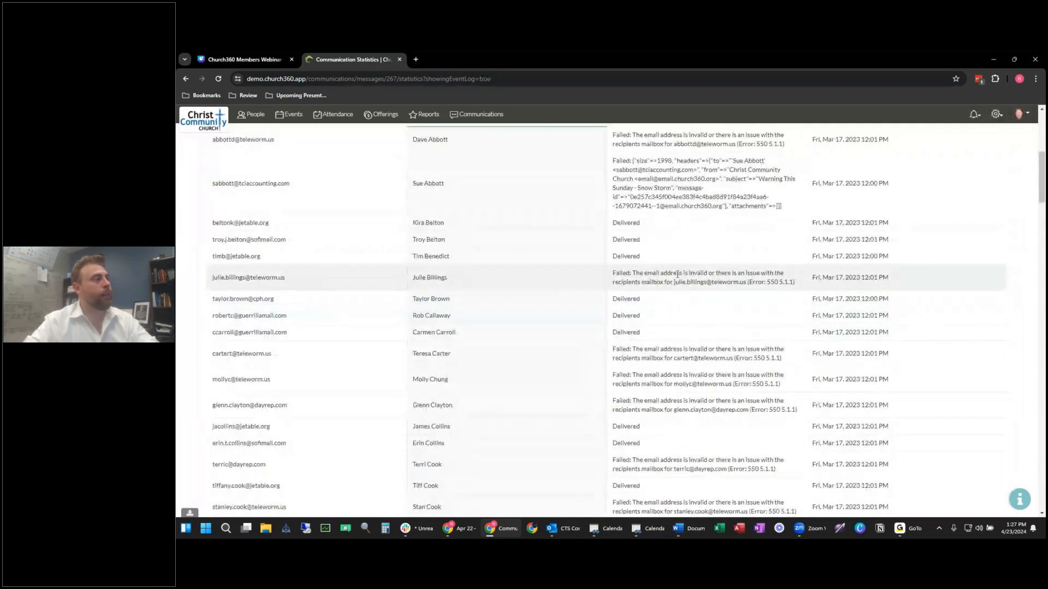
pyautogui.scroll(2, 748, 304)
pyautogui.scroll(-3, 748, 311)
pyautogui.scroll(-3, 749, 317)
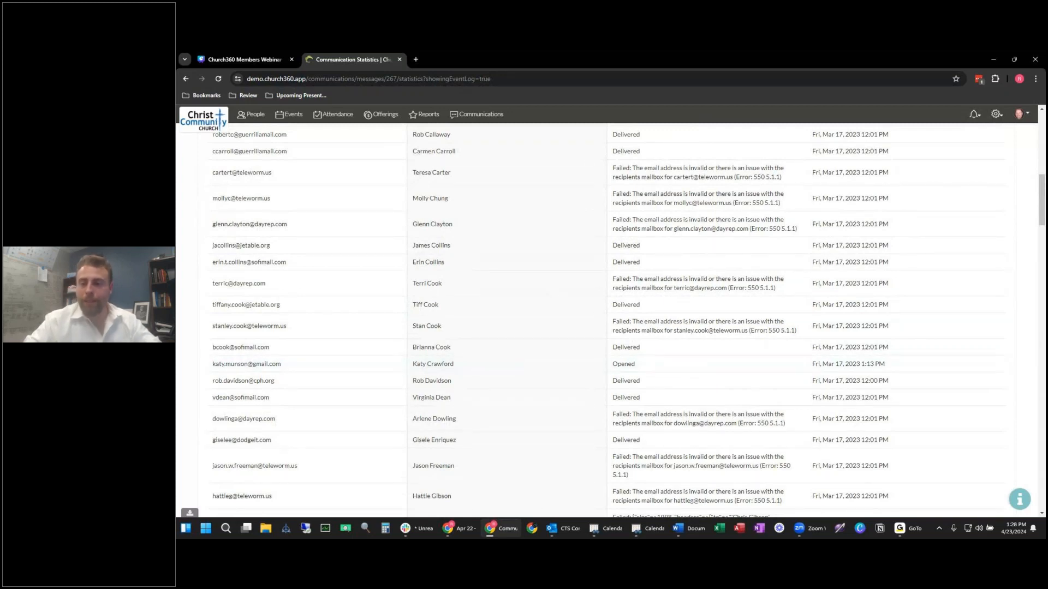
pyautogui.hotkey('alt', 'Tab')
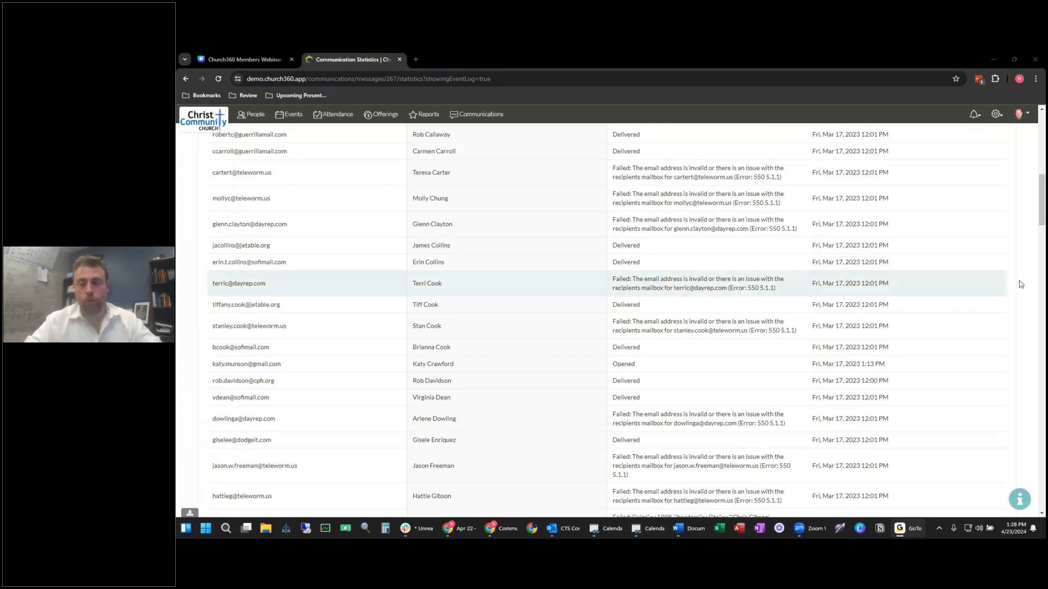
pyautogui.scroll(1, 512, 272)
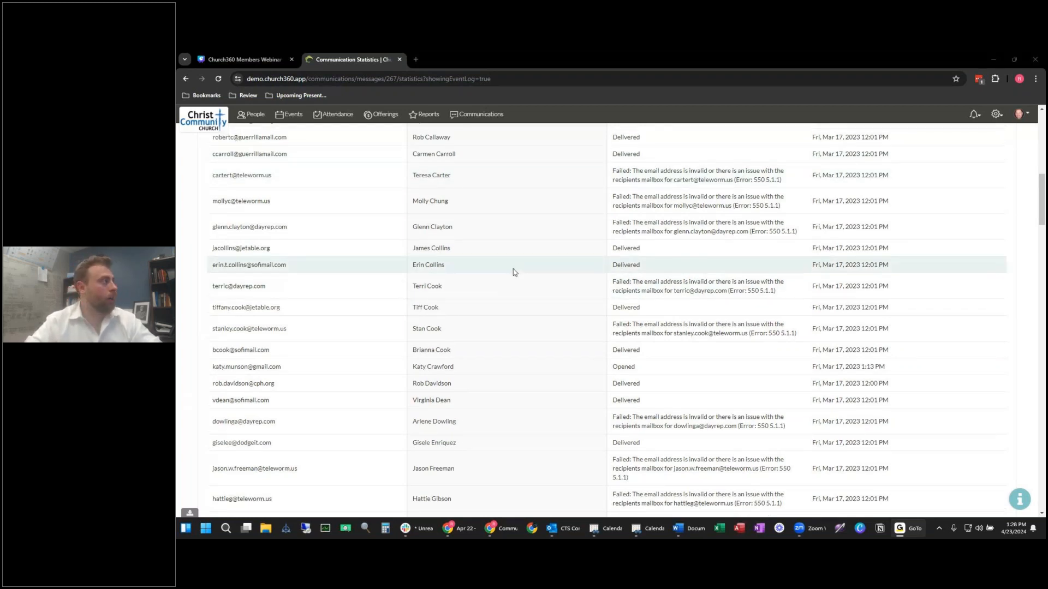
pyautogui.hotkey('alt', 'Left')
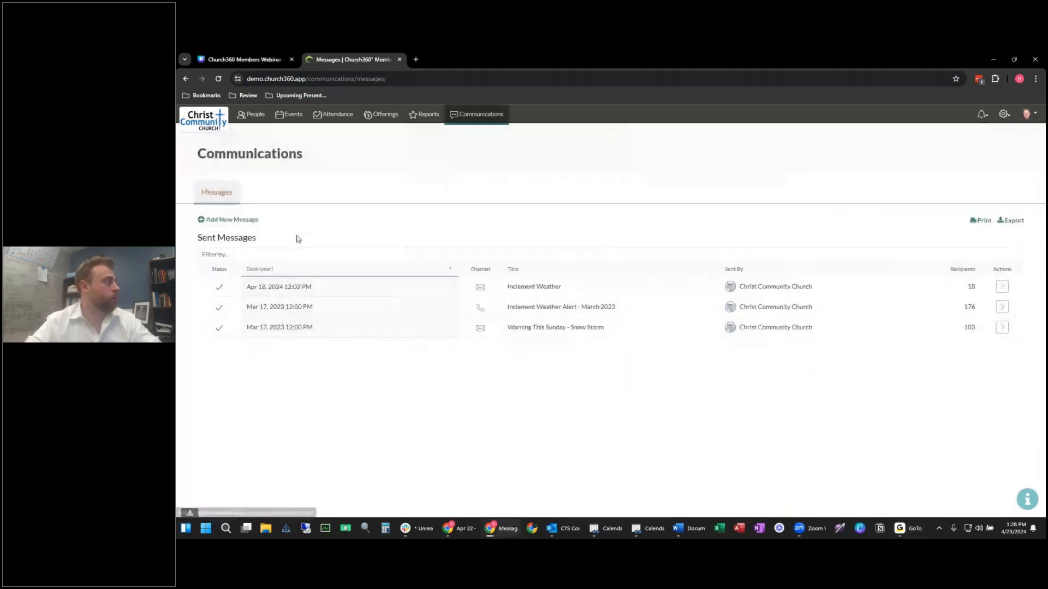
# Step: Abandon a text draft and start a new message on the Email channel
pyautogui.click(215, 219)
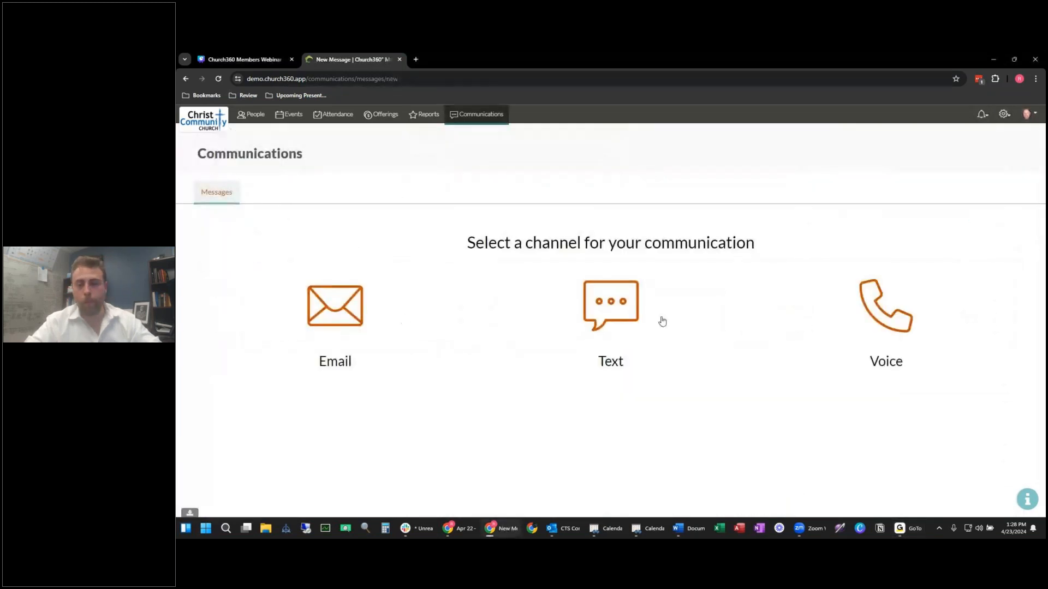
pyautogui.click(636, 319)
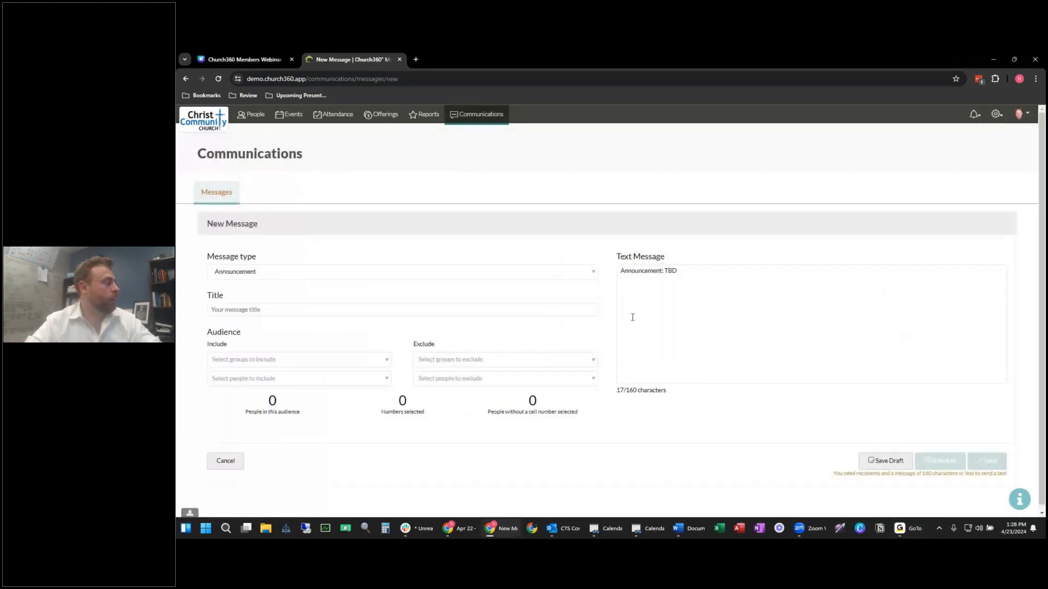
pyautogui.click(220, 199)
pyautogui.click(242, 221)
pyautogui.click(334, 305)
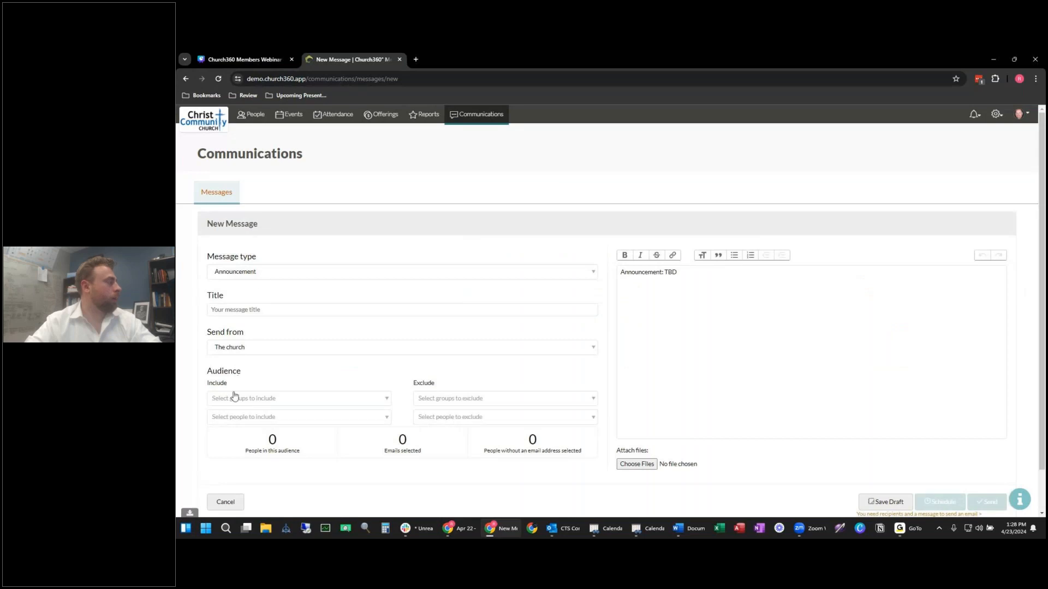
# Step: Add two individually chosen people to the email's audience
pyautogui.click(293, 416)
pyautogui.click(300, 404)
pyautogui.click(333, 375)
pyautogui.click(282, 418)
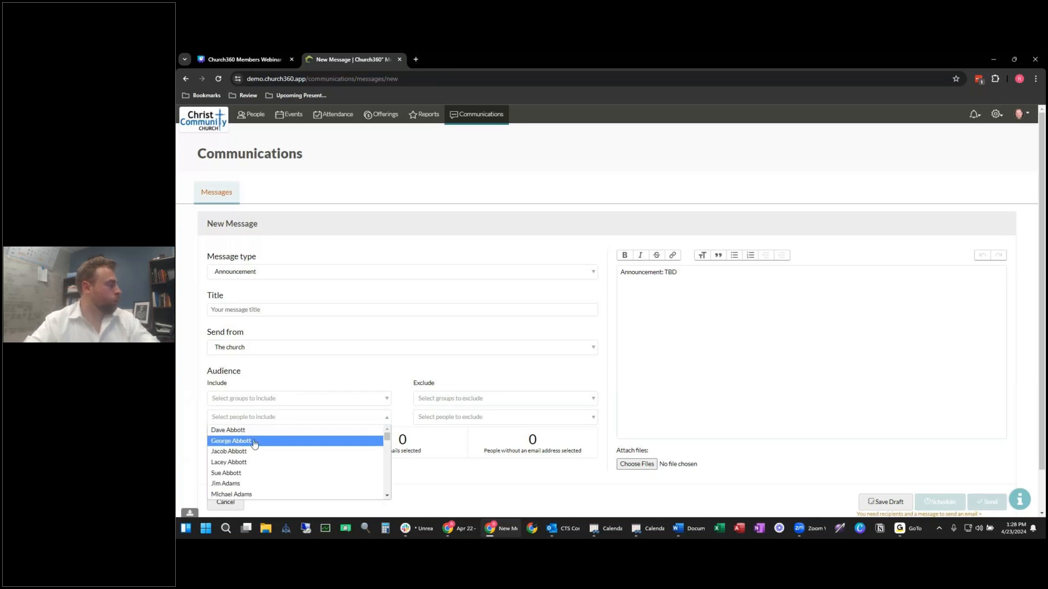
pyautogui.click(254, 439)
pyautogui.click(297, 419)
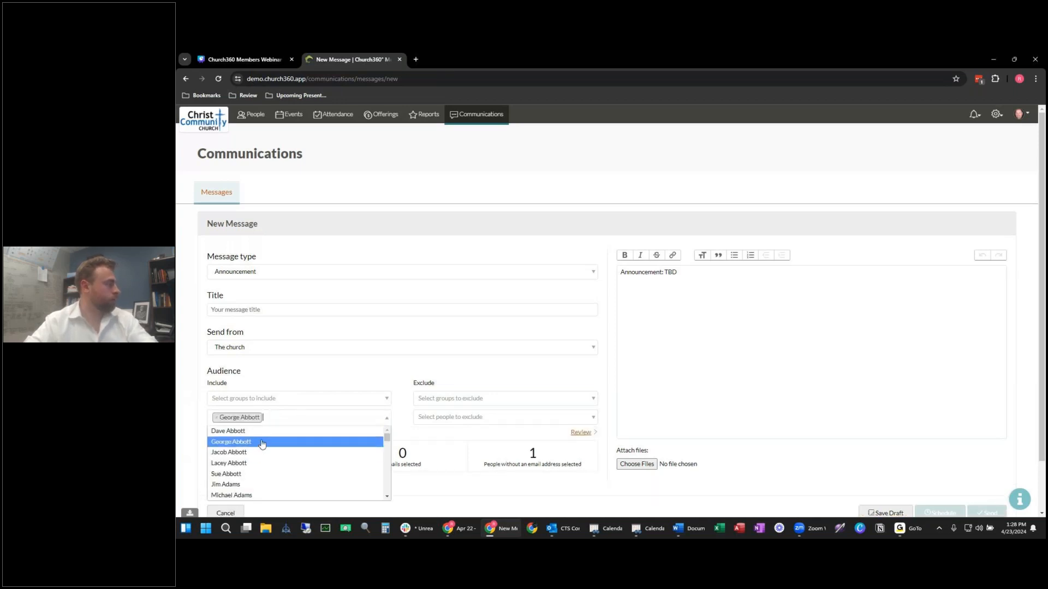
pyautogui.click(255, 474)
# Step: Click into the message body, then leave the draft for Sent Messages
pyautogui.click(725, 325)
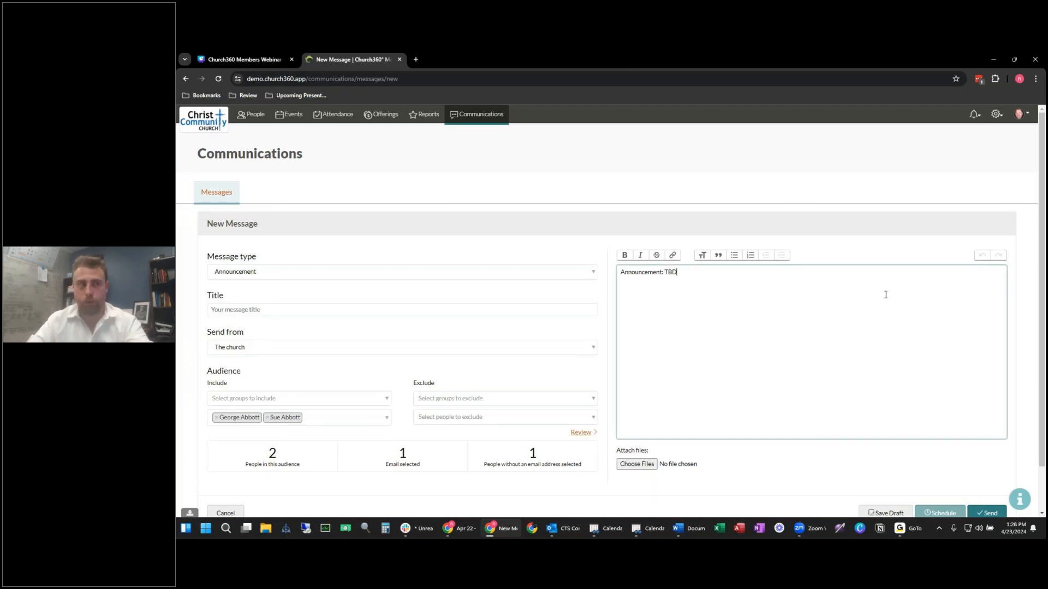
pyautogui.click(1028, 291)
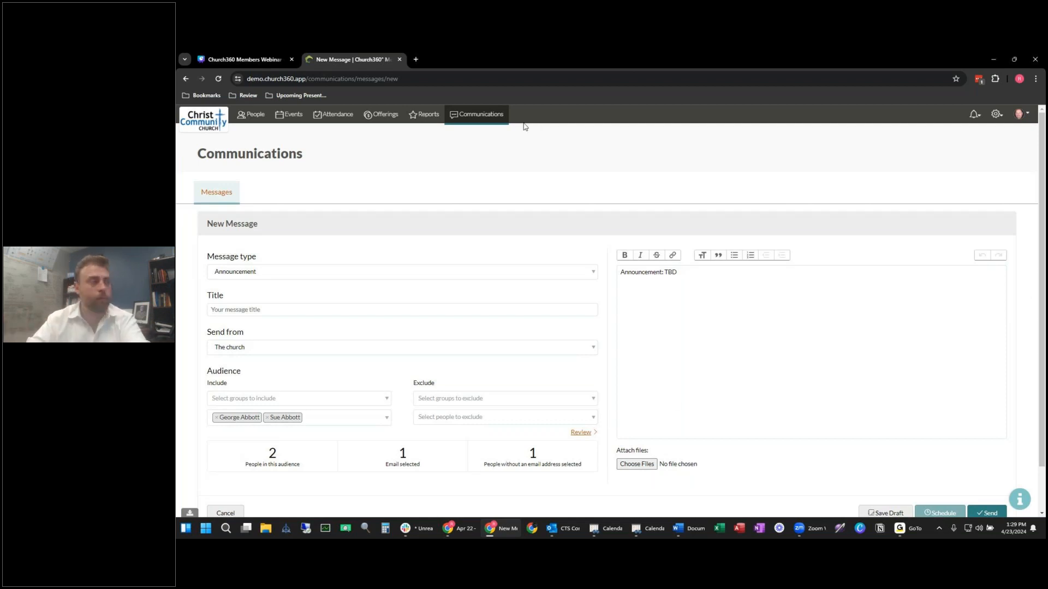
pyautogui.click(219, 200)
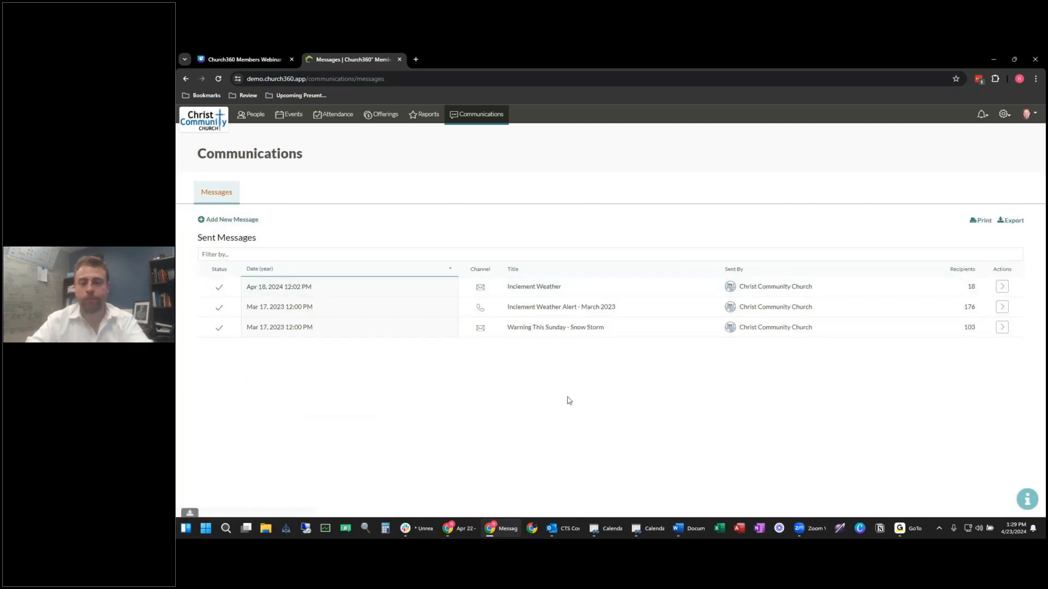
# Step: Switch windows back and open the People directory of individuals
pyautogui.hotkey('alt', 'Tab')
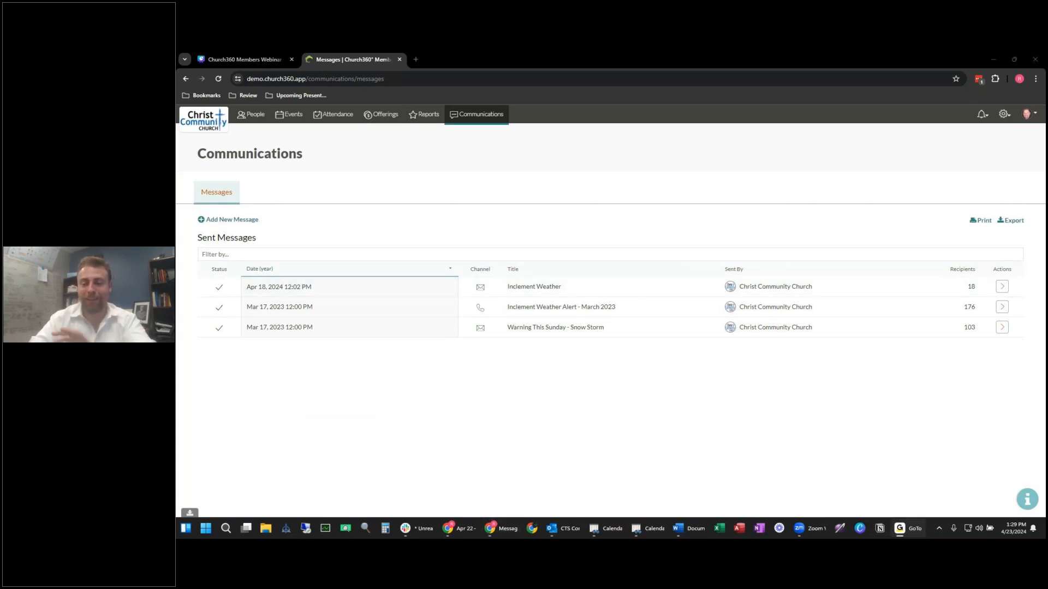
pyautogui.click(255, 119)
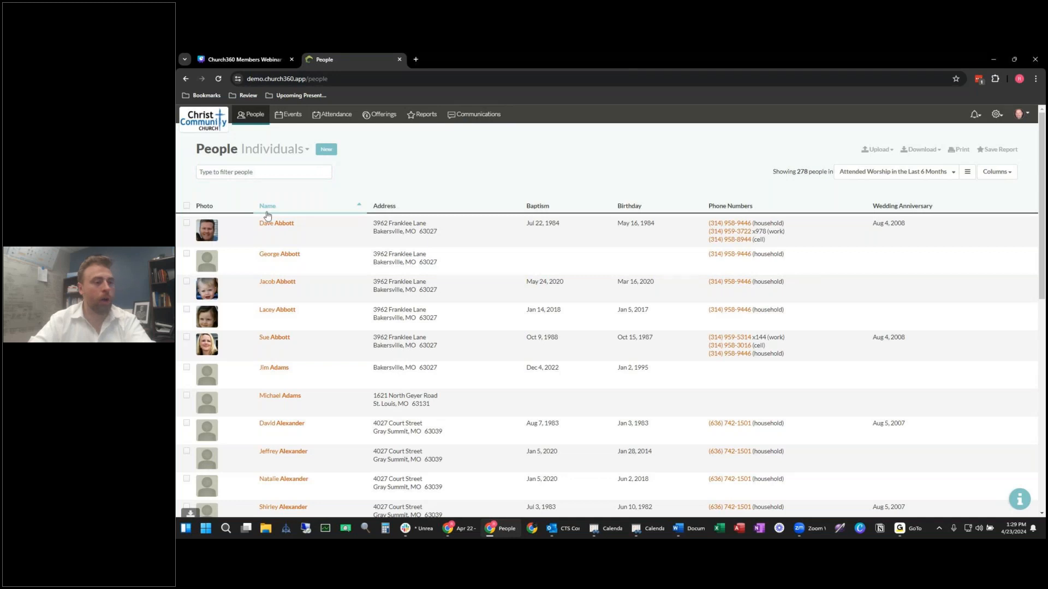
# Step: Present the Church360 Members Webinar deck full screen and advance to the Thank You slide
pyautogui.click(263, 60)
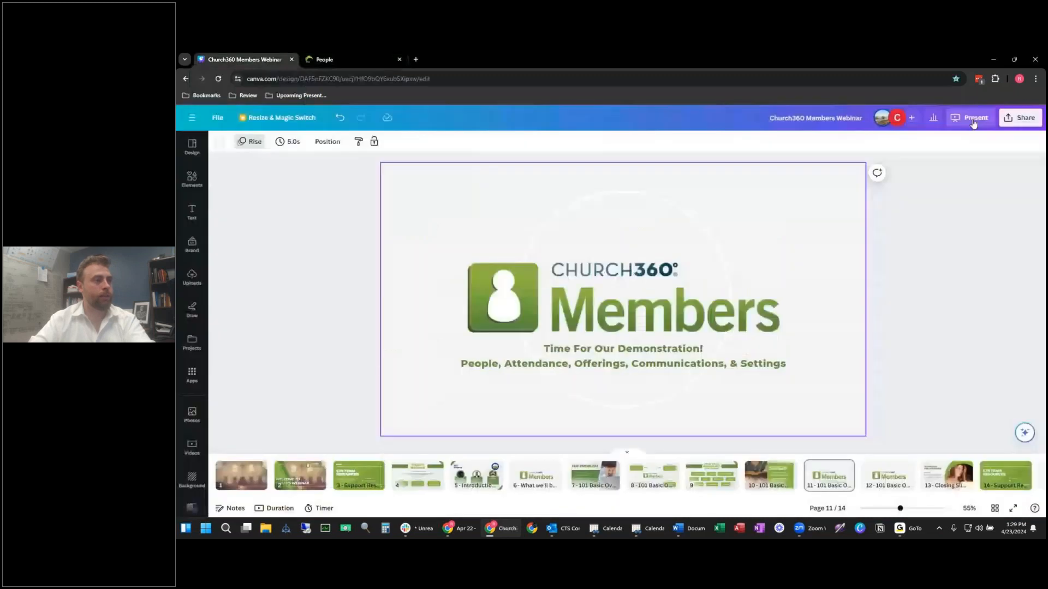
pyautogui.click(948, 362)
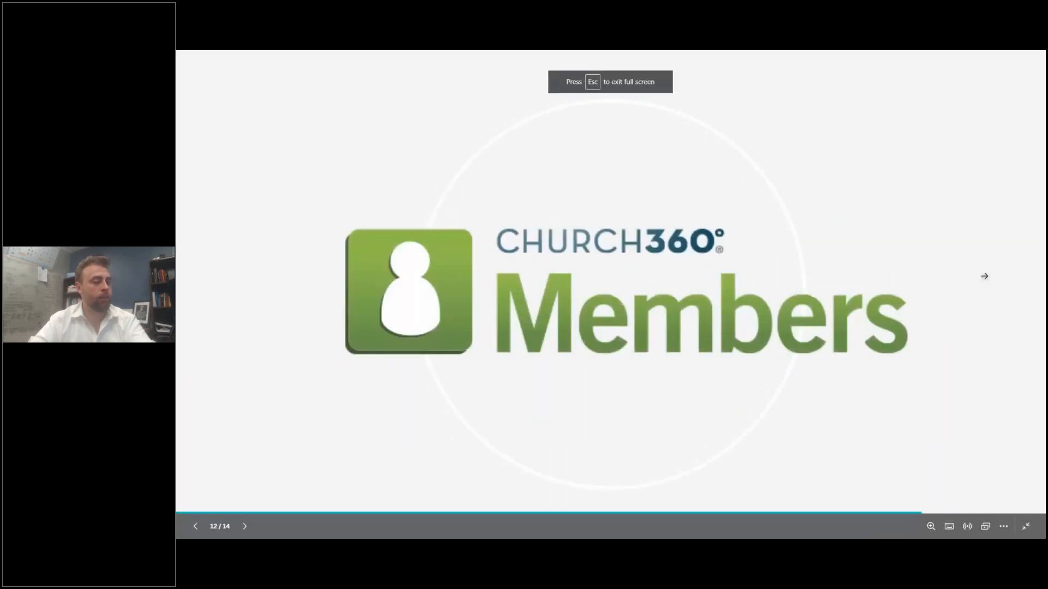
pyautogui.click(984, 276)
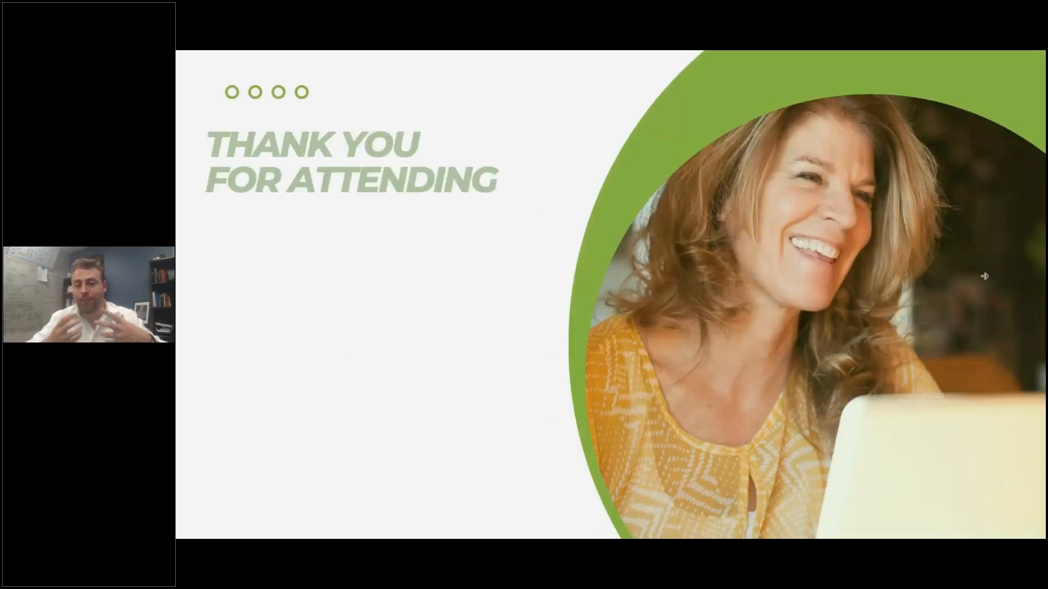
pyautogui.click(985, 276)
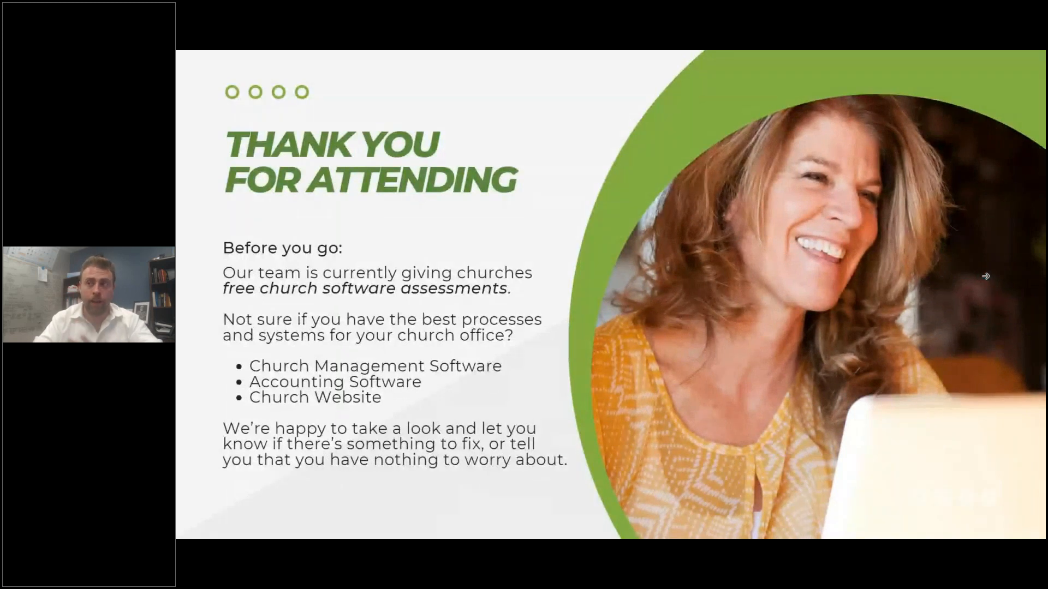
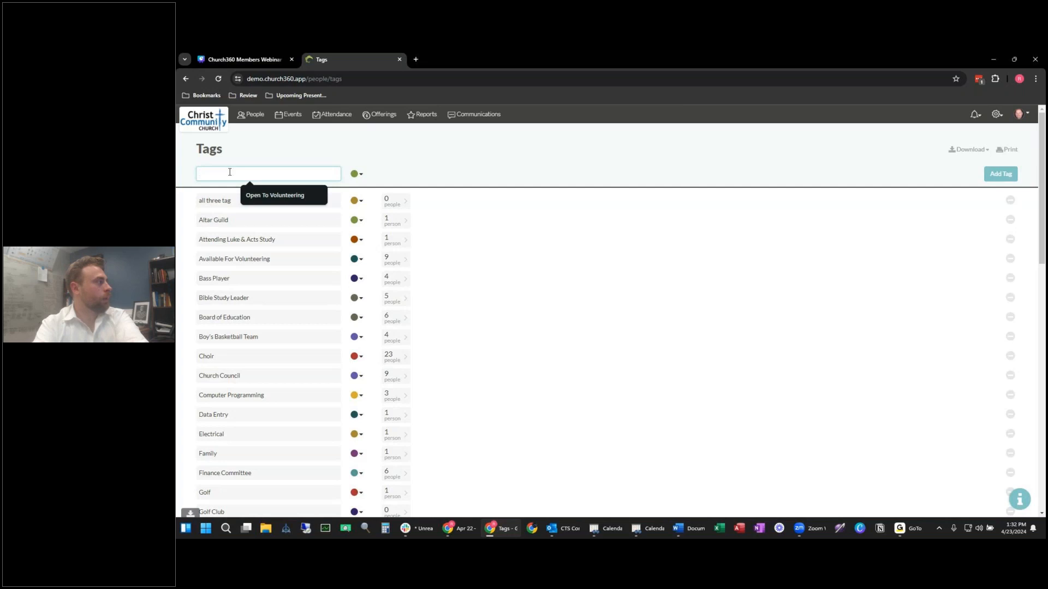
# Step: Create a new tag named 'Church Committee'
pyautogui.press('BackSpace')
pyautogui.press('BackSpace')
pyautogui.write('Church Committee')
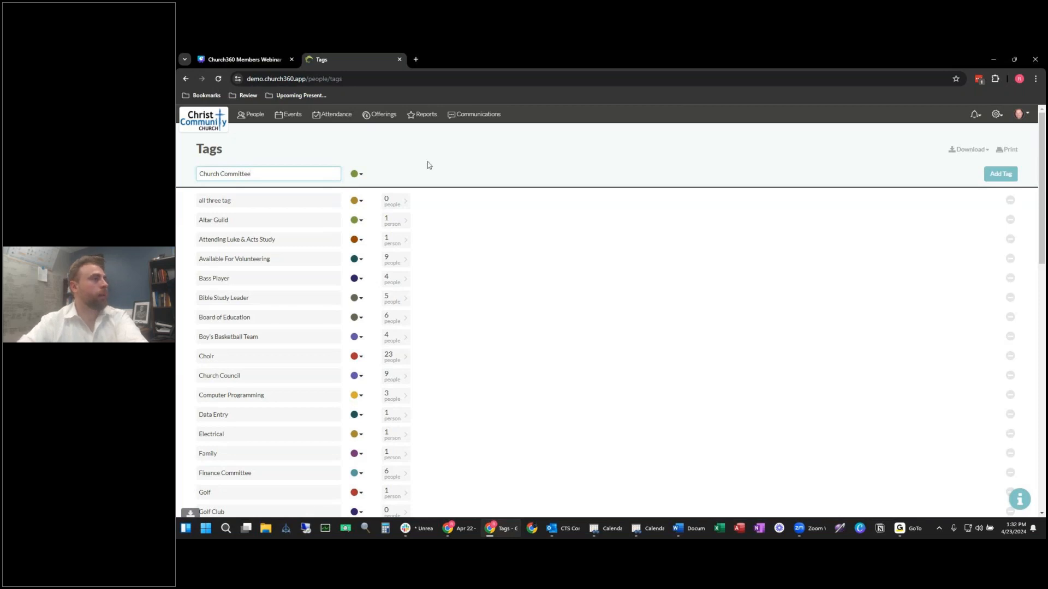
pyautogui.click(1000, 173)
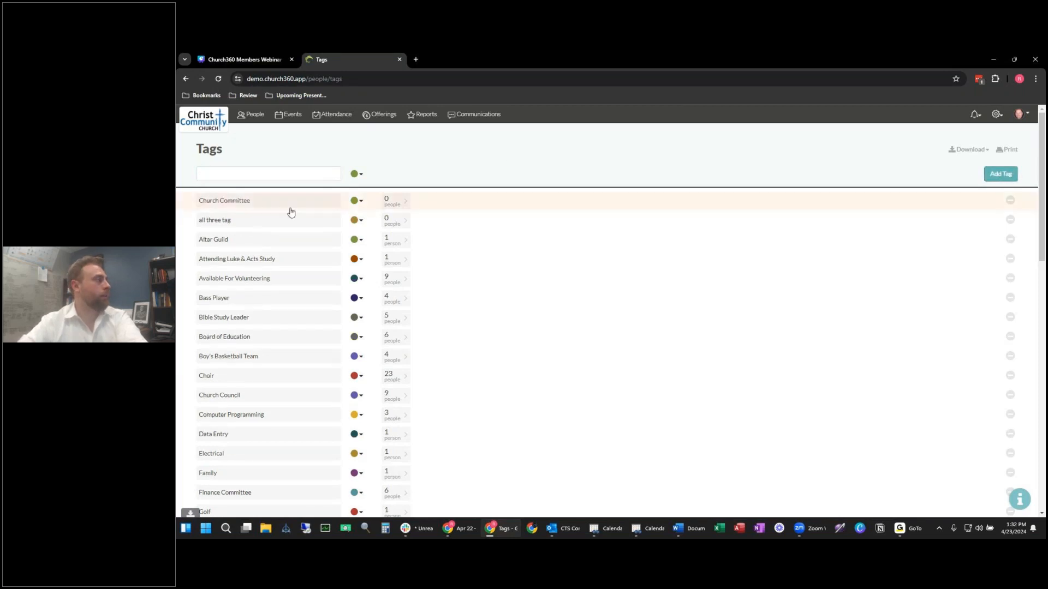
# Step: In the People list, select the first, third and fourth people
pyautogui.click(251, 114)
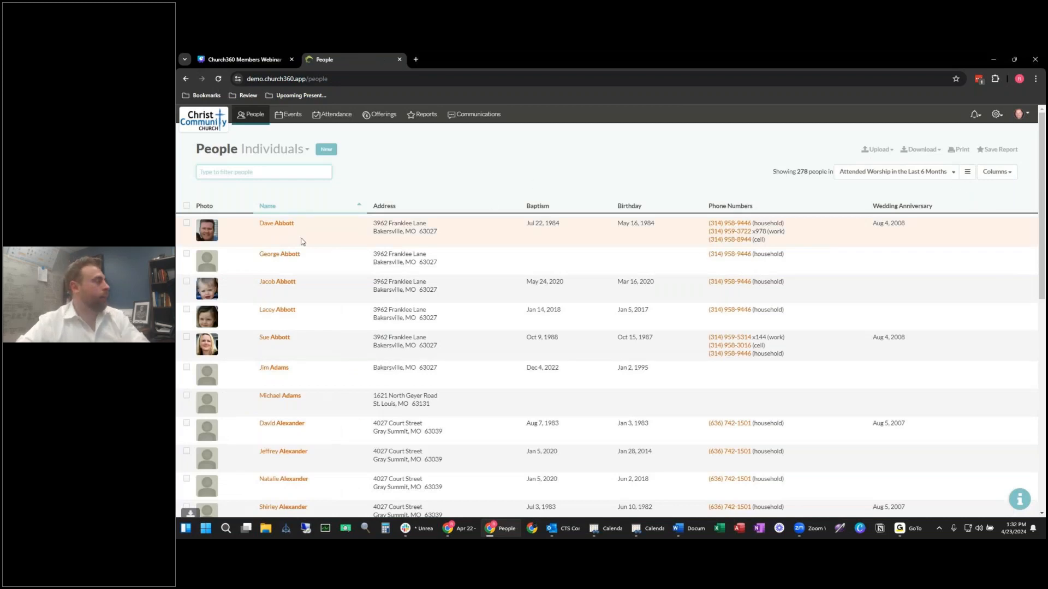
pyautogui.click(186, 223)
pyautogui.click(187, 282)
pyautogui.click(186, 309)
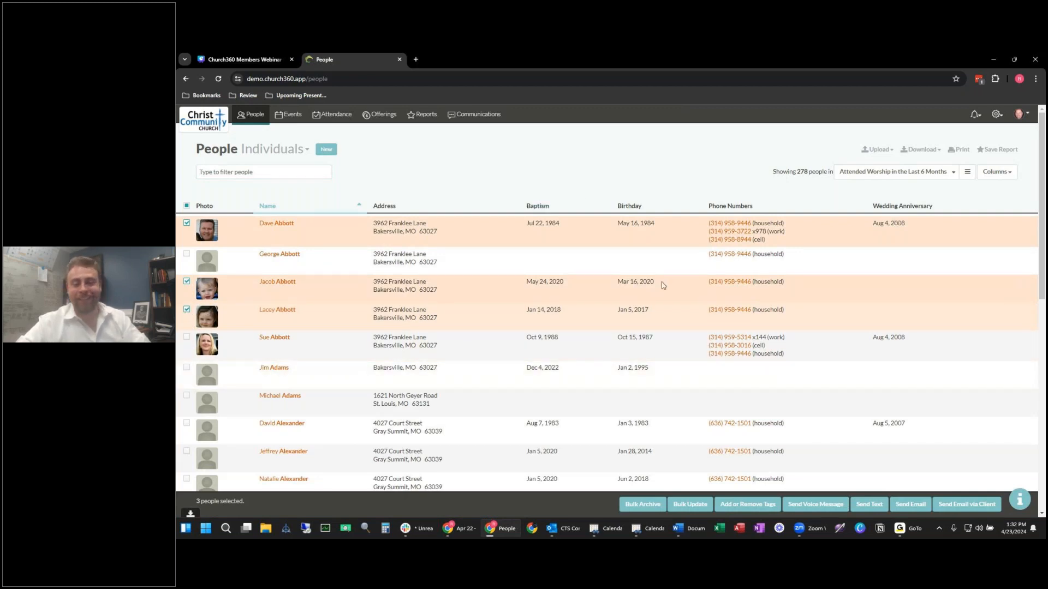
pyautogui.click(747, 504)
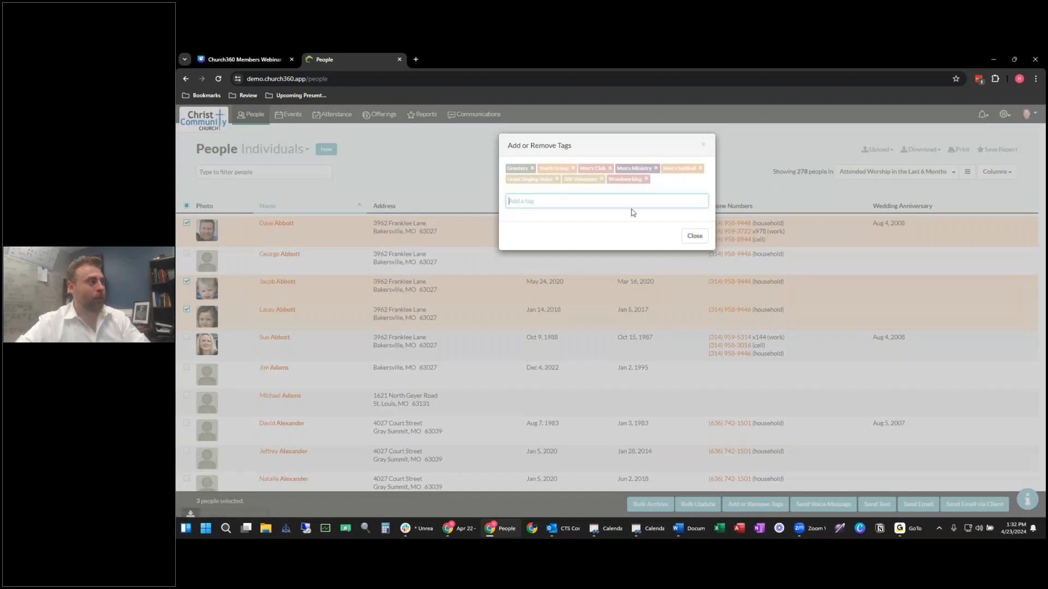
pyautogui.write('church')
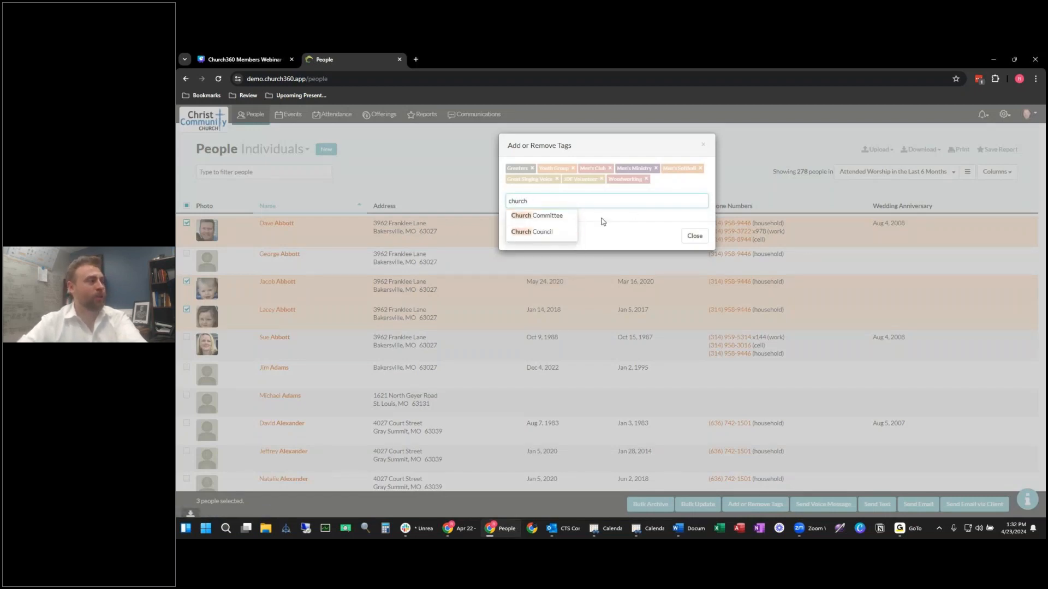
pyautogui.click(703, 147)
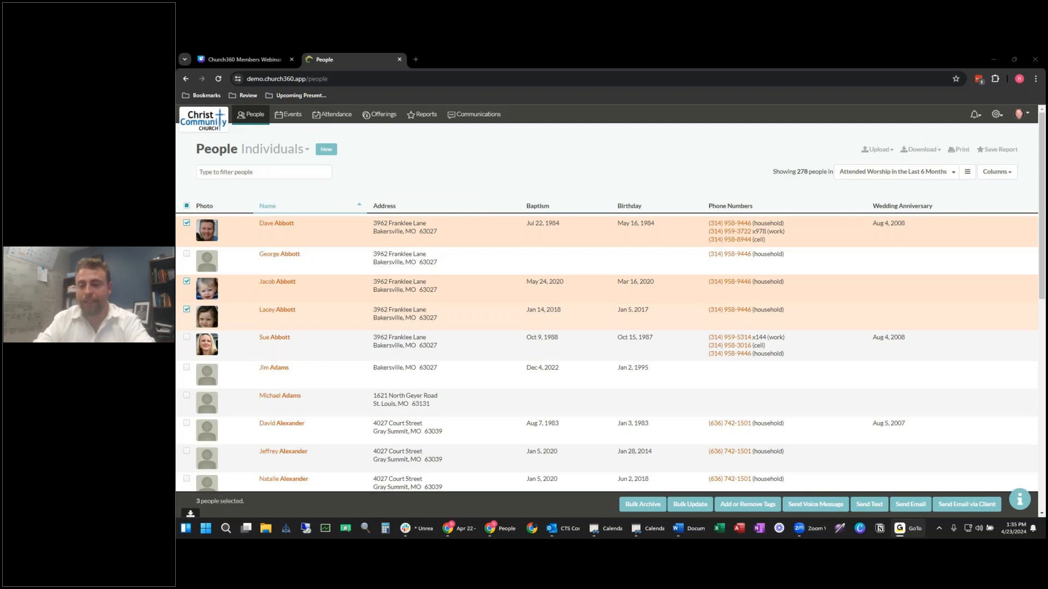
# Step: Open the Attendance overview and count attendance from the Worship calendar only
pyautogui.click(667, 170)
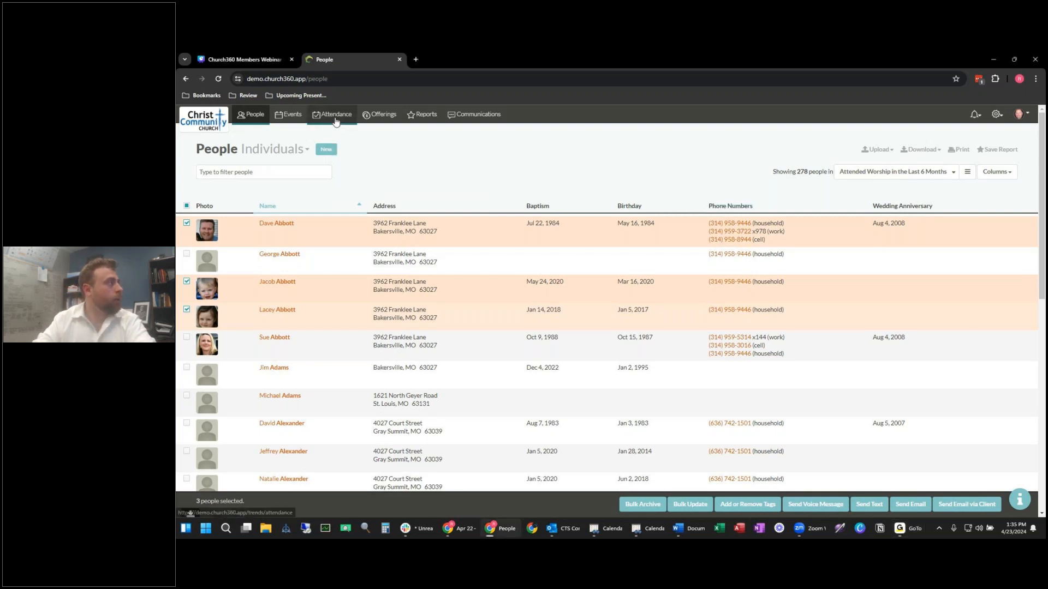
pyautogui.click(300, 117)
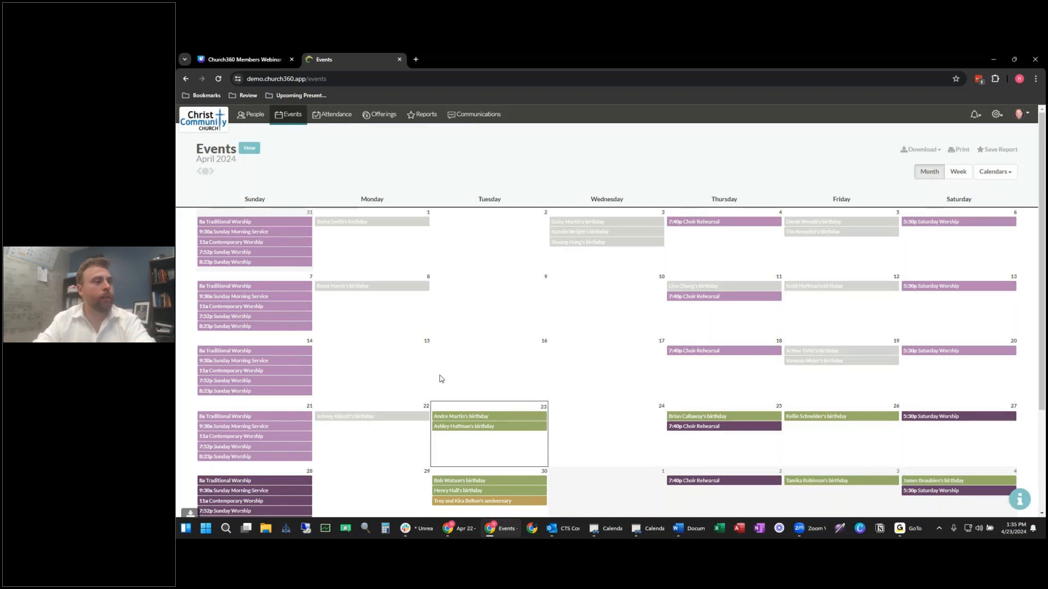
pyautogui.click(343, 115)
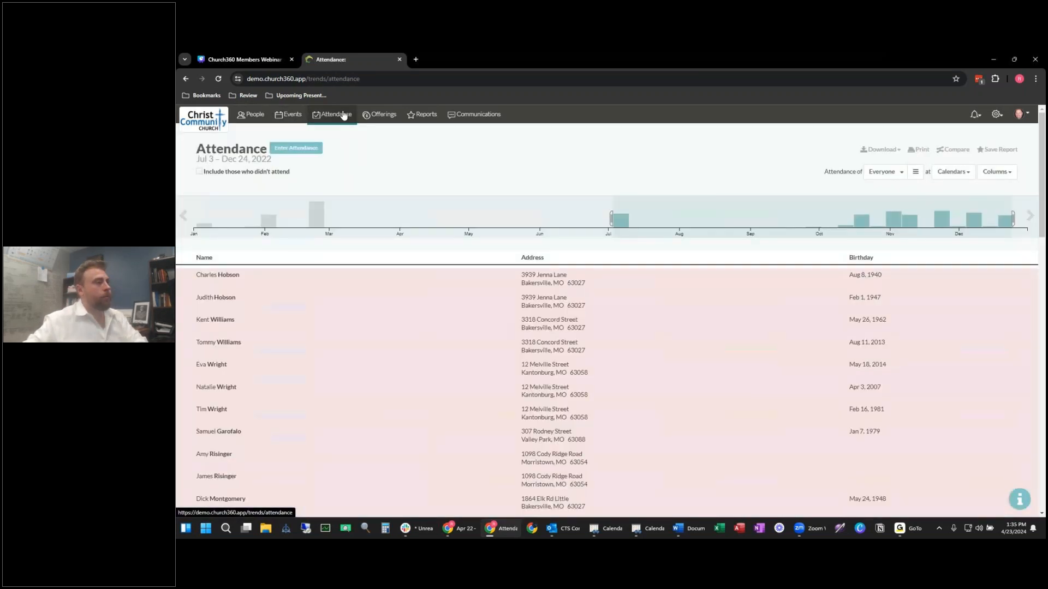
pyautogui.click(953, 172)
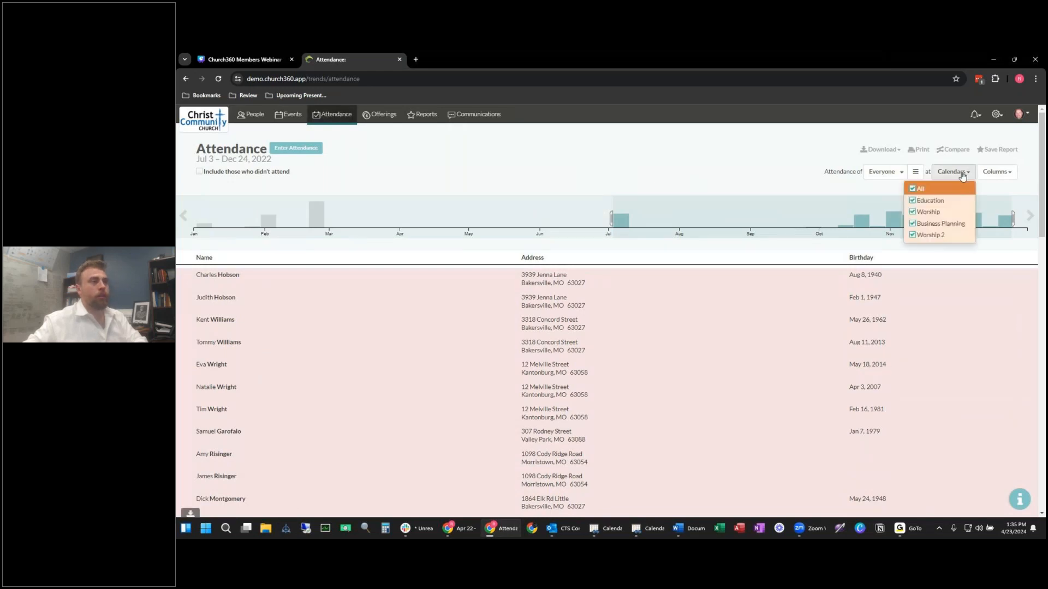
pyautogui.click(912, 191)
pyautogui.click(922, 213)
pyautogui.click(772, 180)
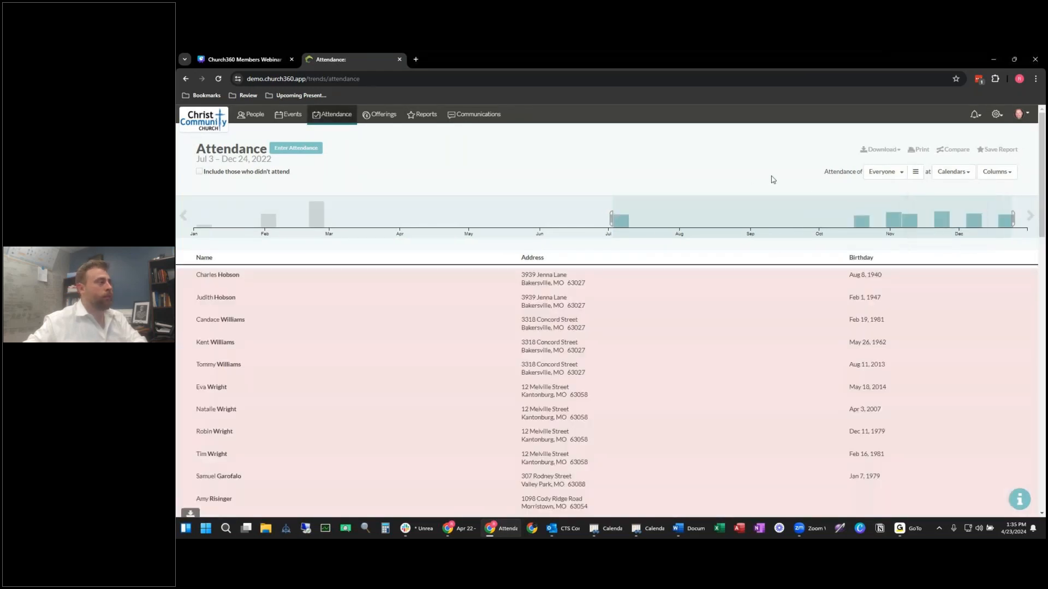
# Step: Select Feb 11 to Mar 8, 2022 on the attendance histogram
pyautogui.moveTo(761, 217); pyautogui.dragTo(410, 221)
pyautogui.click(183, 216)
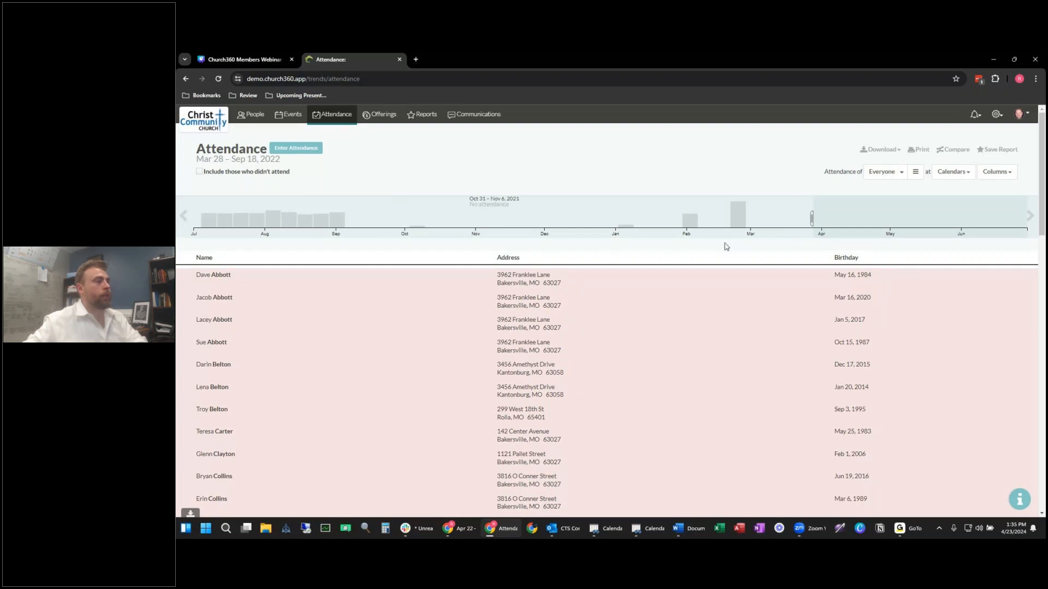
pyautogui.click(740, 216)
pyautogui.moveTo(709, 217); pyautogui.dragTo(767, 218)
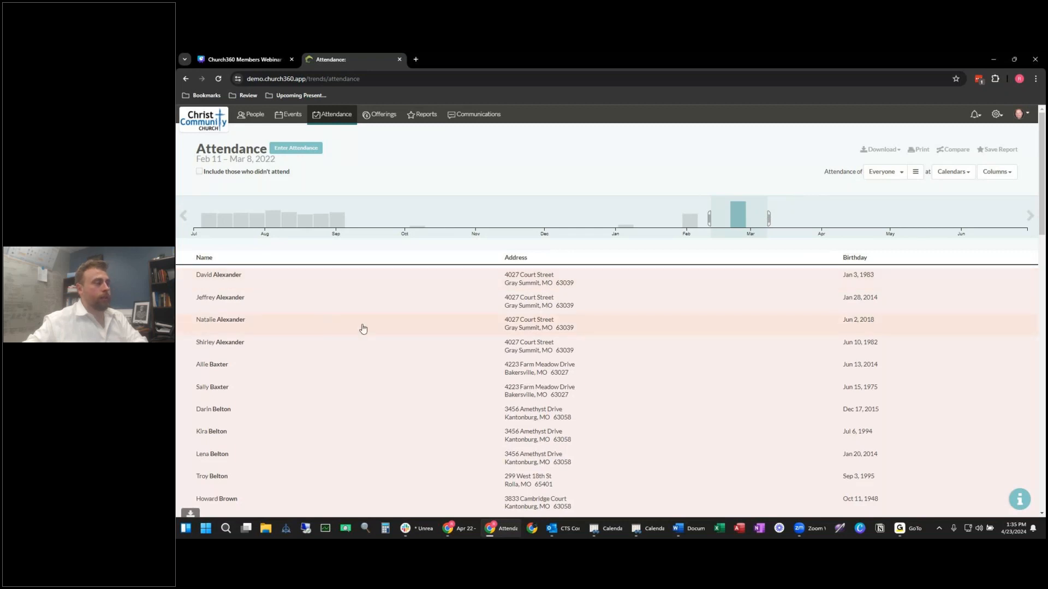
pyautogui.scroll(-2, 363, 328)
pyautogui.scroll(2, 600, 284)
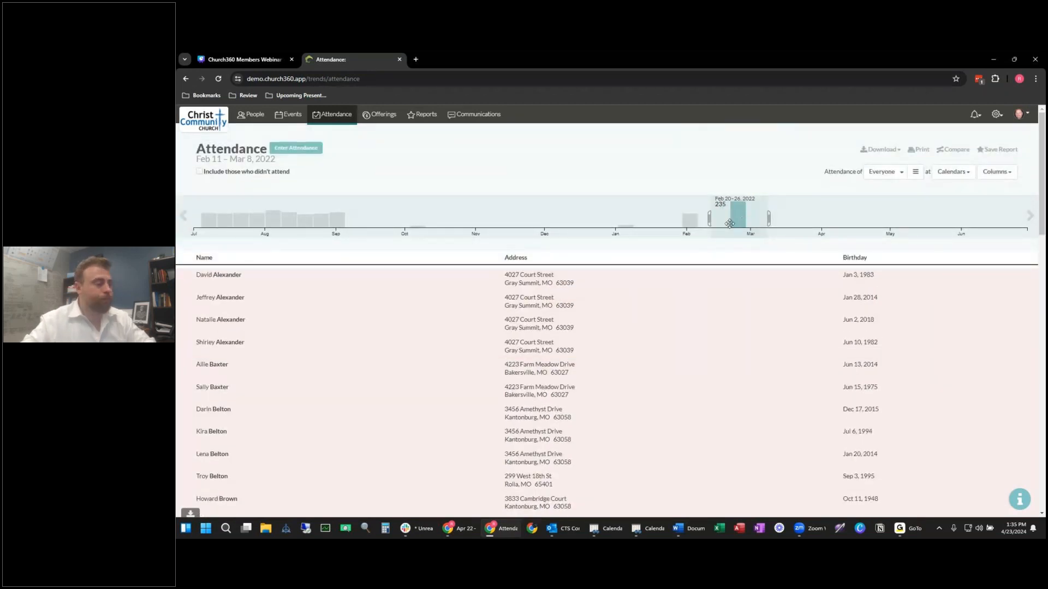
pyautogui.scroll(-10, 318, 350)
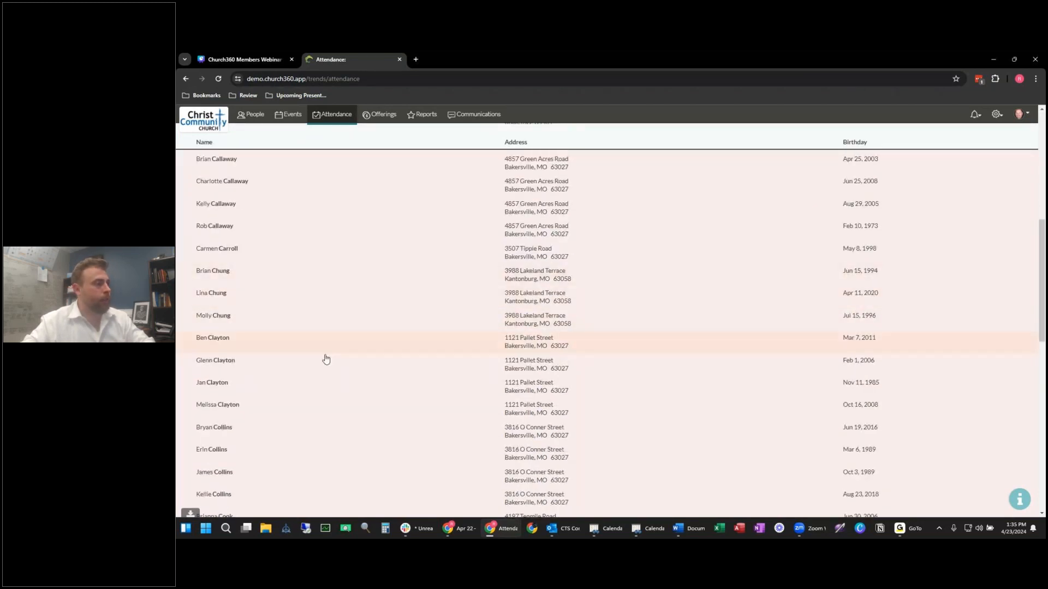
pyautogui.scroll(10, 325, 359)
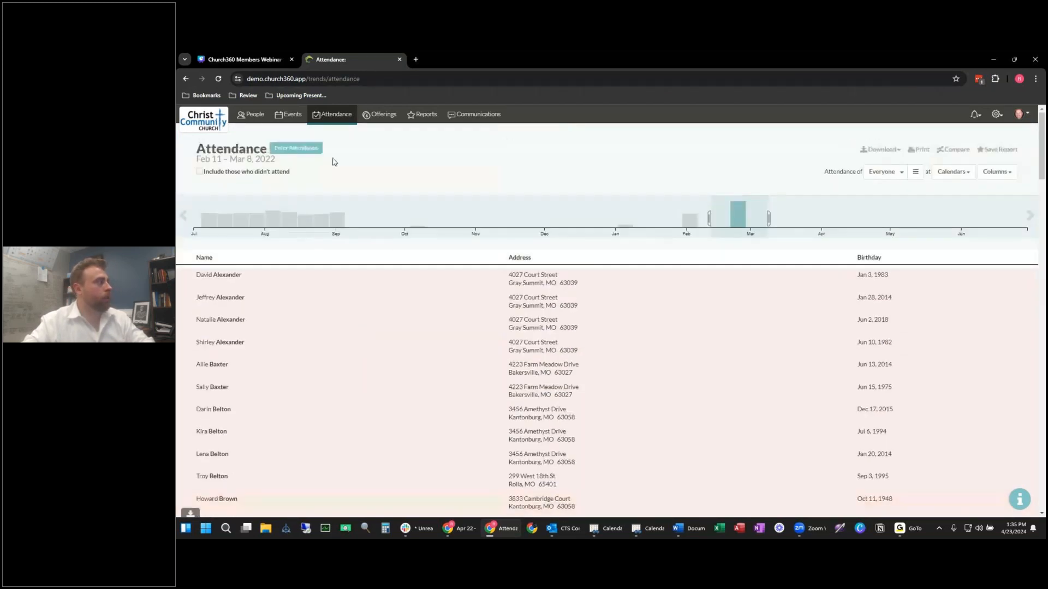
# Step: Look over the Saturday Worship attendance entry and its event details, then return to Attendance
pyautogui.click(315, 149)
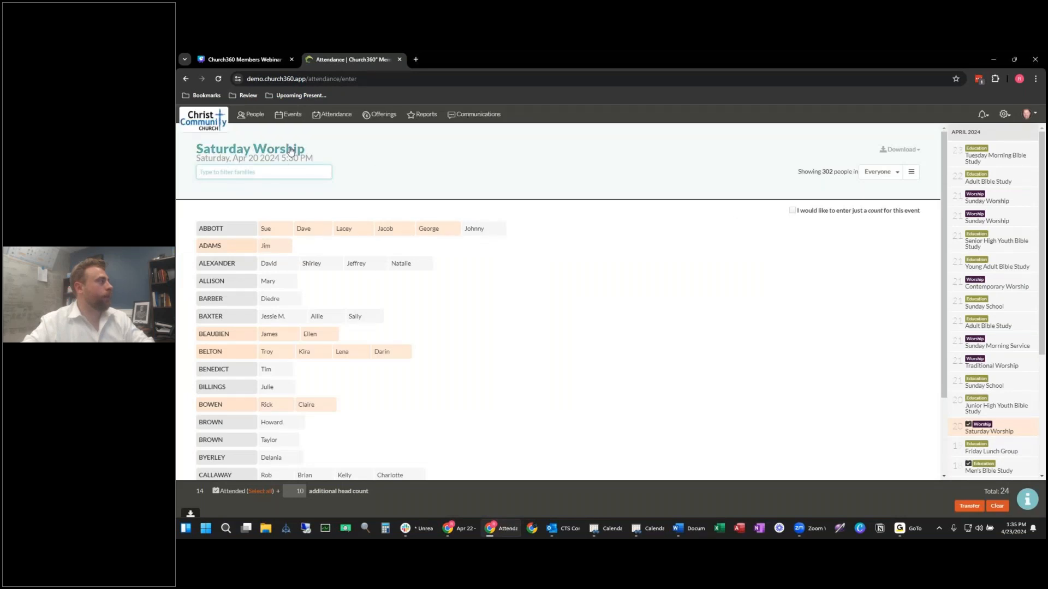
pyautogui.click(277, 158)
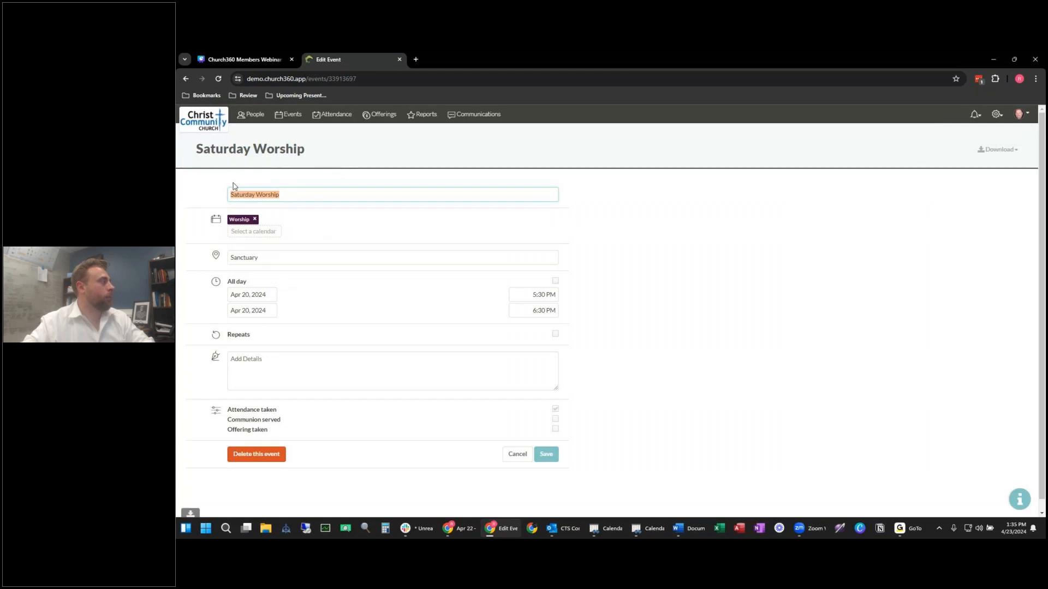
pyautogui.click(326, 118)
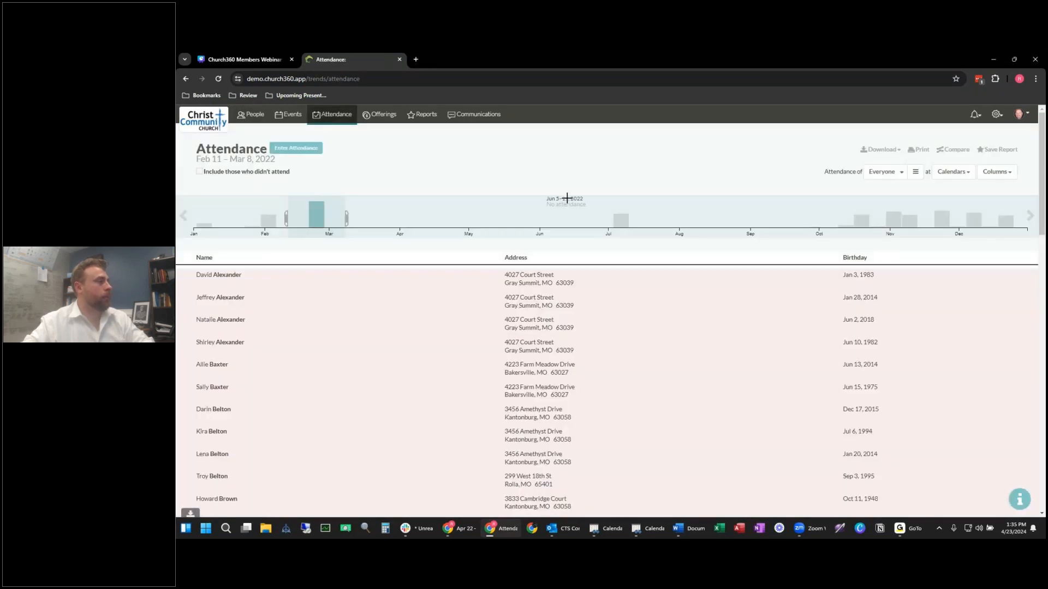
# Step: Narrow the attendance chart to Feb 17 – Mar 6, 2022
pyautogui.moveTo(603, 219); pyautogui.dragTo(640, 220)
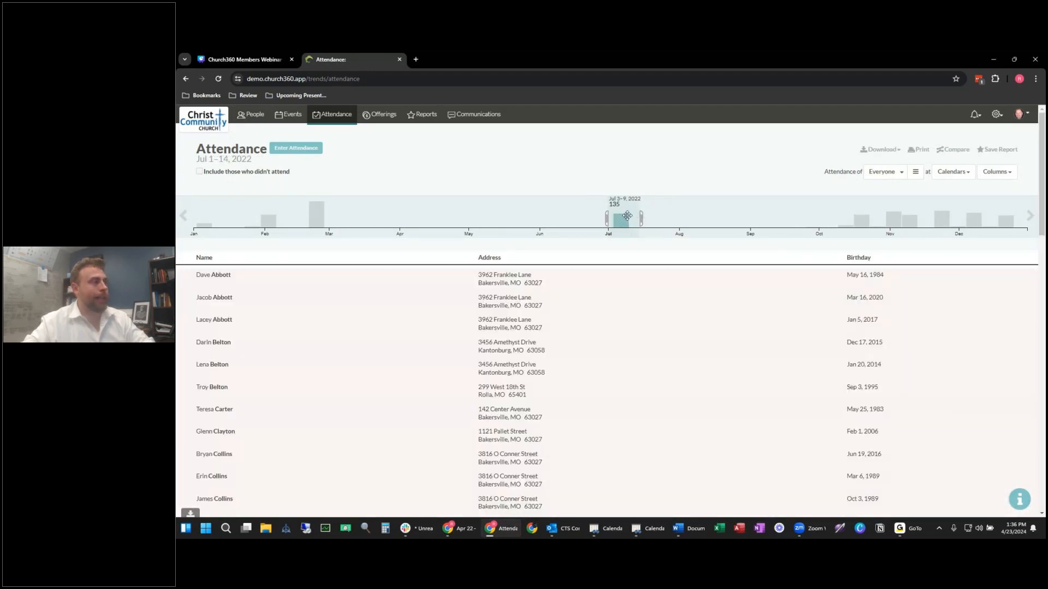
pyautogui.moveTo(300, 216); pyautogui.dragTo(343, 218)
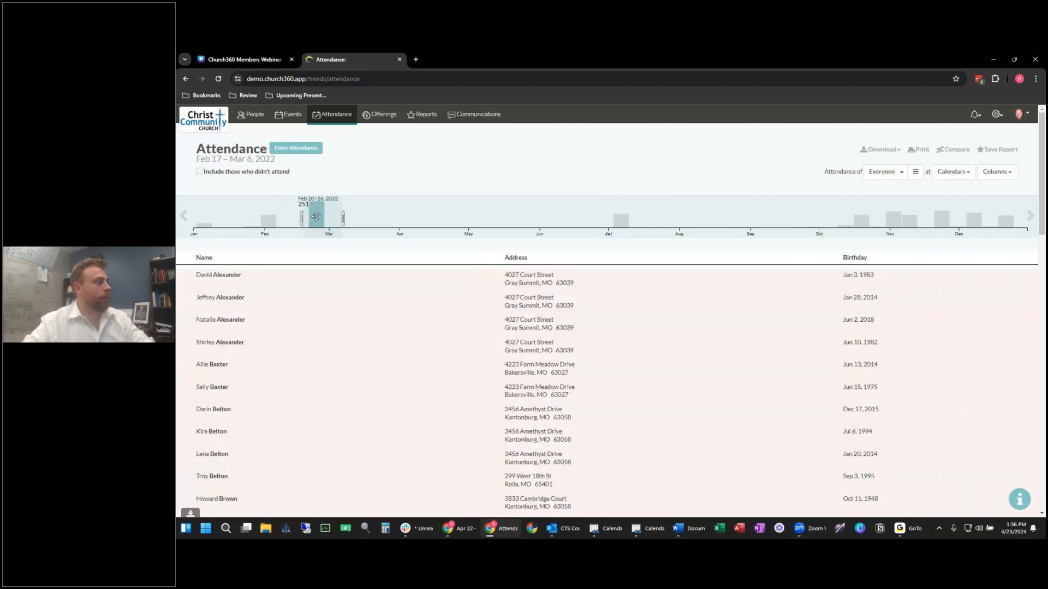
pyautogui.scroll(-2, 358, 346)
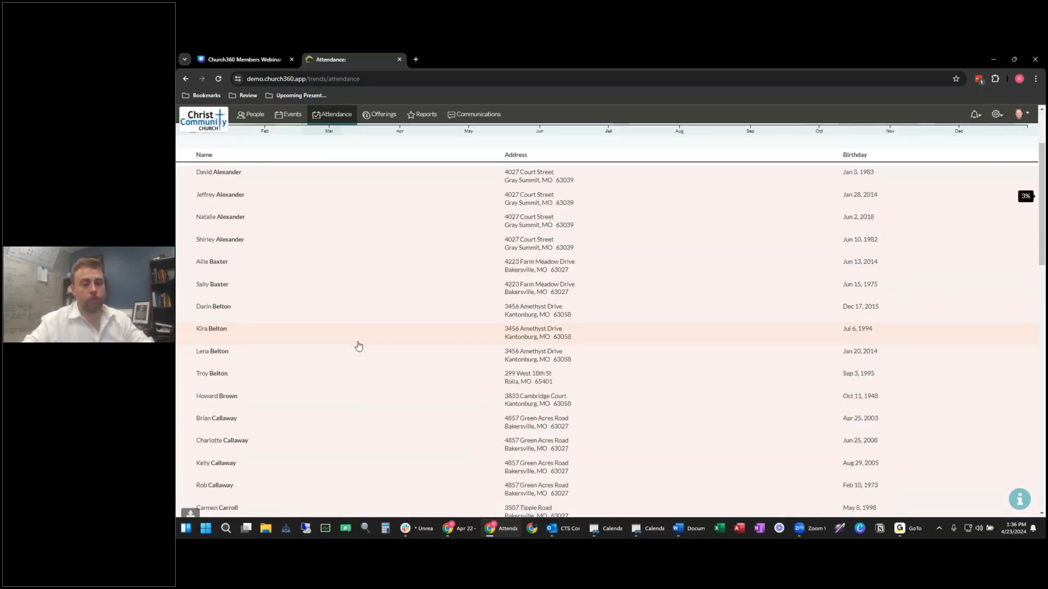
pyautogui.scroll(-1, 359, 346)
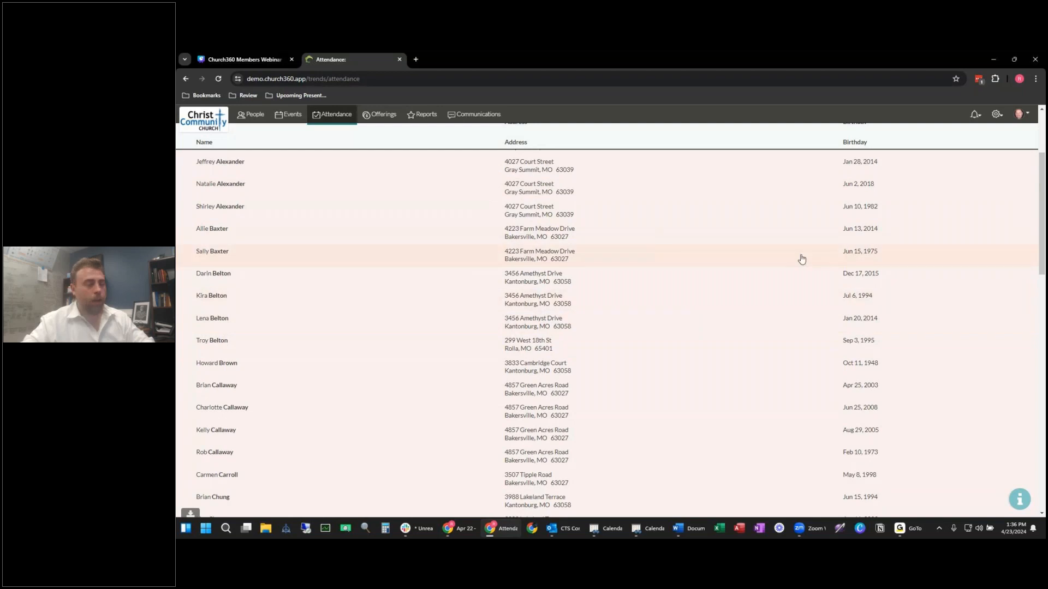
pyautogui.scroll(-1, 479, 271)
pyautogui.scroll(4, 478, 271)
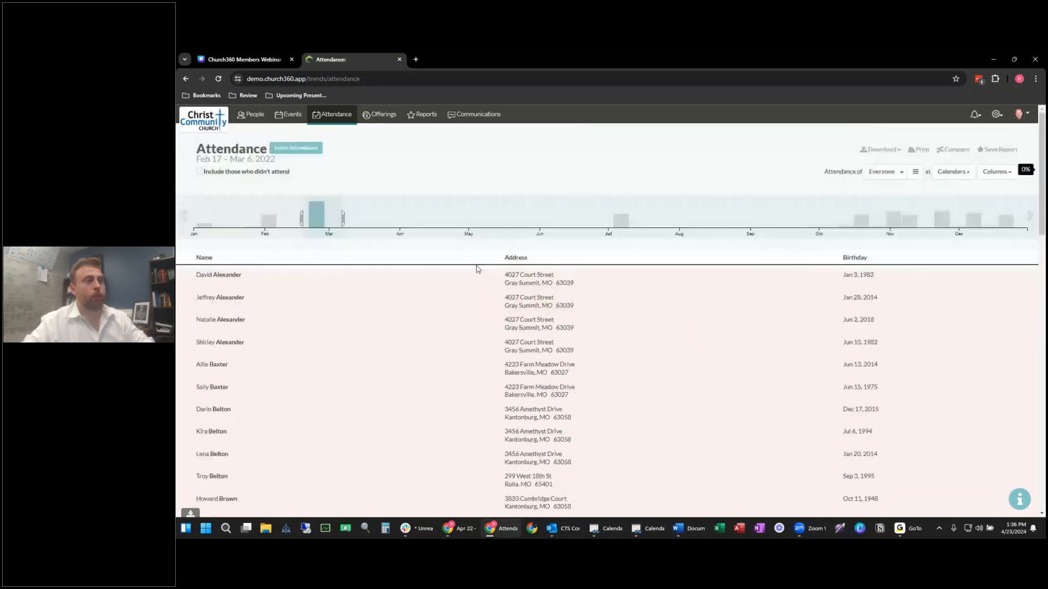
# Step: In Trends, drill into the September value of Attendance of Everyone at Worship (2023)
pyautogui.click(954, 154)
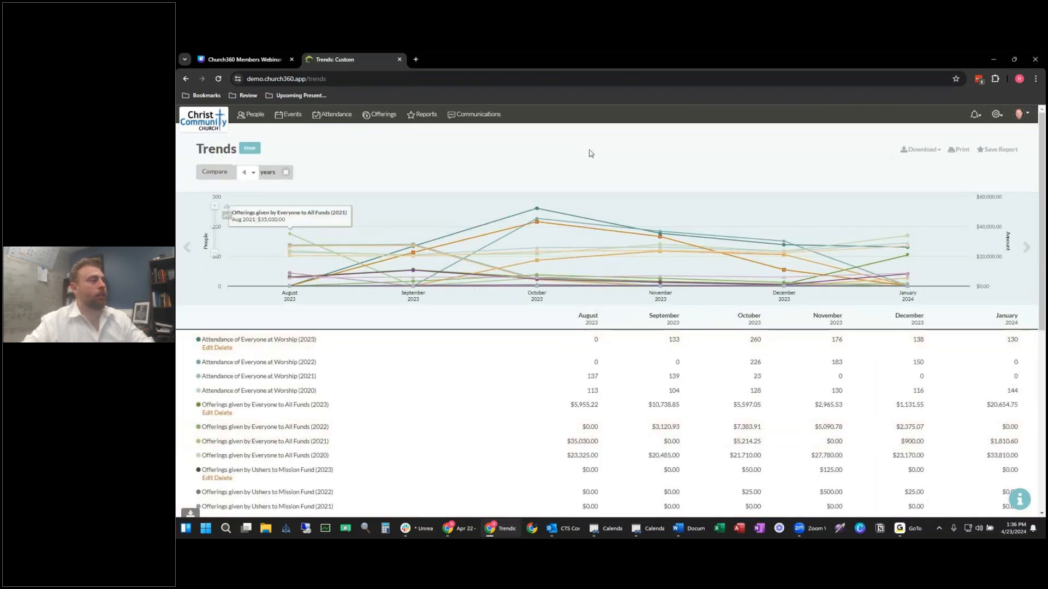
pyautogui.moveTo(783, 230)
pyautogui.scroll(-5, 363, 354)
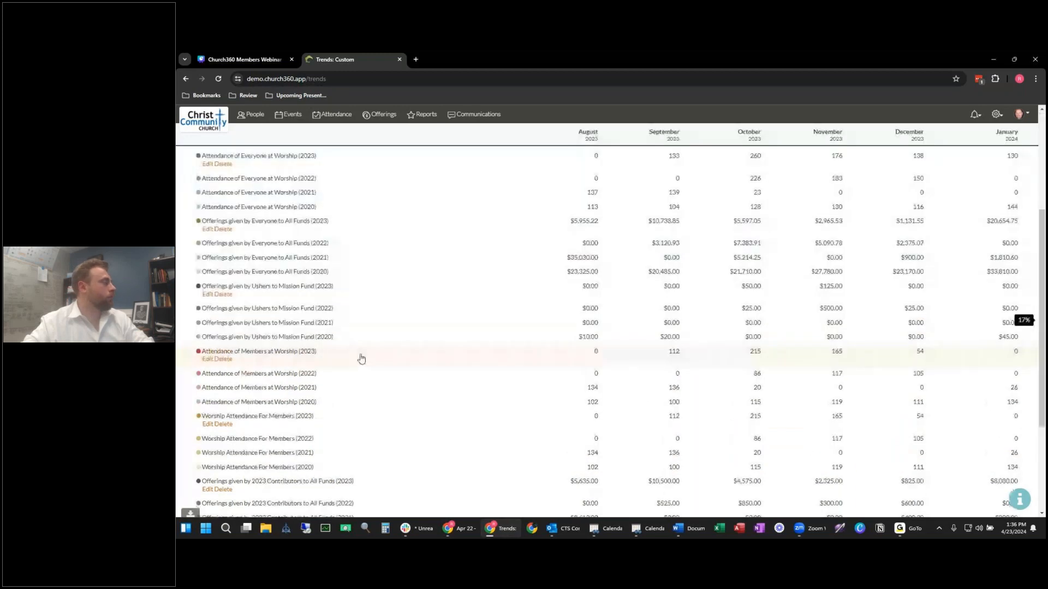
pyautogui.scroll(3, 365, 352)
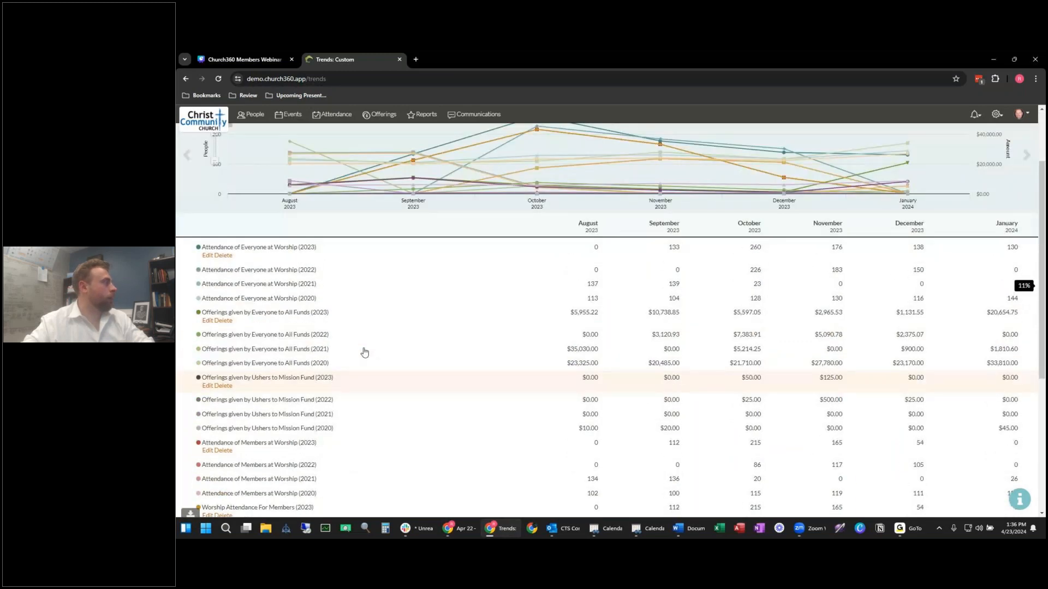
pyautogui.scroll(-1, 364, 352)
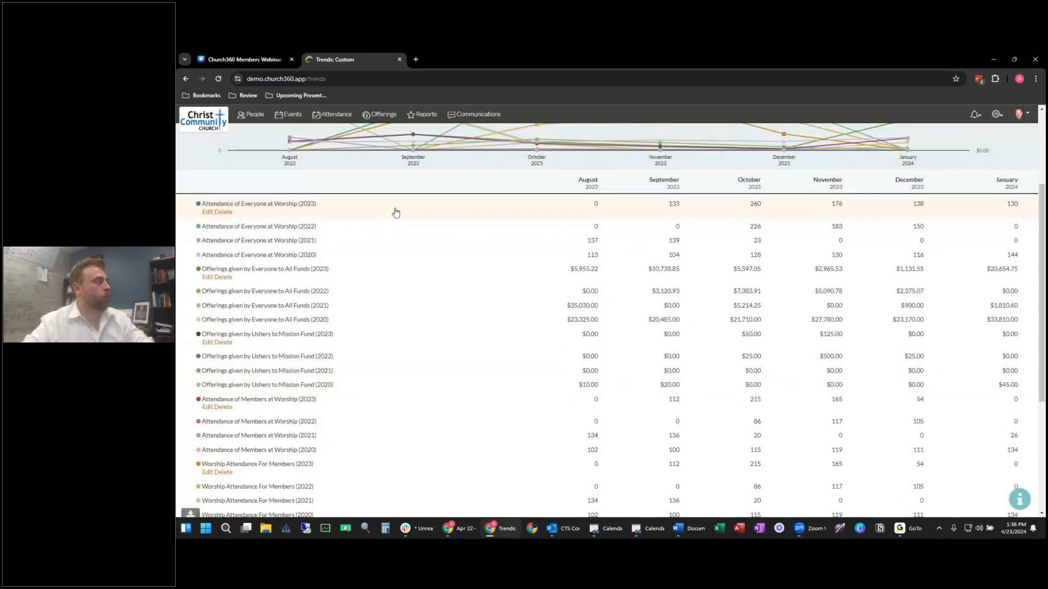
pyautogui.scroll(3, 451, 237)
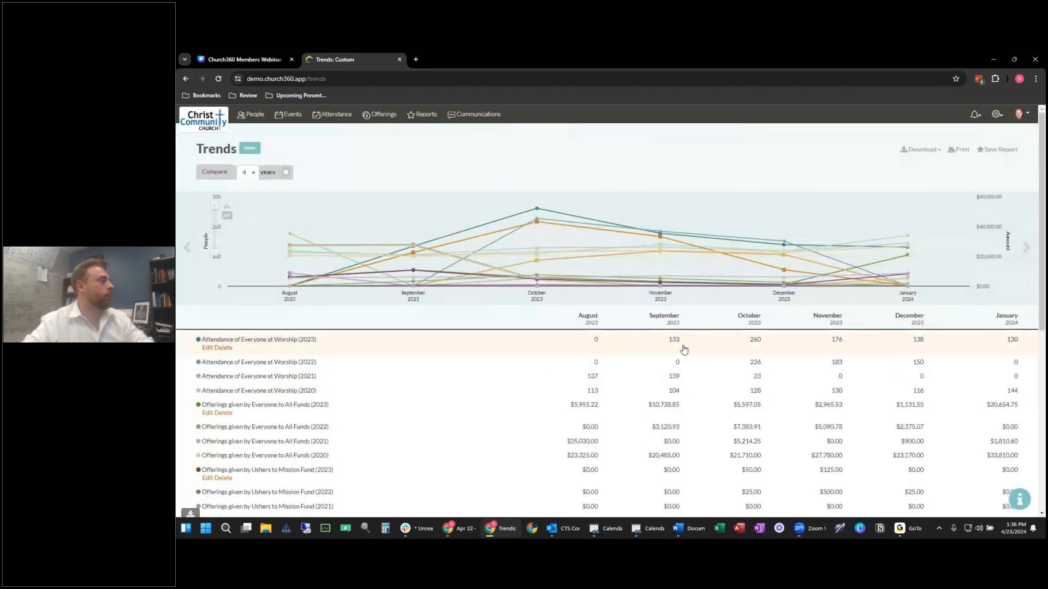
pyautogui.click(660, 345)
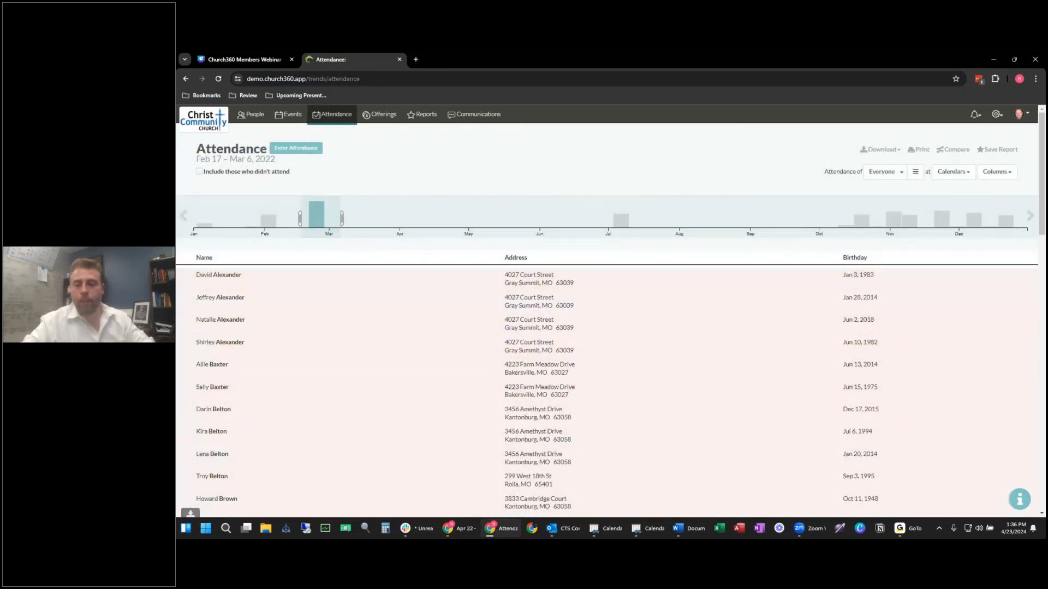
# Step: Go to People and show the Attended Worship in the Last 6 Months criteria
pyautogui.hotkey('alt', 'Tab')
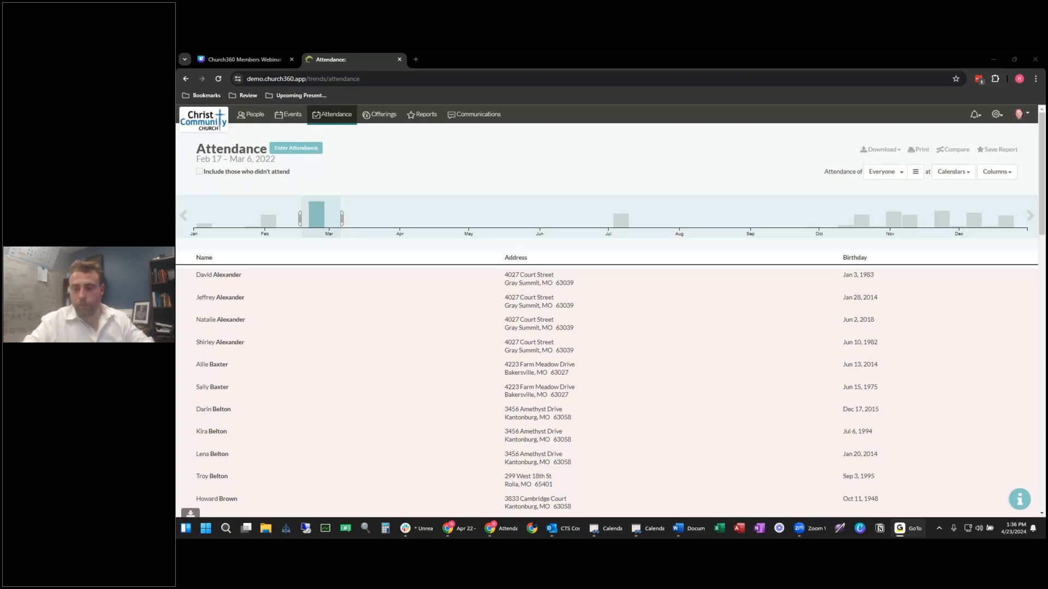
pyautogui.click(256, 127)
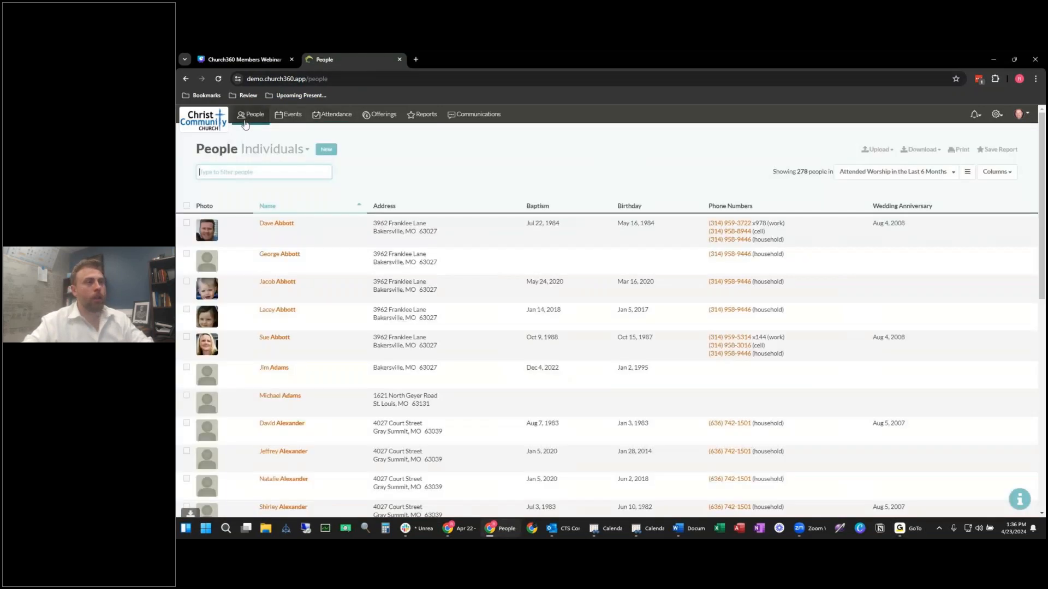
pyautogui.click(967, 172)
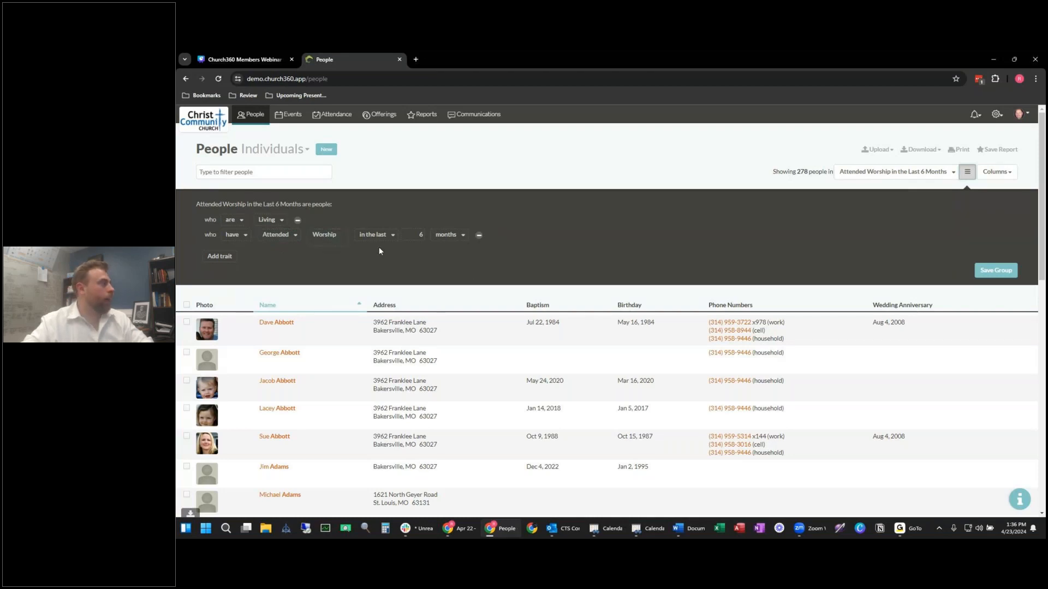
# Step: Add a Nonmembers trait to the smart group
pyautogui.click(228, 255)
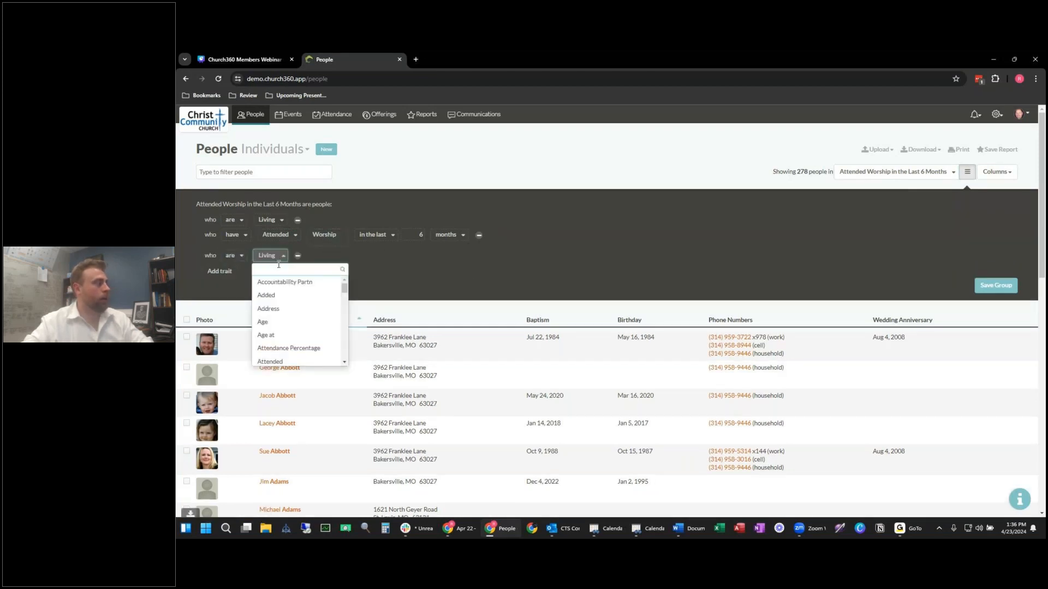
pyautogui.write('mem')
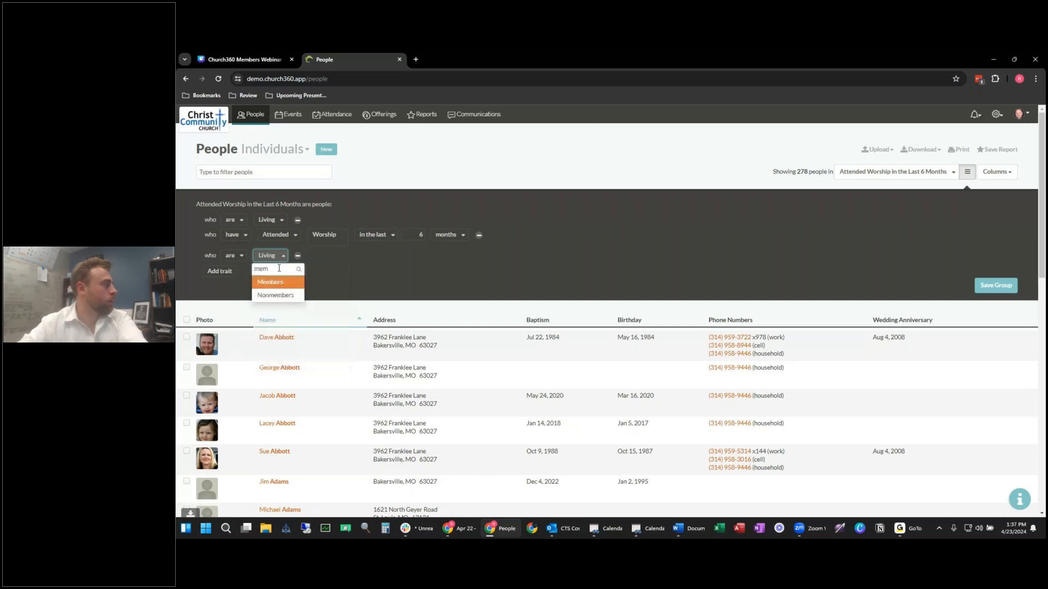
pyautogui.click(274, 283)
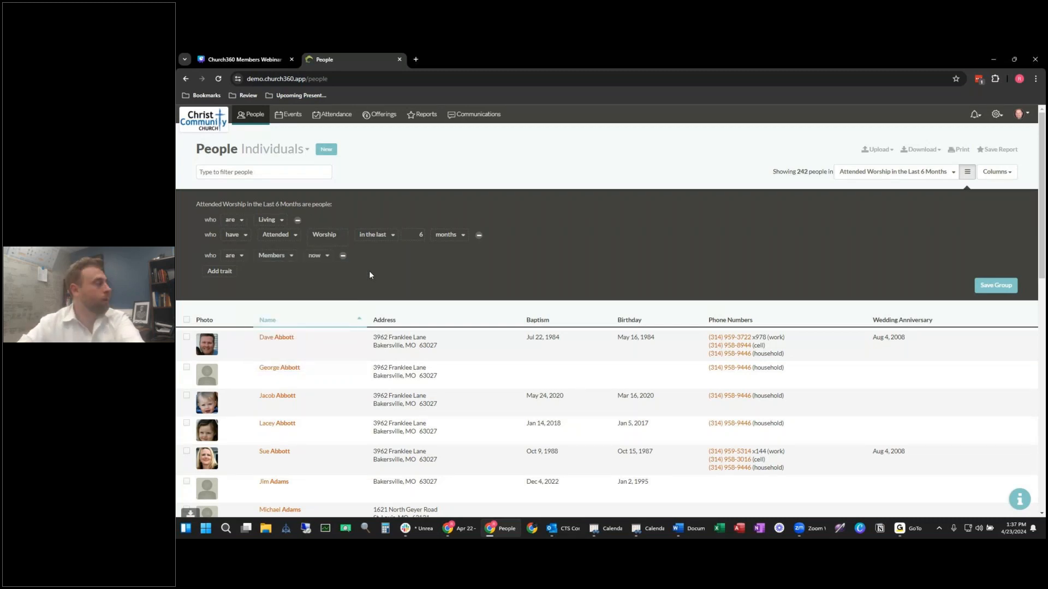
pyautogui.click(271, 255)
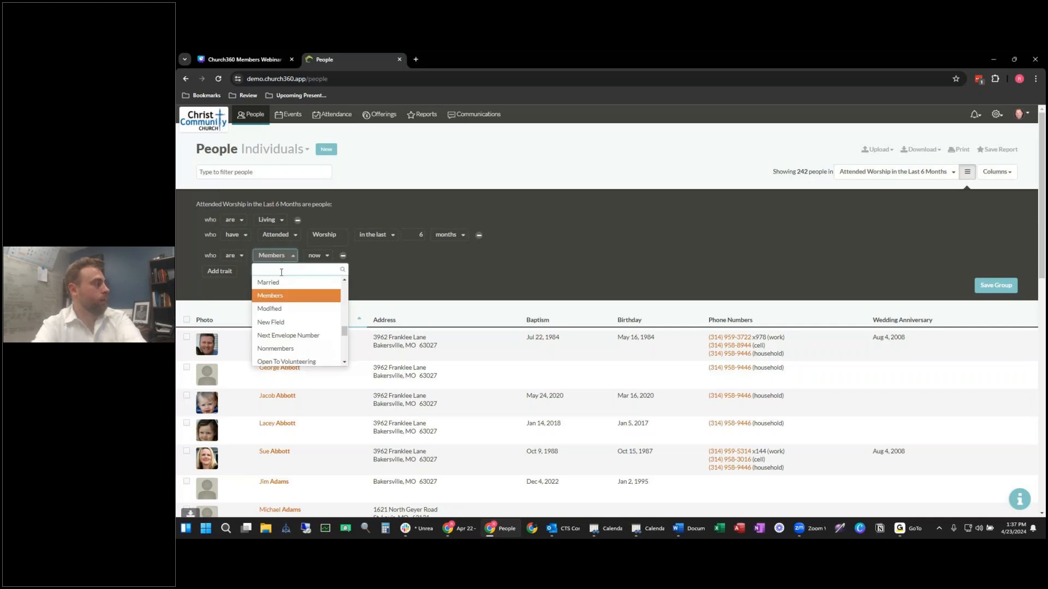
pyautogui.write('vi')
pyautogui.press('BackSpace')
pyautogui.press('BackSpace')
pyautogui.write('non')
pyautogui.press('Return')
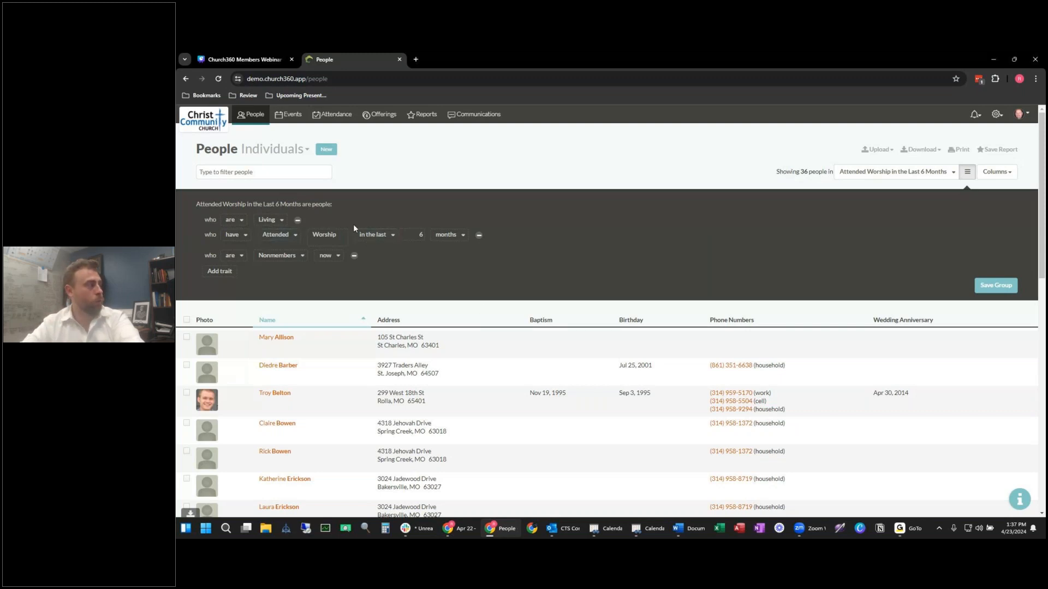
# Step: Change the attendance window from 6 to 3 months and select all 29 people
pyautogui.doubleClick(421, 242)
pyautogui.write('3')
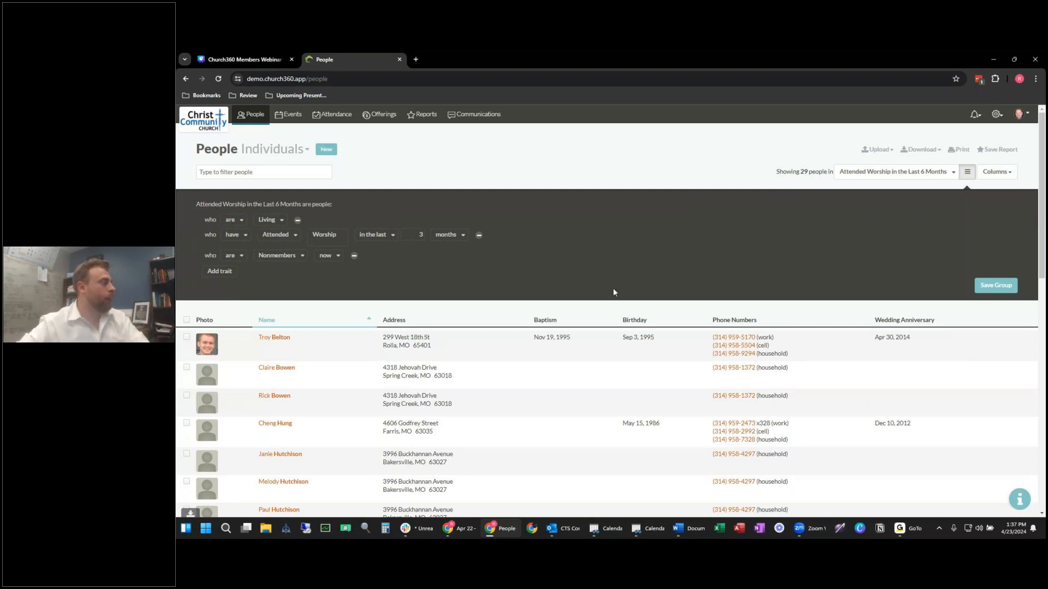
pyautogui.scroll(-3, 282, 297)
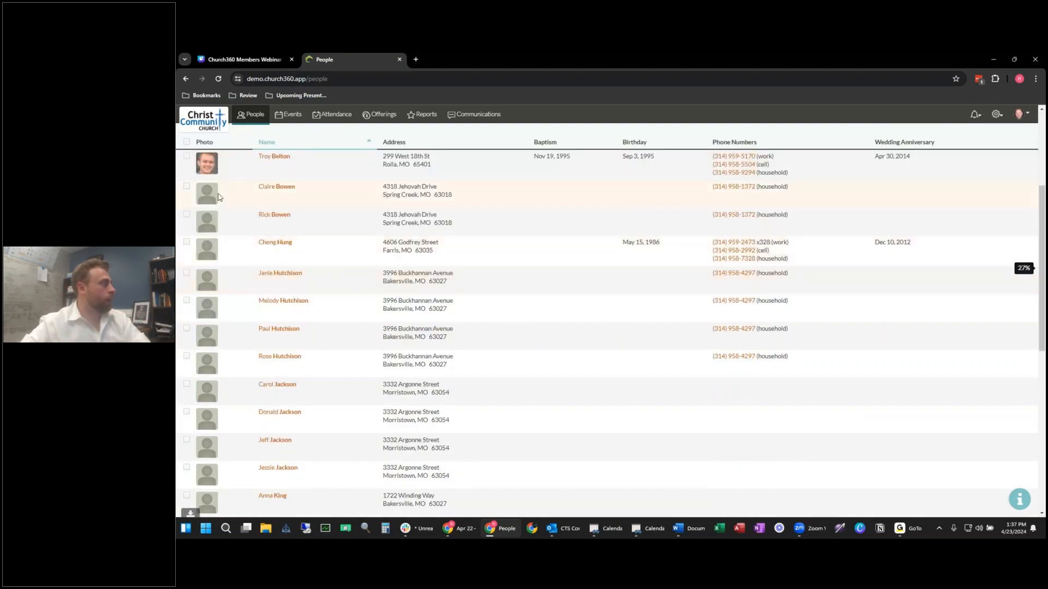
pyautogui.scroll(1, 231, 228)
pyautogui.scroll(1, 232, 229)
pyautogui.click(186, 229)
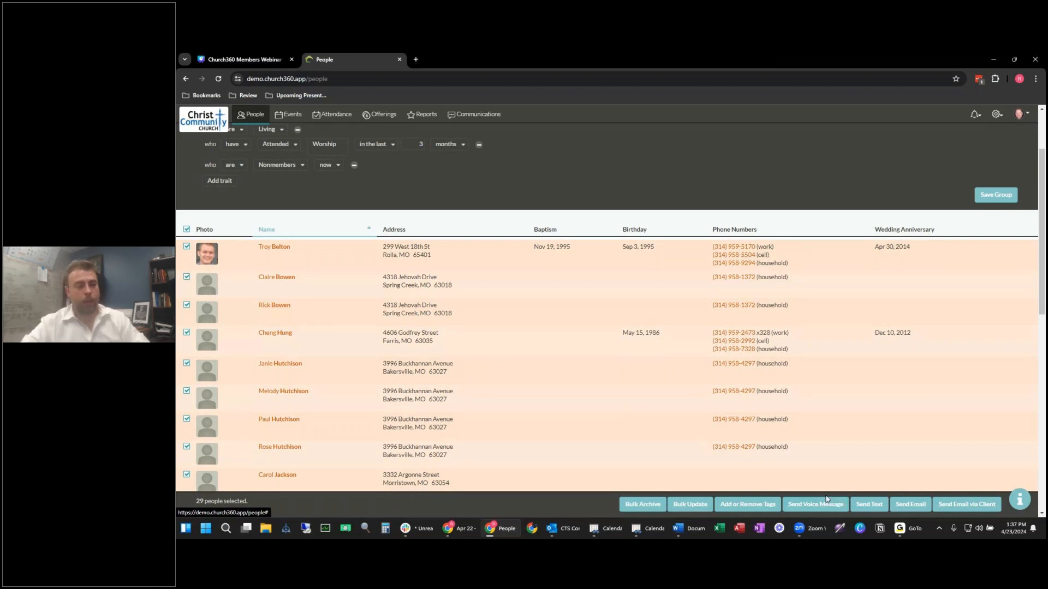
# Step: Start an email to the 29 selected people, then flip the attendance trait to 'have not'
pyautogui.click(958, 429)
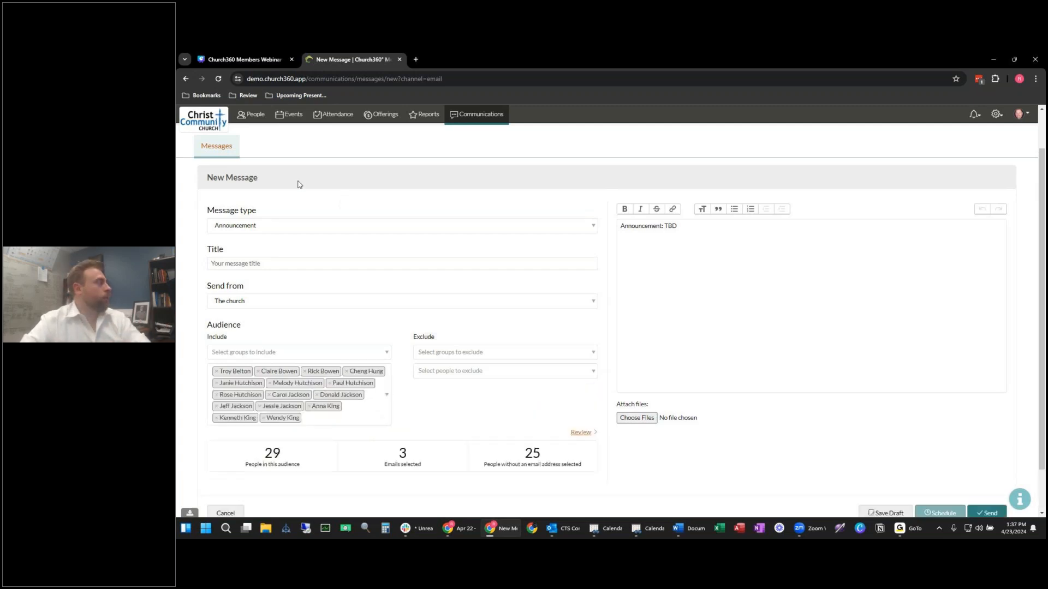
pyautogui.click(253, 114)
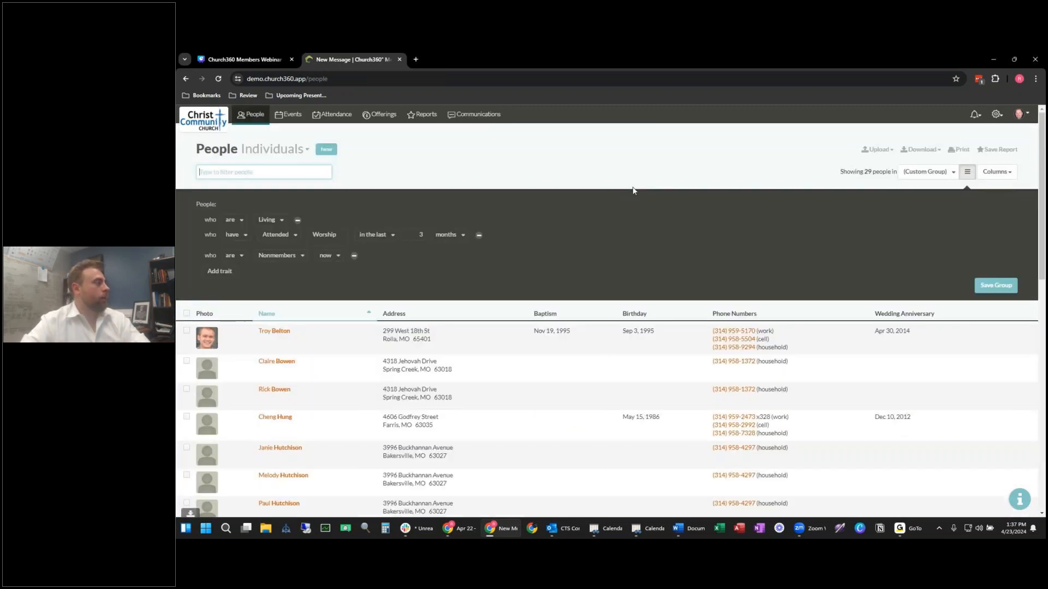
pyautogui.click(245, 236)
pyautogui.click(236, 263)
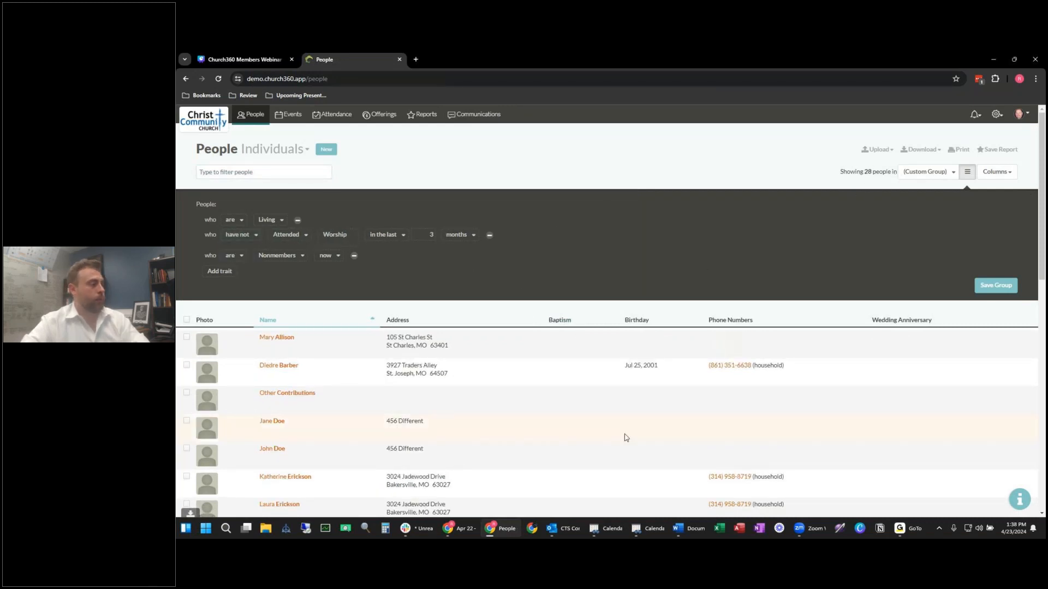
# Step: Select all 28 people, start an email to them, then return to People
pyautogui.click(186, 319)
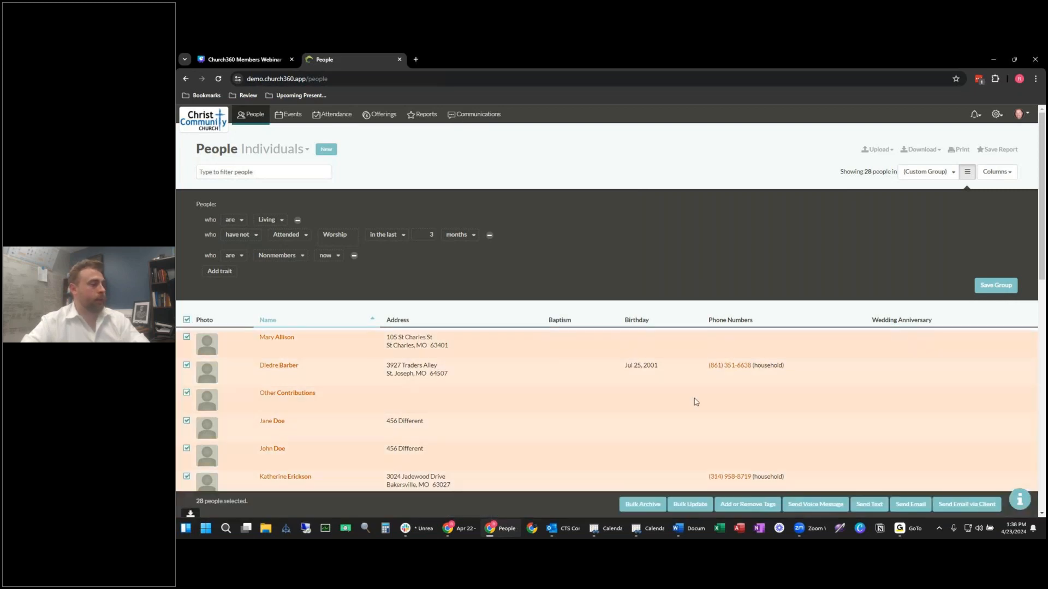
pyautogui.click(908, 504)
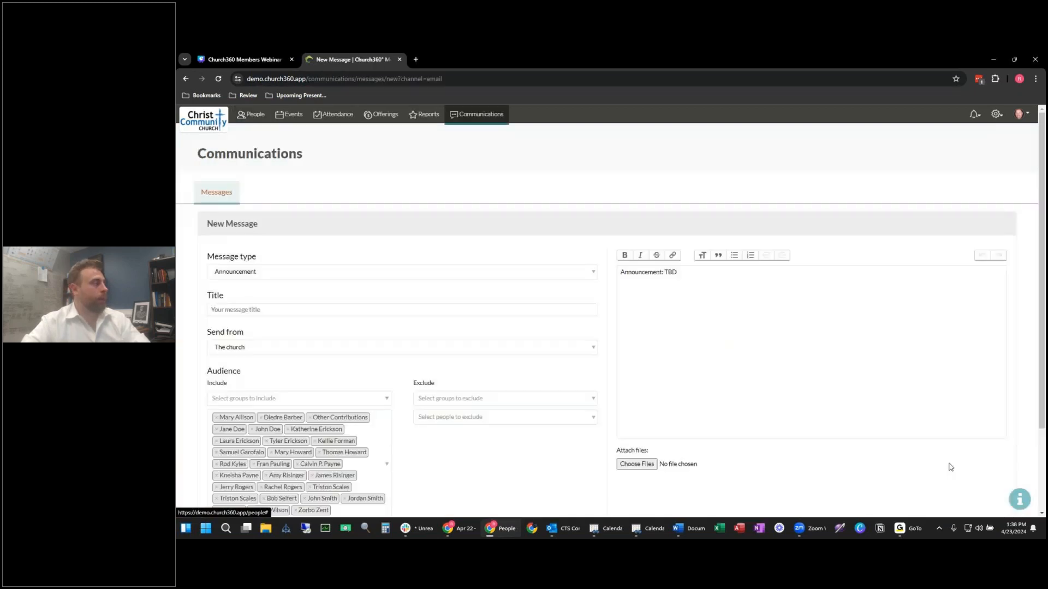
pyautogui.scroll(-1, 467, 245)
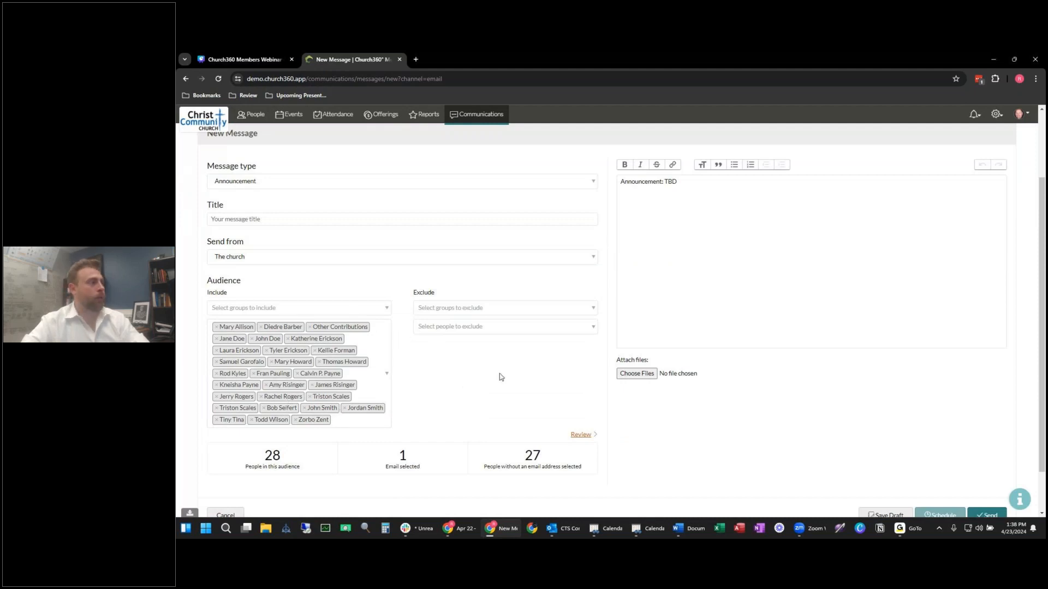
pyautogui.scroll(2, 600, 328)
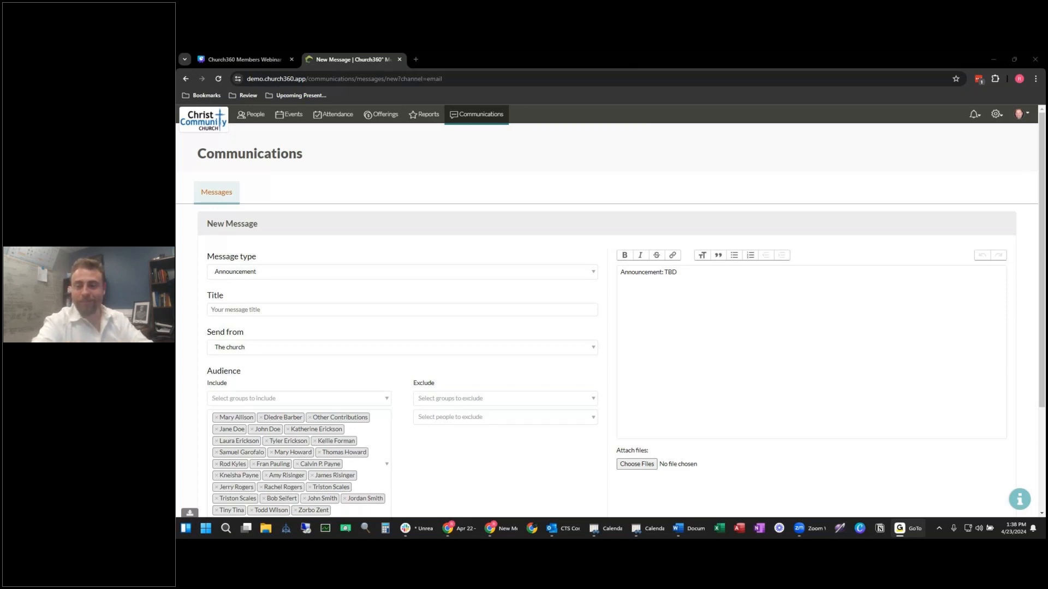
pyautogui.click(358, 161)
pyautogui.click(254, 118)
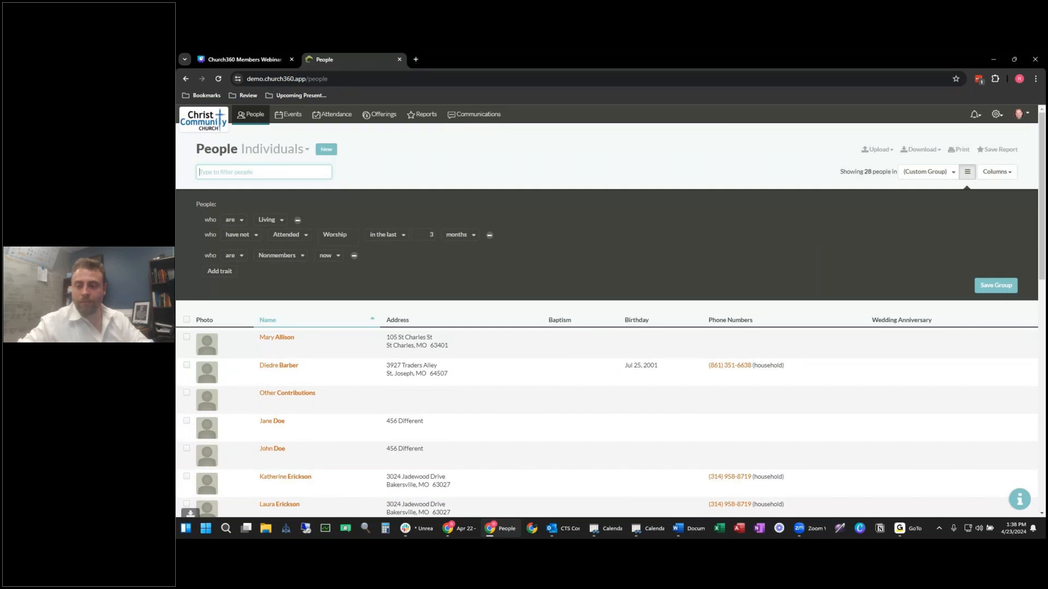
pyautogui.hotkey('alt', 'Tab')
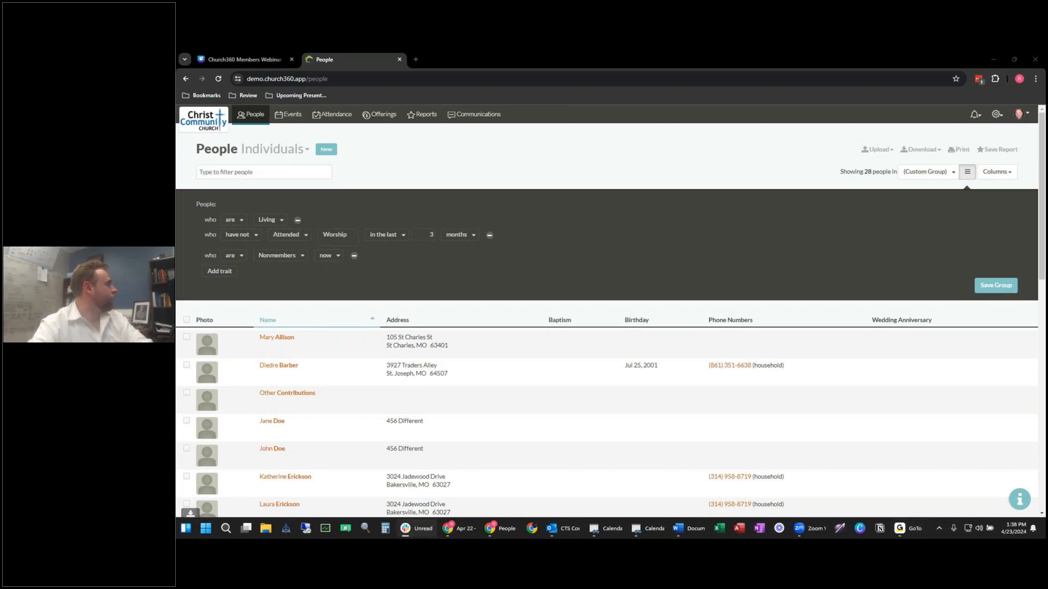
pyautogui.click(556, 144)
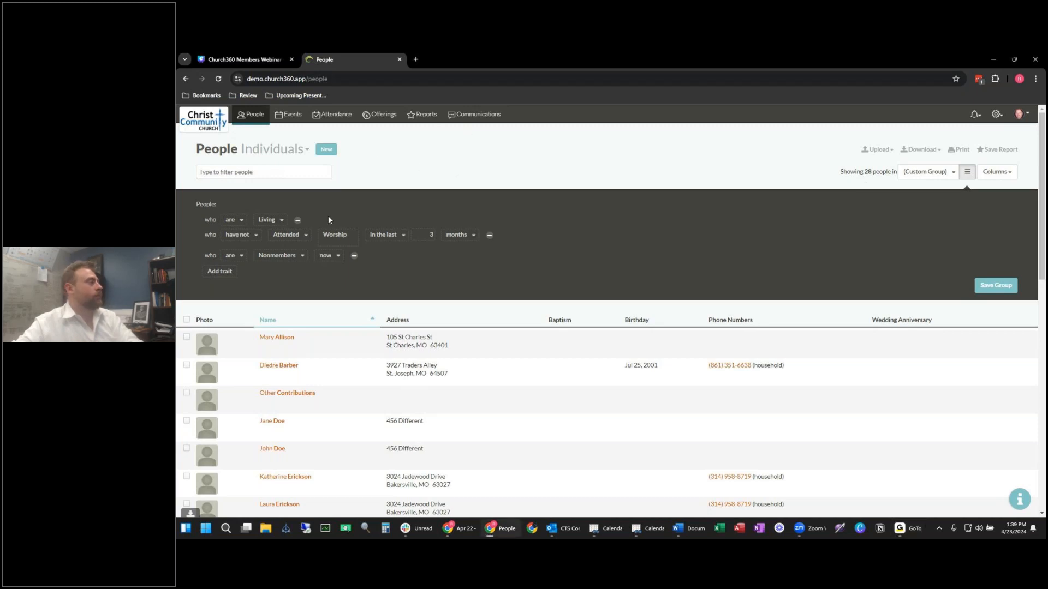
# Step: Change the Nonmembers trait to Pastoral Visit and remove the 'have not Attended Worship' row
pyautogui.click(293, 257)
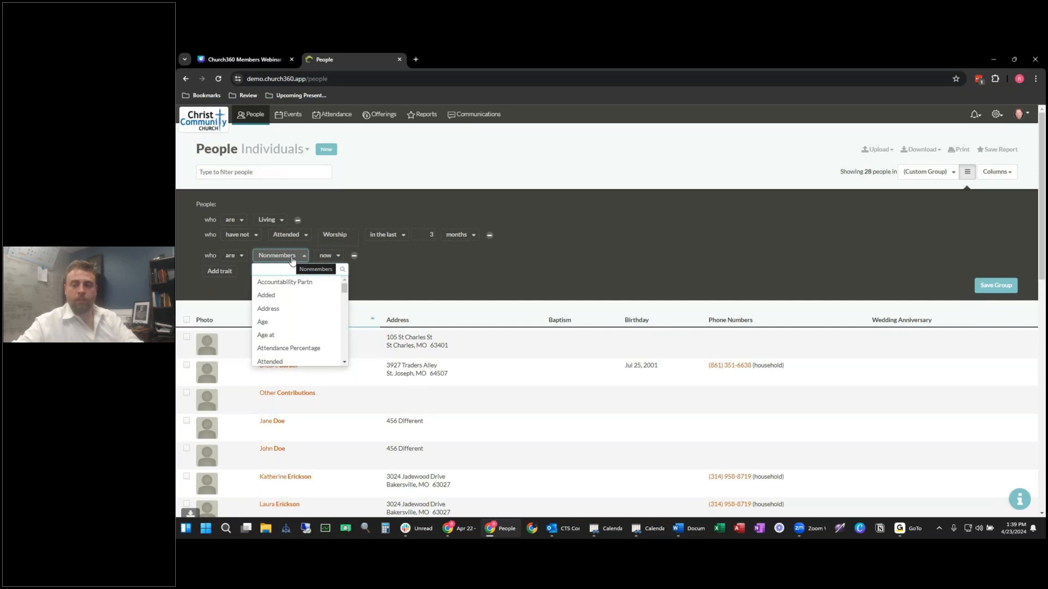
pyautogui.click(293, 258)
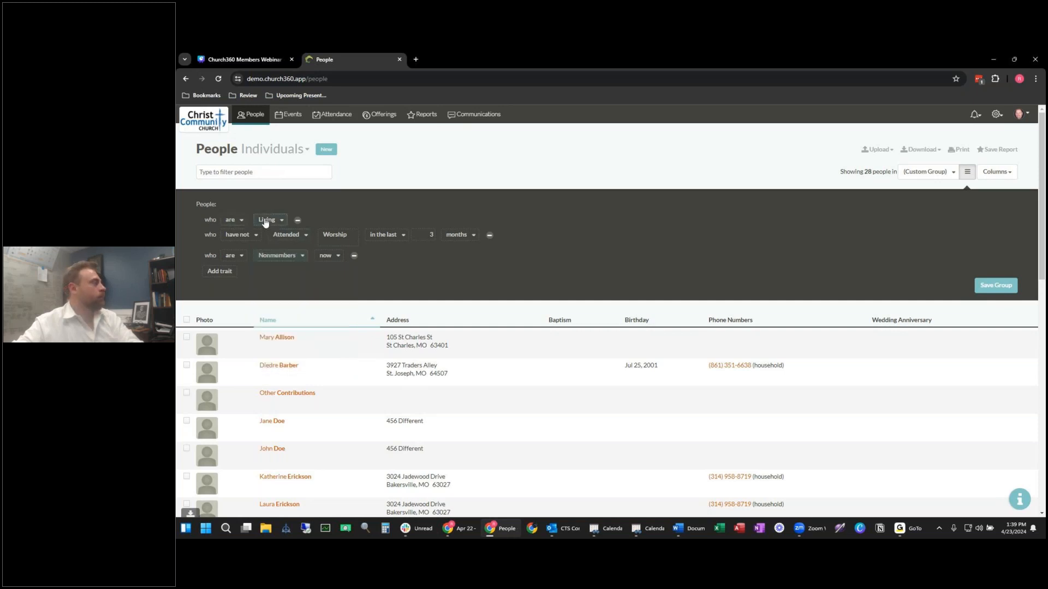
pyautogui.click(276, 255)
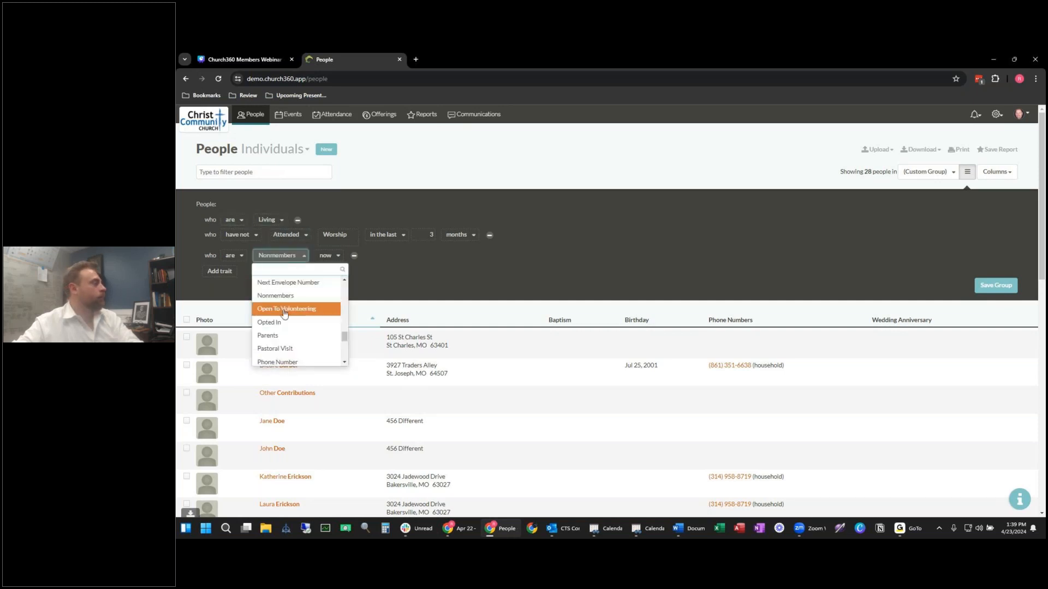
pyautogui.click(289, 348)
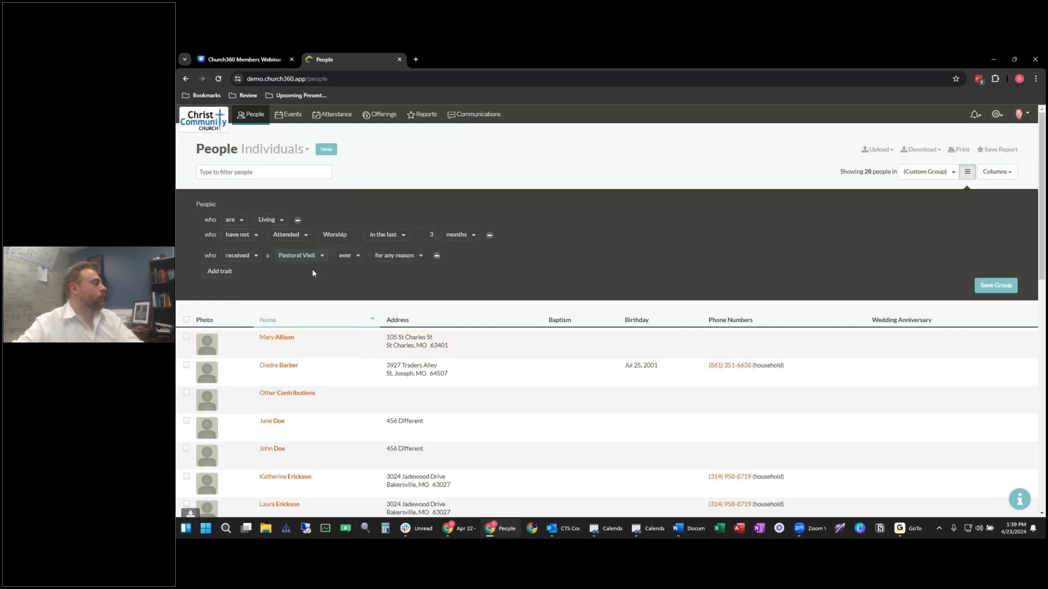
pyautogui.click(489, 236)
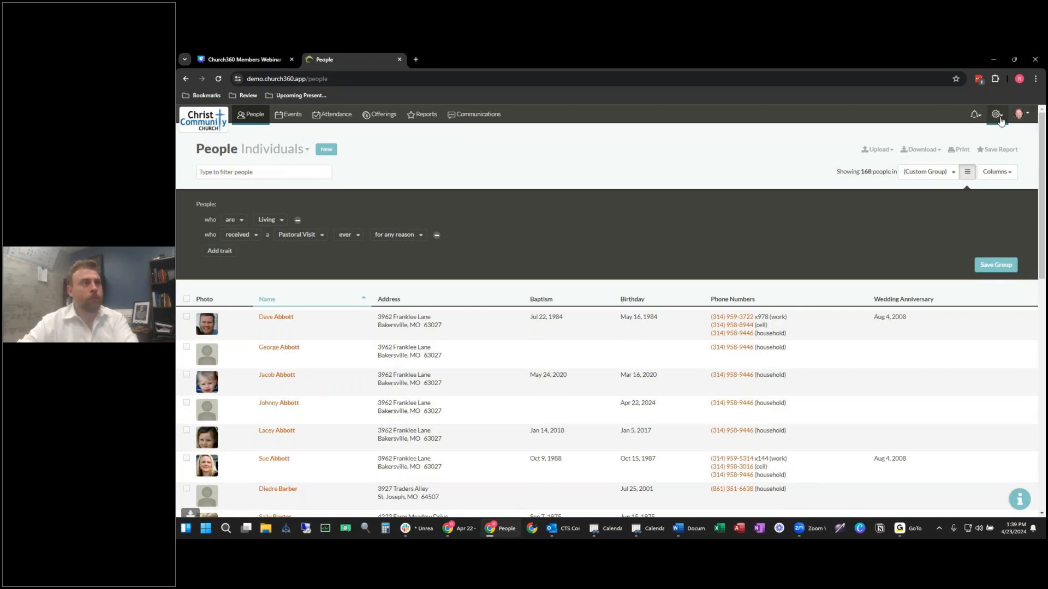
# Step: From Settings > Smart Groups, start a new group named 'Mailing List Group'
pyautogui.click(1001, 119)
pyautogui.click(1001, 120)
pyautogui.click(995, 121)
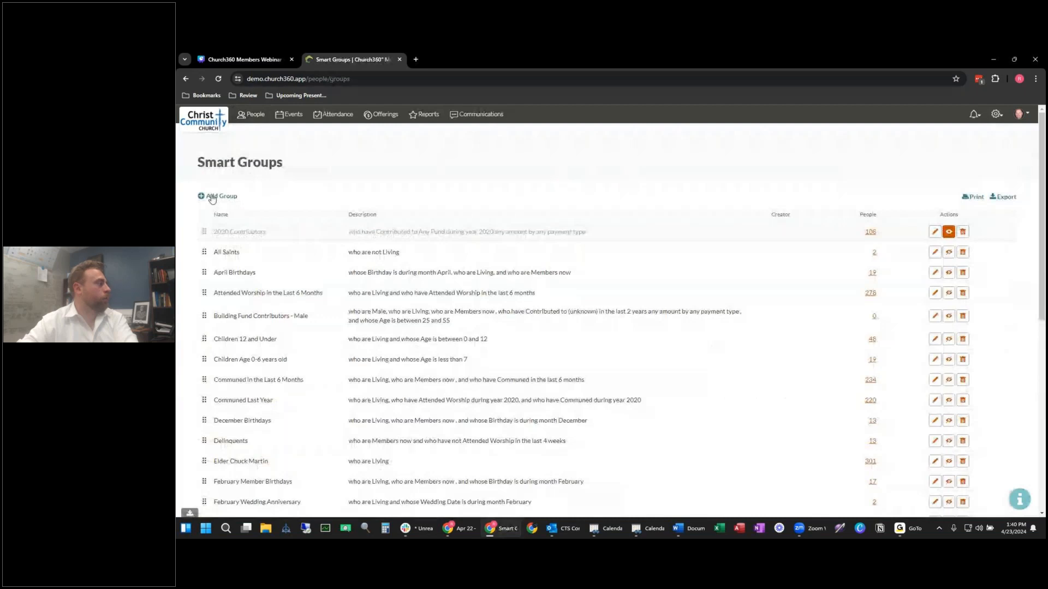
pyautogui.scroll(-10, 308, 373)
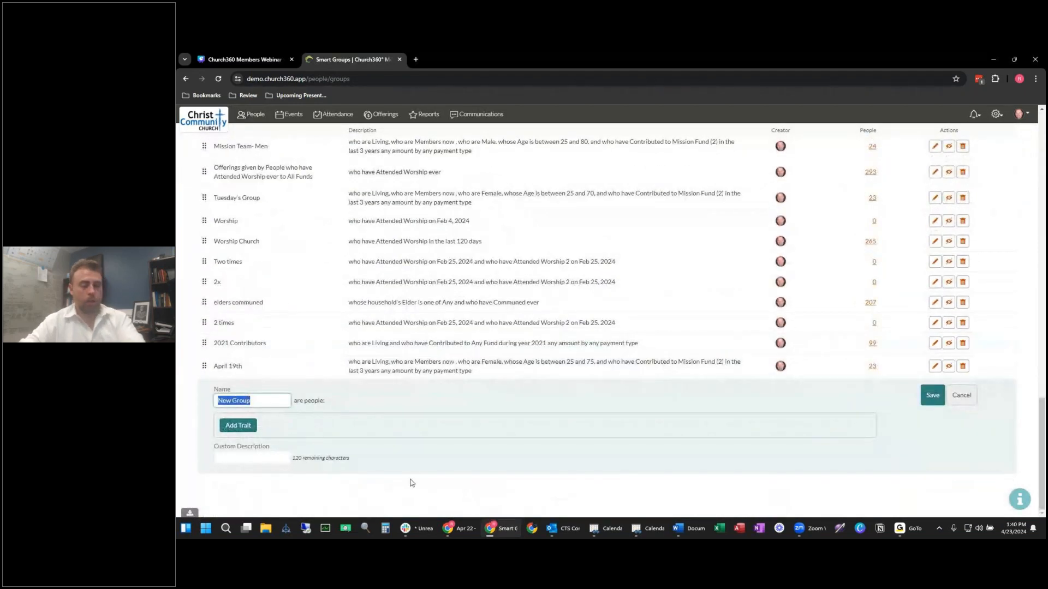
pyautogui.write('Mail')
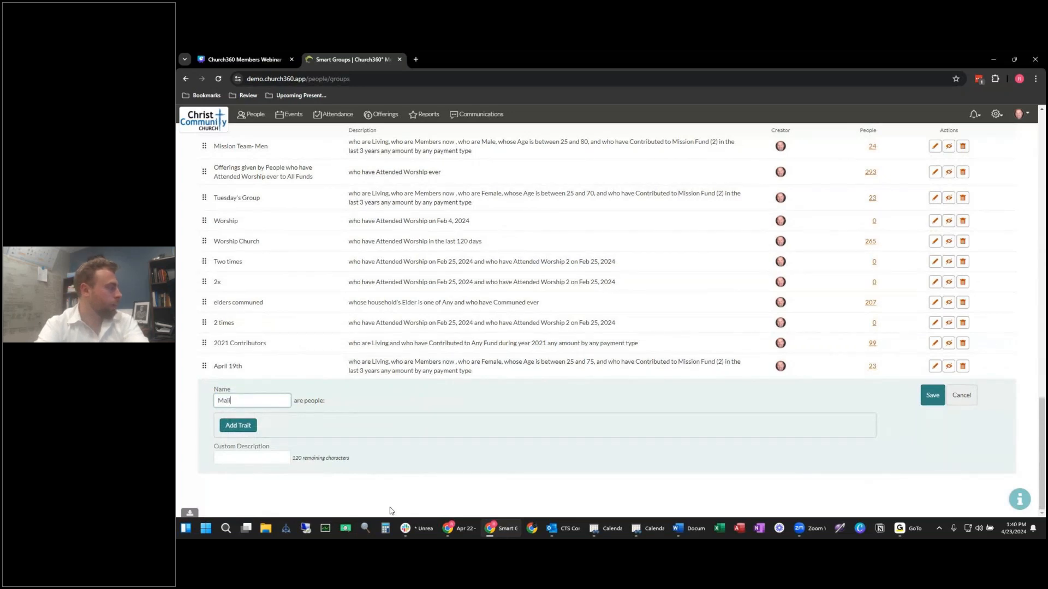
pyautogui.write('ing List Group')
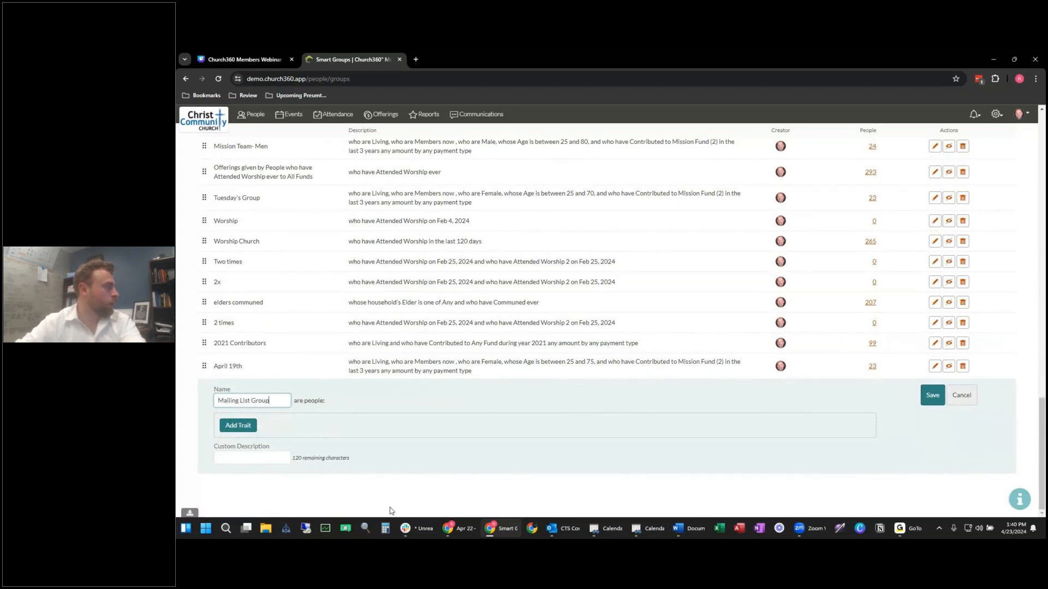
# Step: Add Living and current Members conditions to the group
pyautogui.click(235, 426)
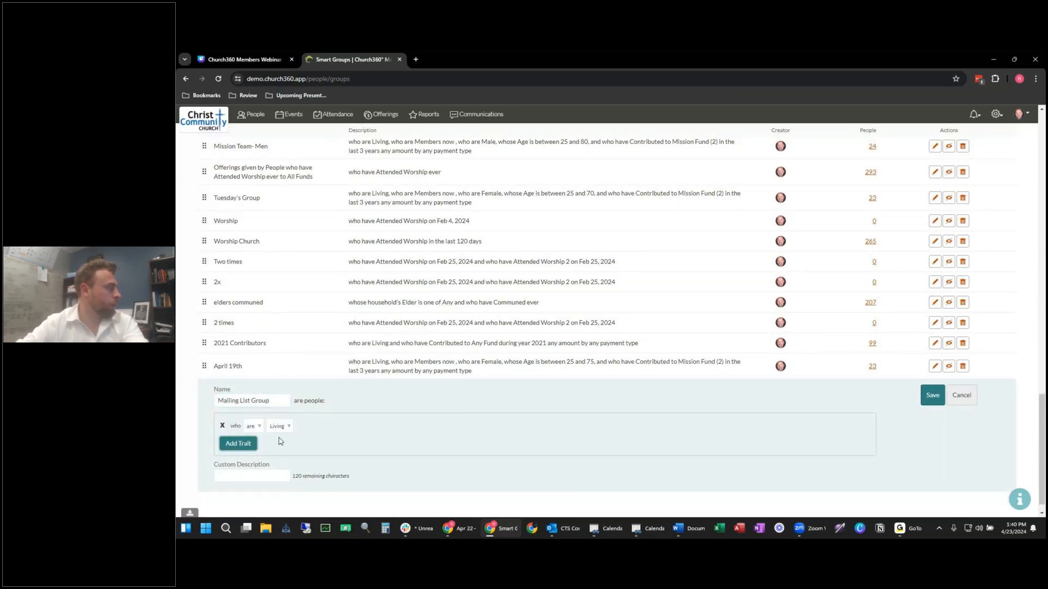
pyautogui.click(238, 443)
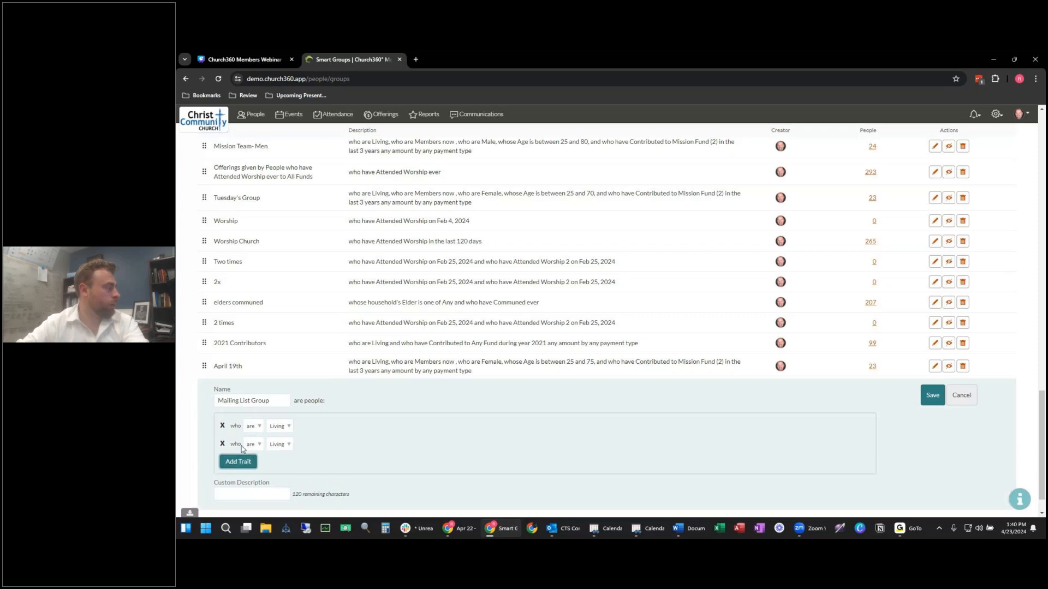
pyautogui.click(288, 448)
pyautogui.write('lm')
pyautogui.press('BackSpace')
pyautogui.press('BackSpace')
pyautogui.write('mem')
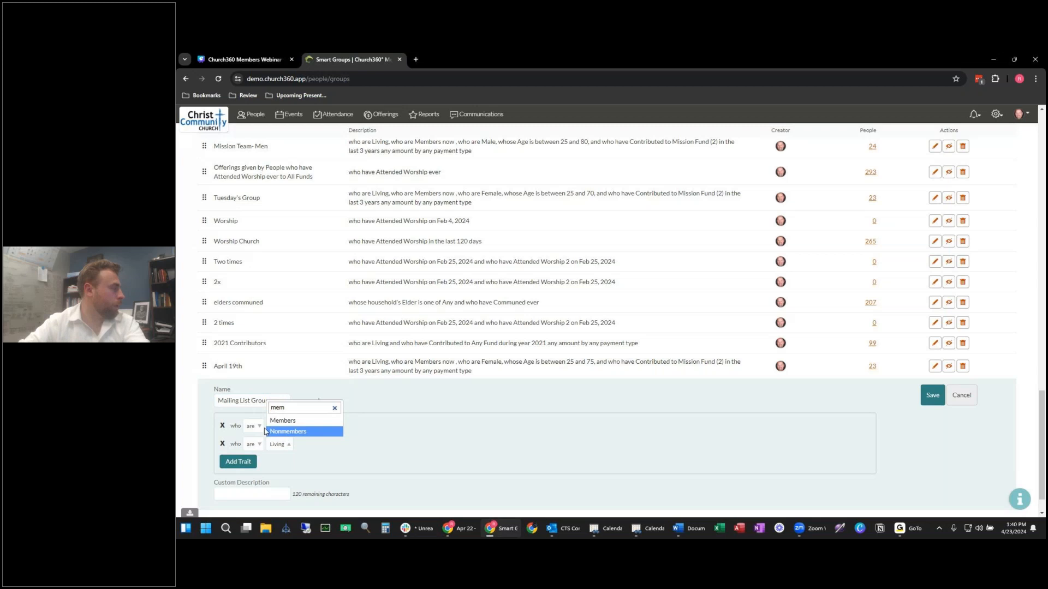
pyautogui.click(282, 421)
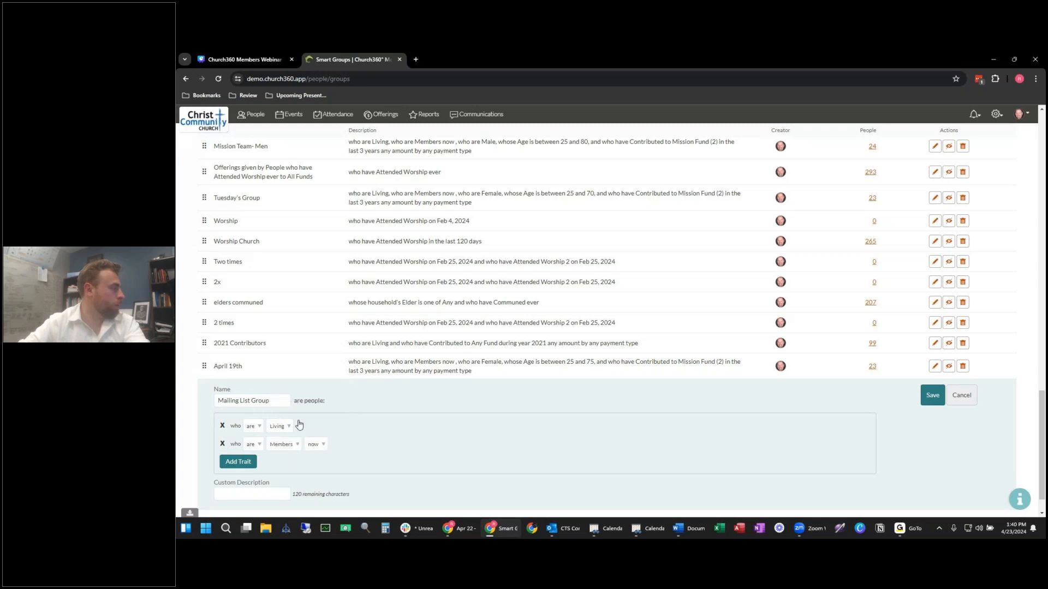
# Step: Add an Attended Worship in the last 2 years condition and save the group
pyautogui.click(239, 462)
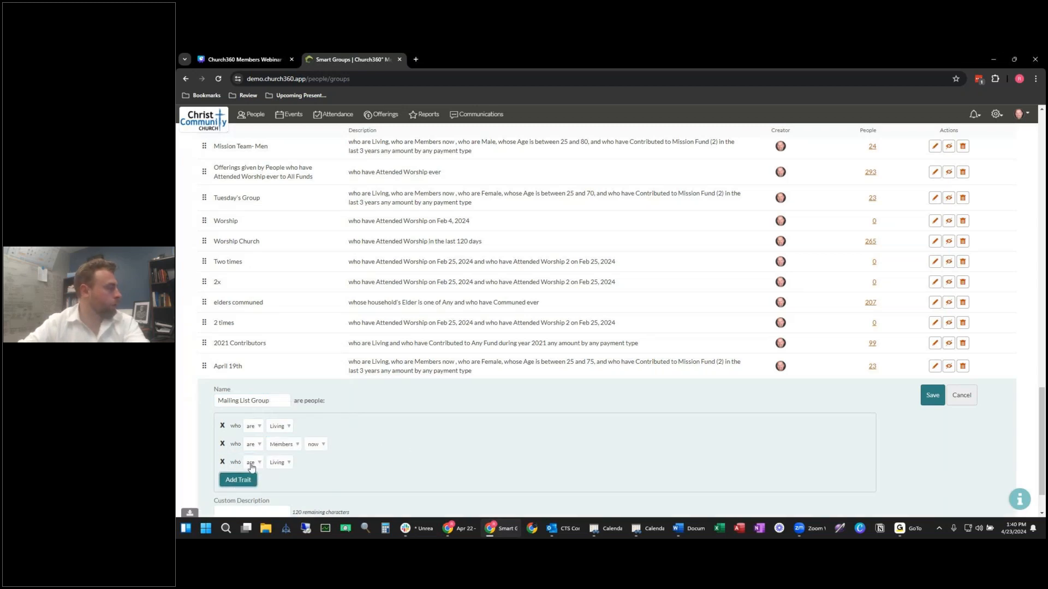
pyautogui.click(286, 465)
pyautogui.scroll(3, 294, 431)
pyautogui.click(292, 437)
pyautogui.click(307, 450)
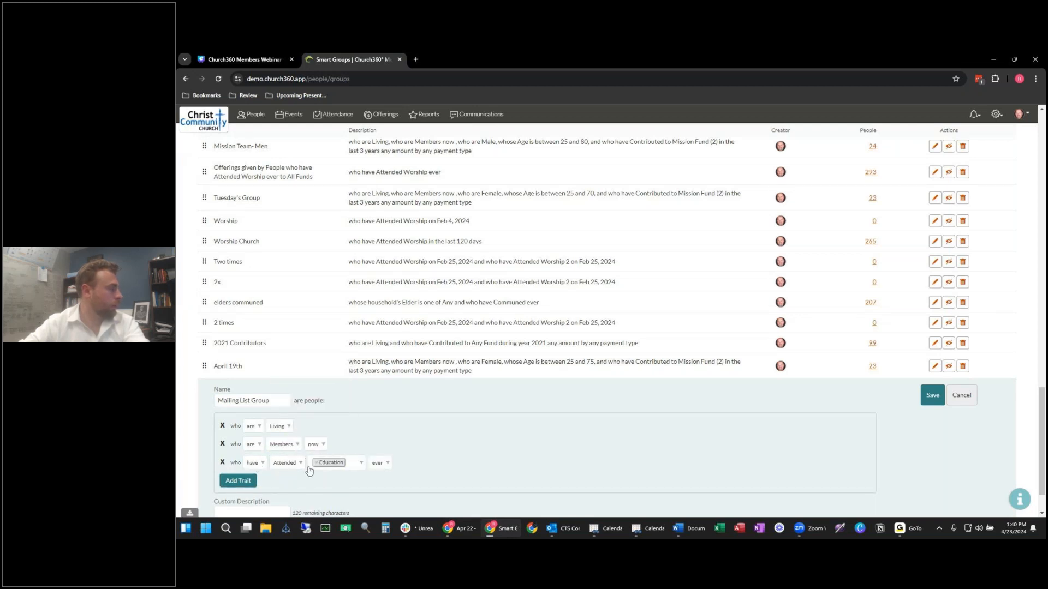
pyautogui.click(343, 467)
pyautogui.click(338, 486)
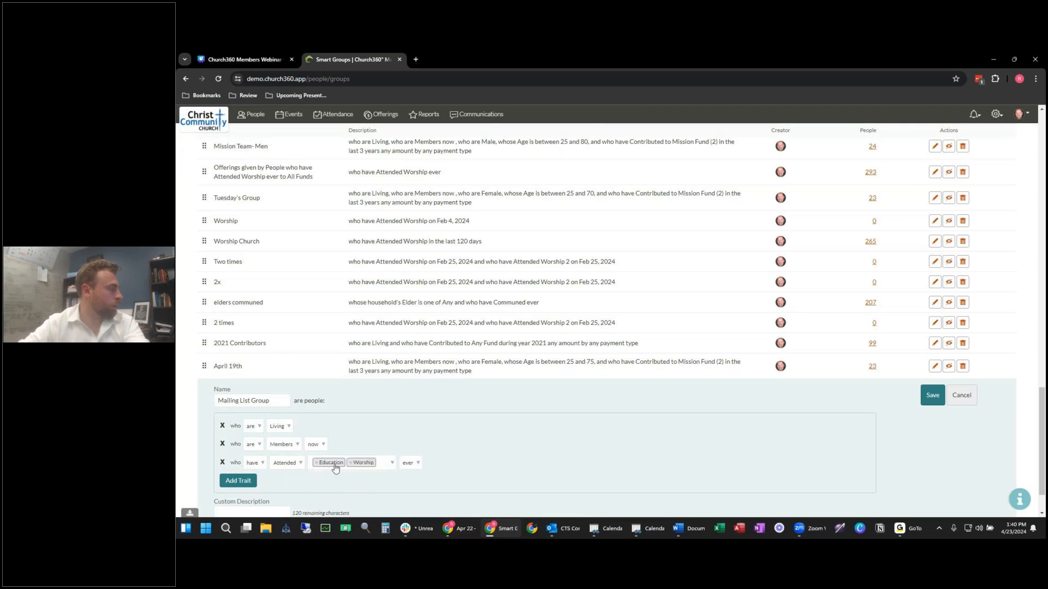
pyautogui.click(376, 464)
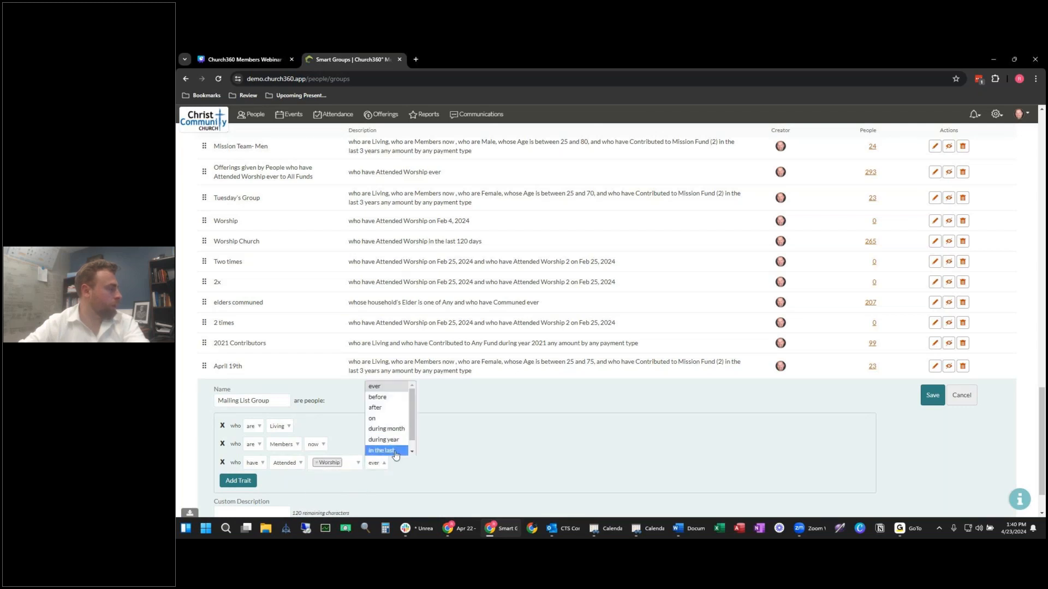
pyautogui.click(394, 451)
pyautogui.click(440, 464)
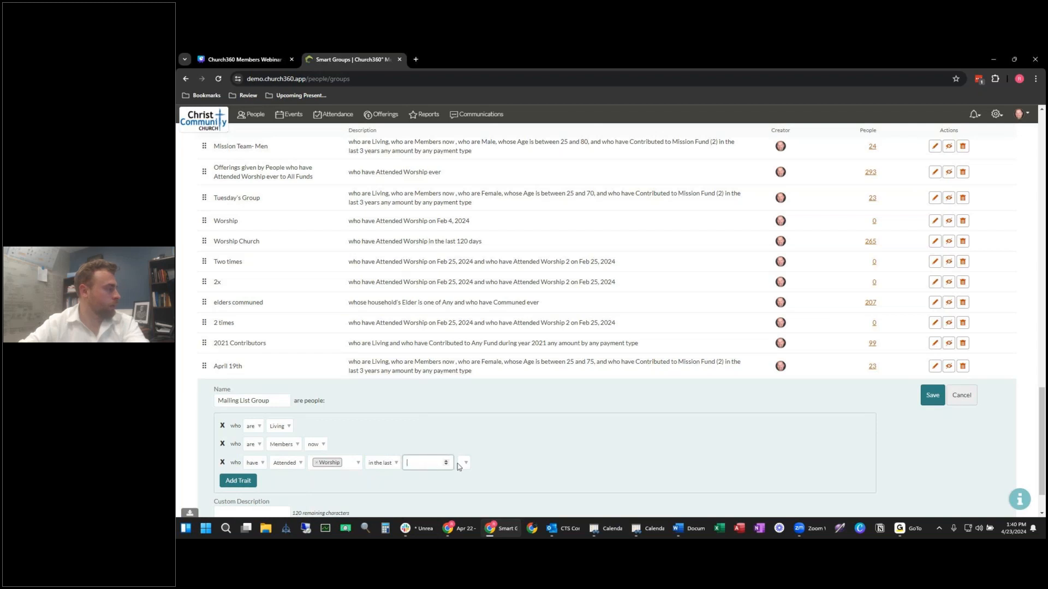
pyautogui.click(464, 464)
pyautogui.click(468, 507)
pyautogui.click(424, 467)
pyautogui.click(933, 397)
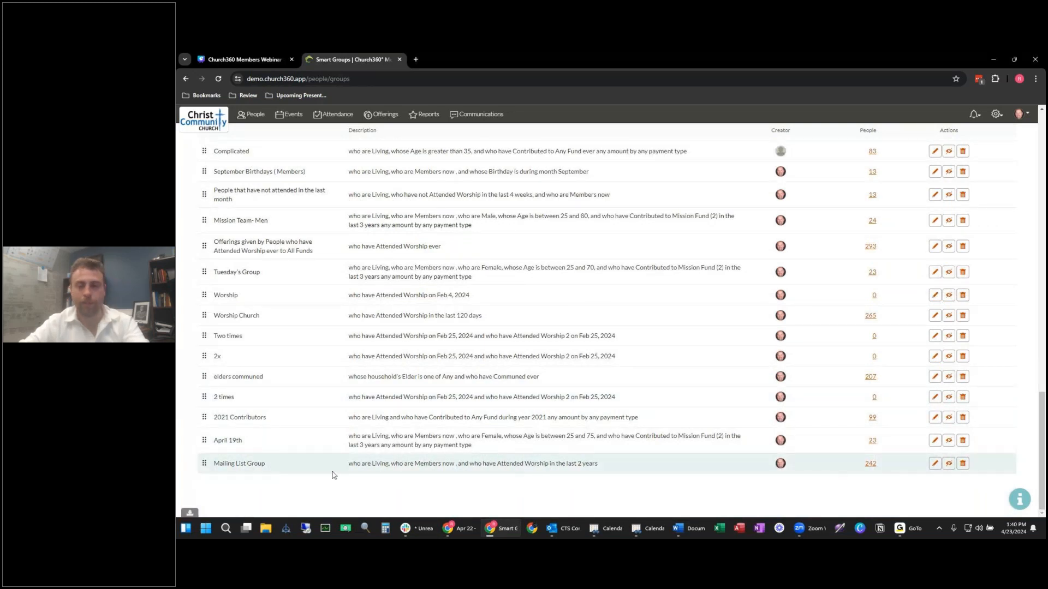
# Step: Open the Mailing List Group's 242 people and select them all
pyautogui.click(868, 464)
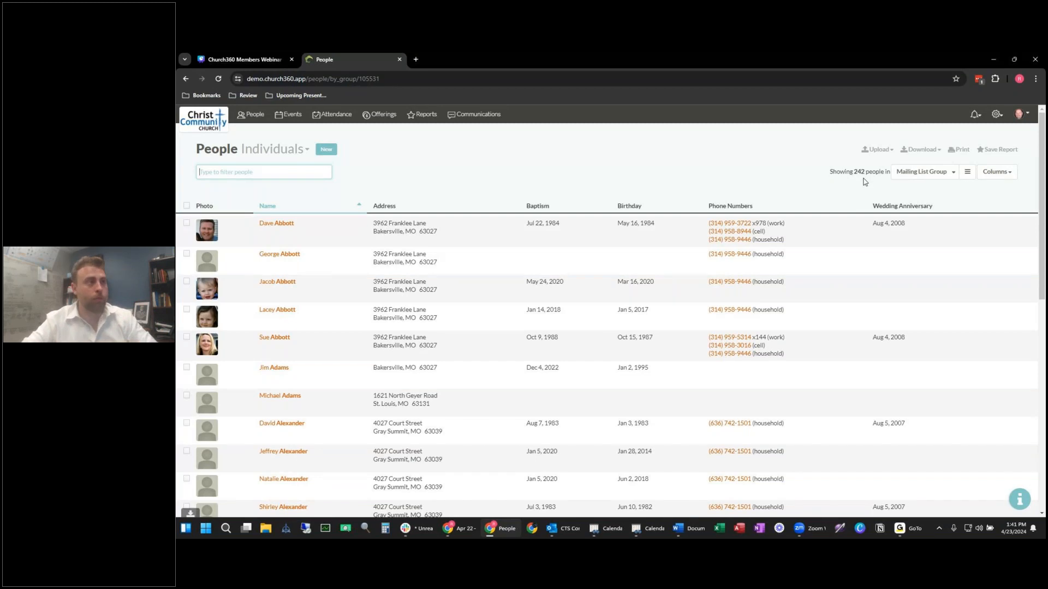
pyautogui.click(862, 183)
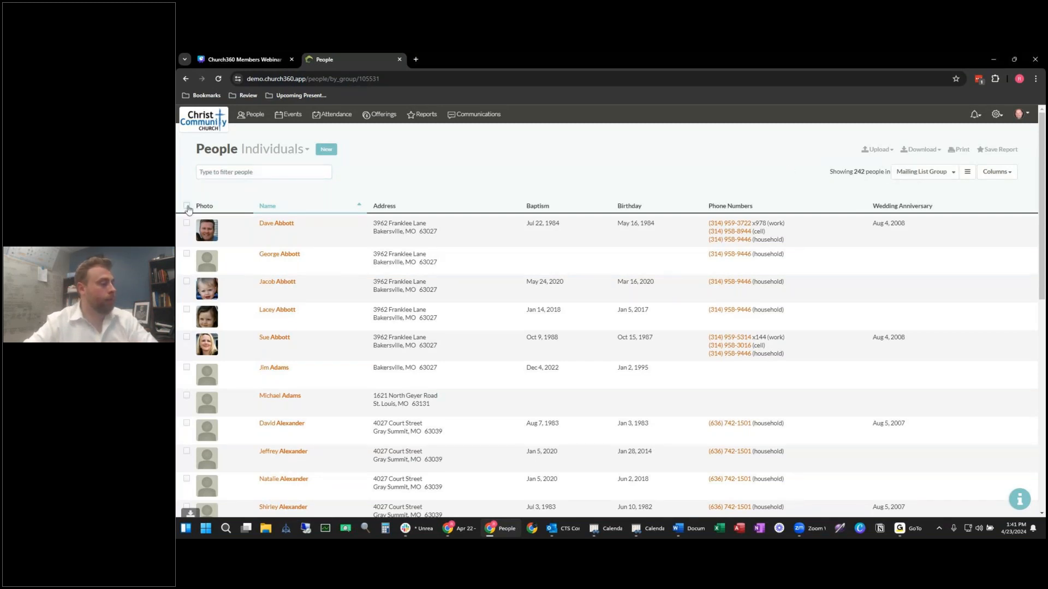
pyautogui.click(186, 205)
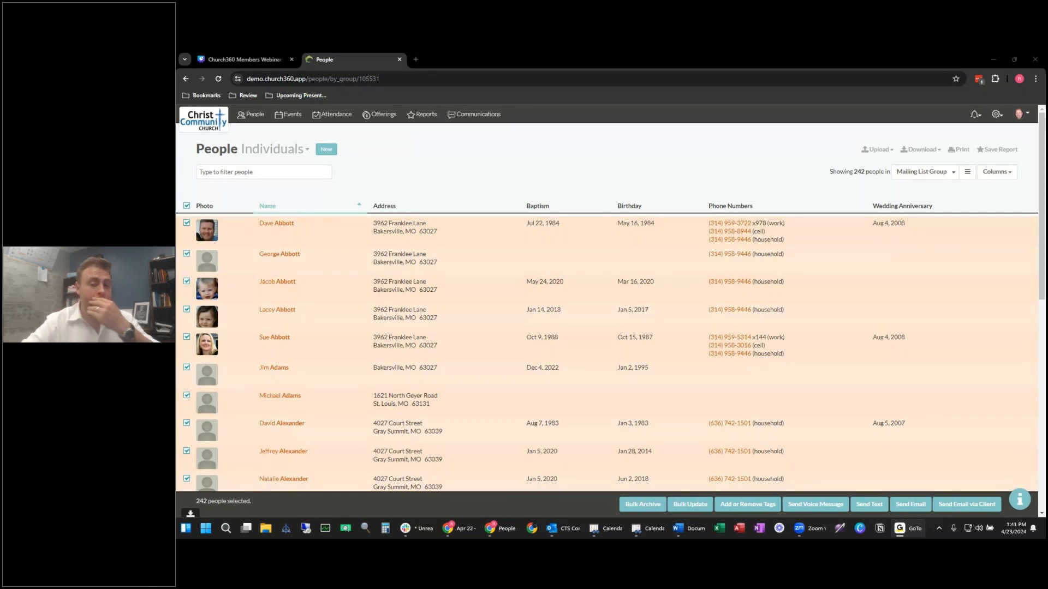
# Step: Try a name filter, then switch the list to the Everyone group of 303 people
pyautogui.click(299, 164)
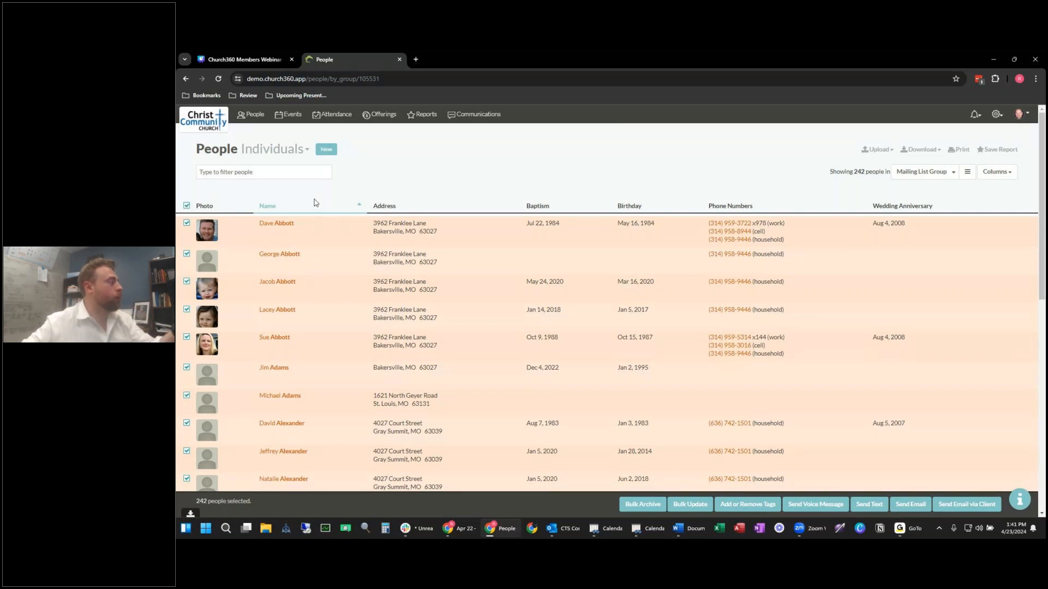
pyautogui.click(275, 174)
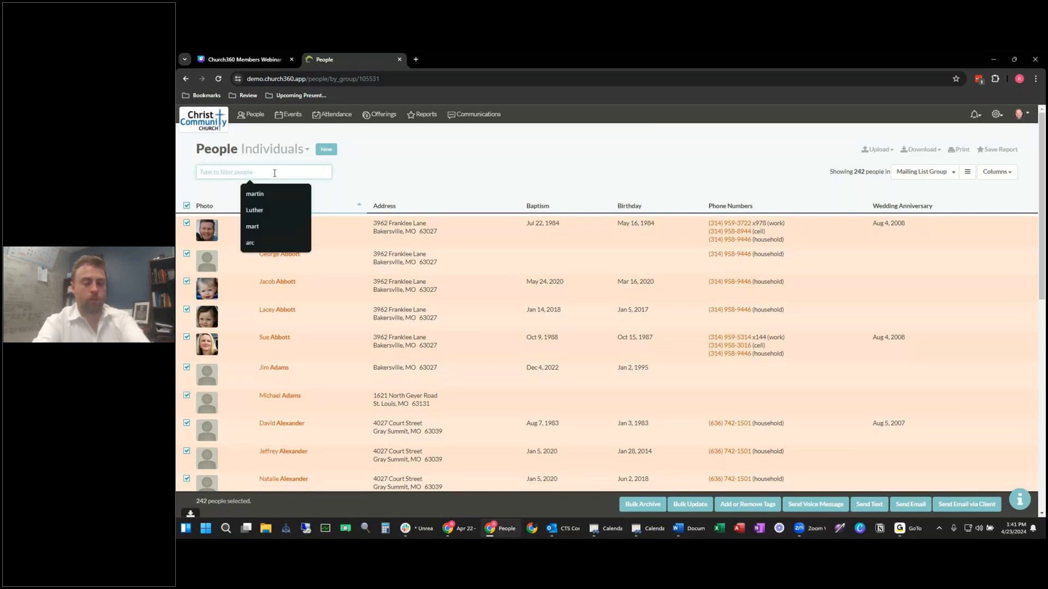
pyautogui.write('joh')
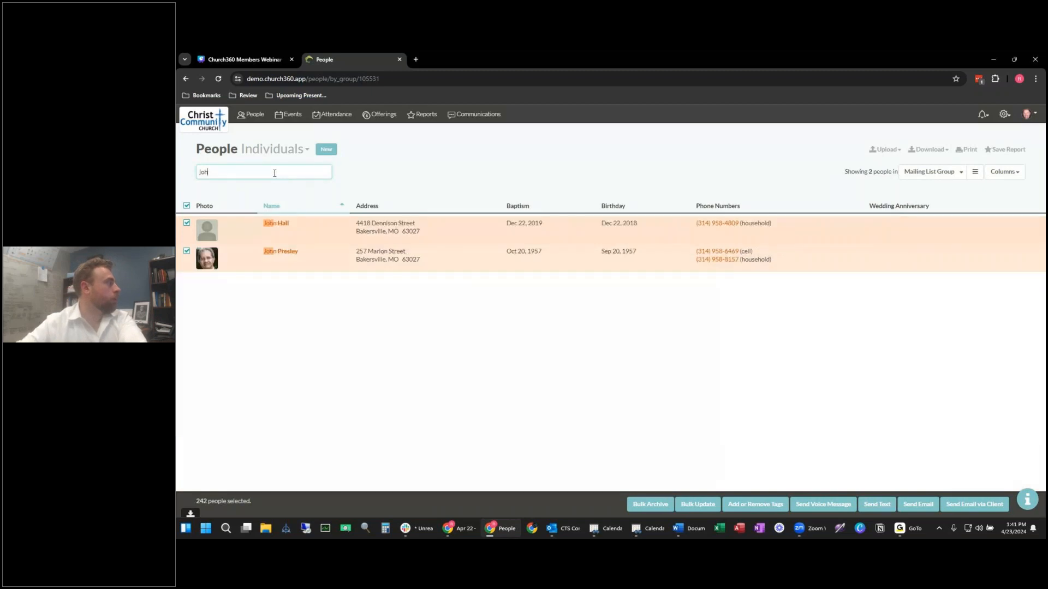
pyautogui.click(952, 172)
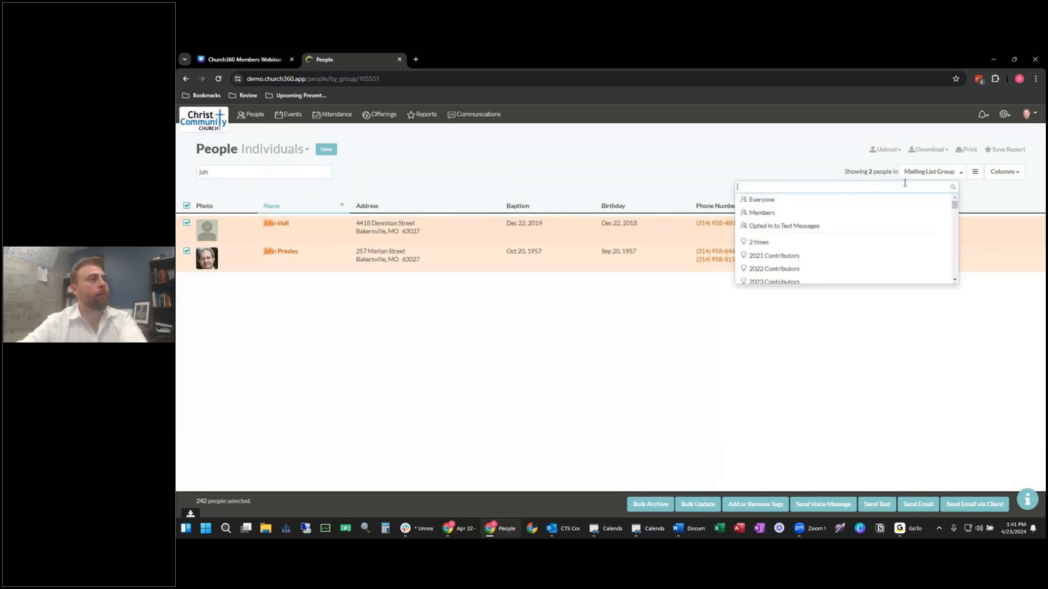
pyautogui.click(777, 200)
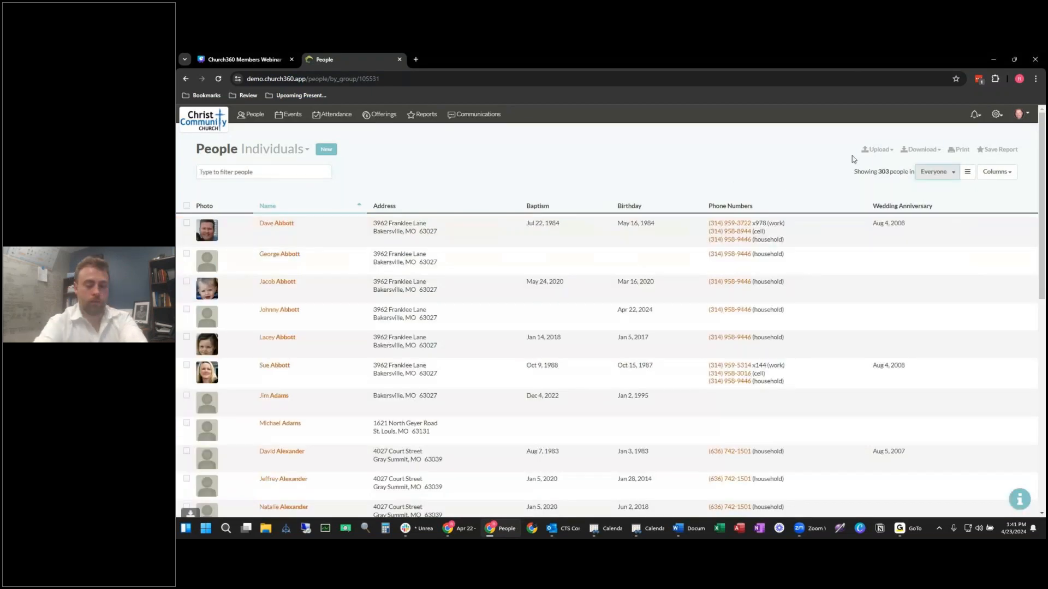
# Step: Search the list for a member's first name, then open and close the Family + list without adding anyone
pyautogui.click(272, 174)
pyautogui.write('John')
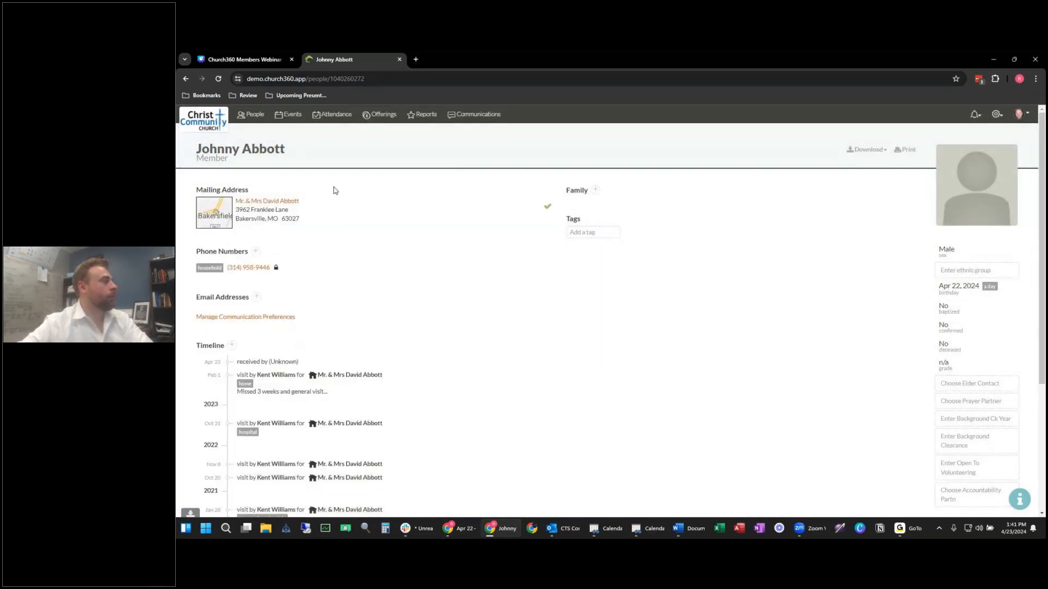
pyautogui.click(595, 196)
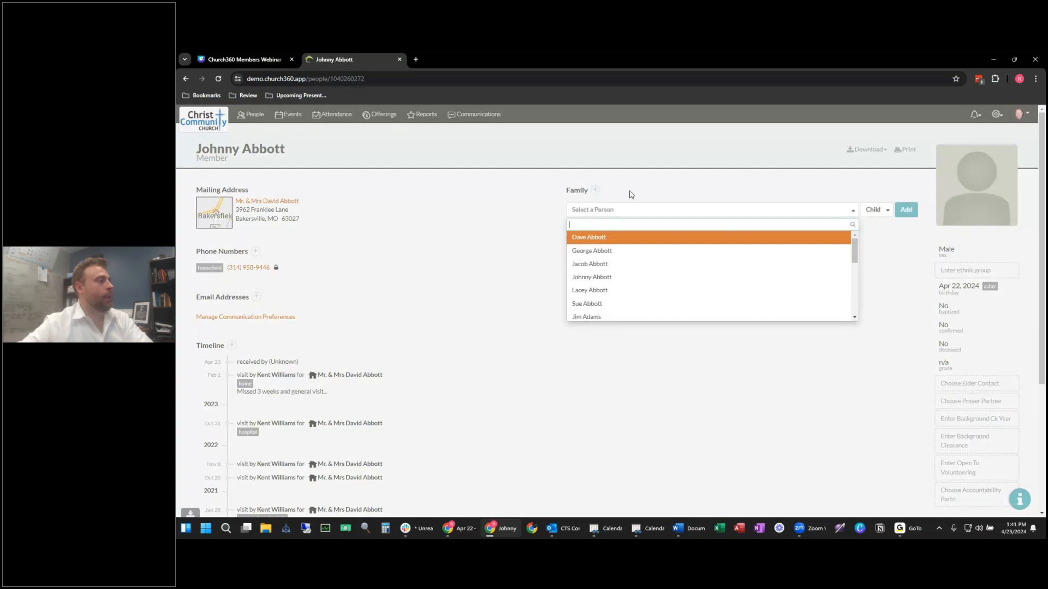
pyautogui.click(634, 193)
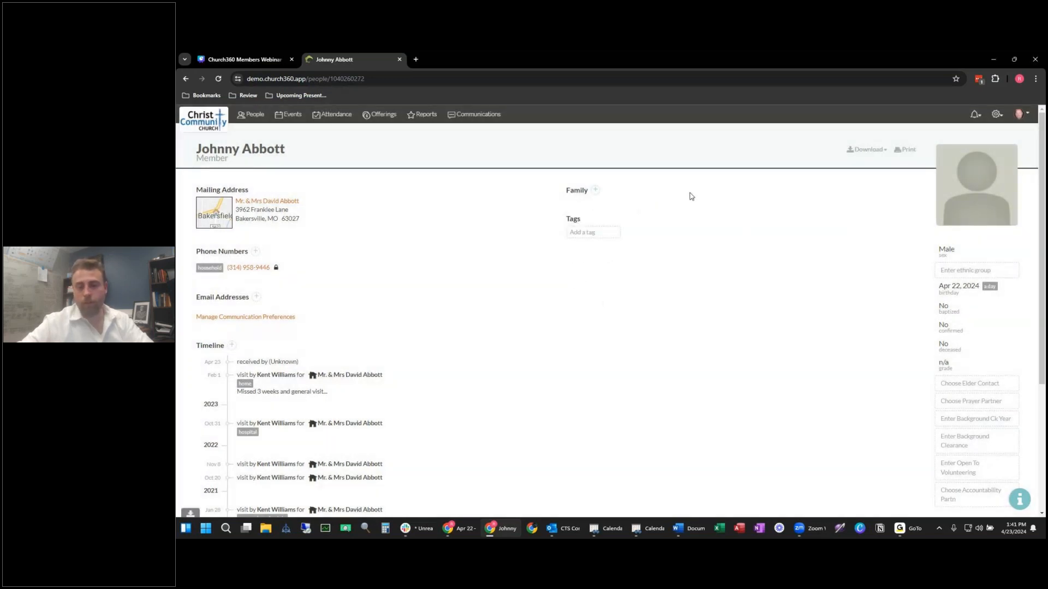
# Step: View the member's household page, return to their profile, then go back to the People list
pyautogui.click(264, 202)
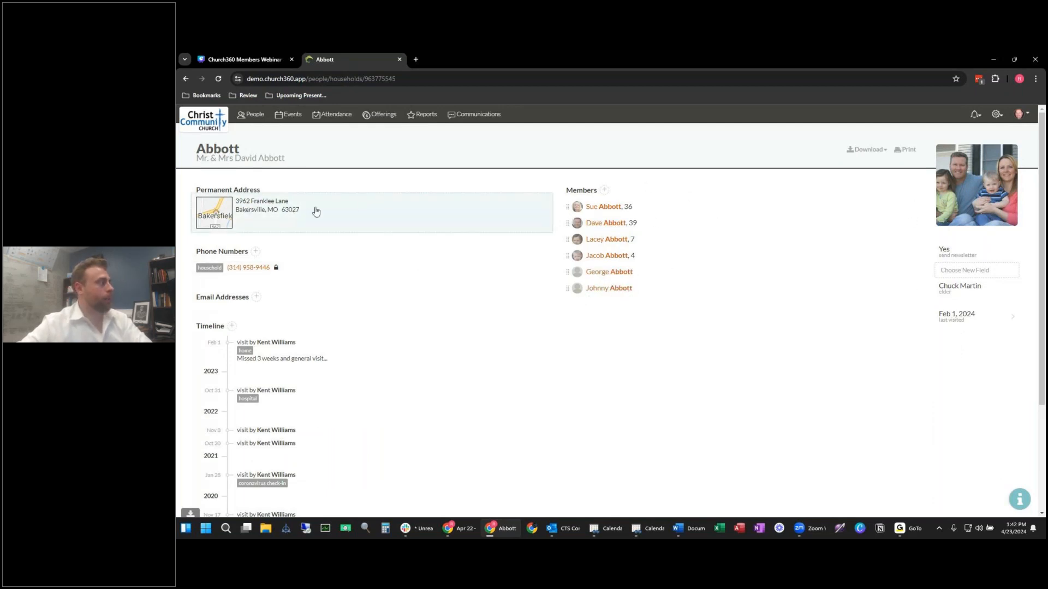
pyautogui.click(615, 288)
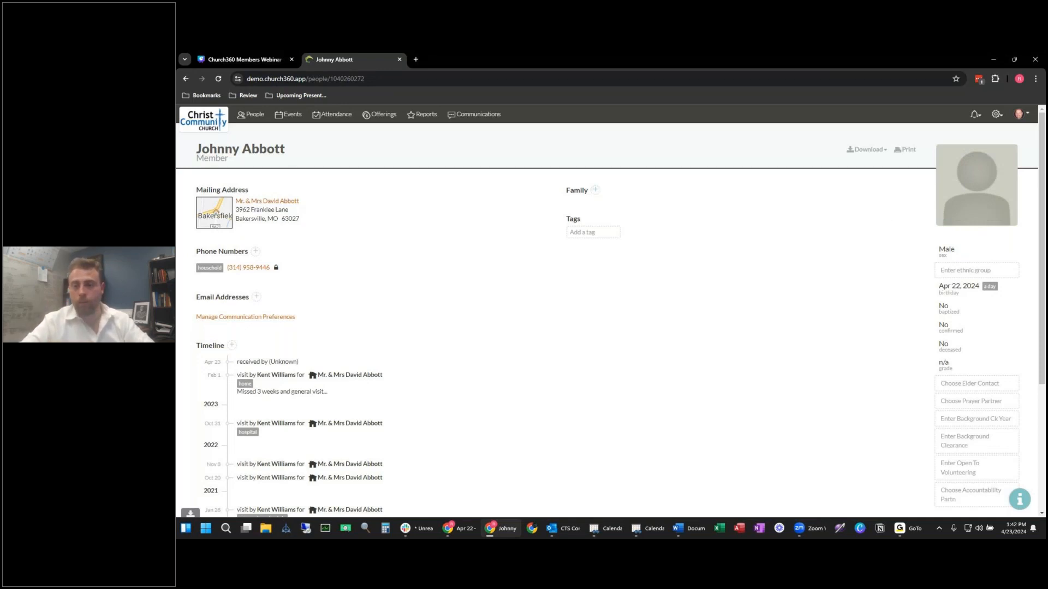
pyautogui.hotkey('alt', 'Tab')
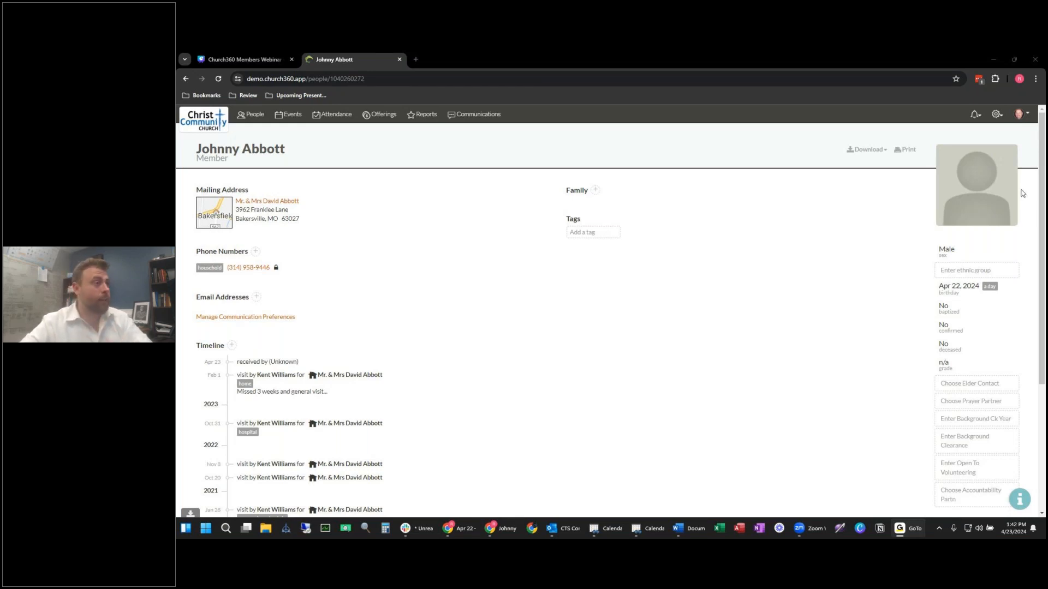
pyautogui.click(252, 120)
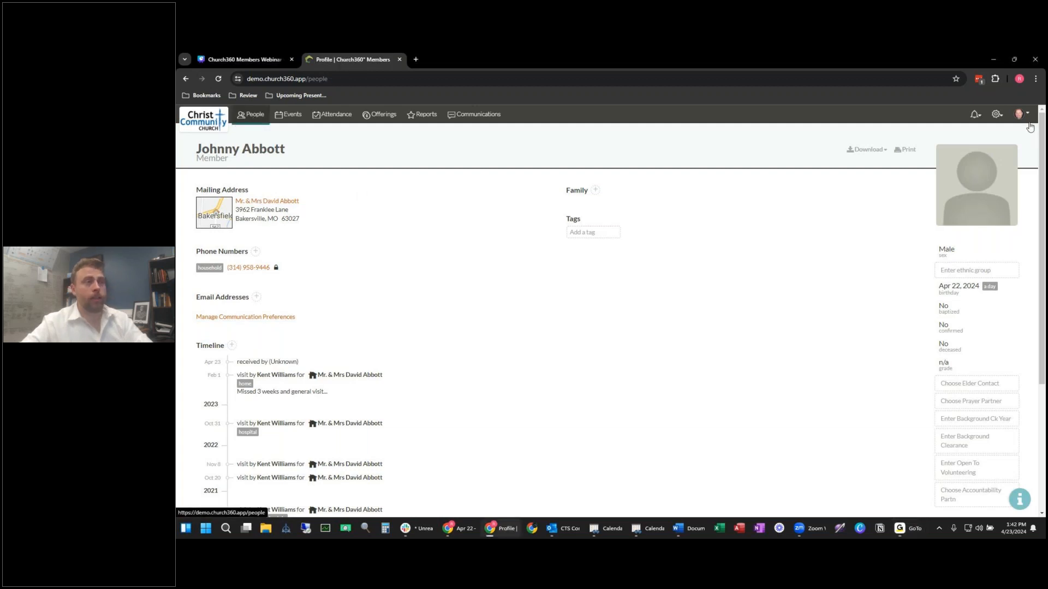
# Step: Go to Smart Groups from the settings gear and start a new group, still named New Group
pyautogui.click(996, 114)
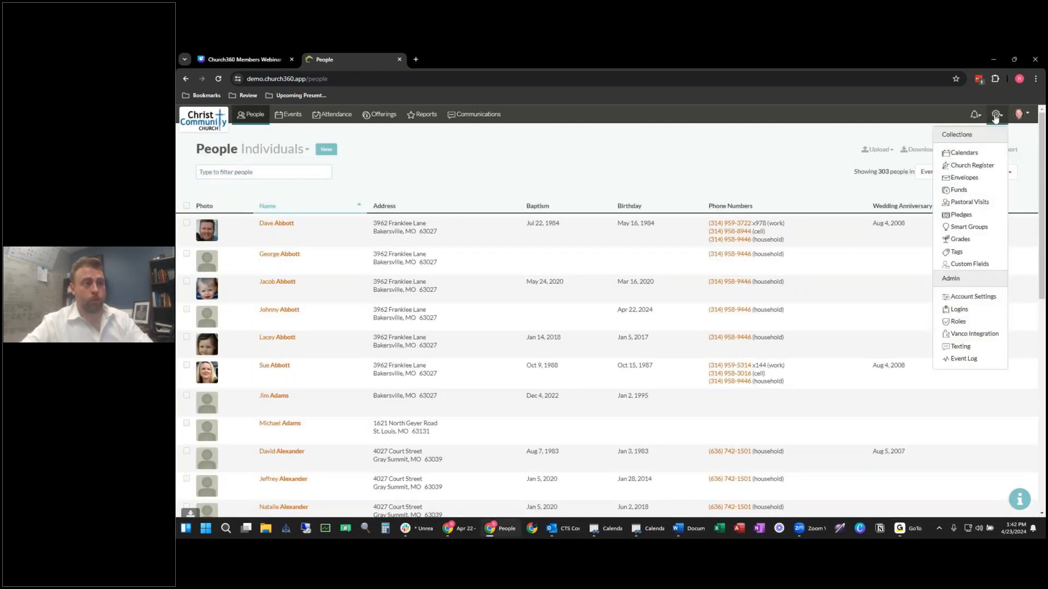
pyautogui.click(971, 233)
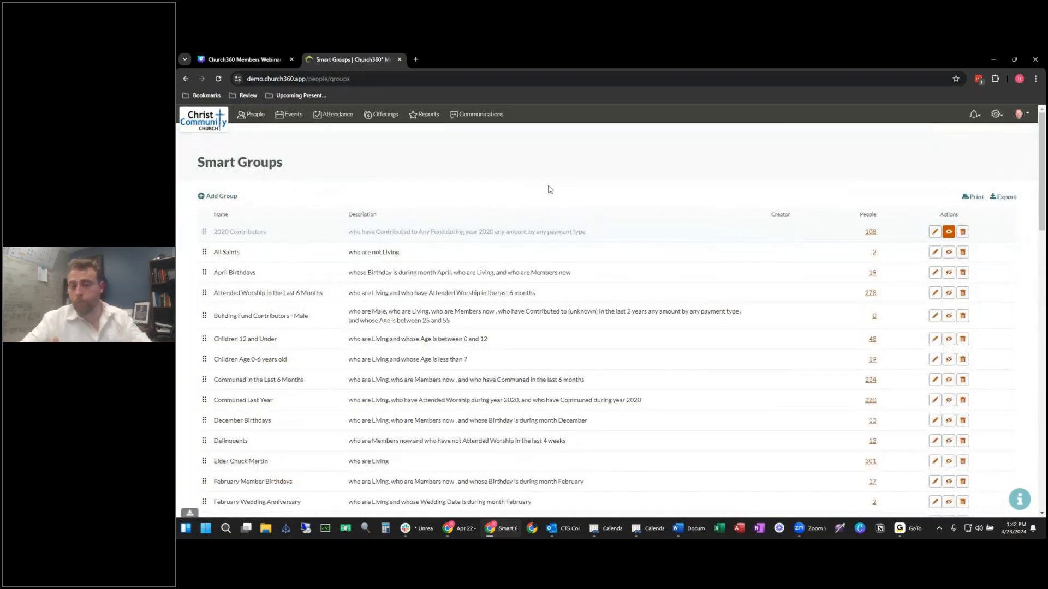
pyautogui.click(223, 196)
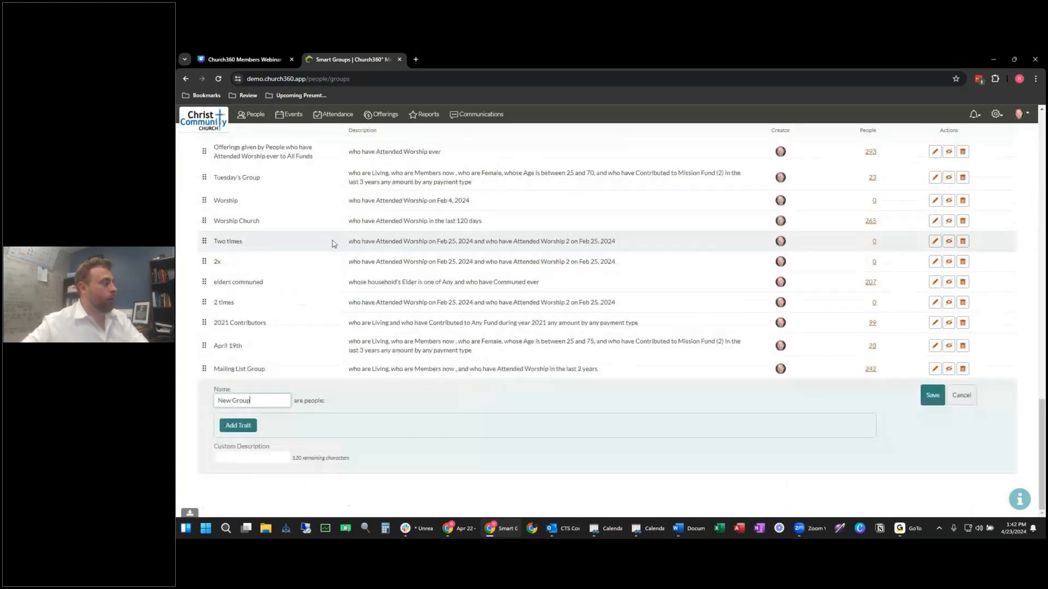
pyautogui.scroll(15, 311, 338)
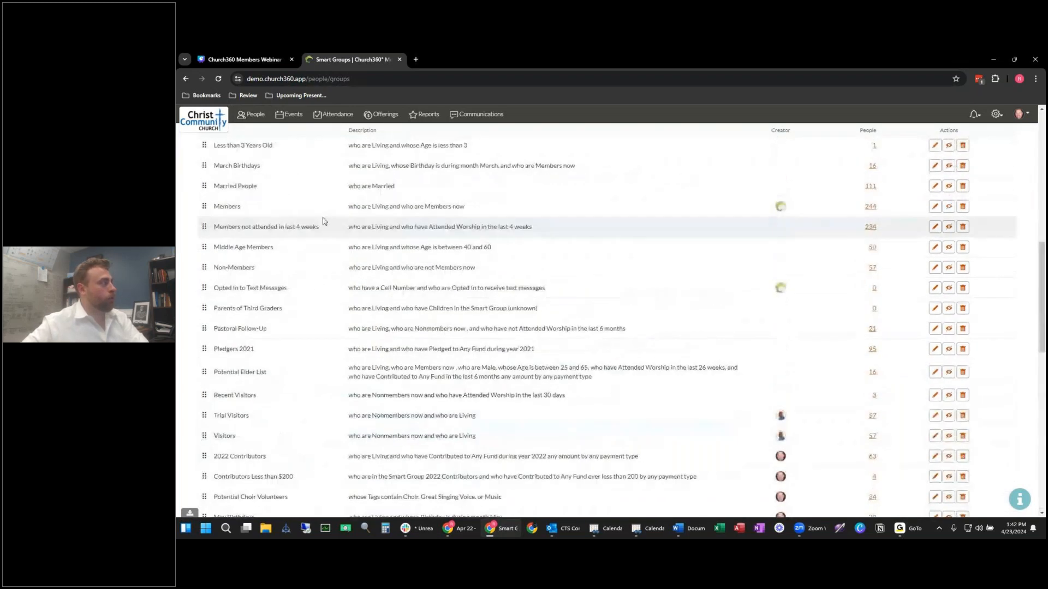
pyautogui.scroll(2, 322, 327)
pyautogui.scroll(-4, 322, 327)
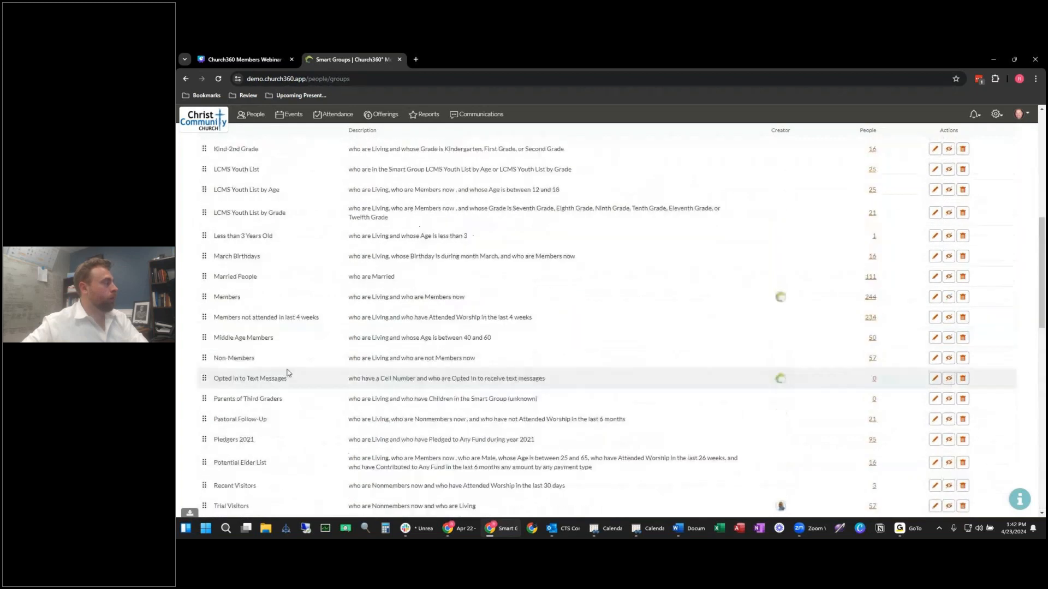
pyautogui.scroll(2, 319, 320)
pyautogui.scroll(7, 319, 319)
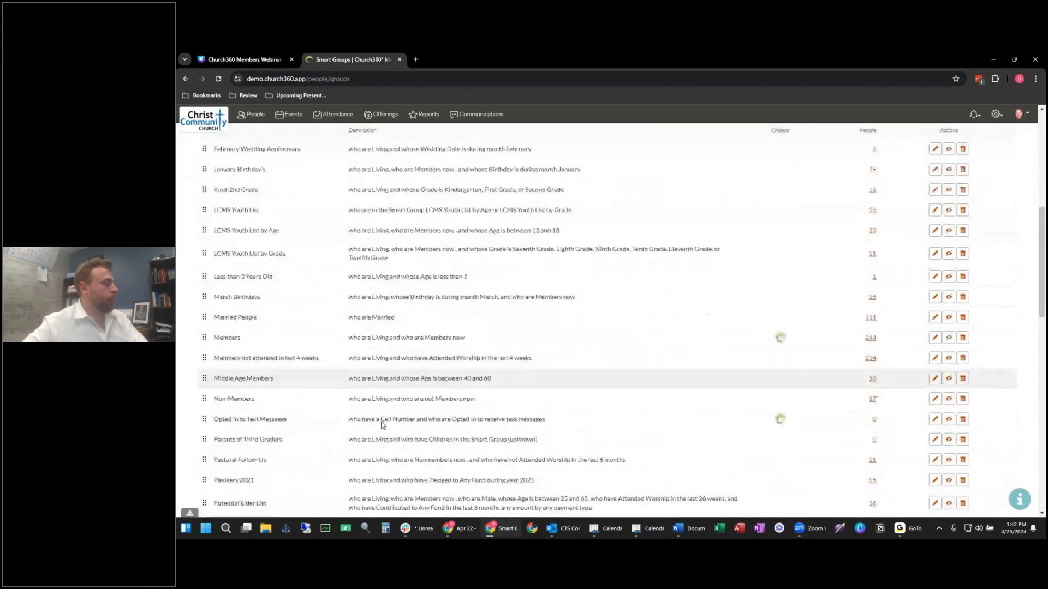
pyautogui.scroll(-20, 374, 396)
pyautogui.scroll(-2, 374, 395)
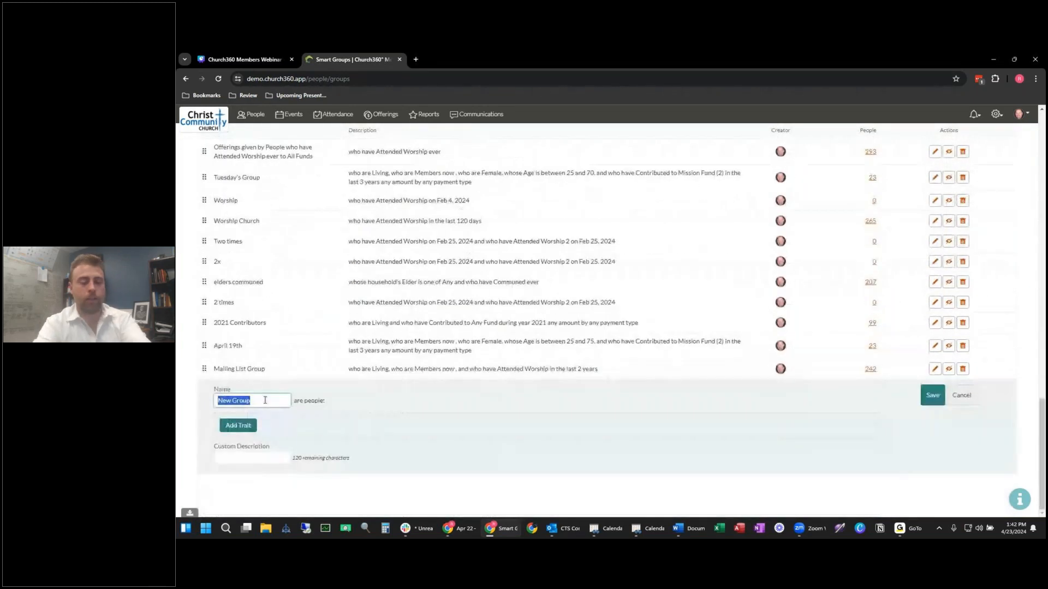
# Step: Name the group 'September Birthdays' and add Living and current Members traits
pyautogui.write('September B')
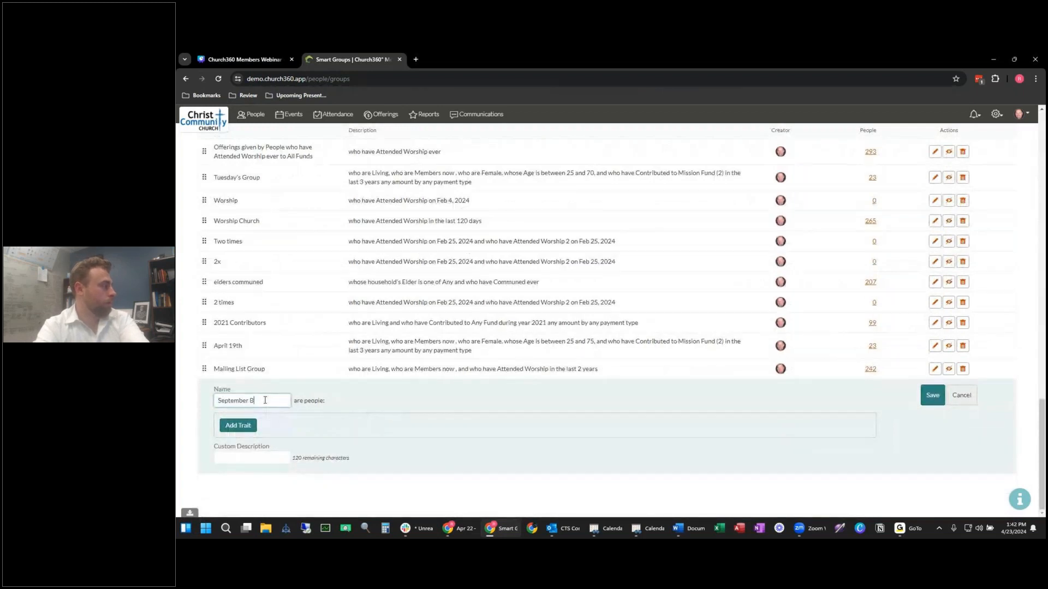
pyautogui.write('irthdays')
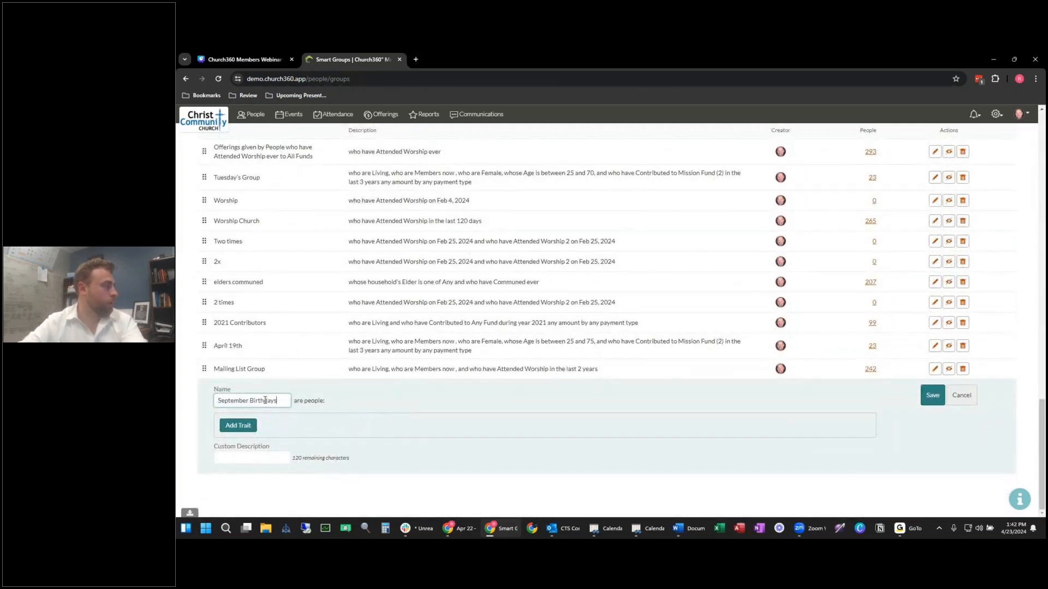
pyautogui.click(239, 426)
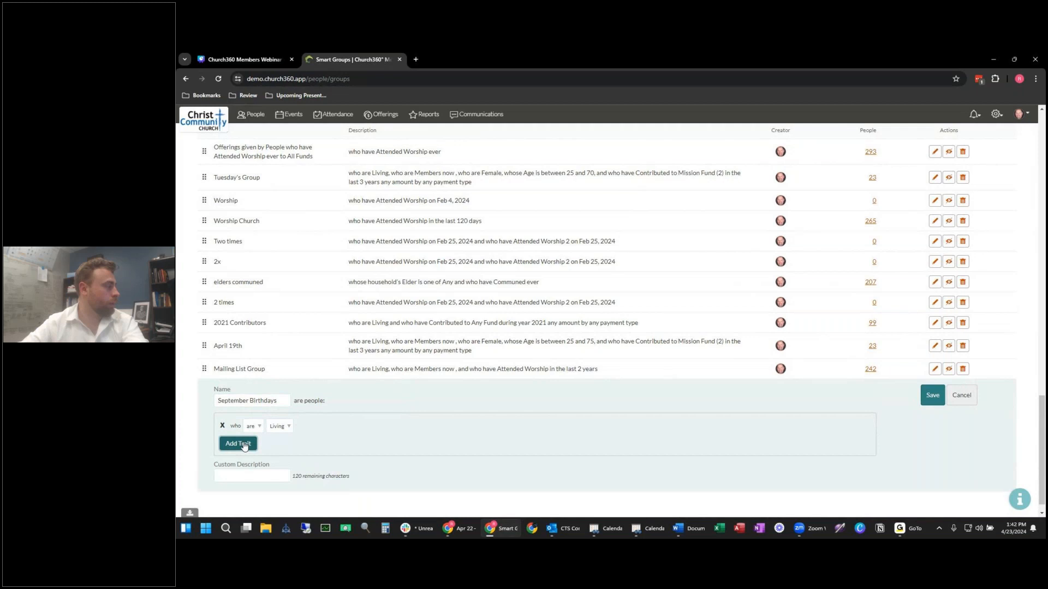
pyautogui.click(238, 444)
pyautogui.click(276, 445)
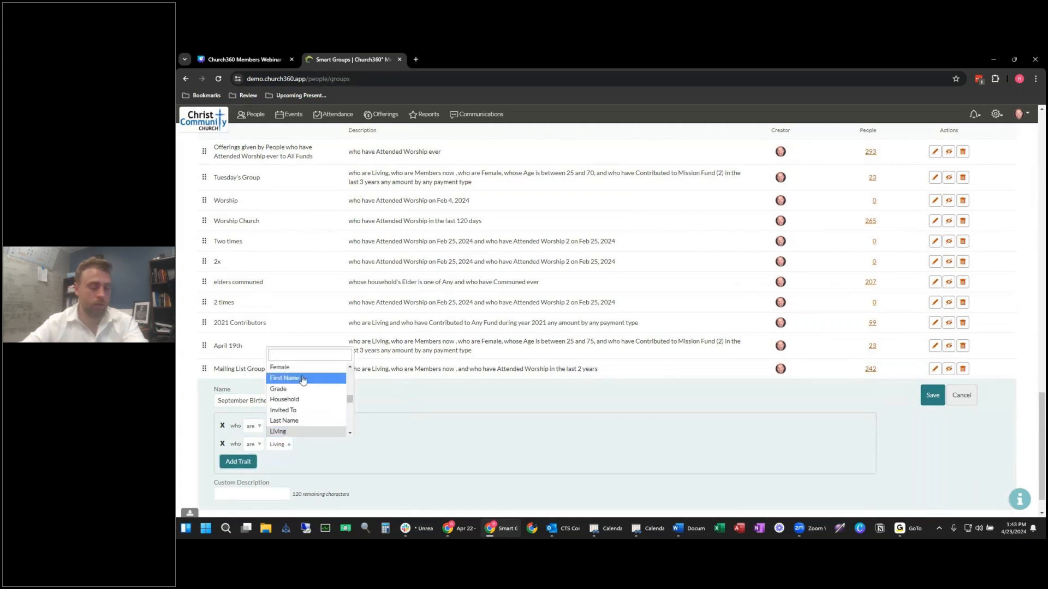
pyautogui.write('mr')
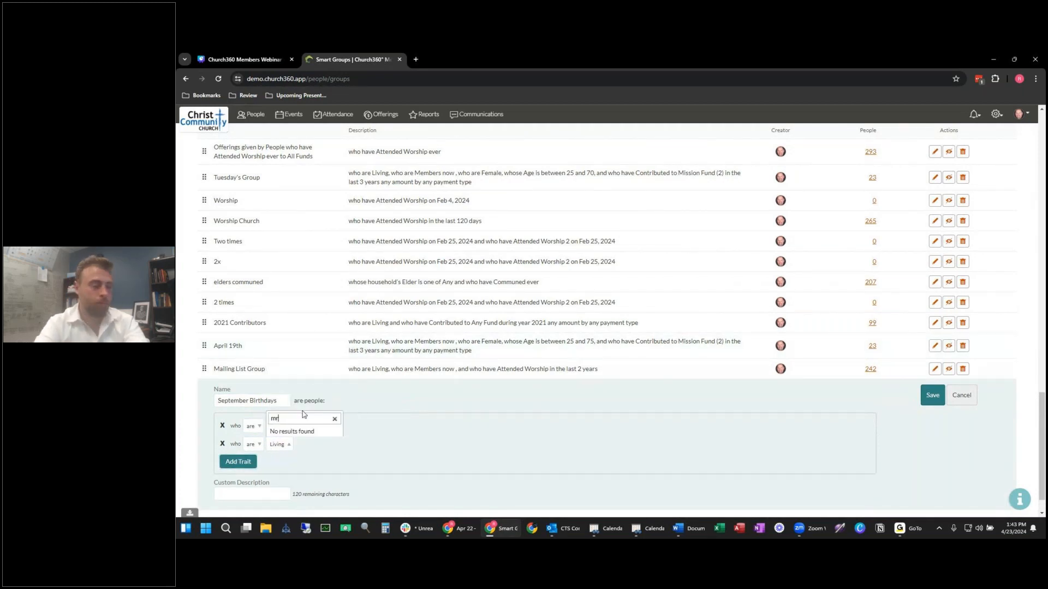
pyautogui.press('BackSpace')
pyautogui.write('e')
pyautogui.click(303, 421)
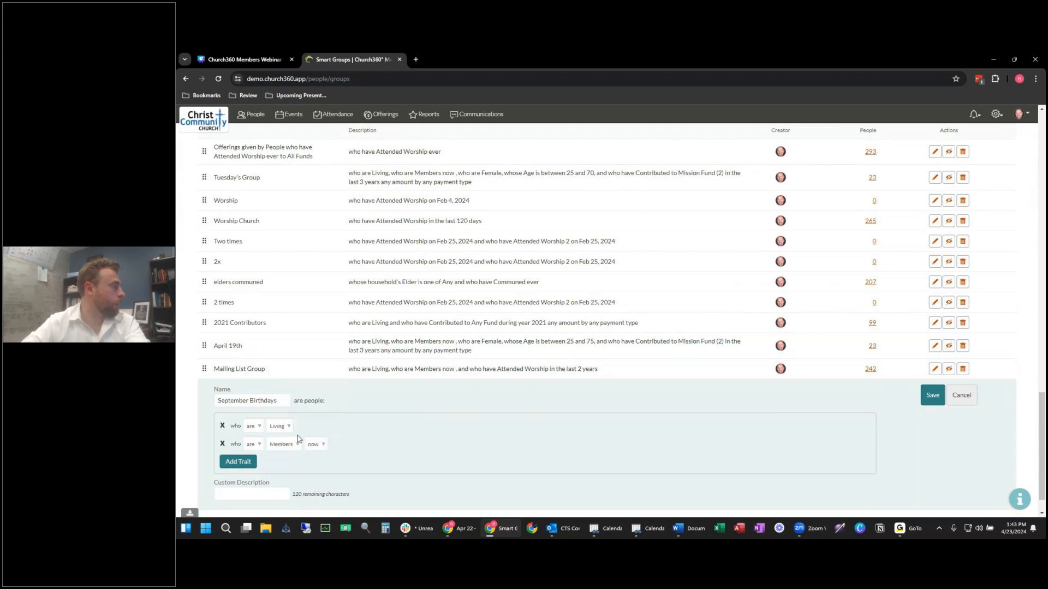
# Step: Add a Birthday trait limited to the month of September and save the group
pyautogui.click(256, 462)
pyautogui.click(278, 462)
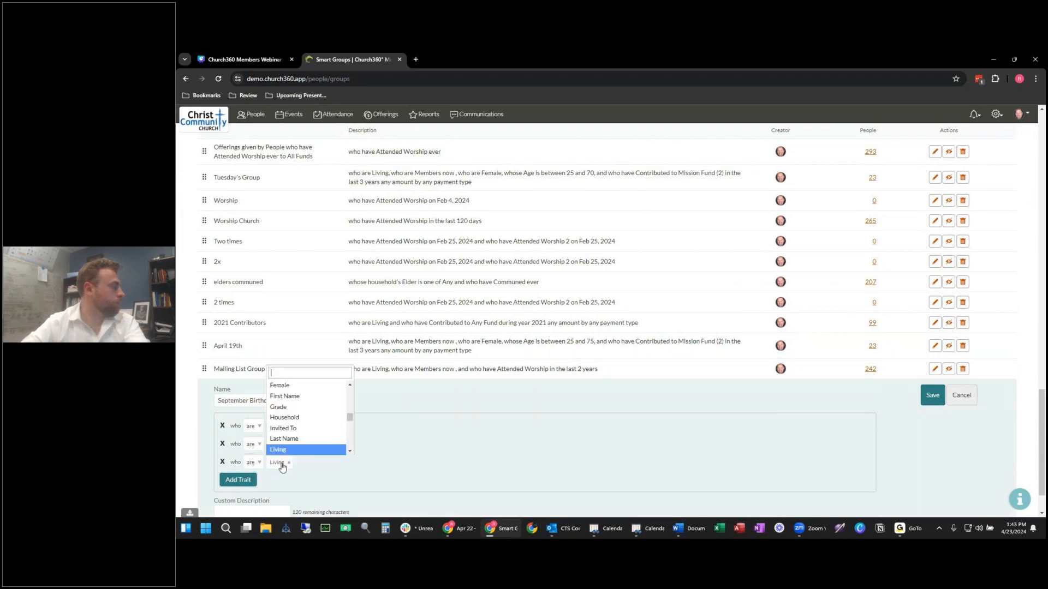
pyautogui.write('br')
pyautogui.press('BackSpace')
pyautogui.write('ir')
pyautogui.click(302, 451)
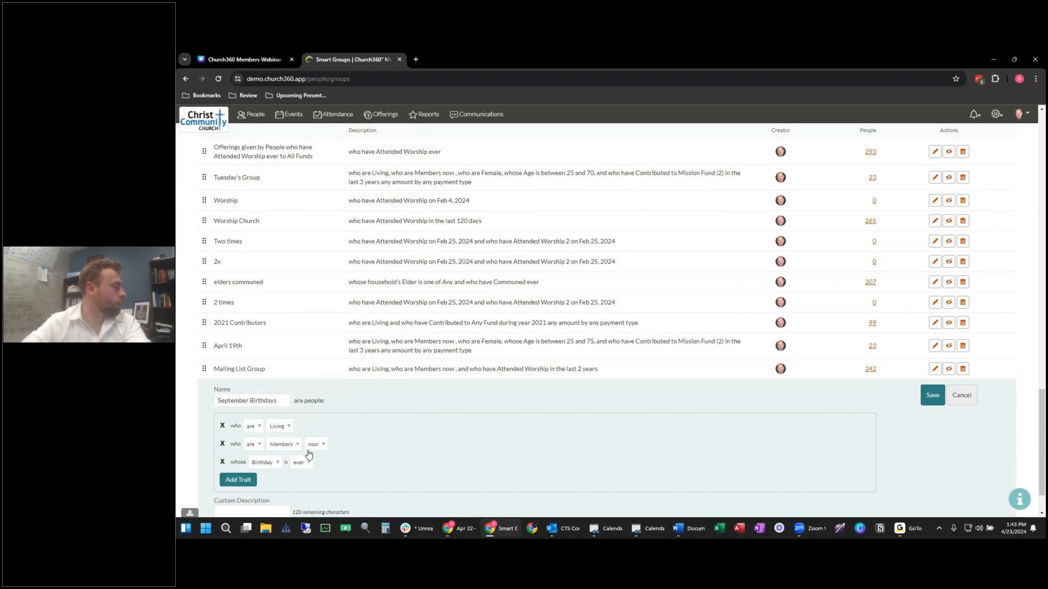
pyautogui.click(302, 462)
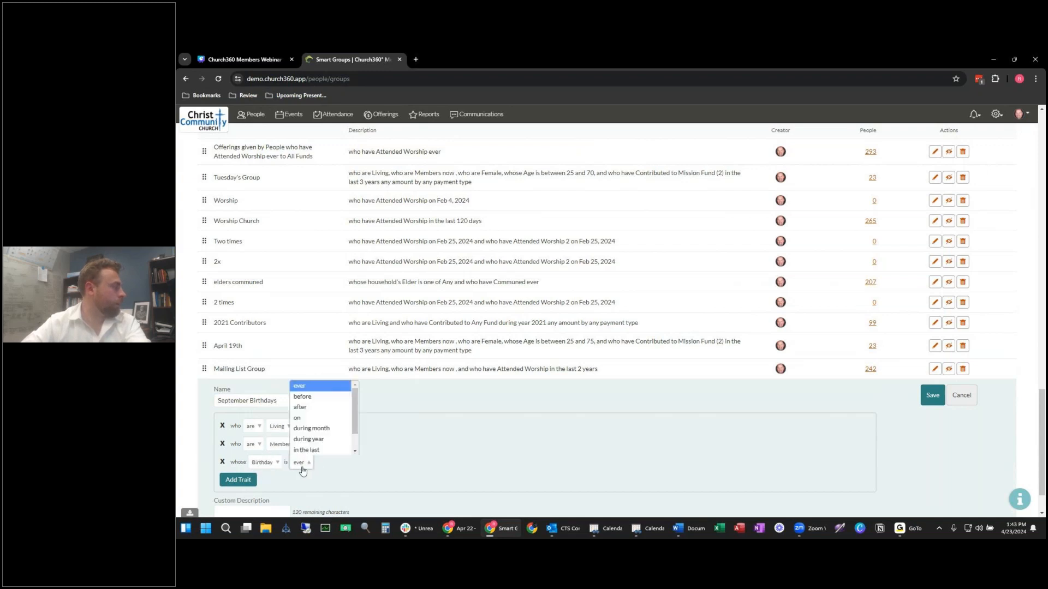
pyautogui.click(327, 429)
pyautogui.click(344, 462)
pyautogui.scroll(-2, 354, 426)
pyautogui.click(367, 428)
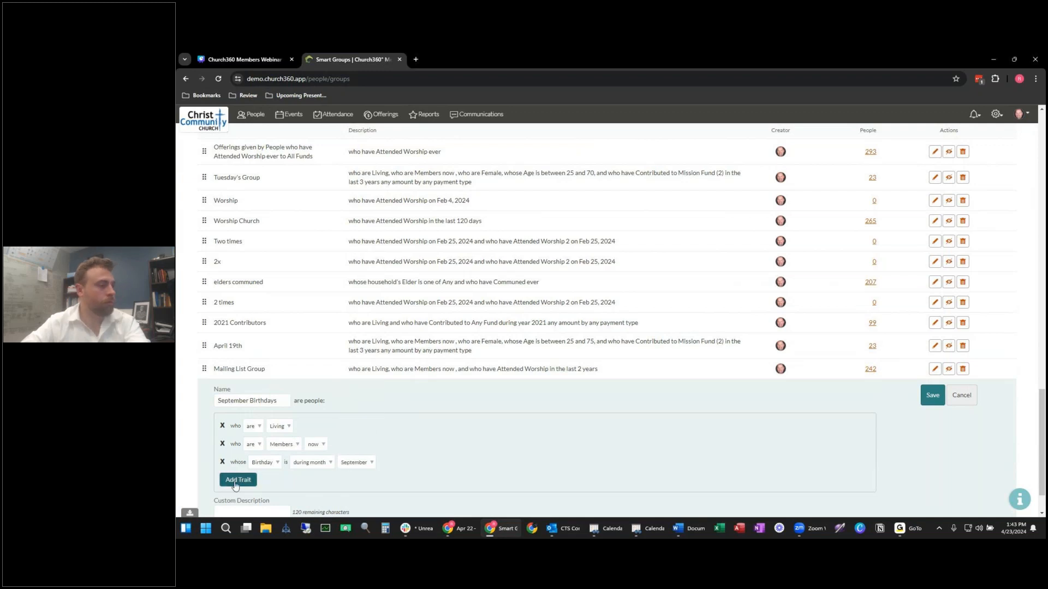
pyautogui.click(933, 406)
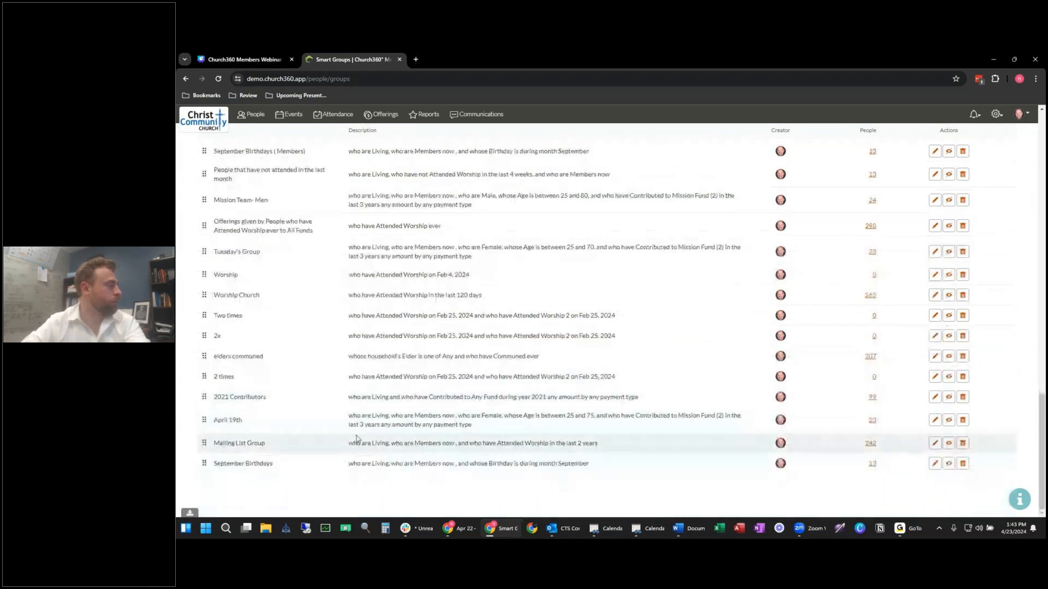
# Step: Find the September Birthdays row on Smart Groups and open its 13 people
pyautogui.scroll(2, 351, 450)
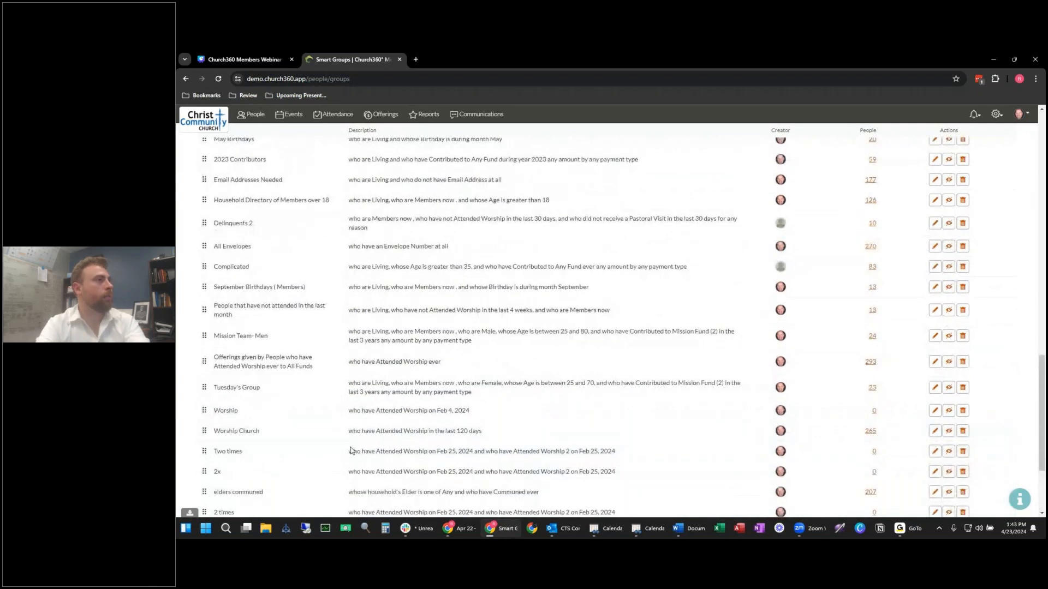
pyautogui.hotkey('ctrl', 'f')
pyautogui.write('sept')
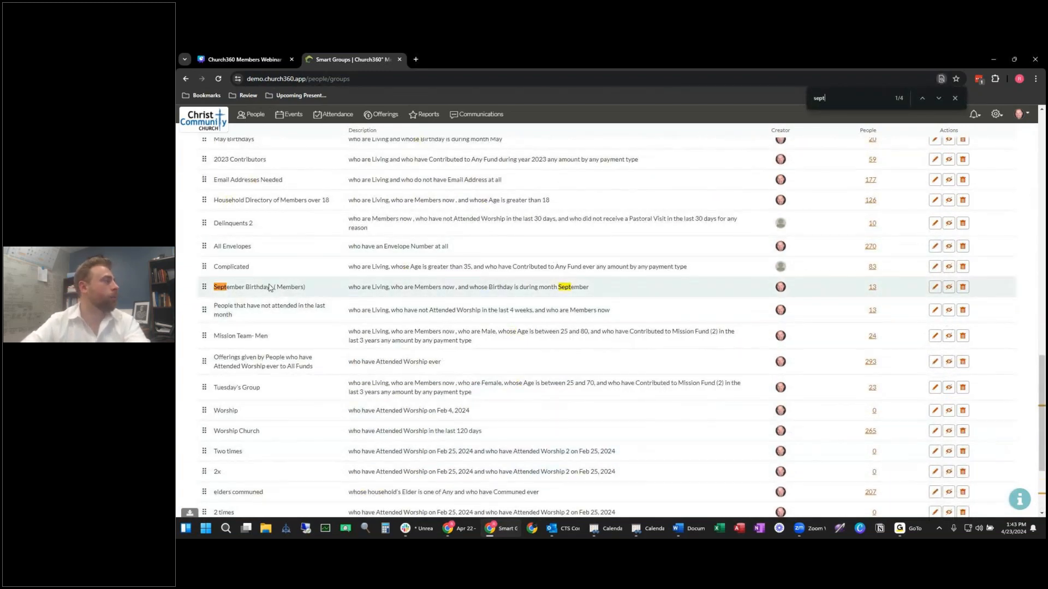
pyautogui.scroll(2, 267, 290)
pyautogui.scroll(15, 267, 290)
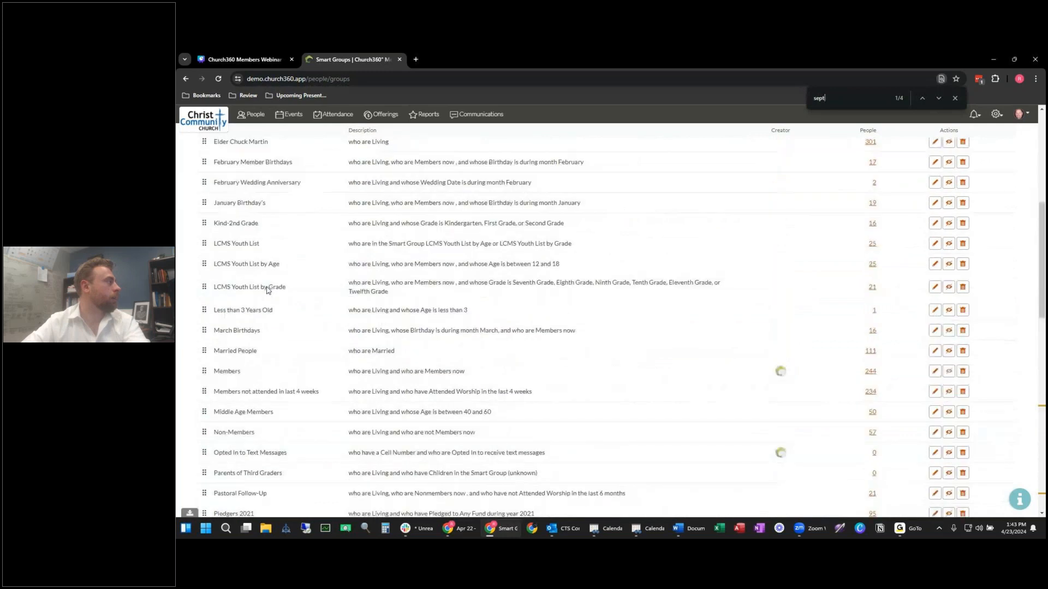
pyautogui.scroll(-15, 267, 290)
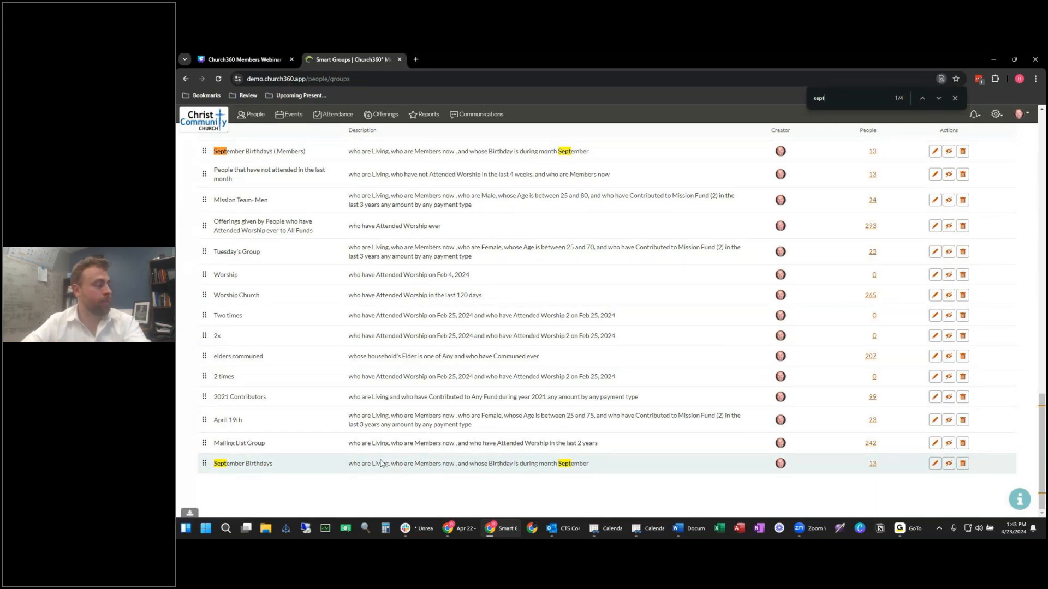
pyautogui.click(873, 464)
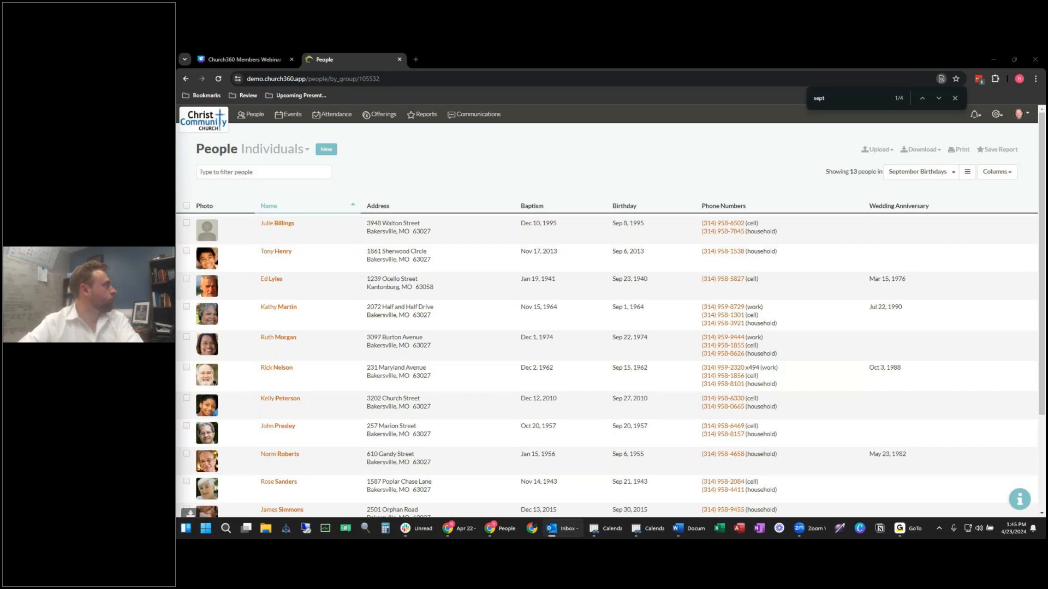
pyautogui.click(451, 158)
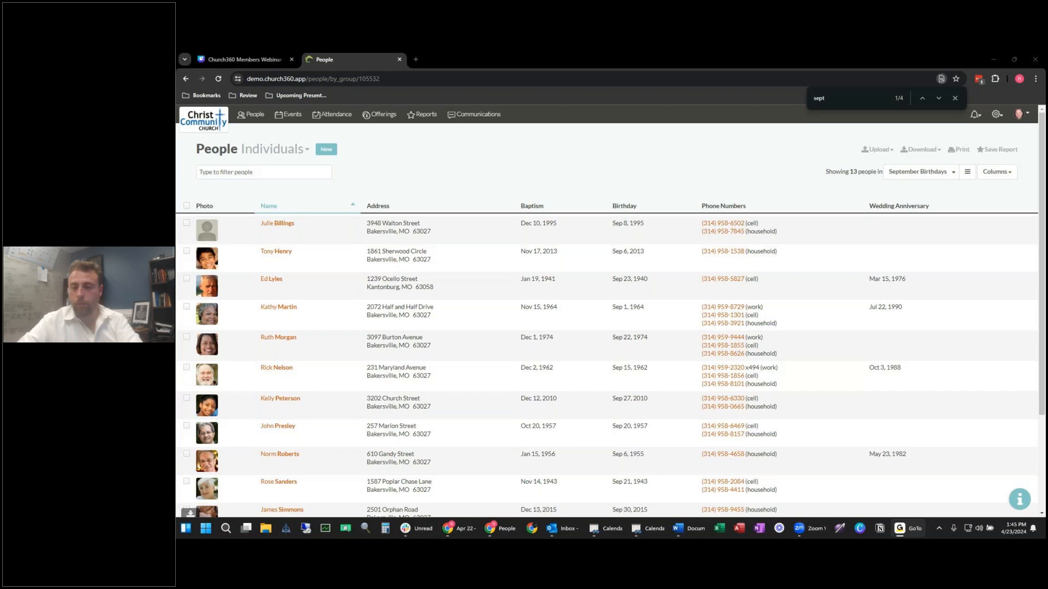
# Step: Export the September Birthdays people list to an Excel file
pyautogui.click(732, 170)
pyautogui.click(931, 151)
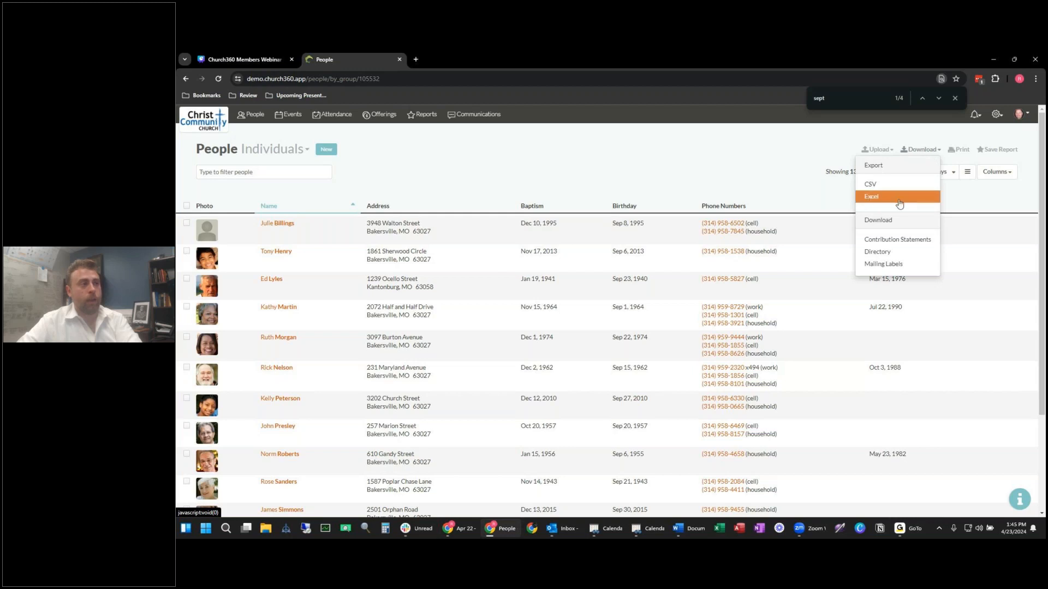
pyautogui.click(878, 198)
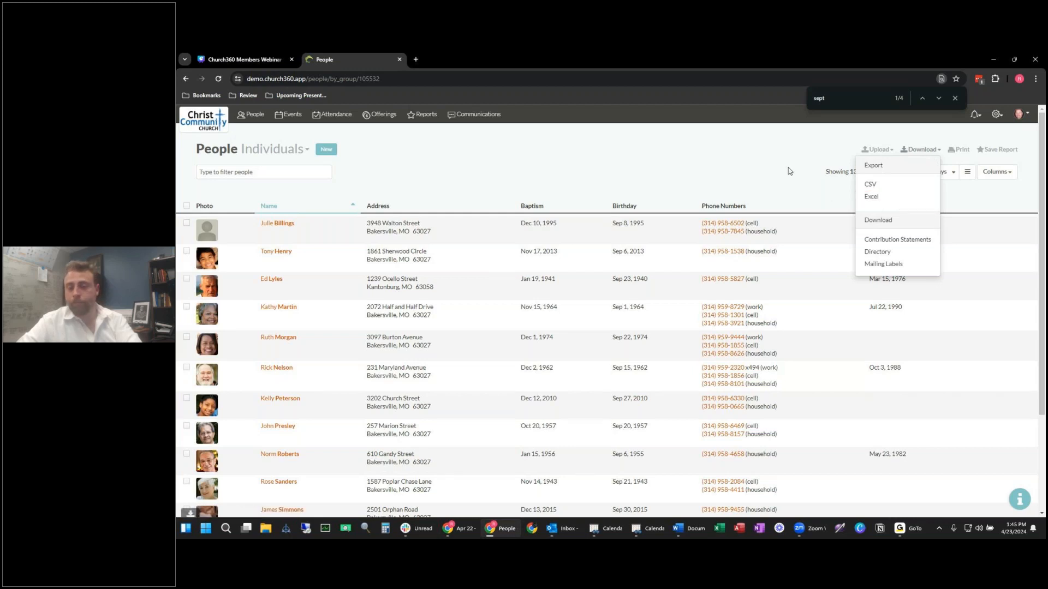
# Step: Dismiss the export menu and close the browser's find-in-page bar
pyautogui.hotkey('alt', 'Tab')
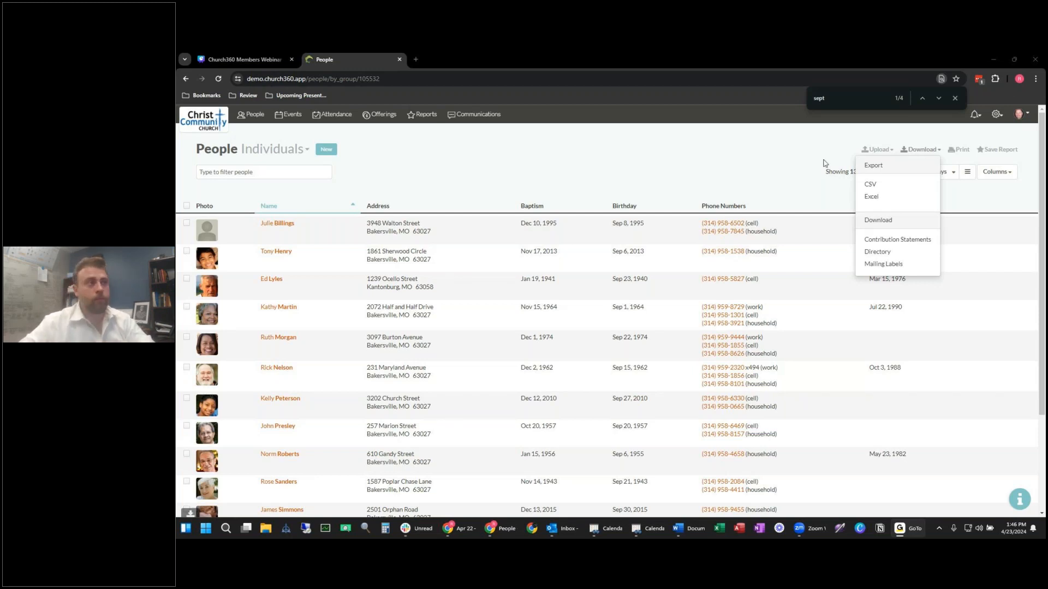
pyautogui.click(824, 162)
pyautogui.click(955, 98)
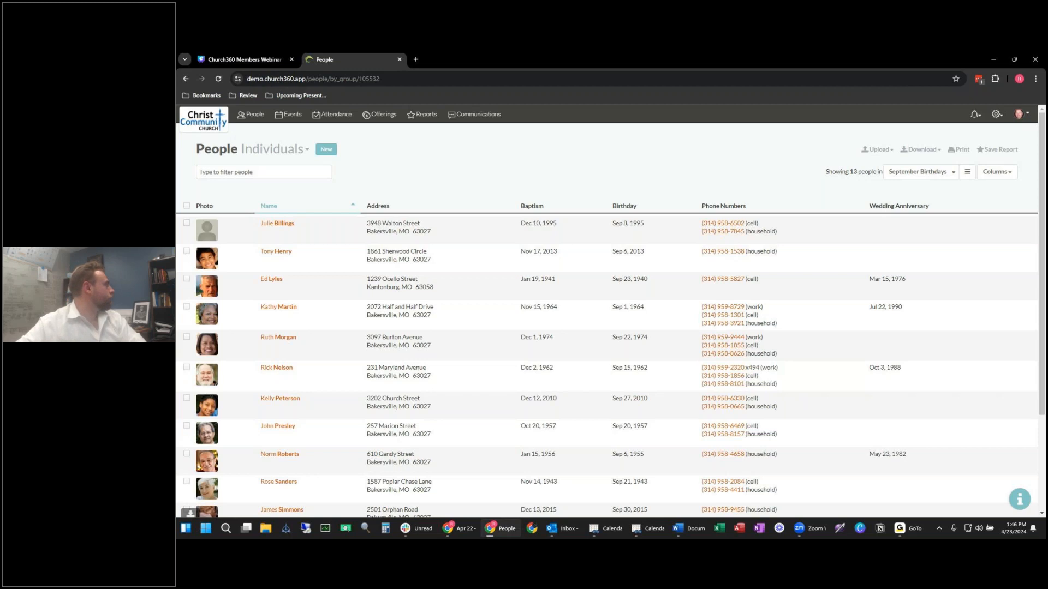
# Step: Switch from the browser to Slack, then to the GoTo meeting window
pyautogui.hotkey('alt', 'Tab')
pyautogui.hotkey('alt', 'Tab')
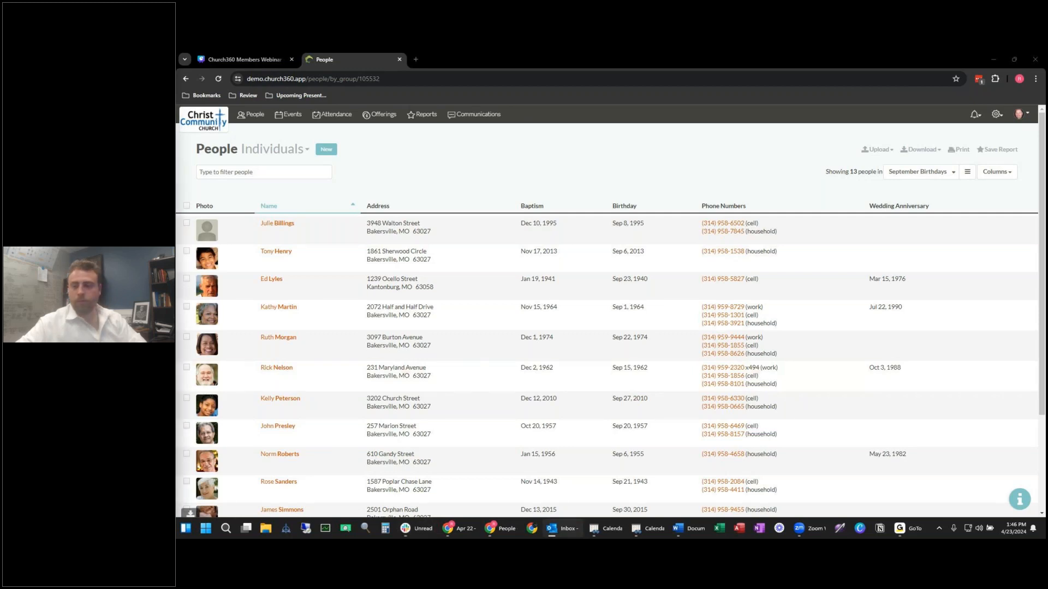
pyautogui.hotkey('alt', 'Tab')
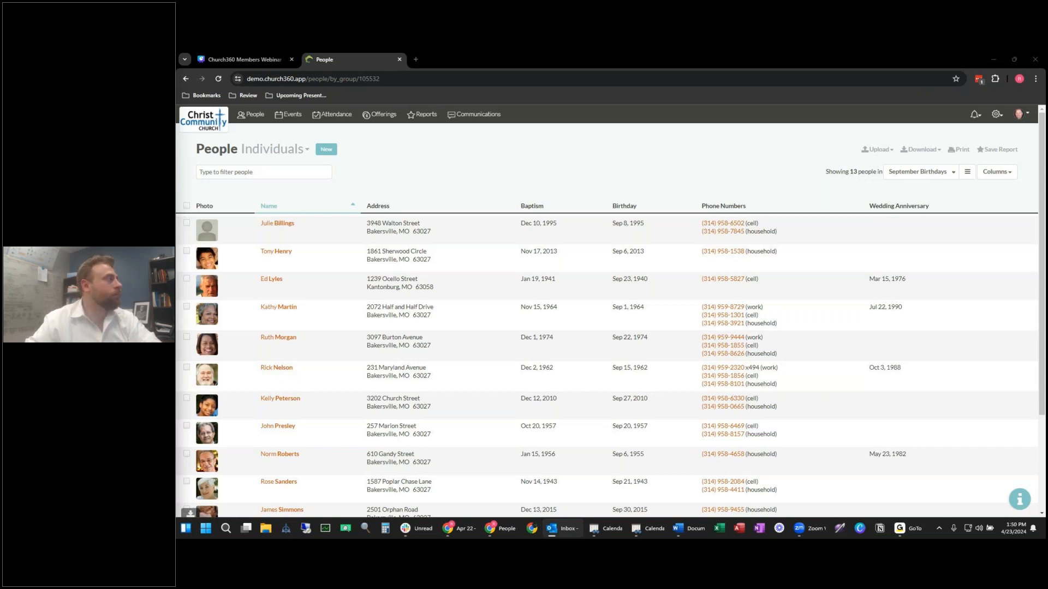
pyautogui.click(470, 116)
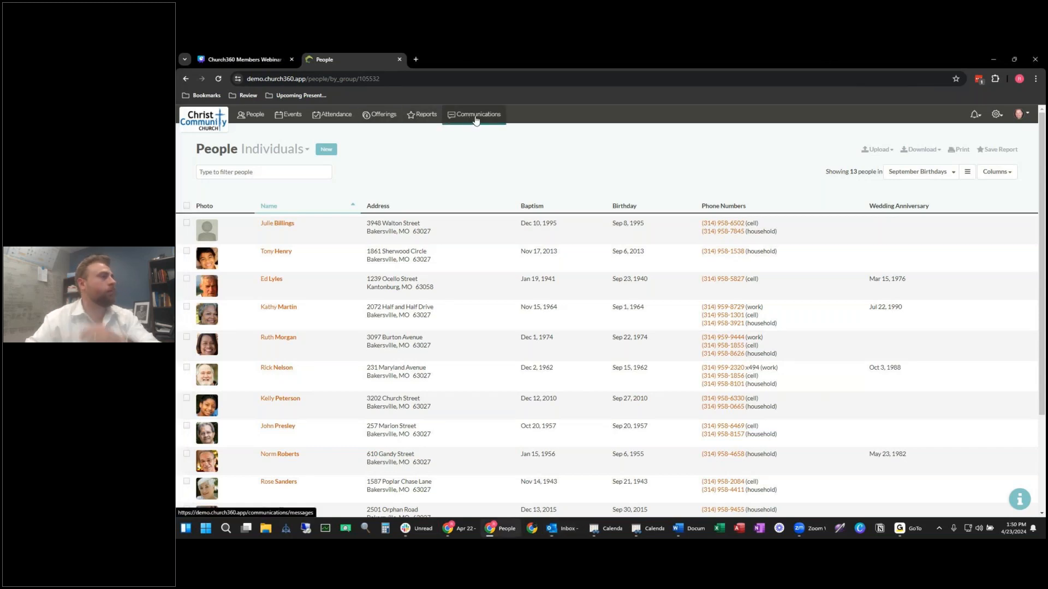
pyautogui.click(239, 221)
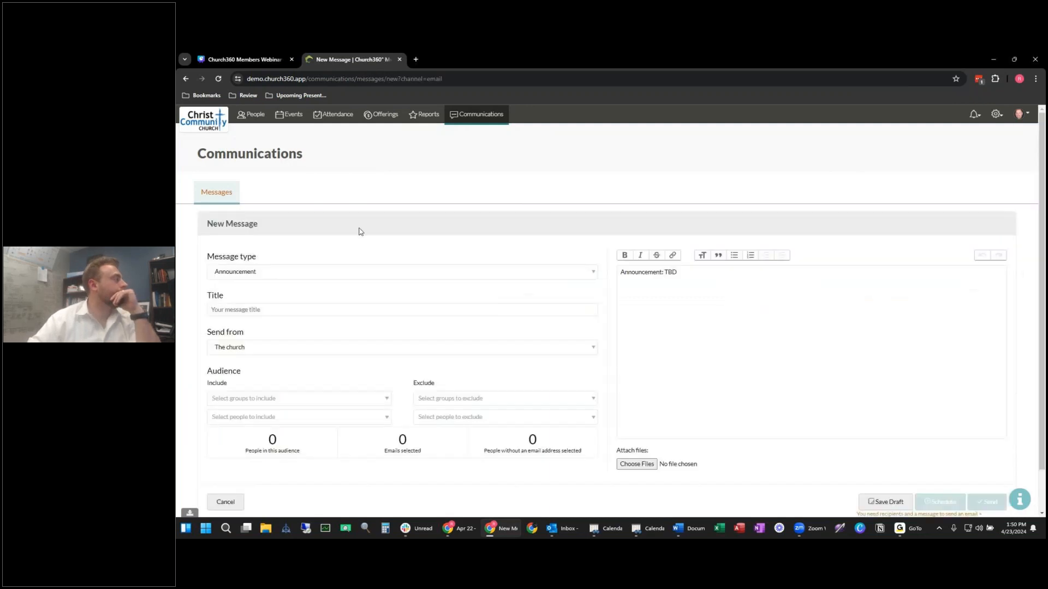
pyautogui.click(219, 198)
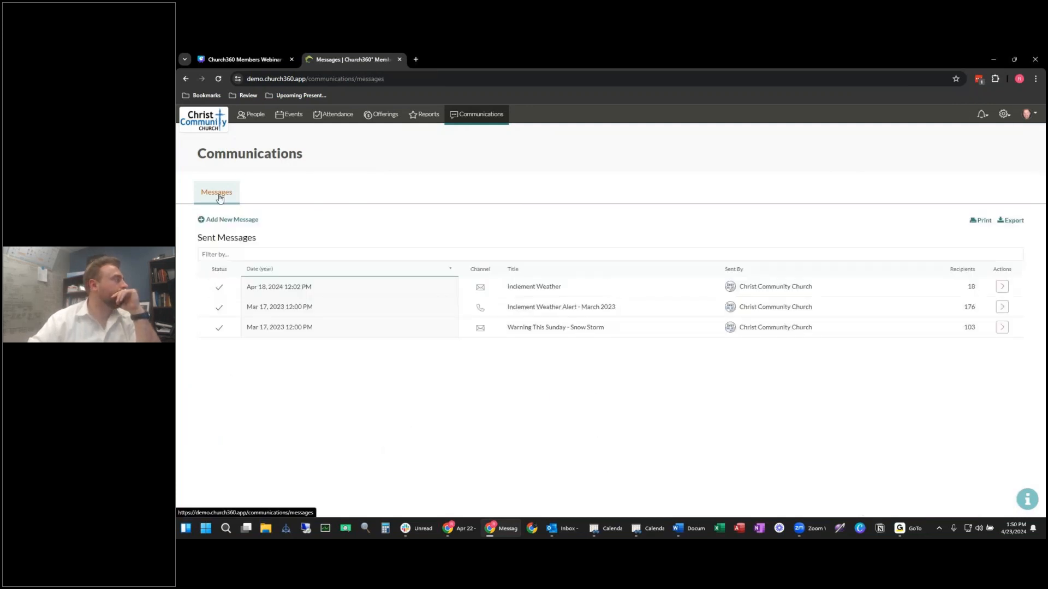
pyautogui.click(226, 218)
pyautogui.scroll(-1, 414, 267)
pyautogui.scroll(-1, 414, 267)
pyautogui.click(226, 455)
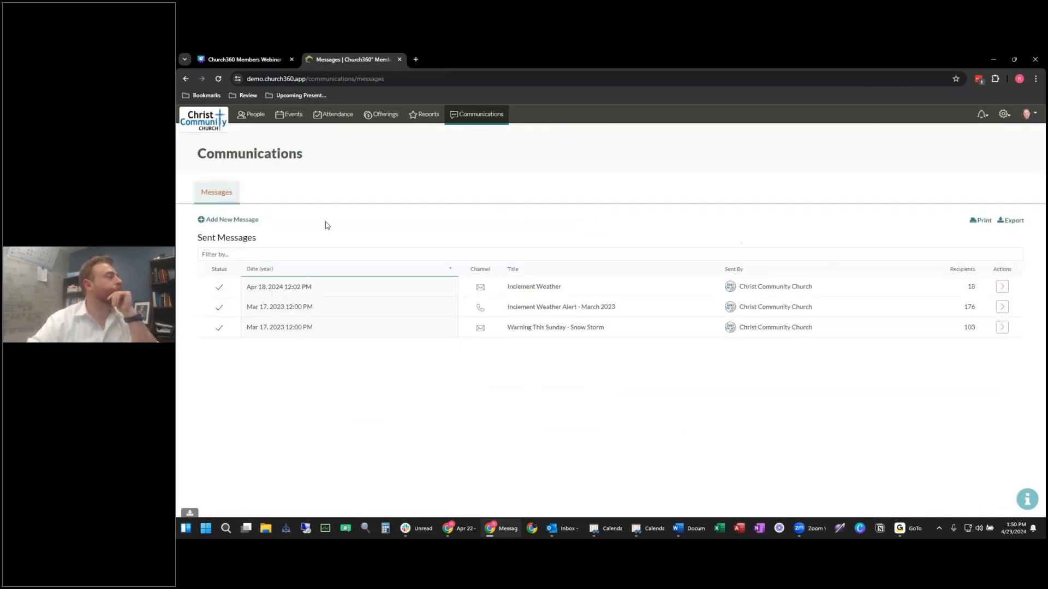
pyautogui.click(238, 221)
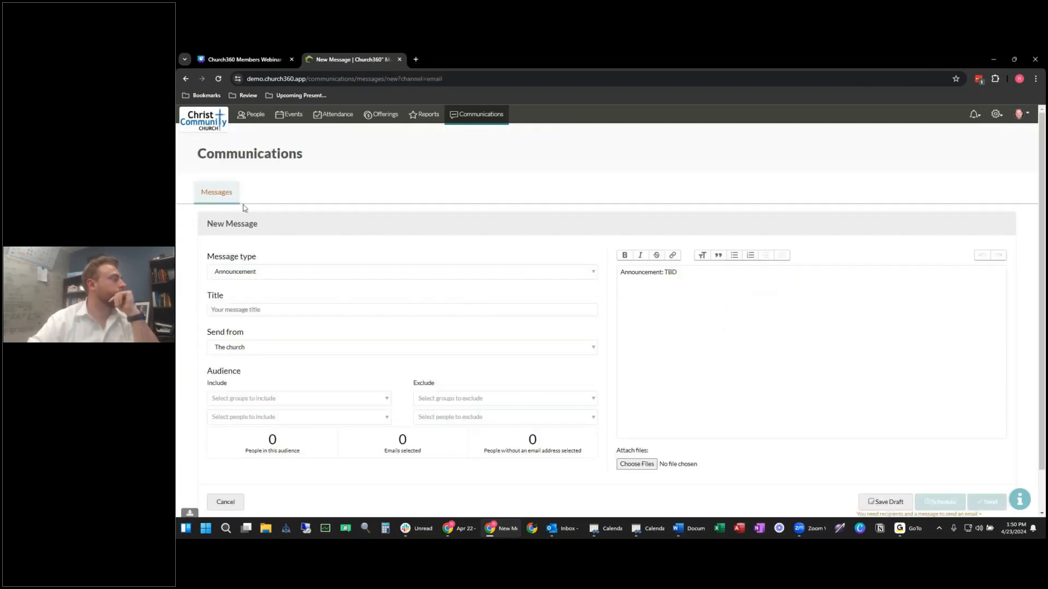
pyautogui.click(229, 196)
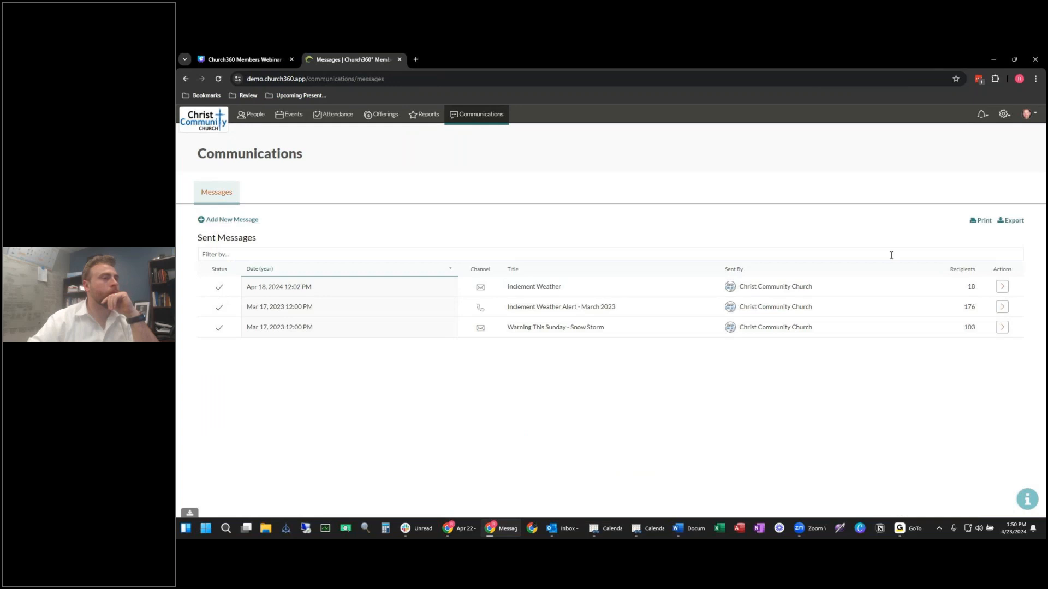
pyautogui.click(433, 117)
pyautogui.click(333, 115)
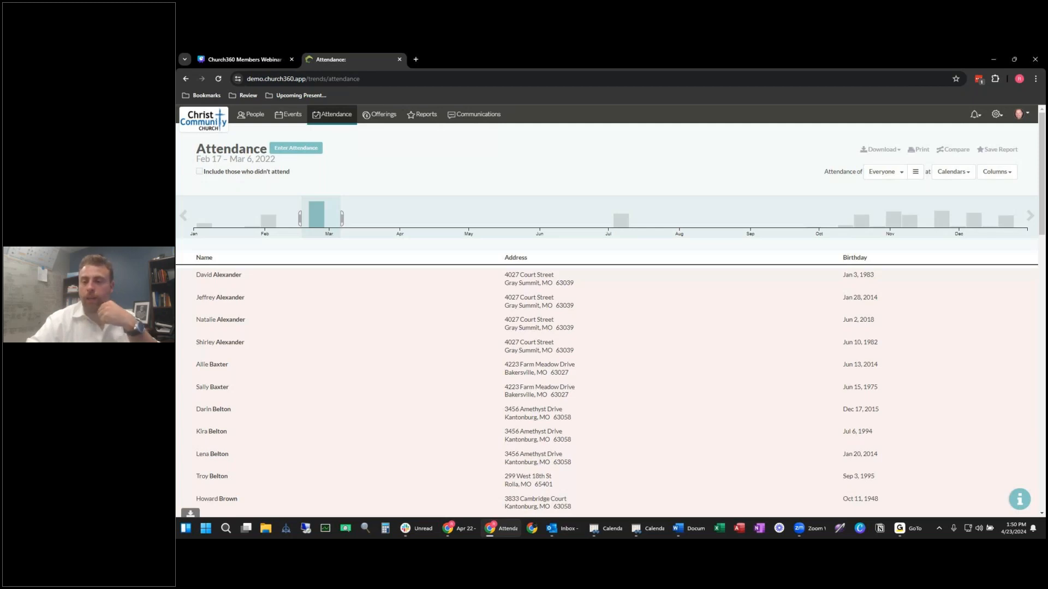
pyautogui.hotkey('alt', 'Tab')
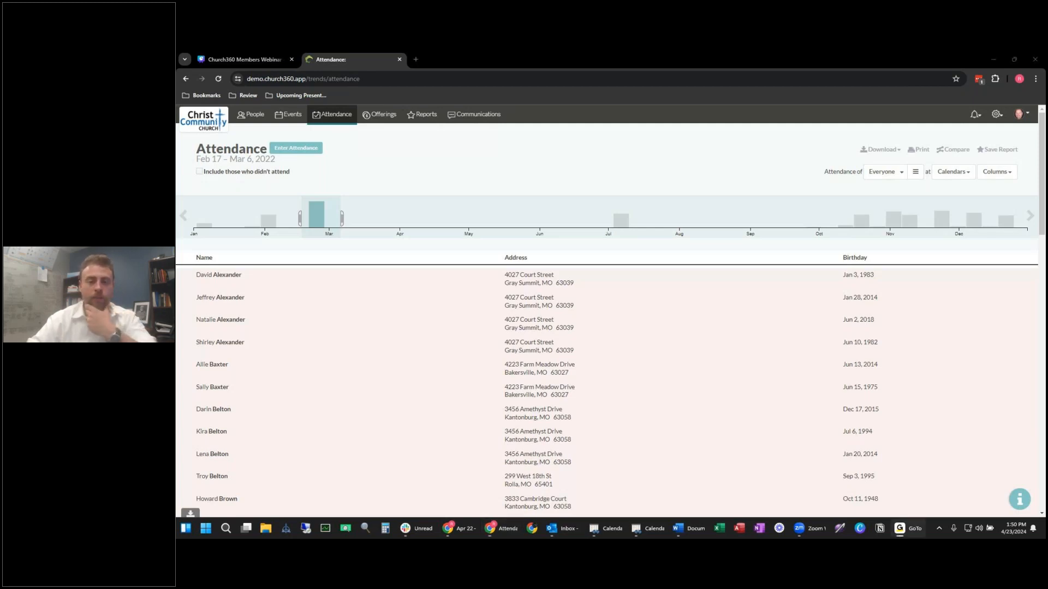
pyautogui.hotkey('alt', 'Tab')
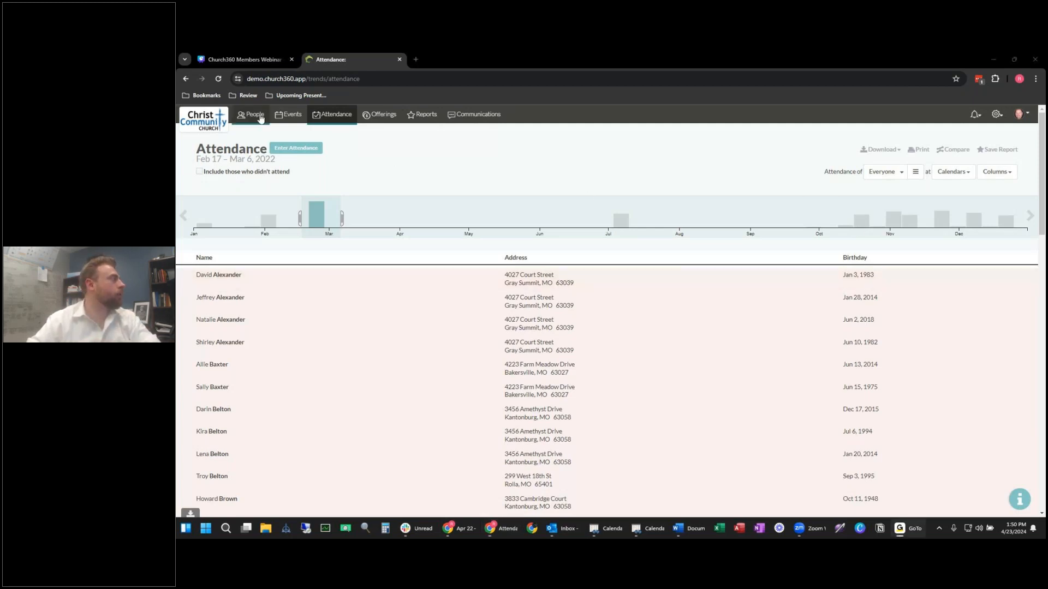
pyautogui.hotkey('alt', 'Left')
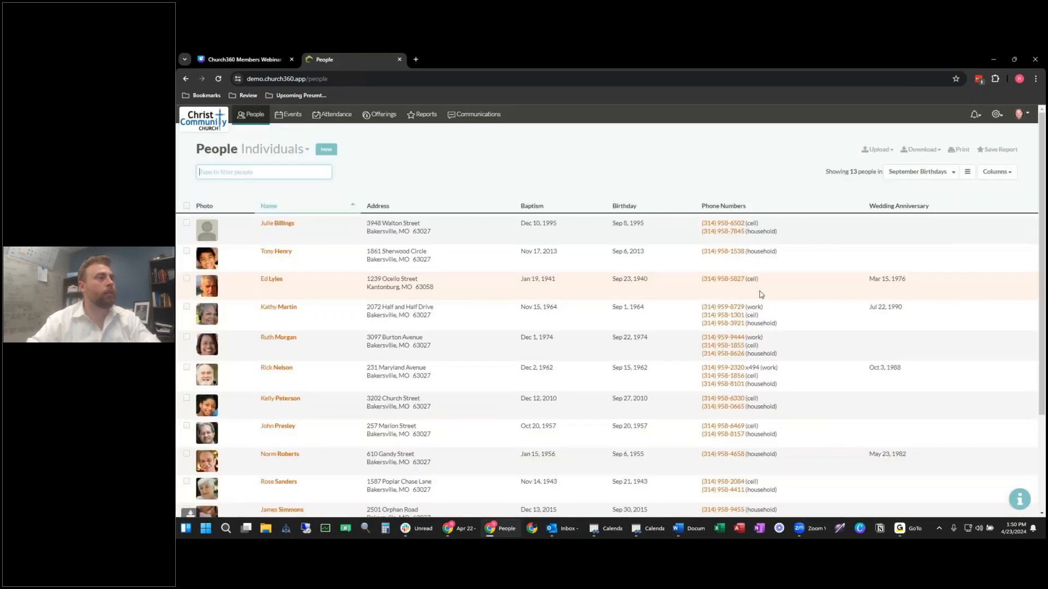
# Step: Show the Archived people group by searching 'arc' in the group list
pyautogui.scroll(5, 781, 218)
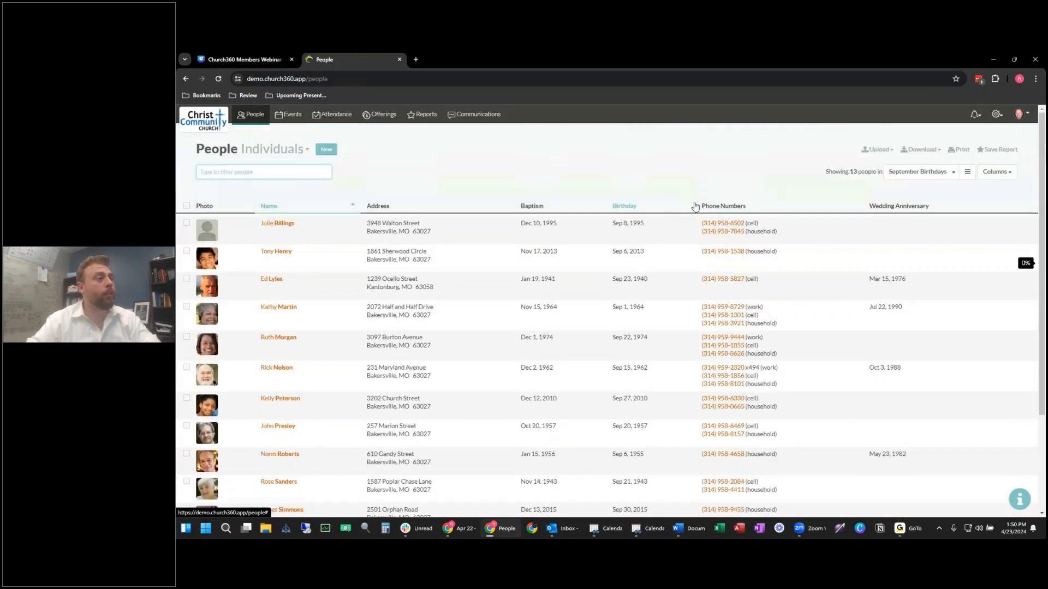
pyautogui.click(922, 171)
pyautogui.write('arc')
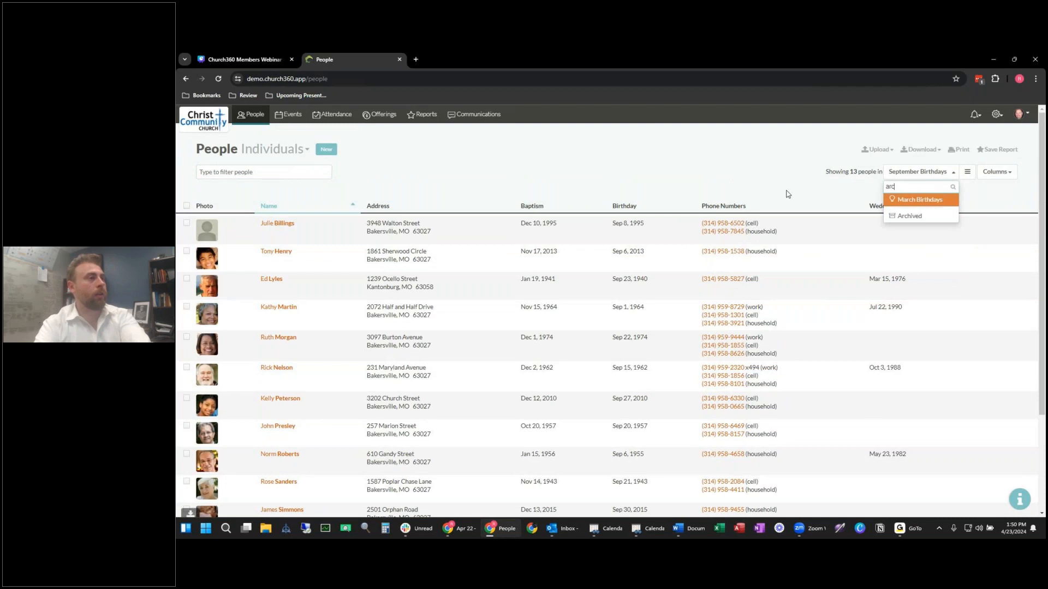
pyautogui.click(899, 217)
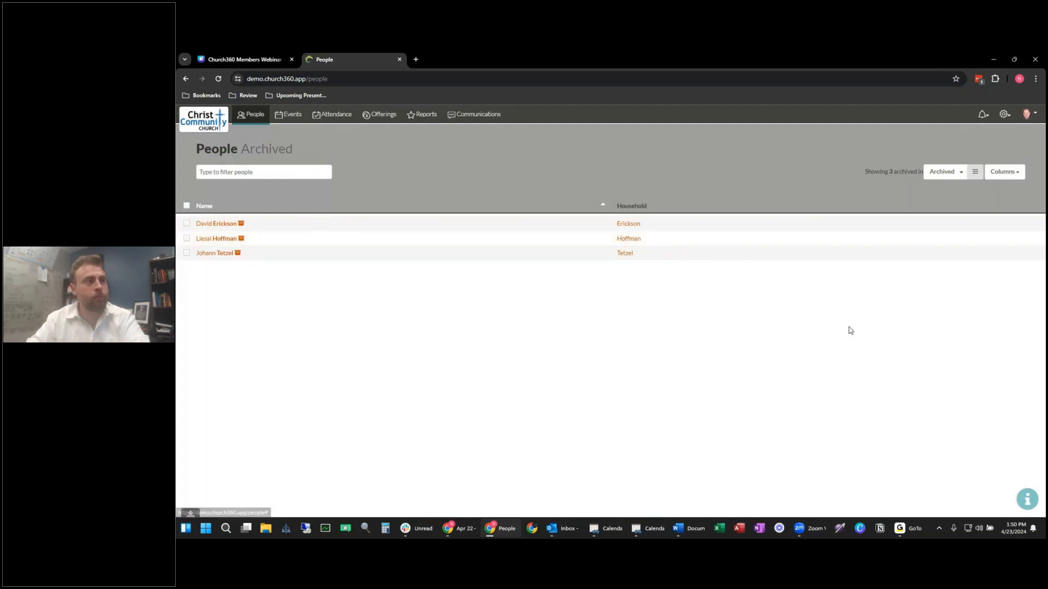
# Step: Open the first archived person's record, then return to the Everyone list of 303 people
pyautogui.hotkey('alt', 'Tab')
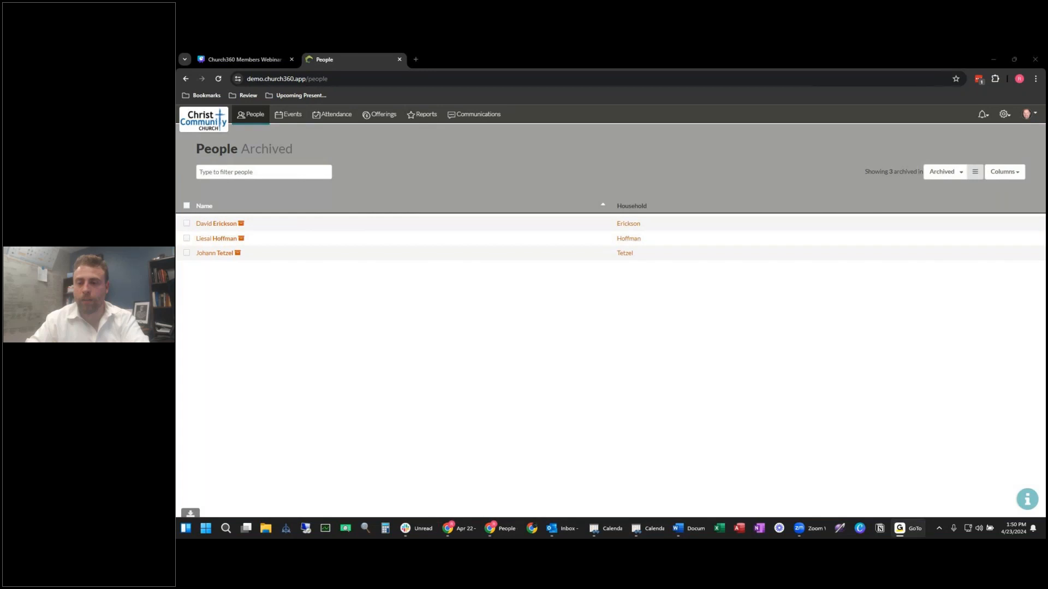
pyautogui.click(226, 223)
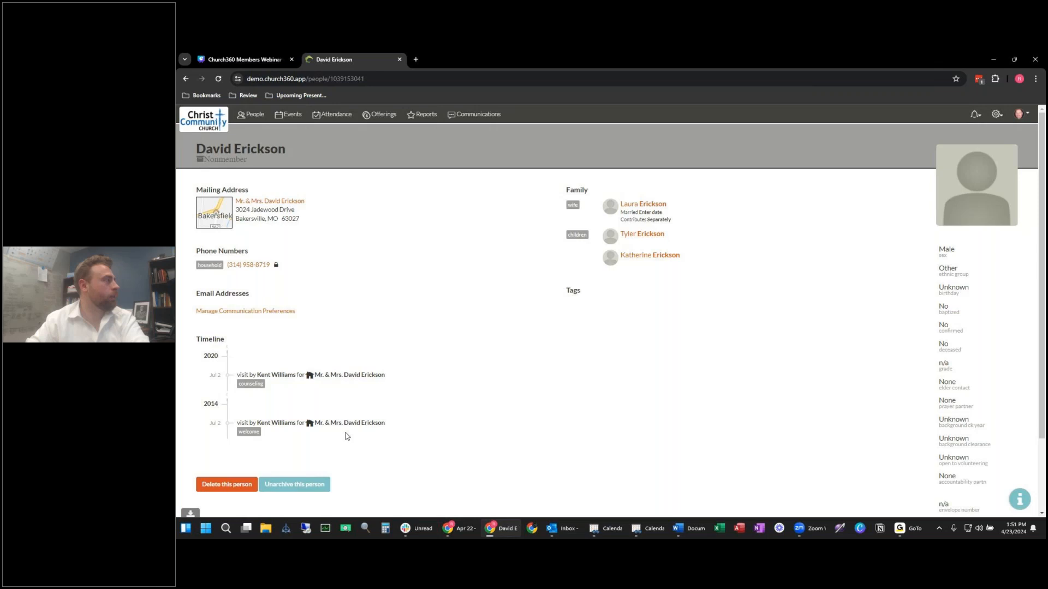
pyautogui.click(251, 115)
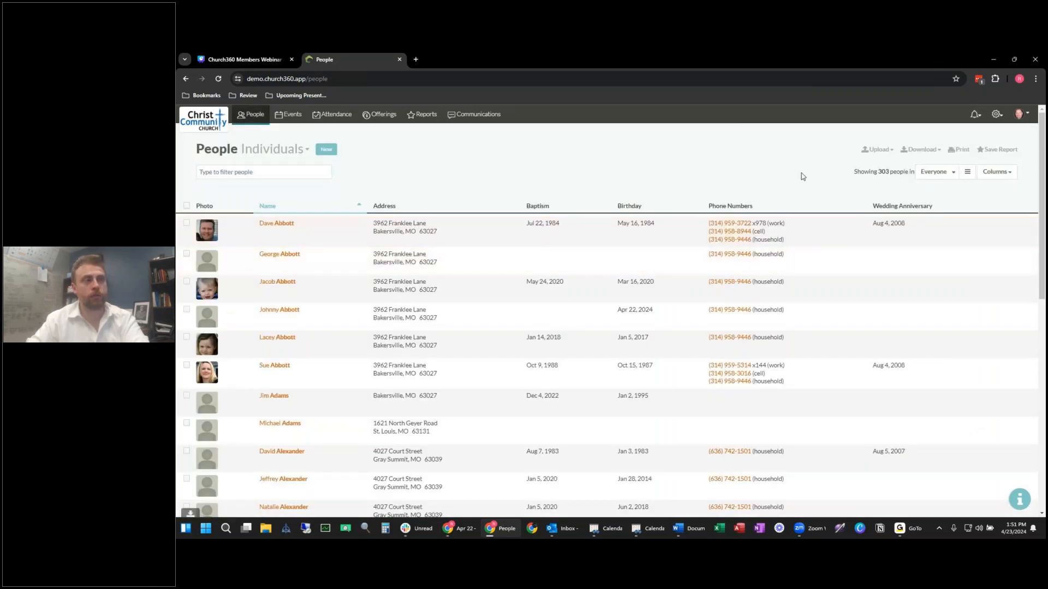